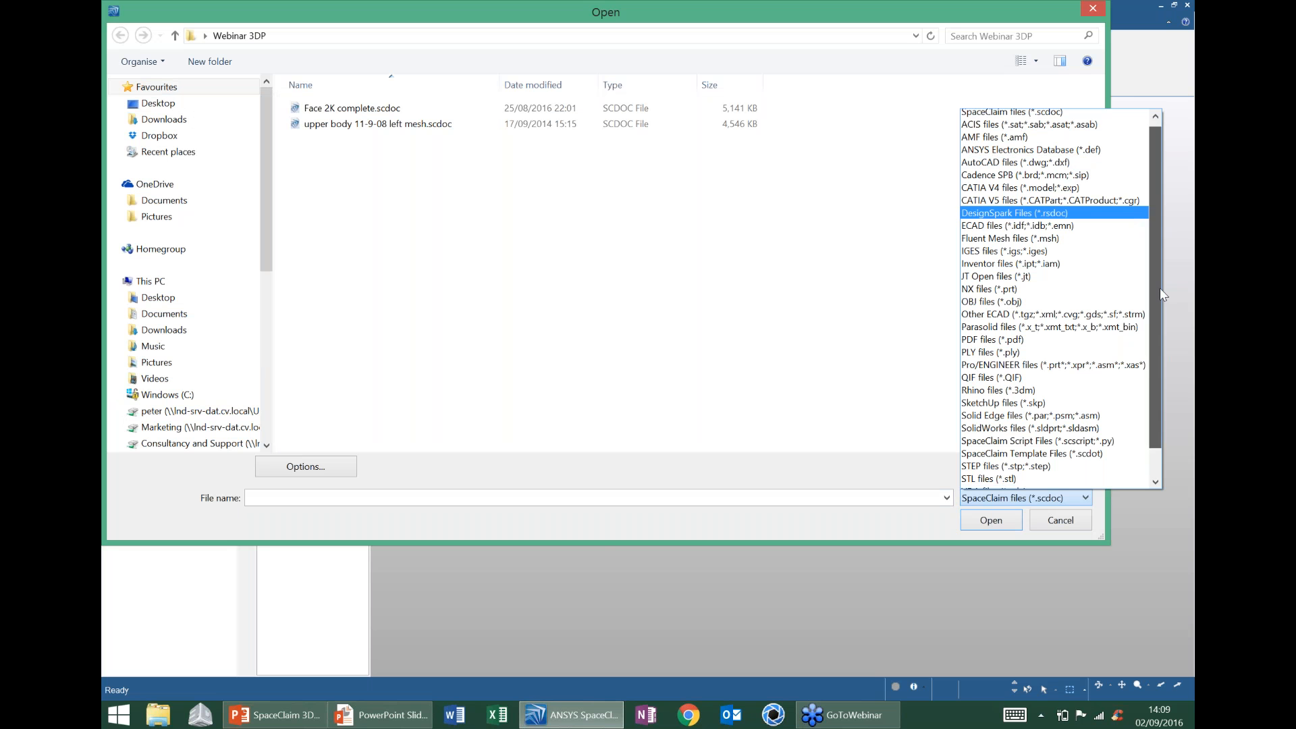
# - Open ignition_lock_repair.stl with the file filter set to All Files (*.*)
pyautogui.scroll(-1, 1159, 288)
pyautogui.click(997, 481)
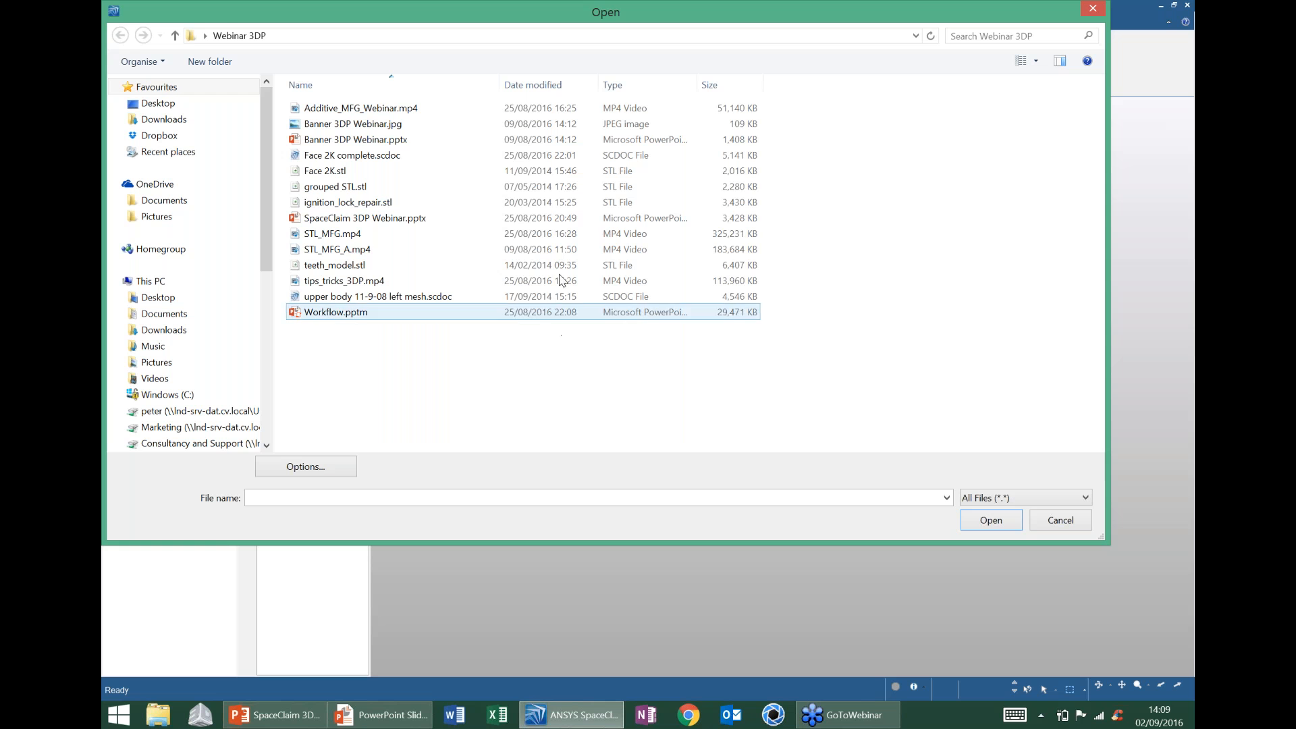
pyautogui.click(389, 204)
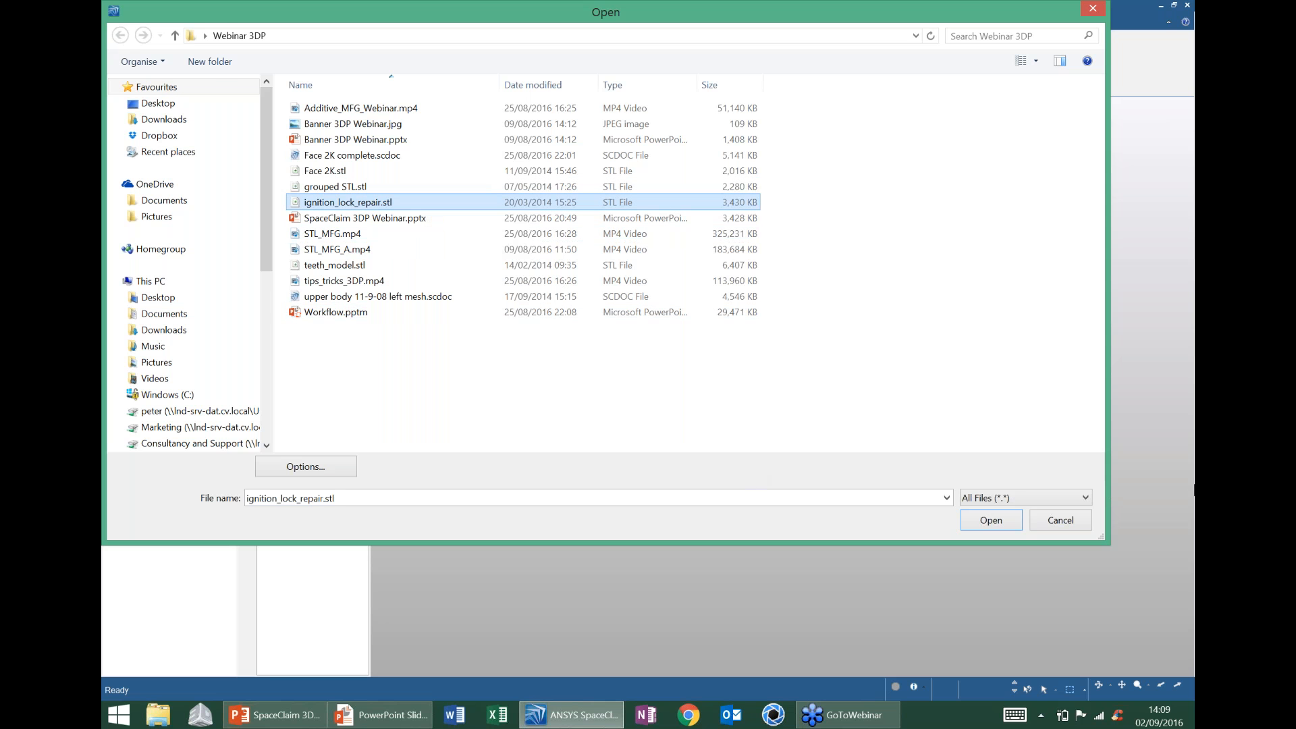
pyautogui.click(999, 521)
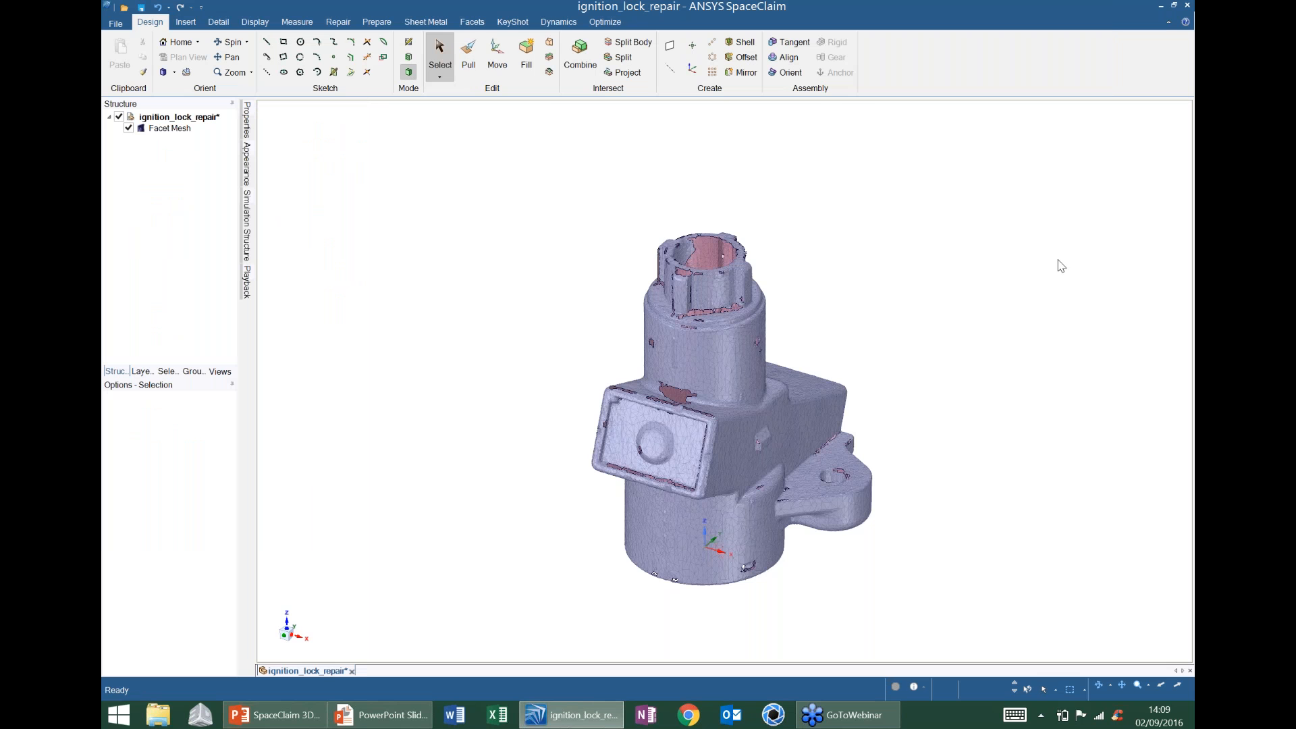
# - Pan, zoom and orbit around the ignition lock scan, then select the Facet Mesh body
pyautogui.keyDown('shift'); pyautogui.moveTo(856, 362); pyautogui.dragTo(639, 284, button='middle'); pyautogui.keyUp('shift')
pyautogui.keyDown('ctrl'); pyautogui.moveTo(616, 352); pyautogui.dragTo(687, 379, button='middle'); pyautogui.keyUp('ctrl')
pyautogui.moveTo(697, 173)
pyautogui.mouseDown(button='middle')
pyautogui.moveTo(668, 196)
pyautogui.moveTo(670, 438)
pyautogui.moveTo(703, 451)
pyautogui.moveTo(776, 413)
pyautogui.moveTo(400, 128)
pyautogui.moveTo(536, 378)
pyautogui.moveTo(803, 344)
pyautogui.moveTo(799, 506)
pyautogui.moveTo(874, 519)
pyautogui.mouseUp(button='middle')
pyautogui.click(536, 378)
# - Start the Check Mesh tool from the Facets tools to inspect the mesh for problems
pyautogui.moveTo(313, 291); pyautogui.dragTo(507, 279, button='middle')
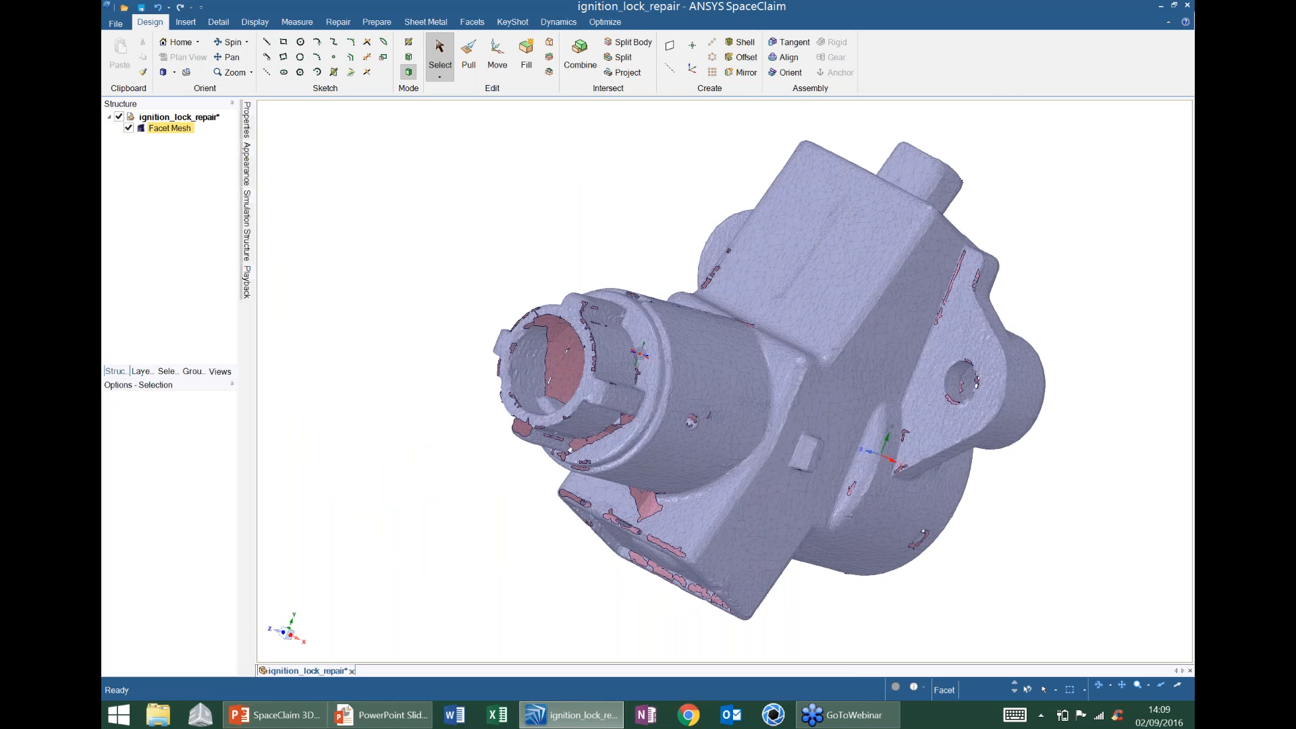
pyautogui.moveTo(639, 353); pyautogui.dragTo(665, 351, button='middle')
pyautogui.scroll(-3, 640, 353)
pyautogui.click(472, 21)
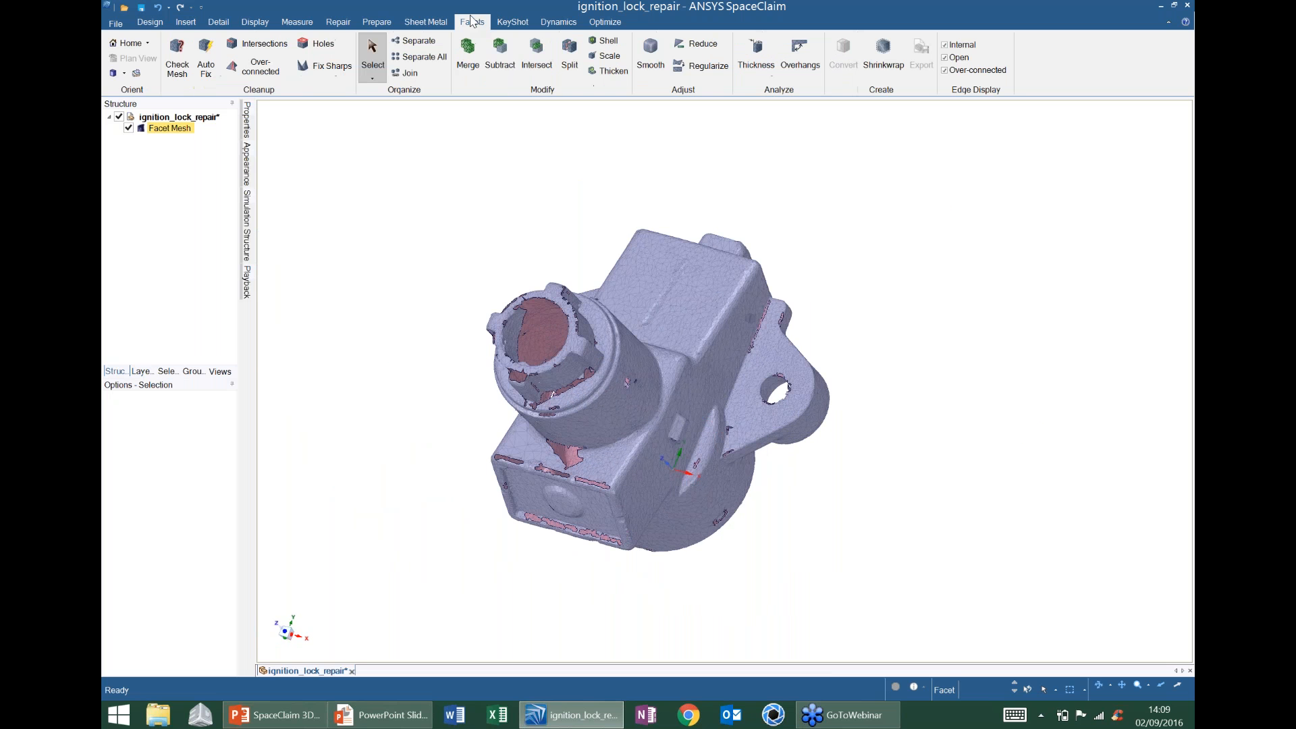
pyautogui.moveTo(598, 409); pyautogui.dragTo(637, 341, button='middle')
pyautogui.scroll(1, 635, 379)
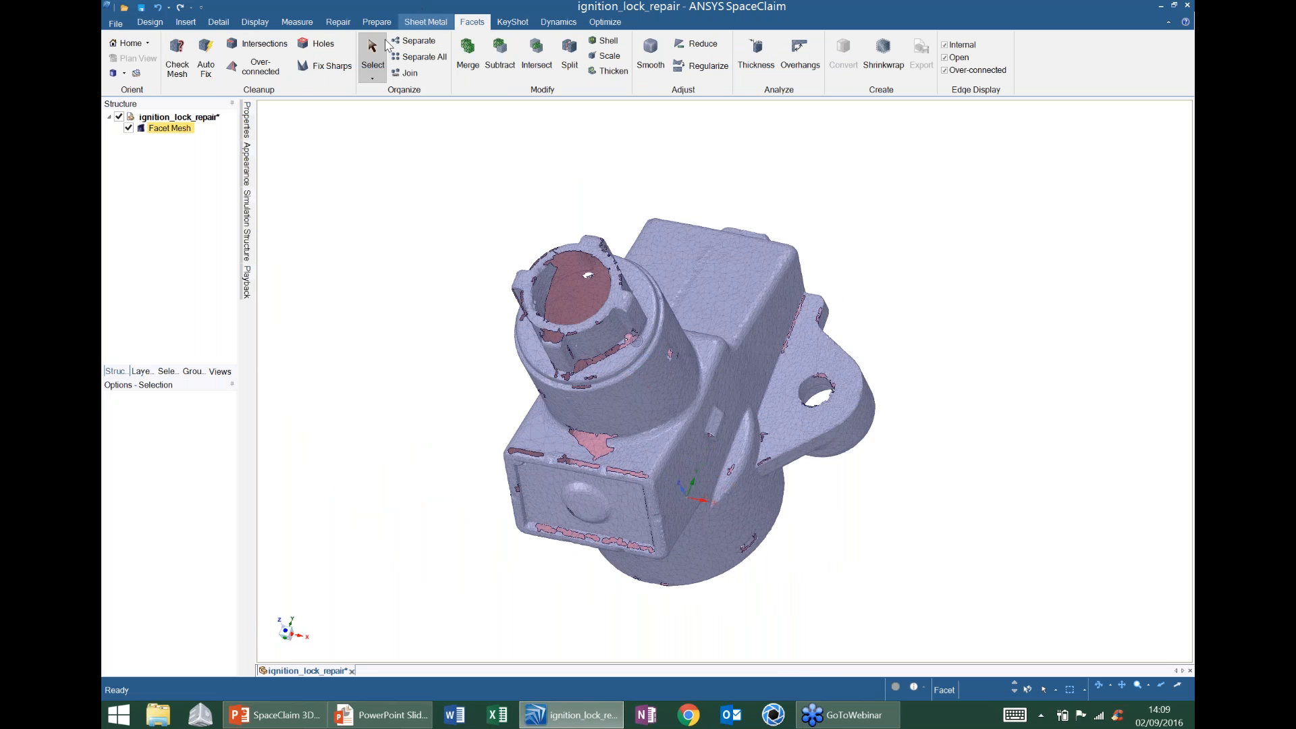
pyautogui.click(177, 57)
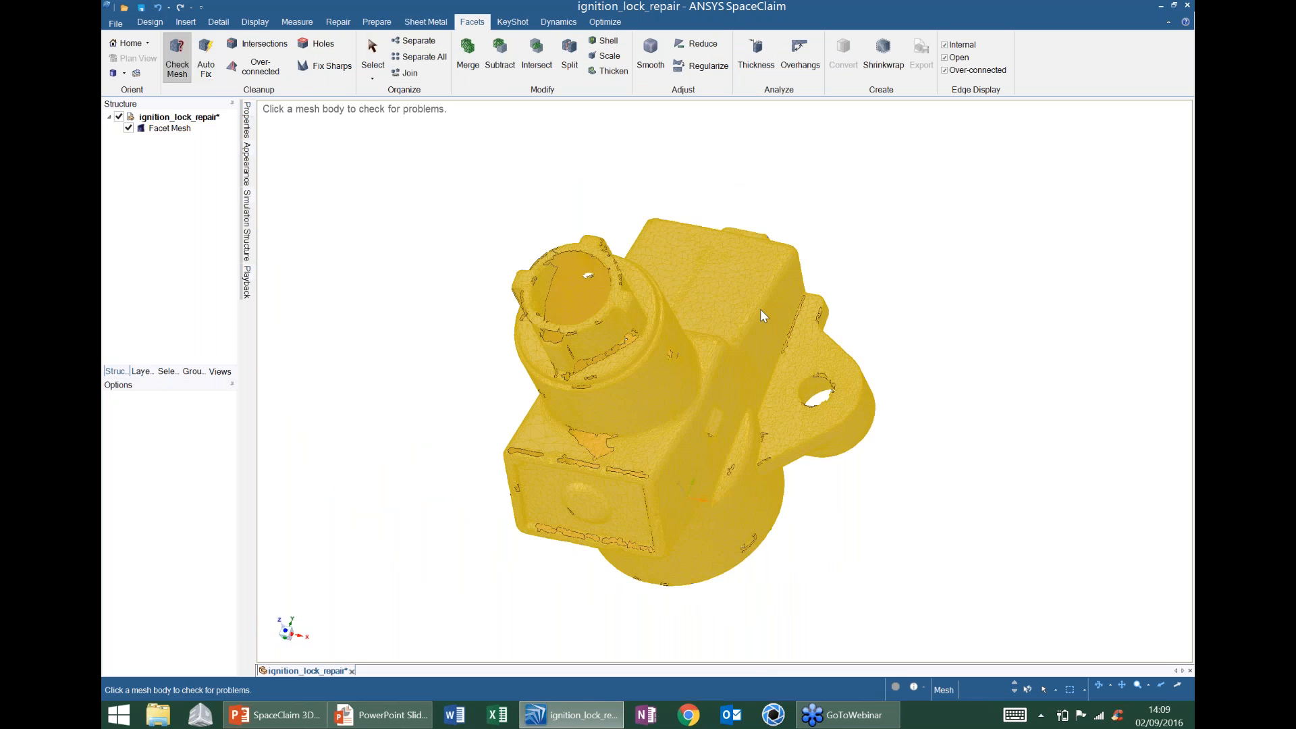
pyautogui.click(760, 309)
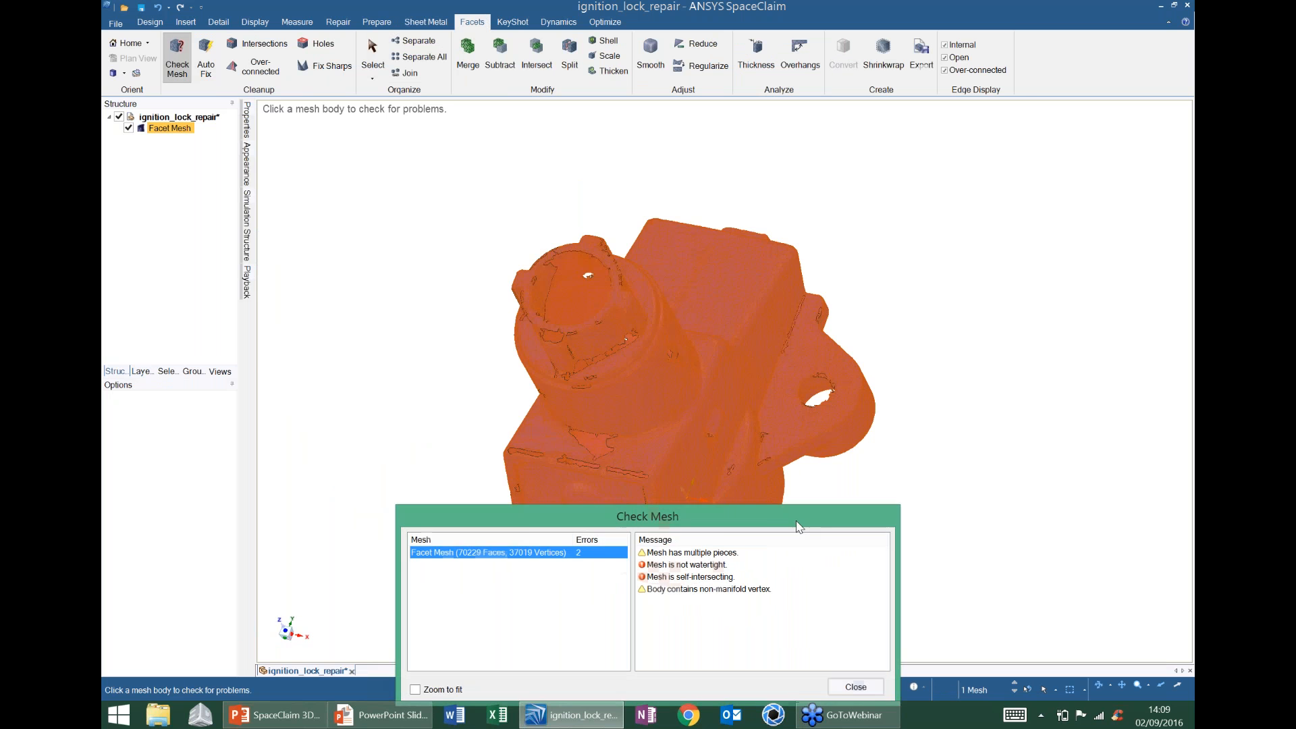
pyautogui.moveTo(797, 511); pyautogui.dragTo(1051, 162)
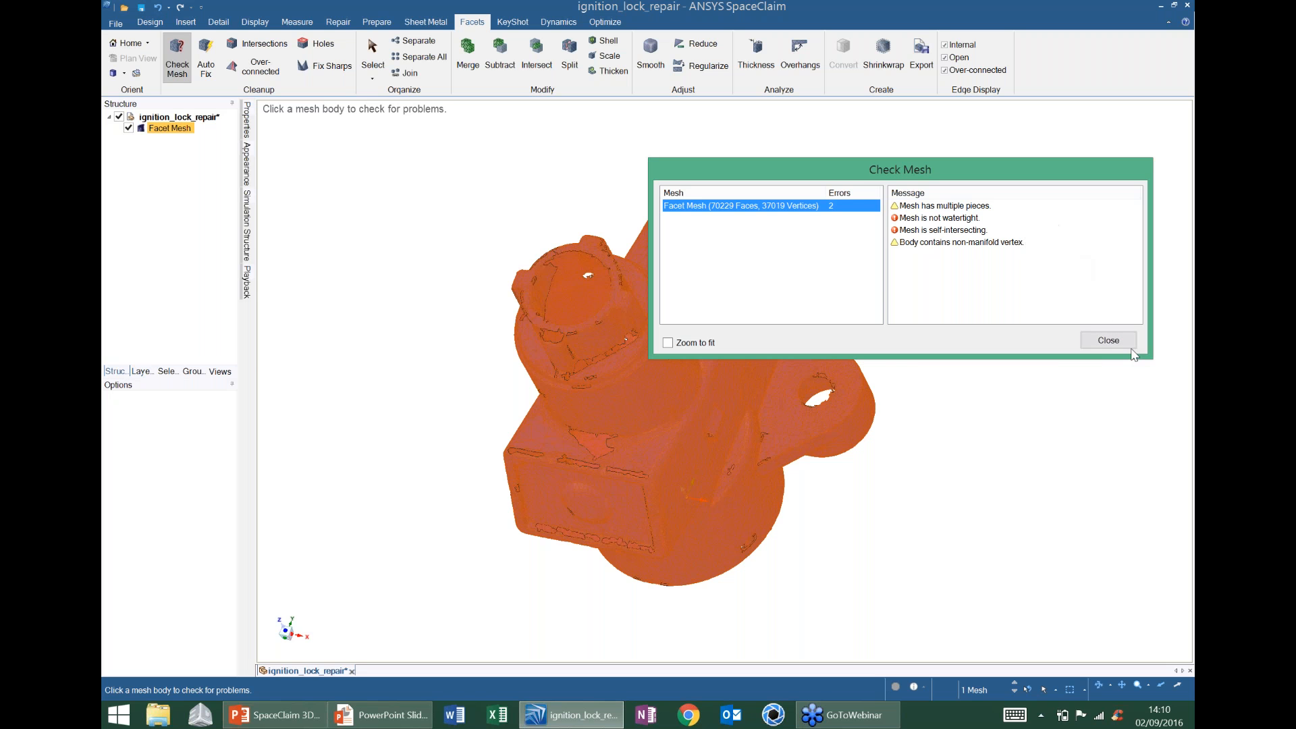
pyautogui.click(1111, 343)
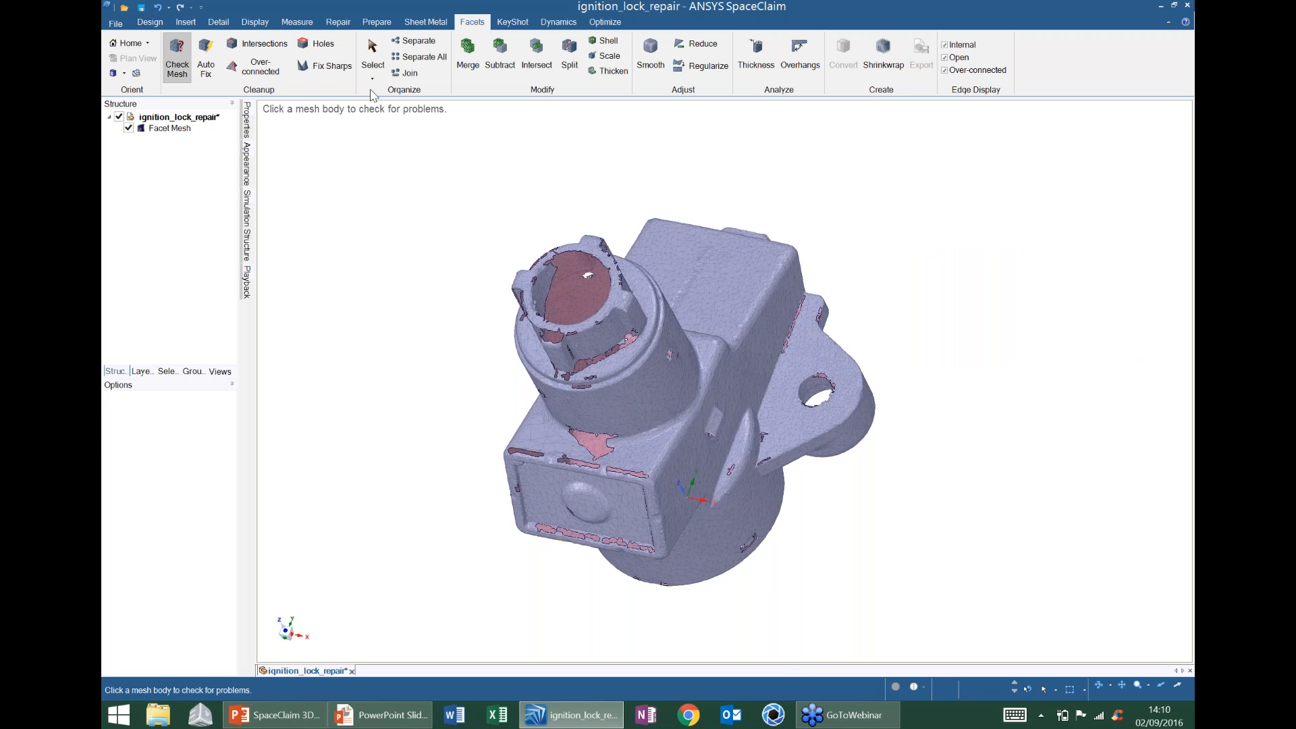
# - Outline the mesh's holes and fill two small openings near the flange
pyautogui.click(315, 46)
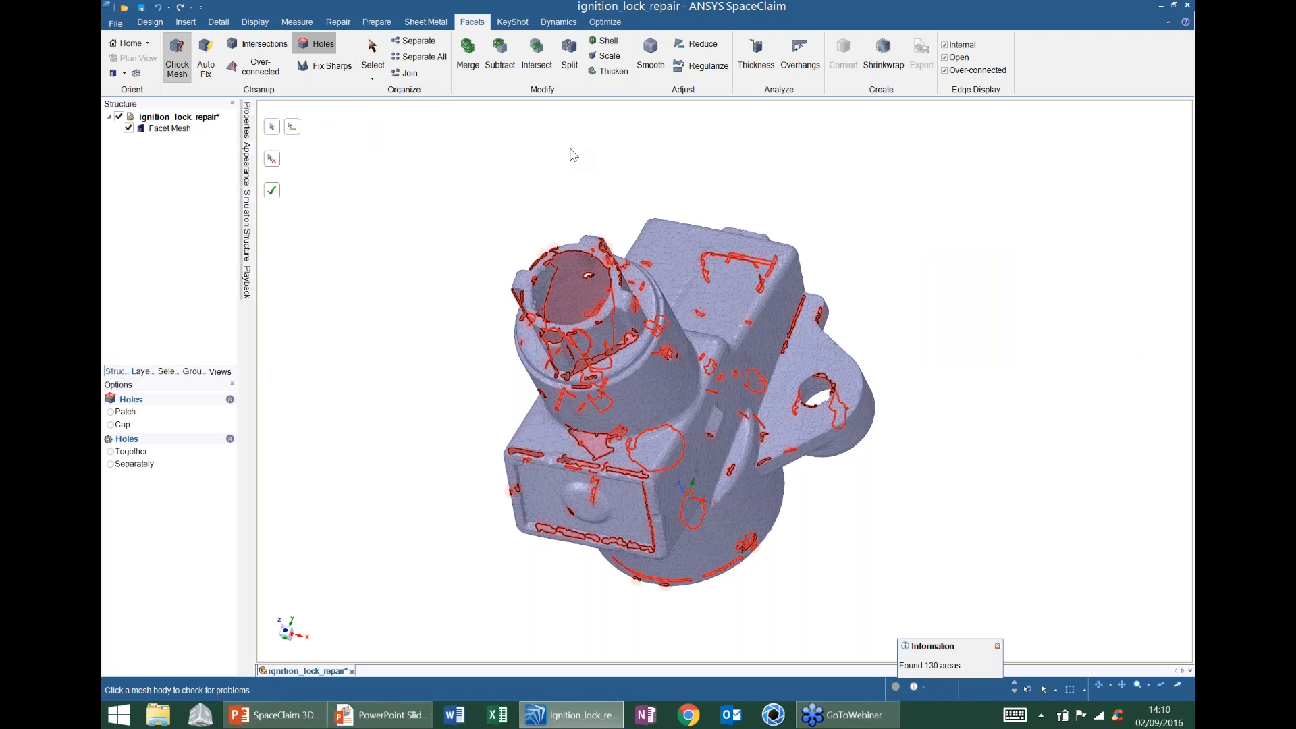
pyautogui.moveTo(479, 320); pyautogui.dragTo(617, 287, button='middle')
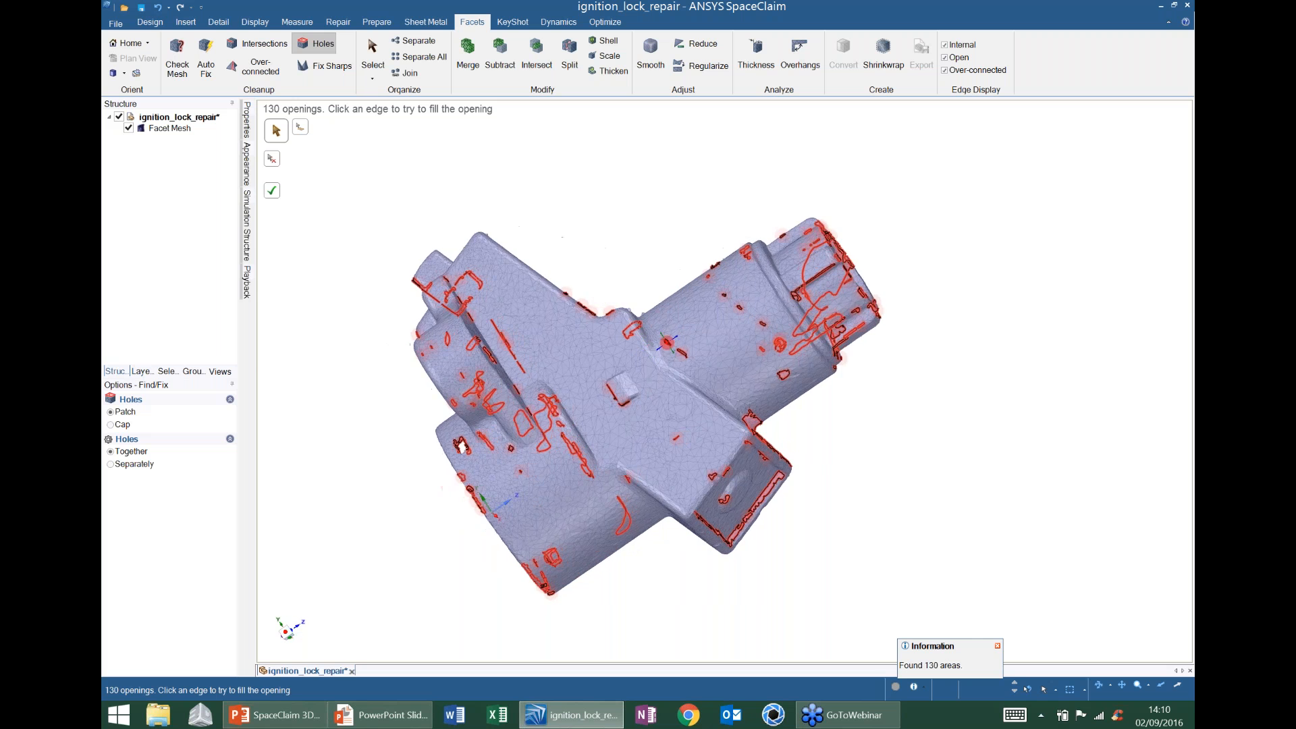
pyautogui.keyDown('ctrl'); pyautogui.moveTo(667, 343); pyautogui.dragTo(777, 101, button='middle'); pyautogui.keyUp('ctrl')
pyautogui.click(653, 262)
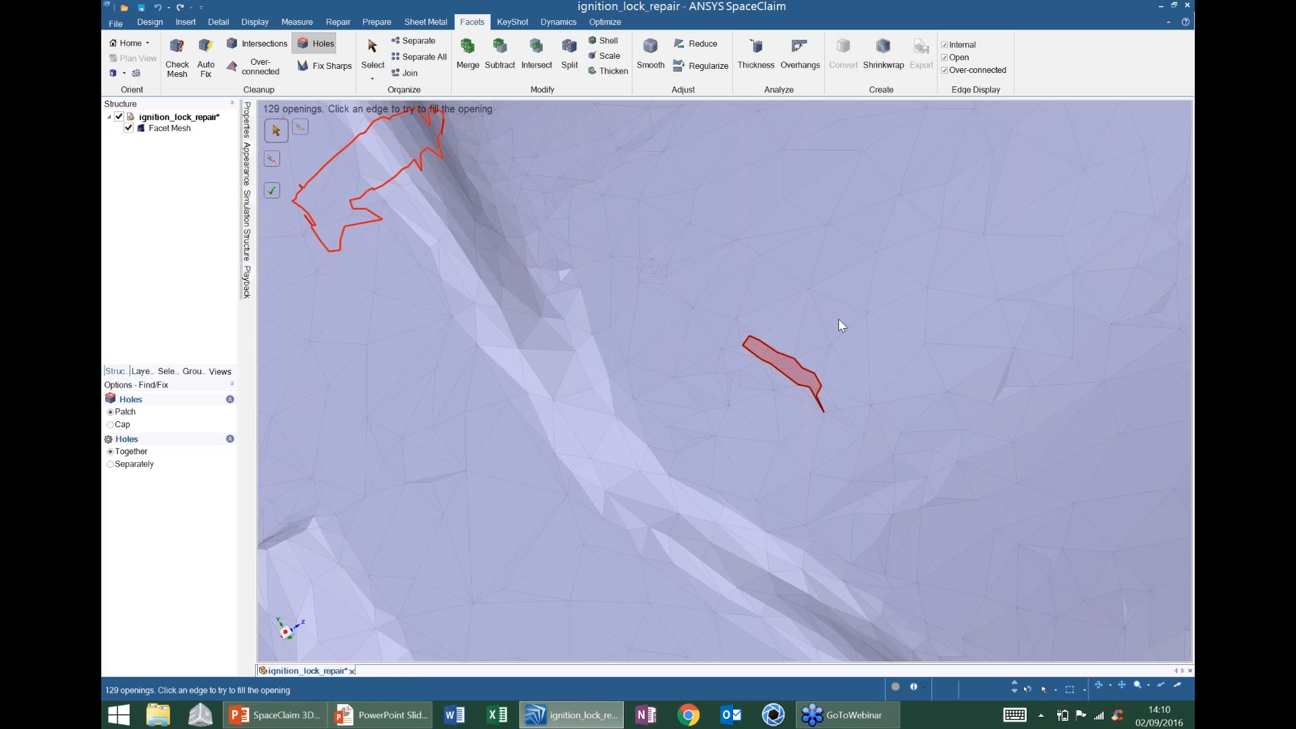
pyautogui.click(777, 346)
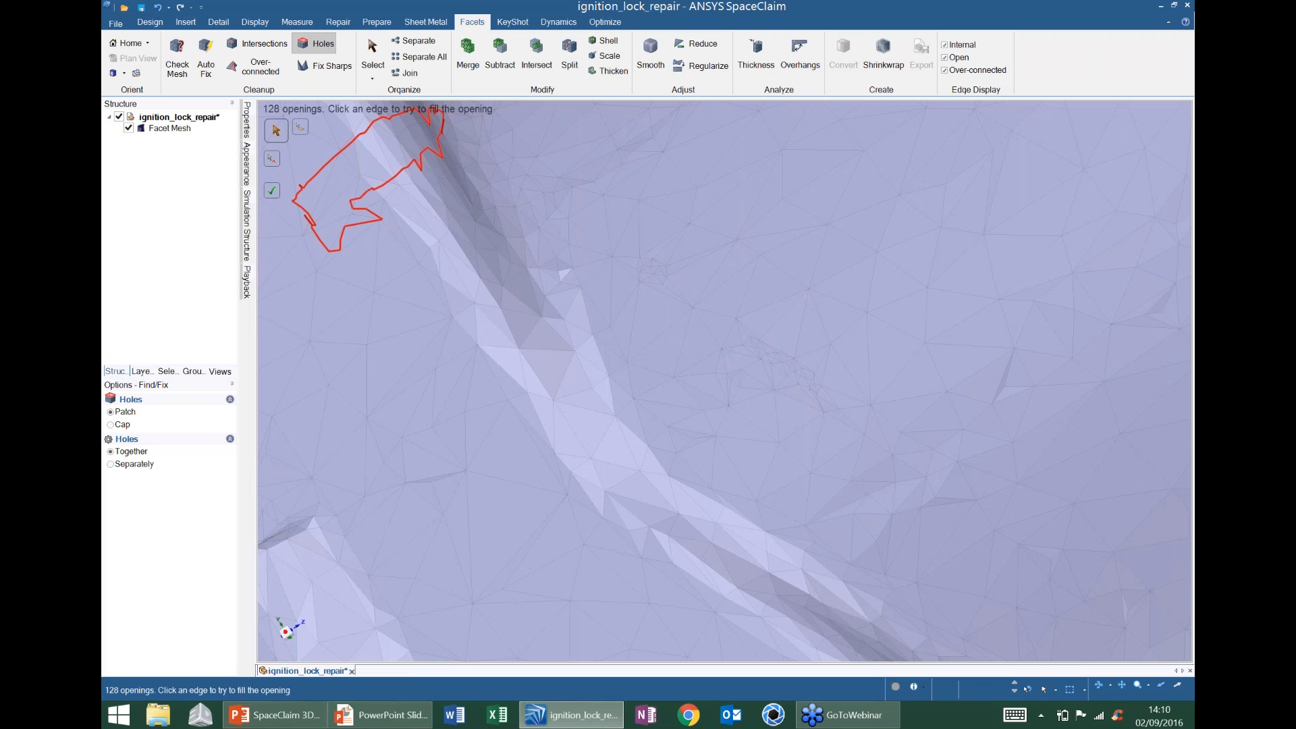
# - Fill a third small hole, then run Fix Sharps to flag 185 sharp protrusions
pyautogui.moveTo(756, 307)
pyautogui.keyDown('ctrl'); pyautogui.mouseDown(button='middle')
pyautogui.moveTo(756, 340)
pyautogui.moveTo(783, 317)
pyautogui.moveTo(682, 271)
pyautogui.moveTo(692, 344)
pyautogui.moveTo(735, 324)
pyautogui.moveTo(719, 308)
pyautogui.mouseUp(button='middle'); pyautogui.keyUp('ctrl')
pyautogui.scroll(5, 676, 194)
pyautogui.click(688, 331)
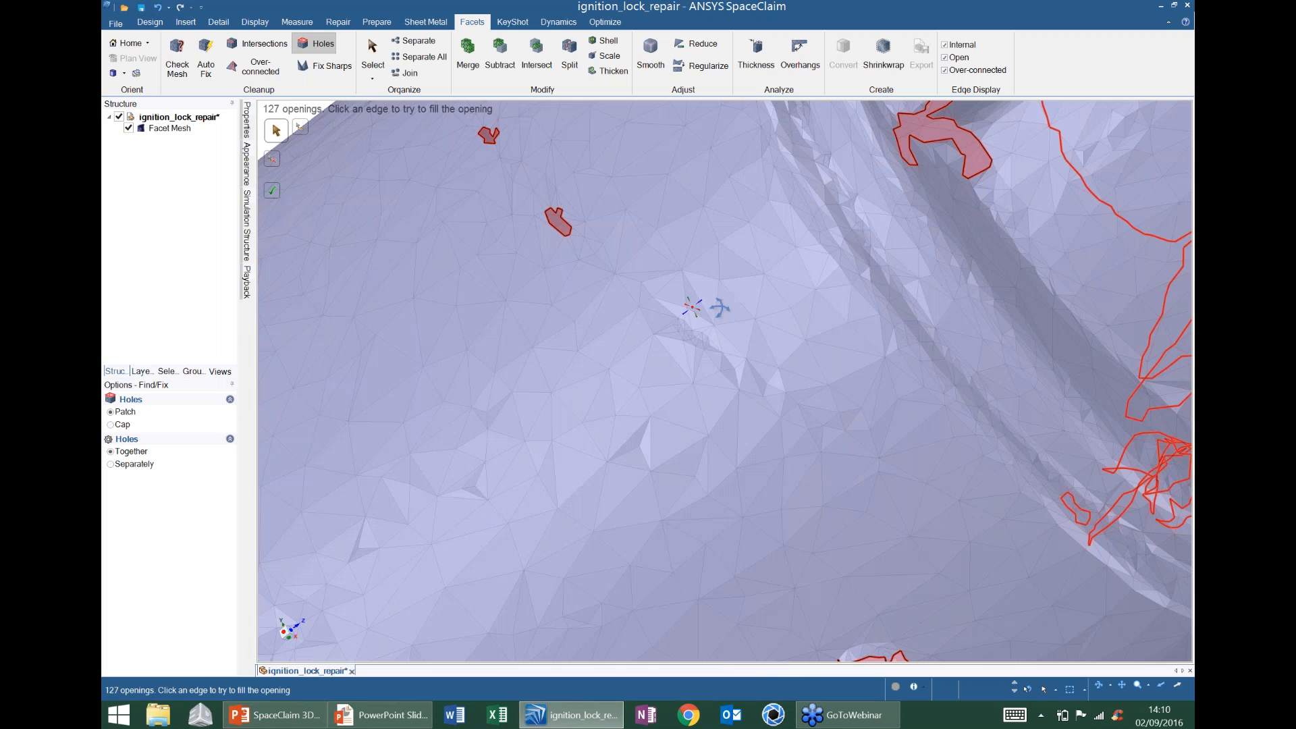
pyautogui.scroll(-5, 720, 308)
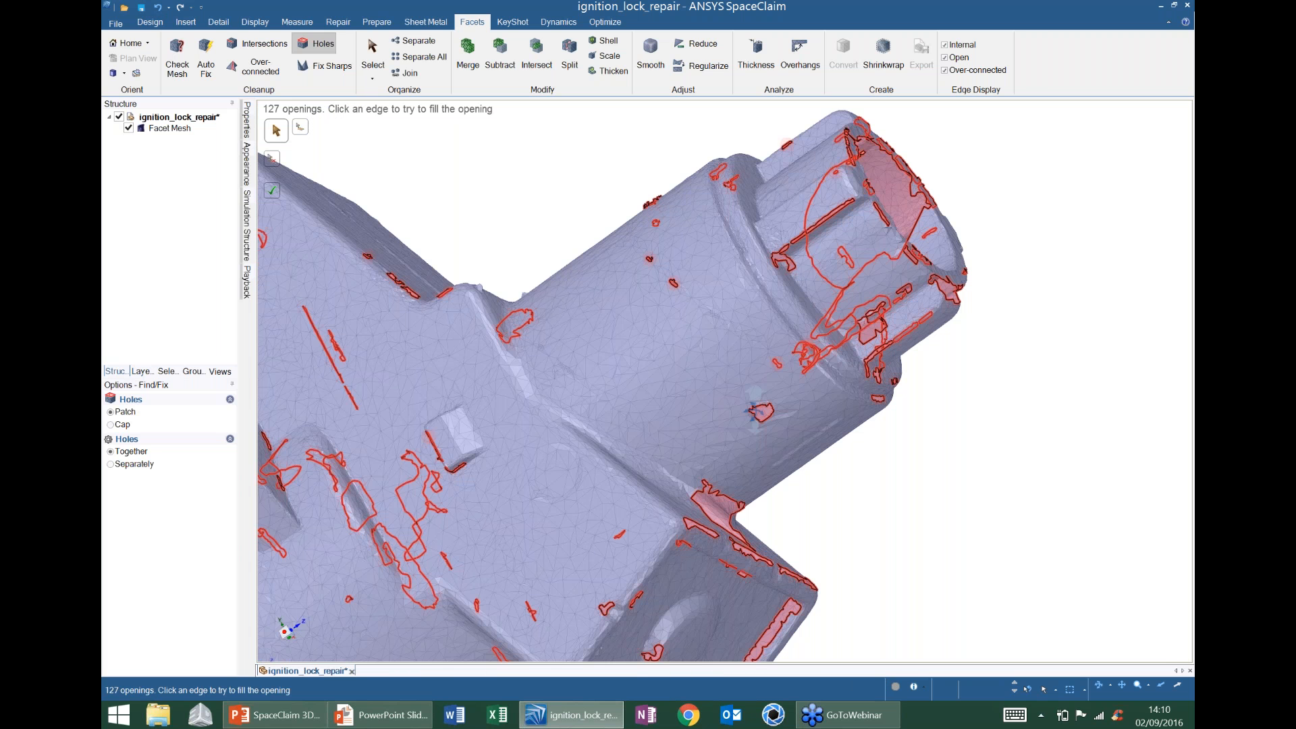
pyautogui.moveTo(754, 409); pyautogui.dragTo(1018, 278, button='middle')
pyautogui.click(344, 68)
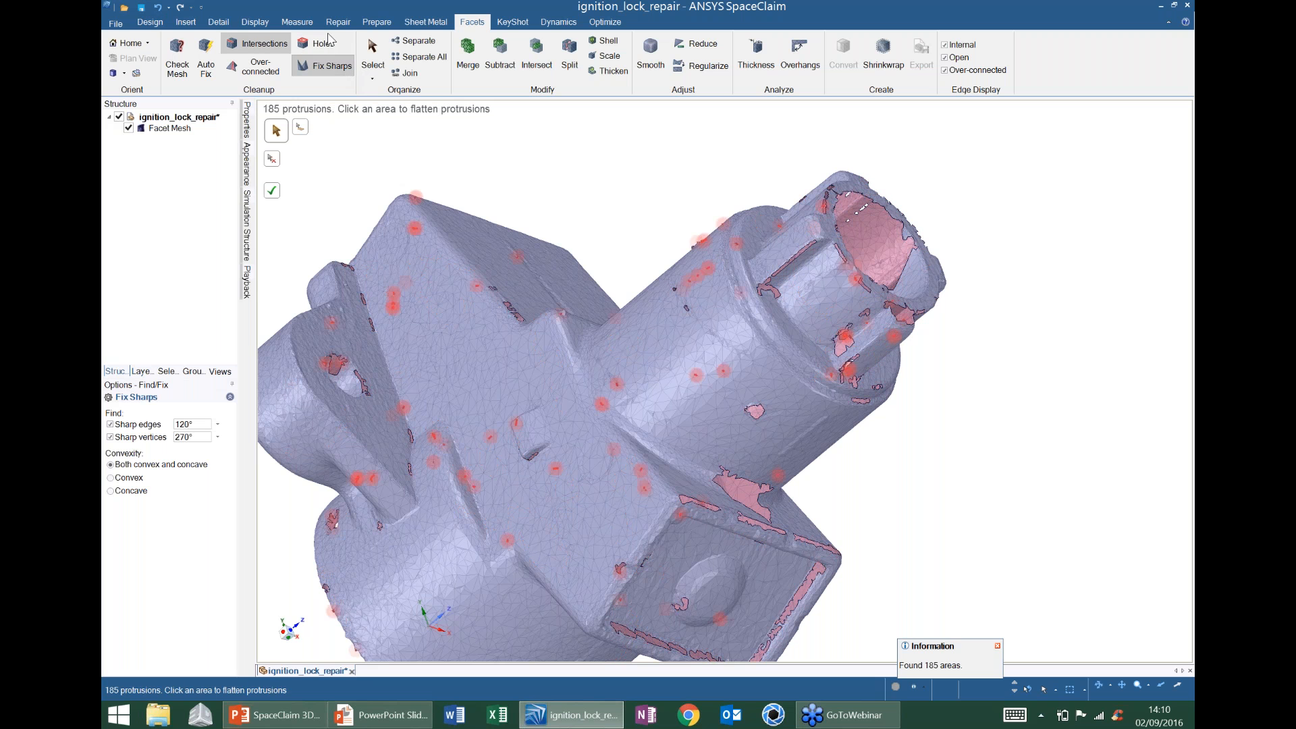
# - Zoom into a red protrusion on the cylinder side and flatten it, leaving 184 sharp areas
pyautogui.moveTo(945, 277)
pyautogui.mouseDown(button='middle')
pyautogui.moveTo(915, 248)
pyautogui.moveTo(546, 407)
pyautogui.mouseUp(button='middle')
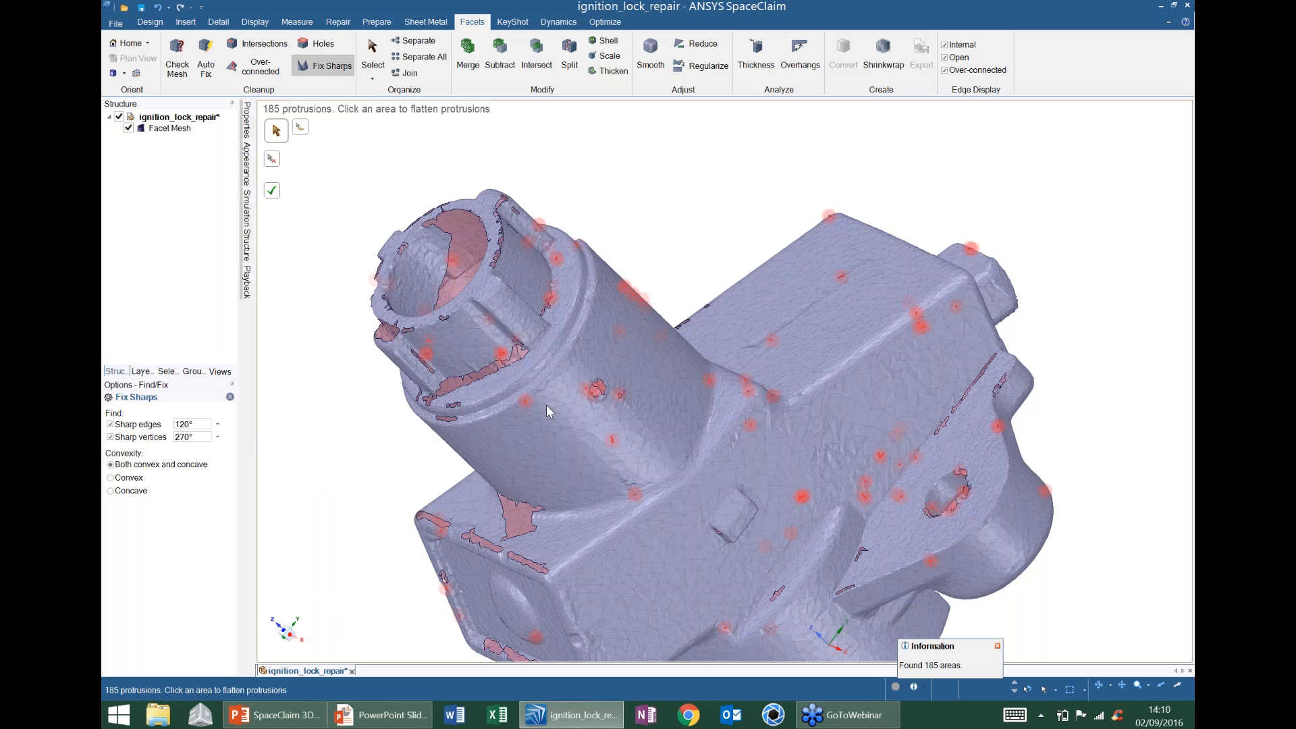
pyautogui.scroll(5, 545, 405)
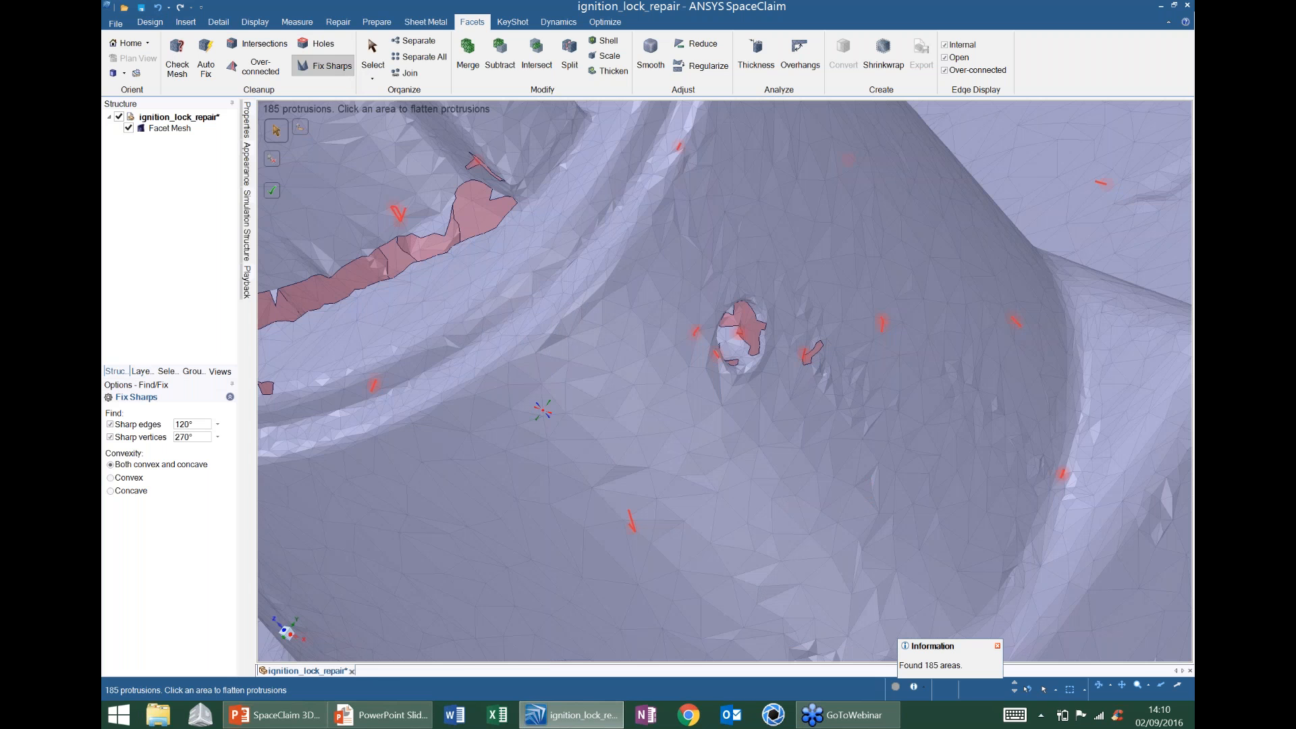
pyautogui.moveTo(544, 410); pyautogui.dragTo(607, 308, button='middle')
pyautogui.scroll(5, 545, 339)
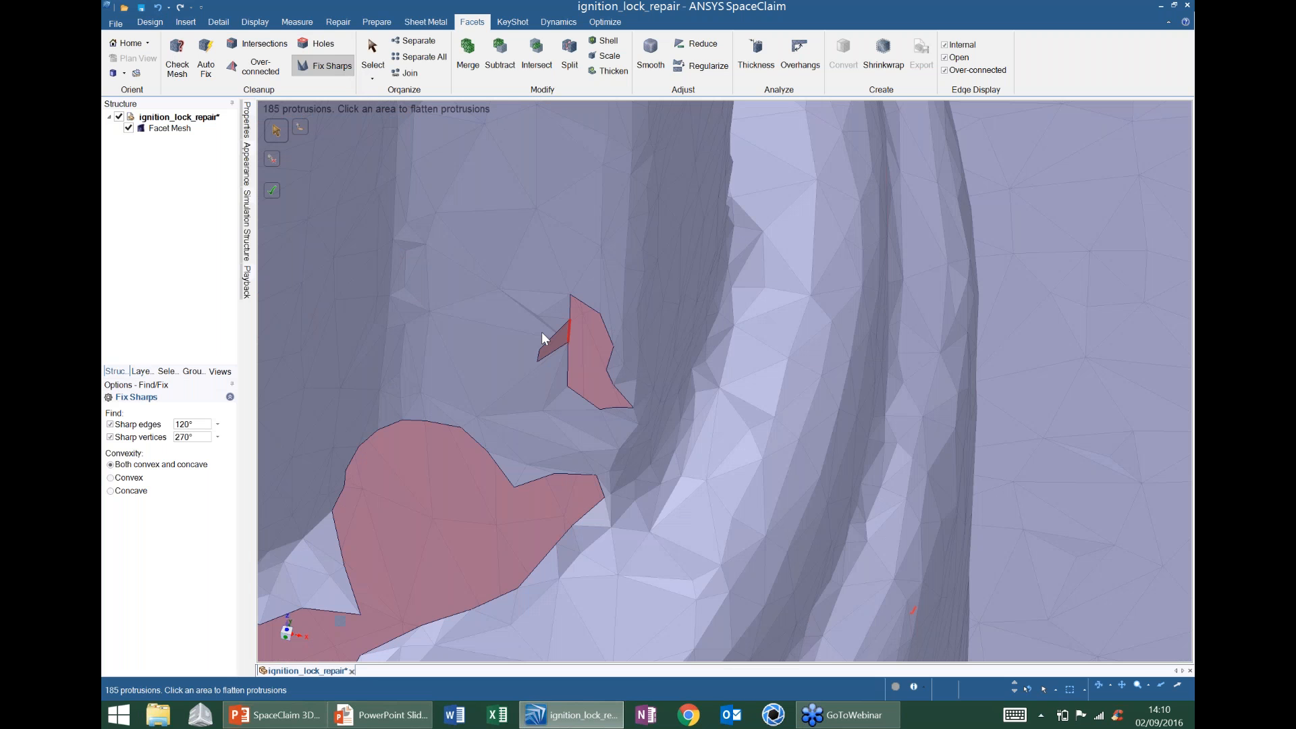
pyautogui.scroll(-3, 572, 353)
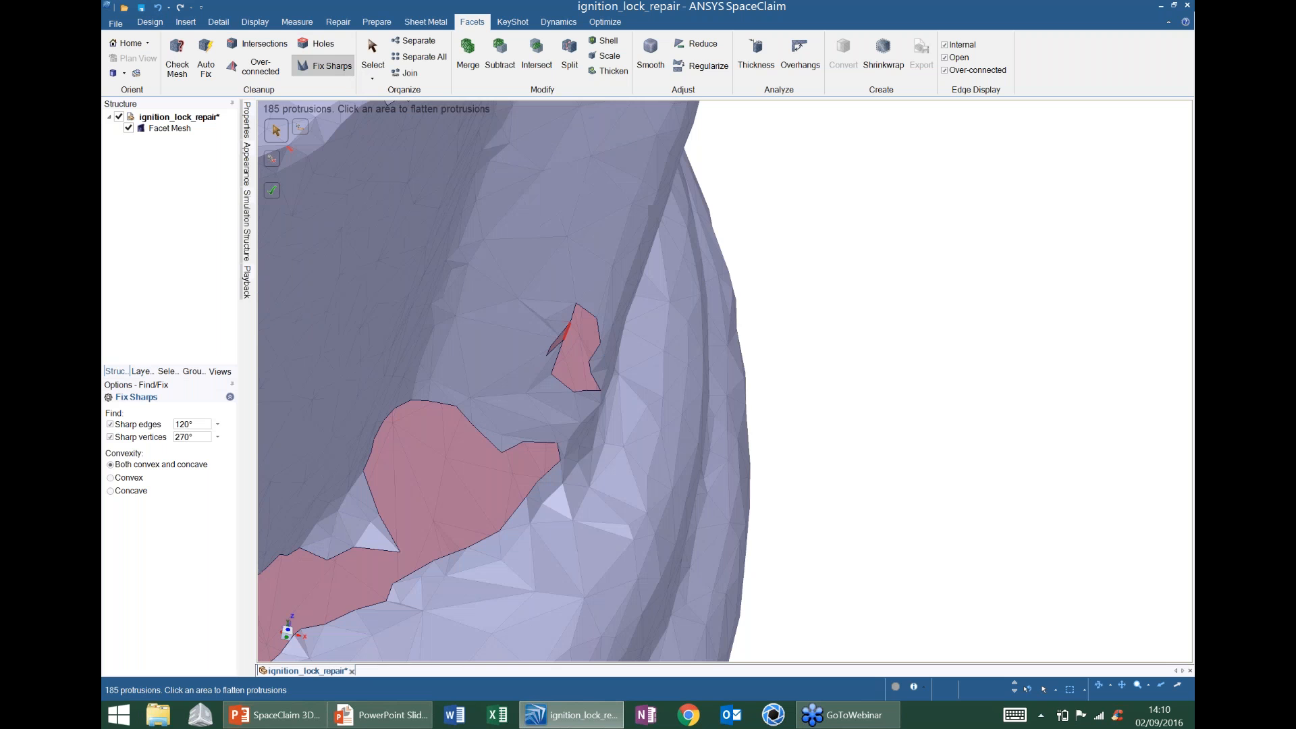
pyautogui.scroll(-1, 558, 315)
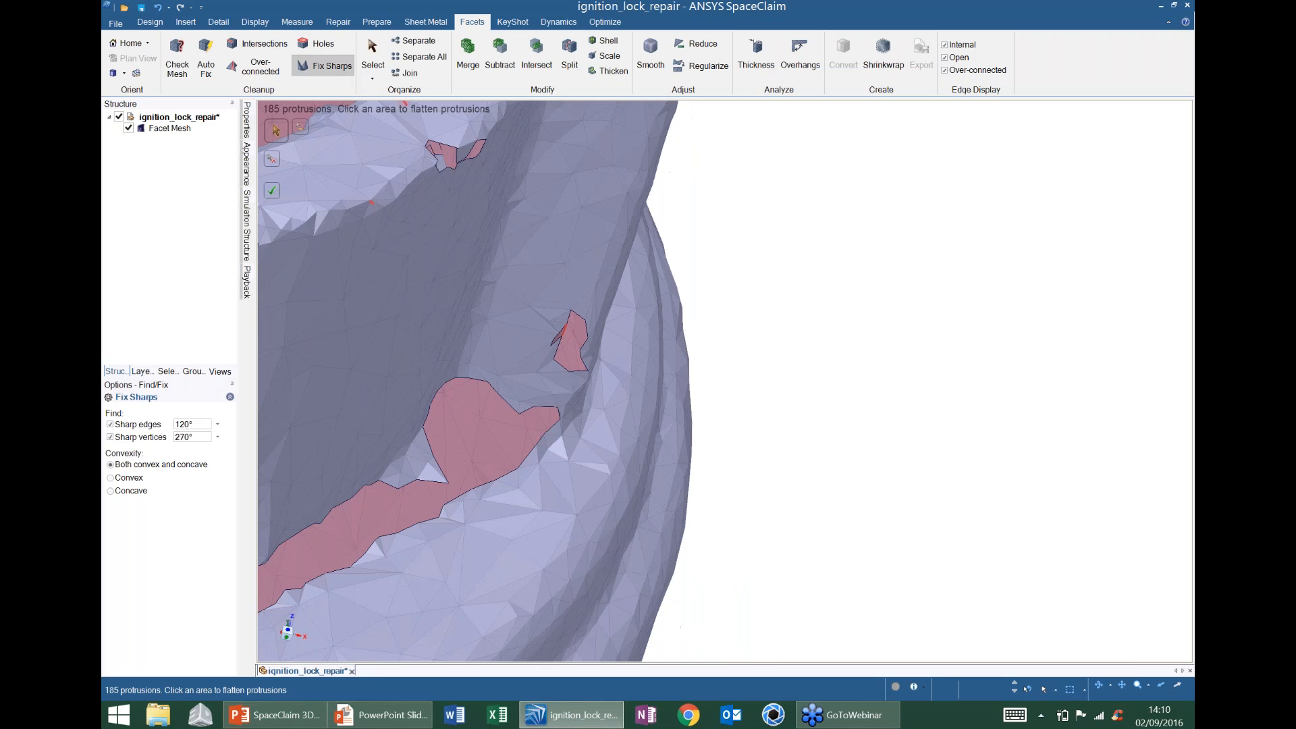
pyautogui.keyDown('shift'); pyautogui.moveTo(612, 298); pyautogui.dragTo(618, 388, button='middle'); pyautogui.keyUp('shift')
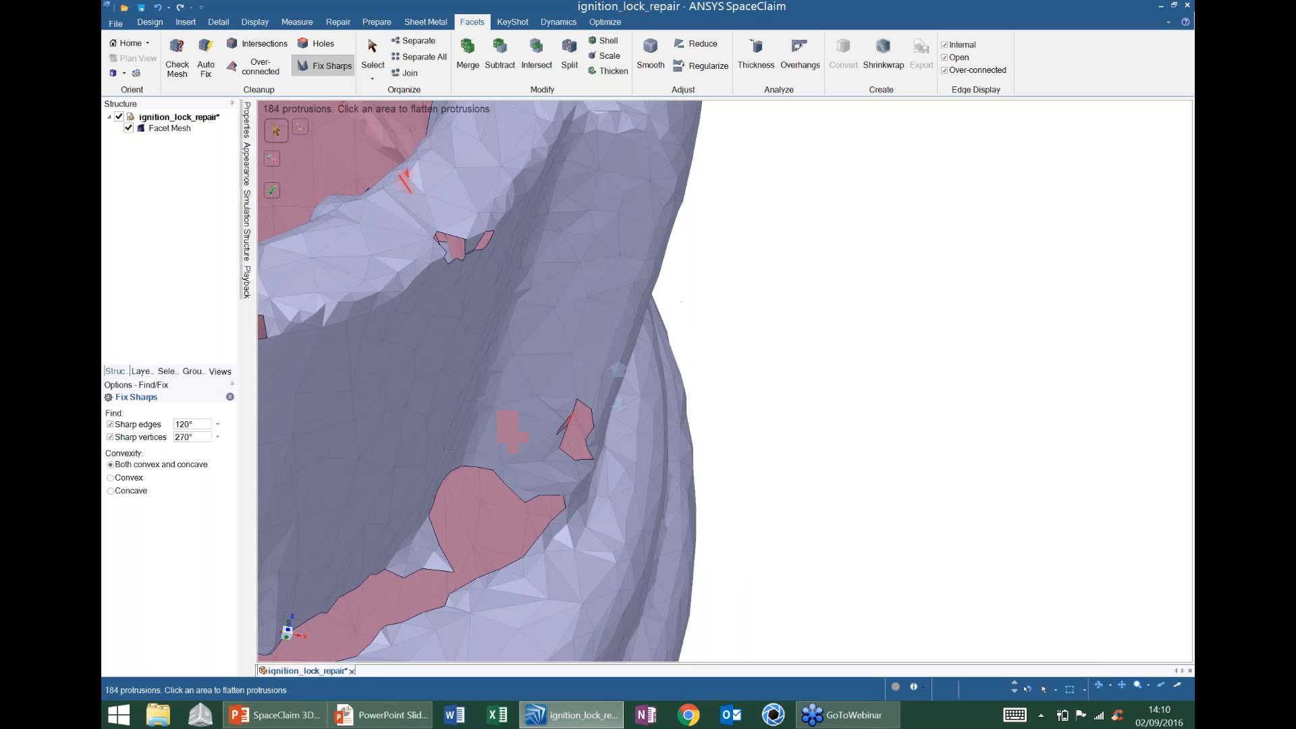
pyautogui.scroll(-5, 618, 370)
pyautogui.scroll(-5, 703, 392)
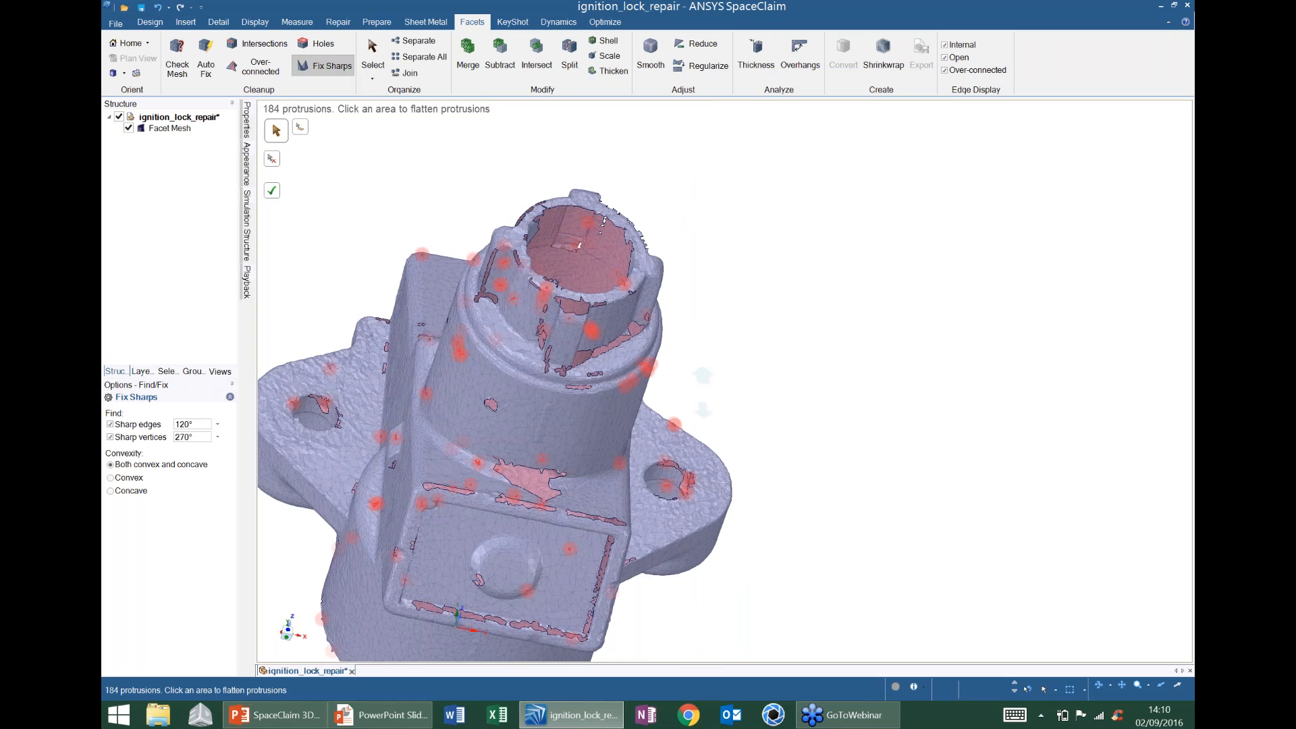
pyautogui.scroll(-2, 703, 391)
pyautogui.moveTo(908, 223); pyautogui.dragTo(825, 211, button='middle')
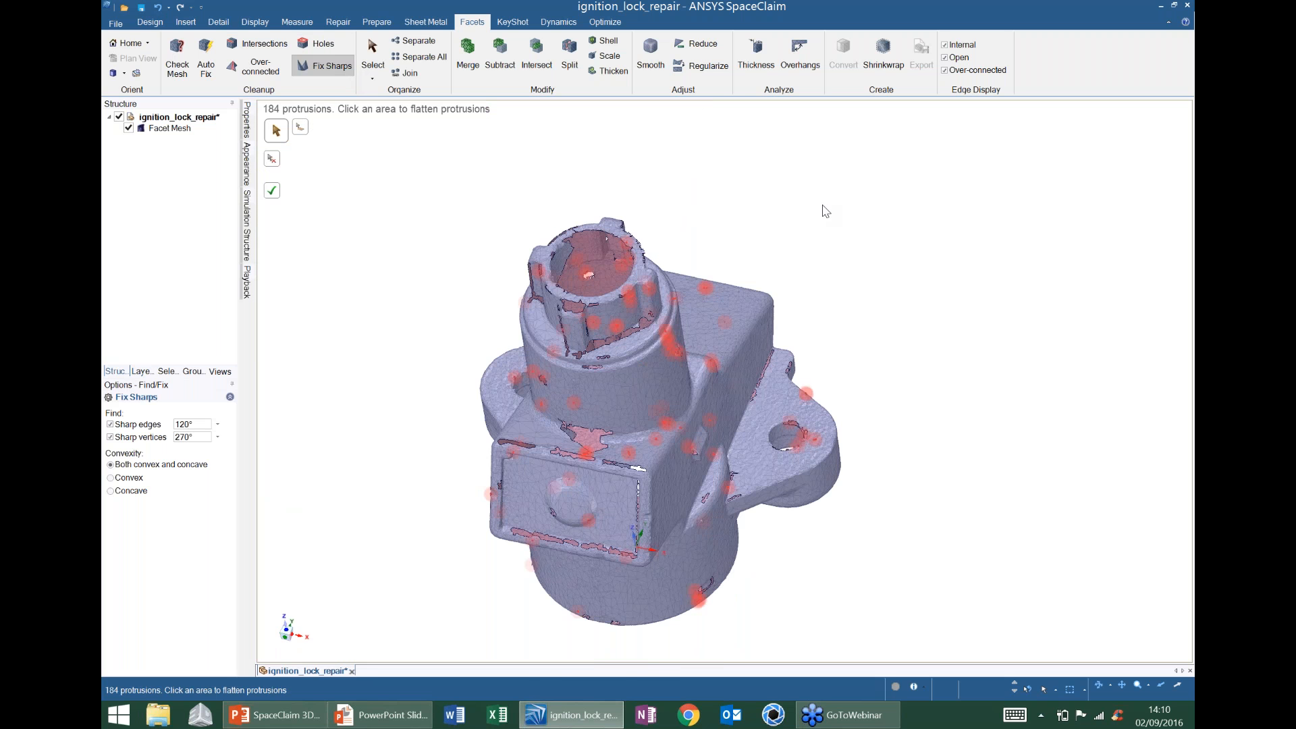
# - Run Auto Fix on the ignition lock mesh body to clear its remaining defects
pyautogui.click(214, 53)
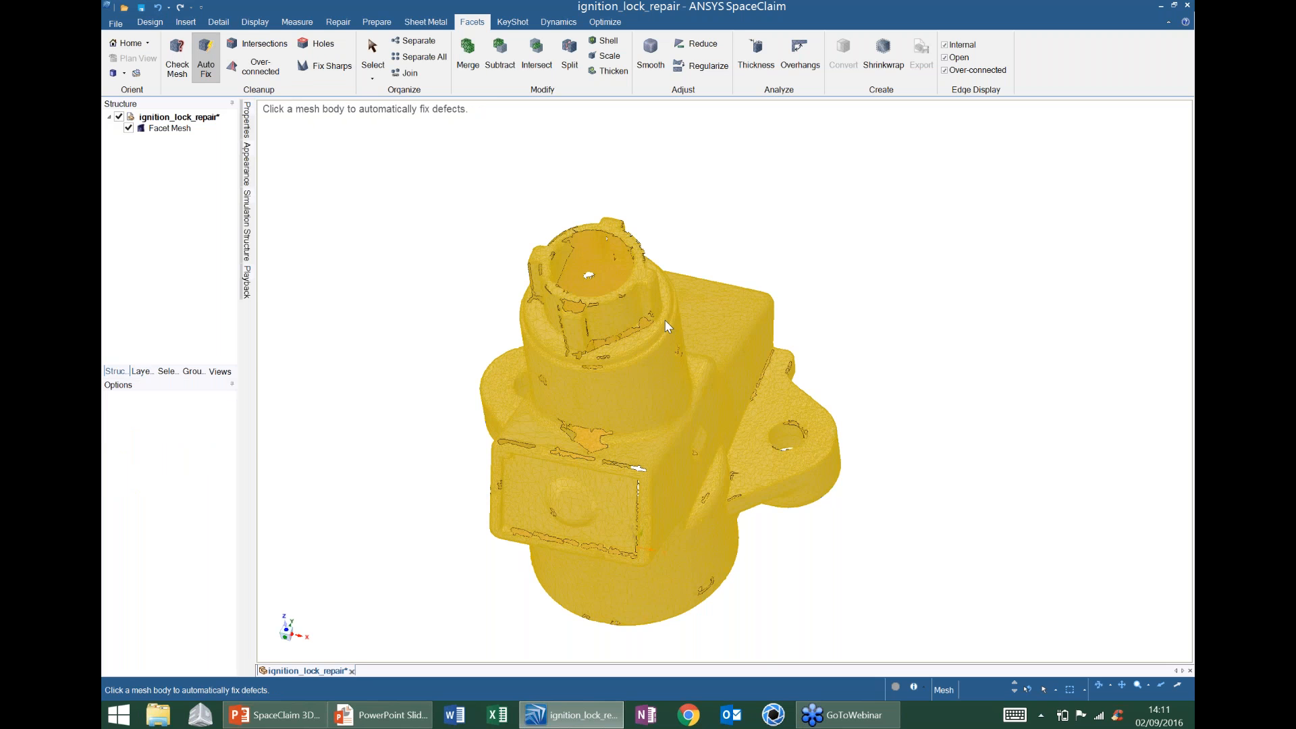
pyautogui.click(664, 318)
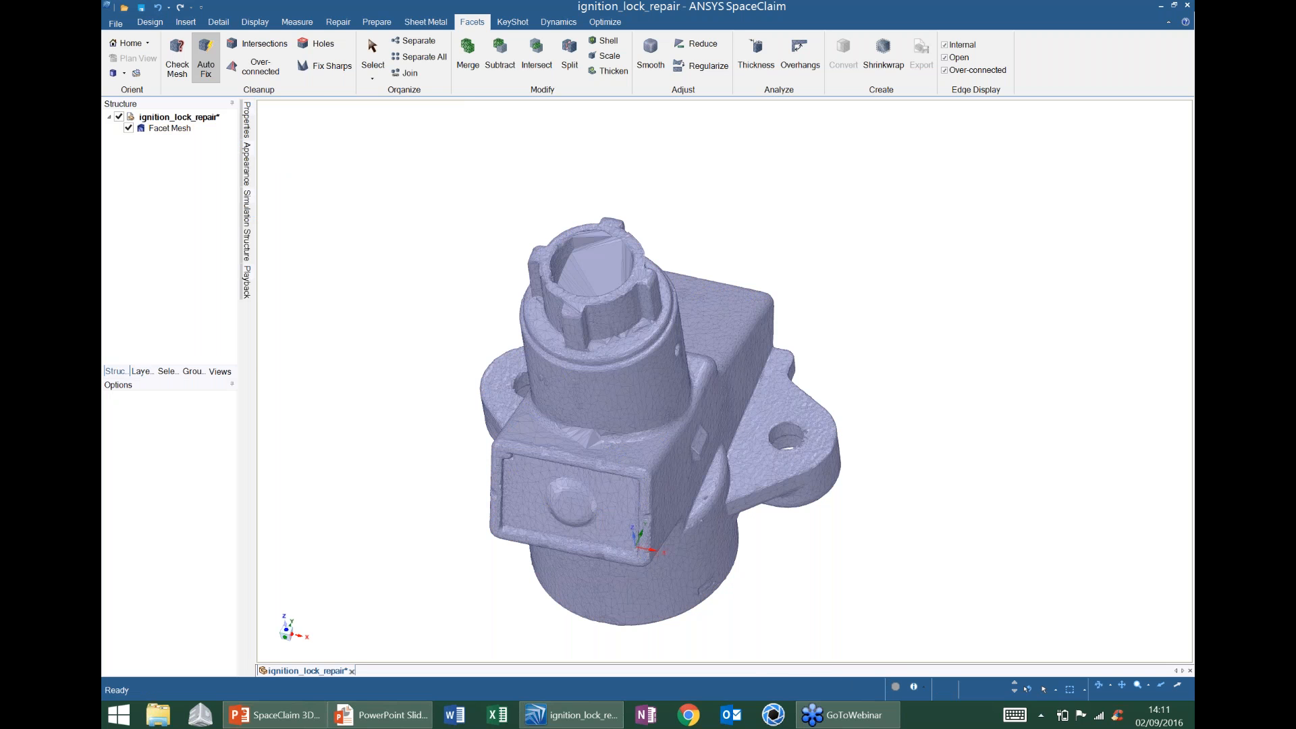
pyautogui.moveTo(675, 306)
pyautogui.keyDown('shift'); pyautogui.mouseDown(button='middle')
pyautogui.moveTo(769, 273)
pyautogui.moveTo(648, 297)
pyautogui.moveTo(696, 252)
pyautogui.moveTo(674, 270)
pyautogui.mouseUp(button='middle'); pyautogui.keyUp('shift')
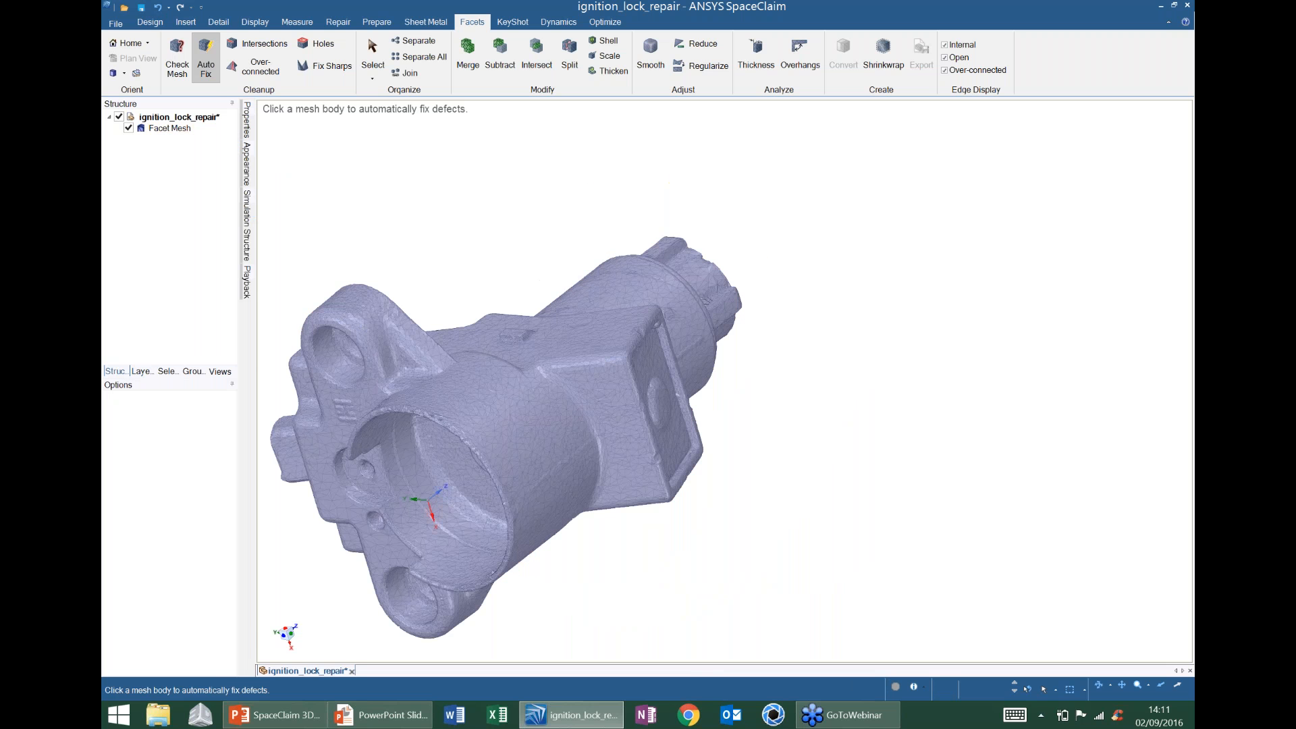
pyautogui.click(177, 57)
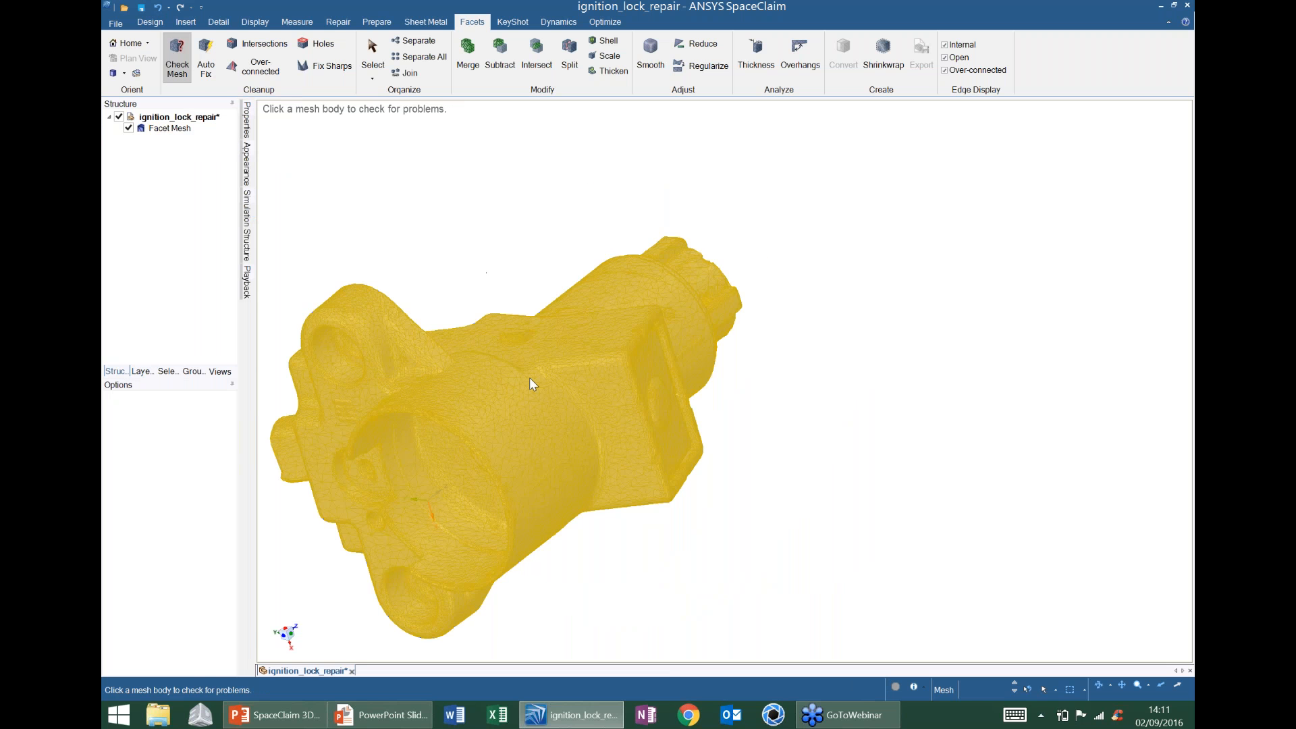
pyautogui.click(529, 379)
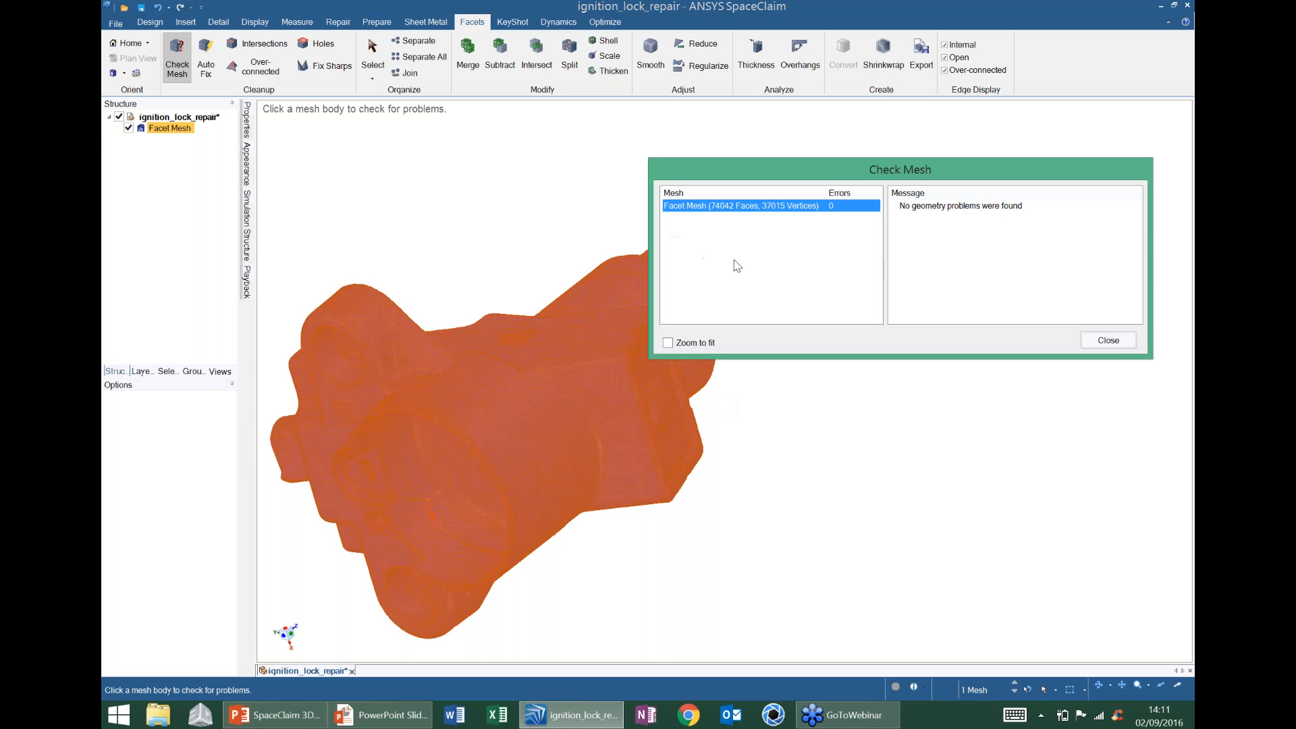
pyautogui.click(1120, 342)
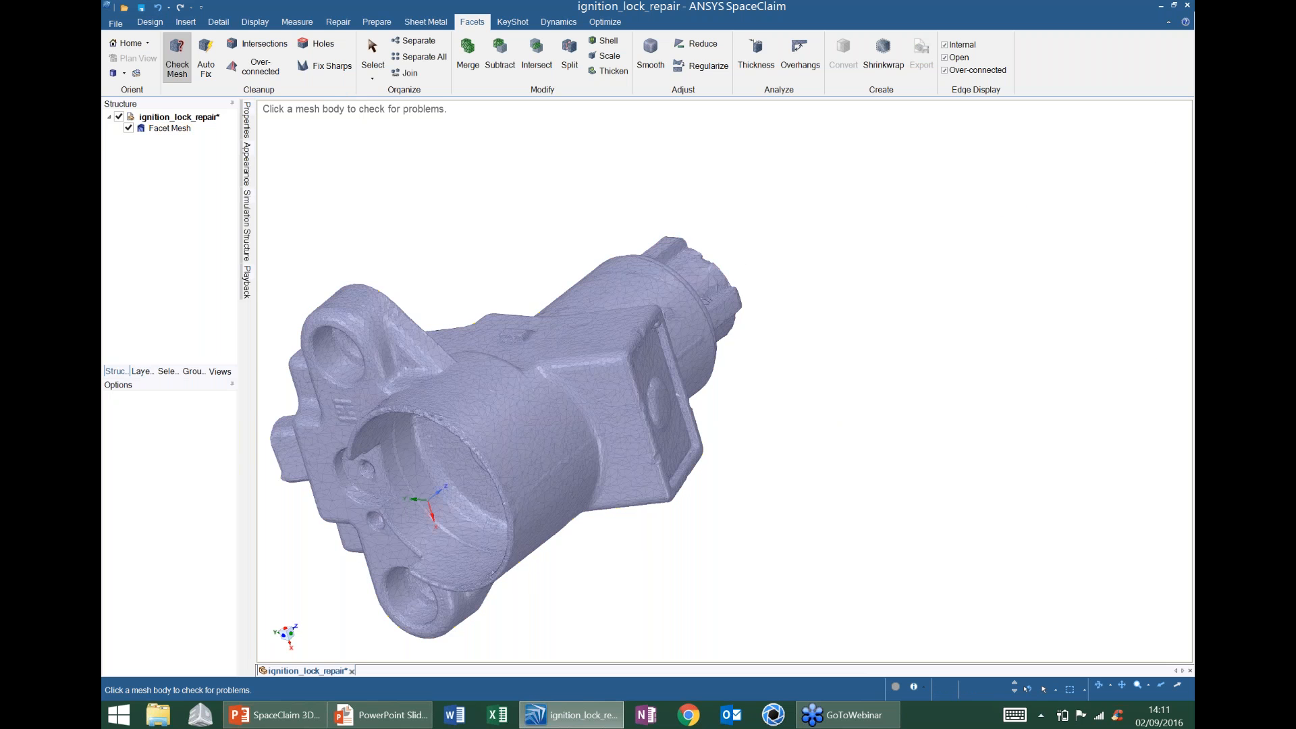
pyautogui.moveTo(523, 391); pyautogui.dragTo(539, 387, button='middle')
pyautogui.moveTo(876, 357); pyautogui.dragTo(858, 355, button='middle')
pyautogui.press('Escape')
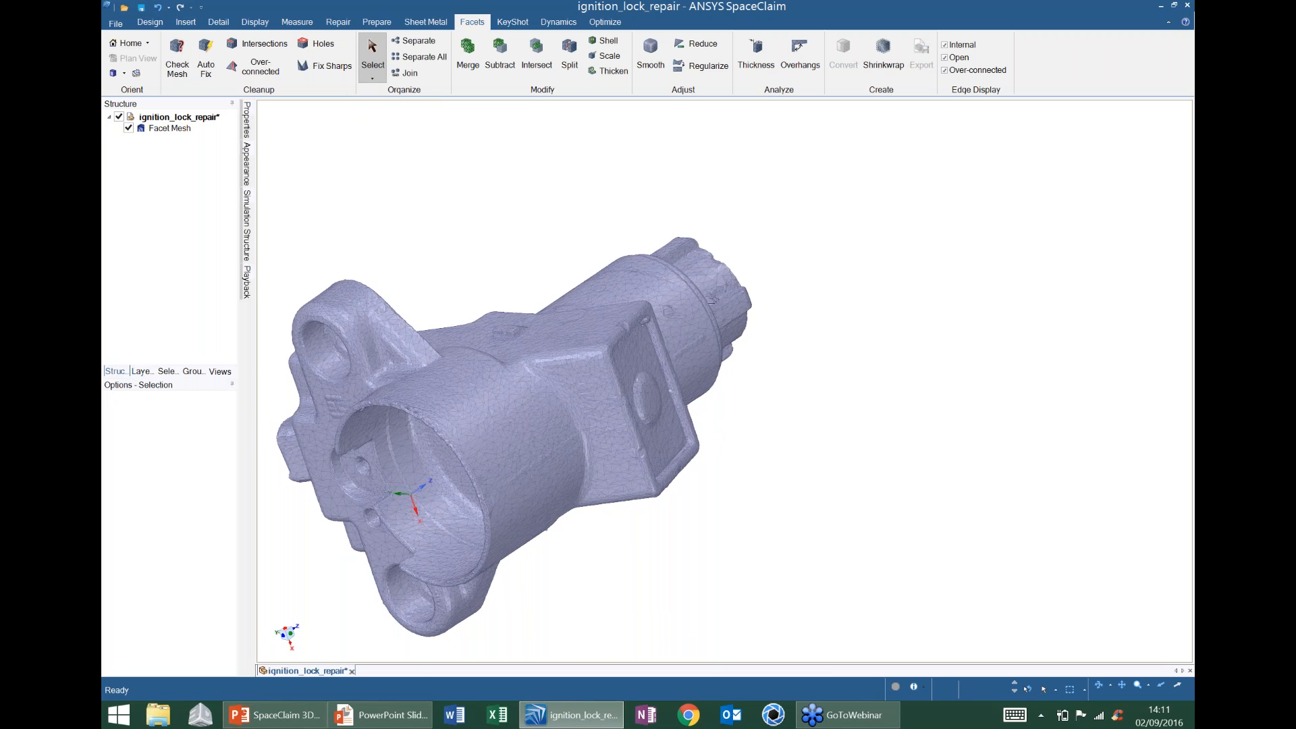
# - Orbit around the open bore, return to the Home view, and pick two facets on the cylindrical boss
pyautogui.moveTo(540, 466)
pyautogui.mouseDown(button='middle')
pyautogui.moveTo(537, 317)
pyautogui.moveTo(740, 225)
pyautogui.mouseUp(button='middle')
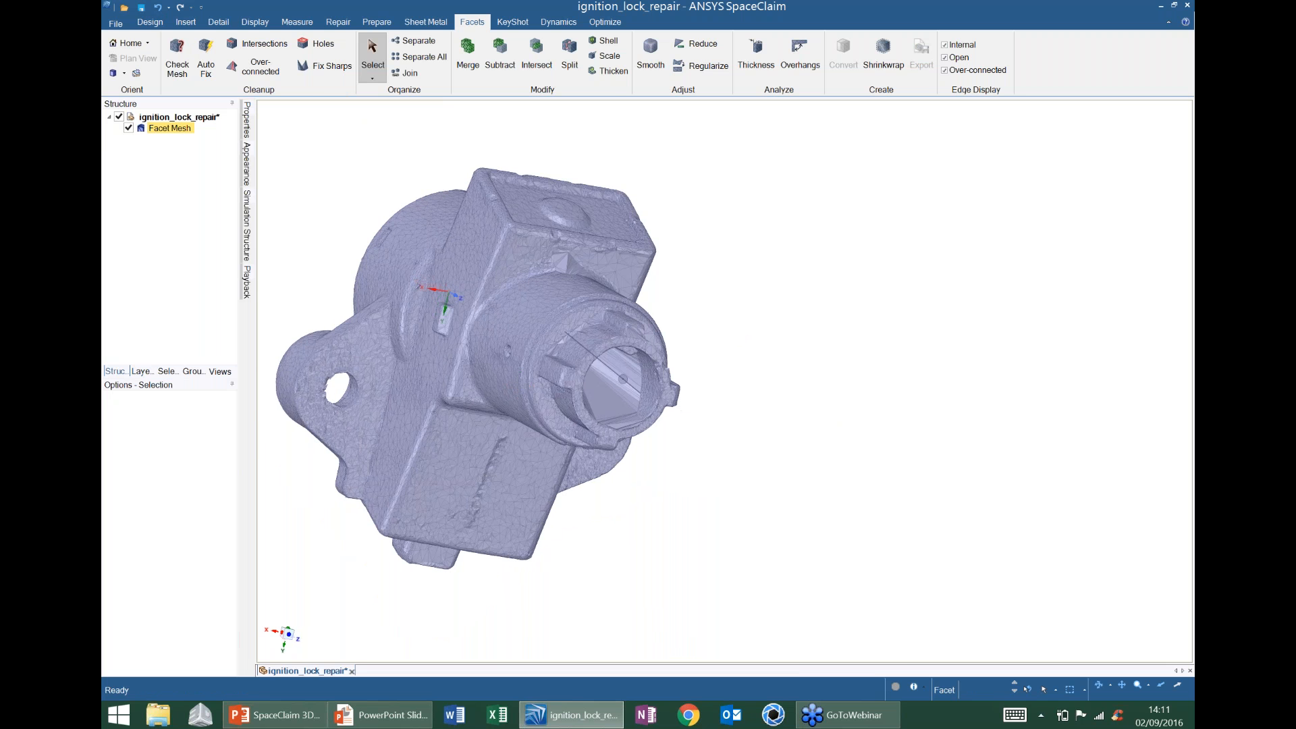
pyautogui.moveTo(623, 379); pyautogui.dragTo(540, 270, button='middle')
pyautogui.scroll(3, 610, 352)
pyautogui.moveTo(611, 353); pyautogui.dragTo(598, 398, button='middle')
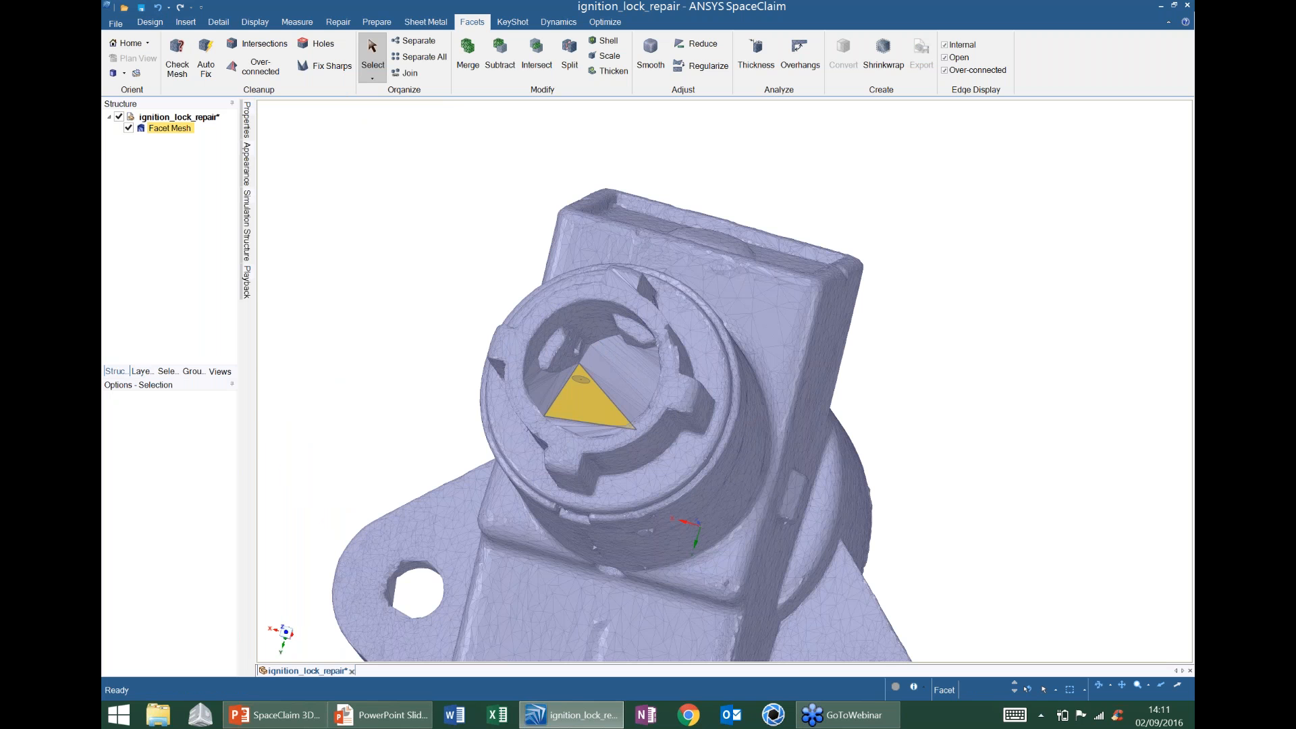
pyautogui.moveTo(581, 379)
pyautogui.mouseDown(button='middle')
pyautogui.moveTo(567, 382)
pyautogui.moveTo(658, 405)
pyautogui.moveTo(736, 371)
pyautogui.moveTo(690, 373)
pyautogui.mouseUp(button='middle')
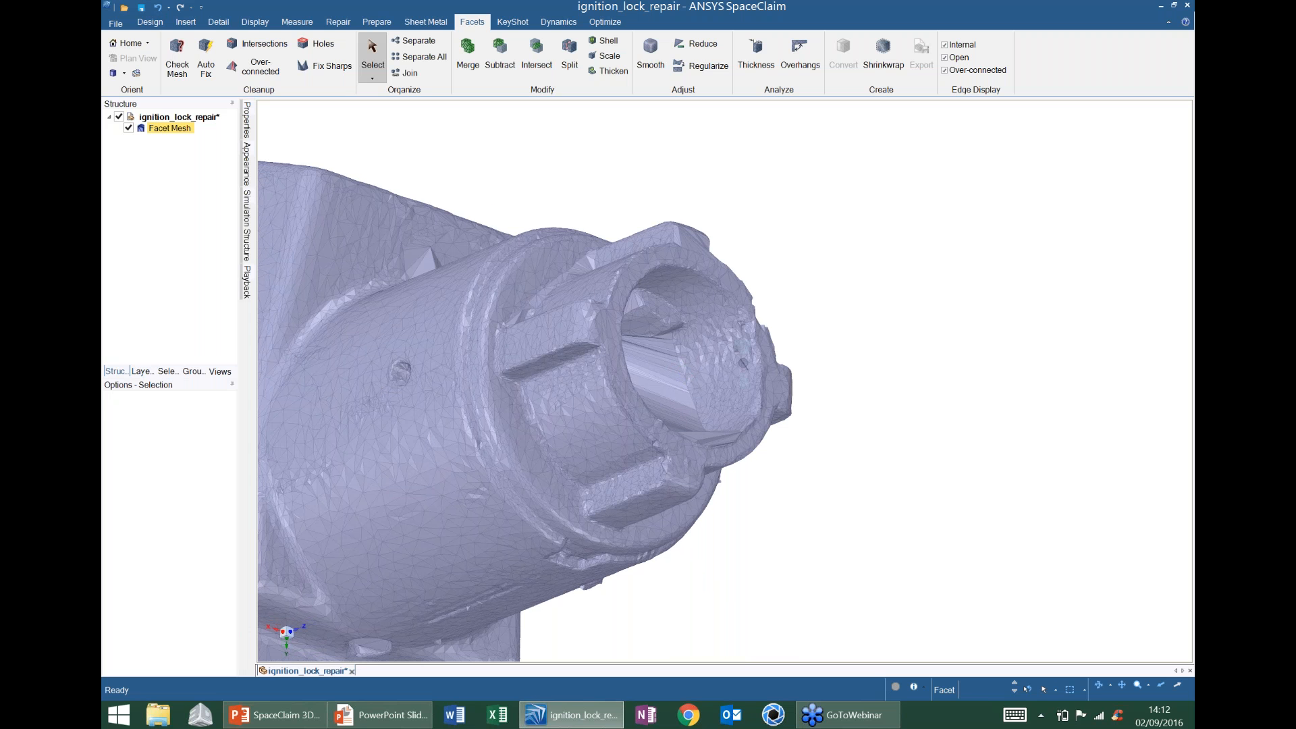
pyautogui.press('h')
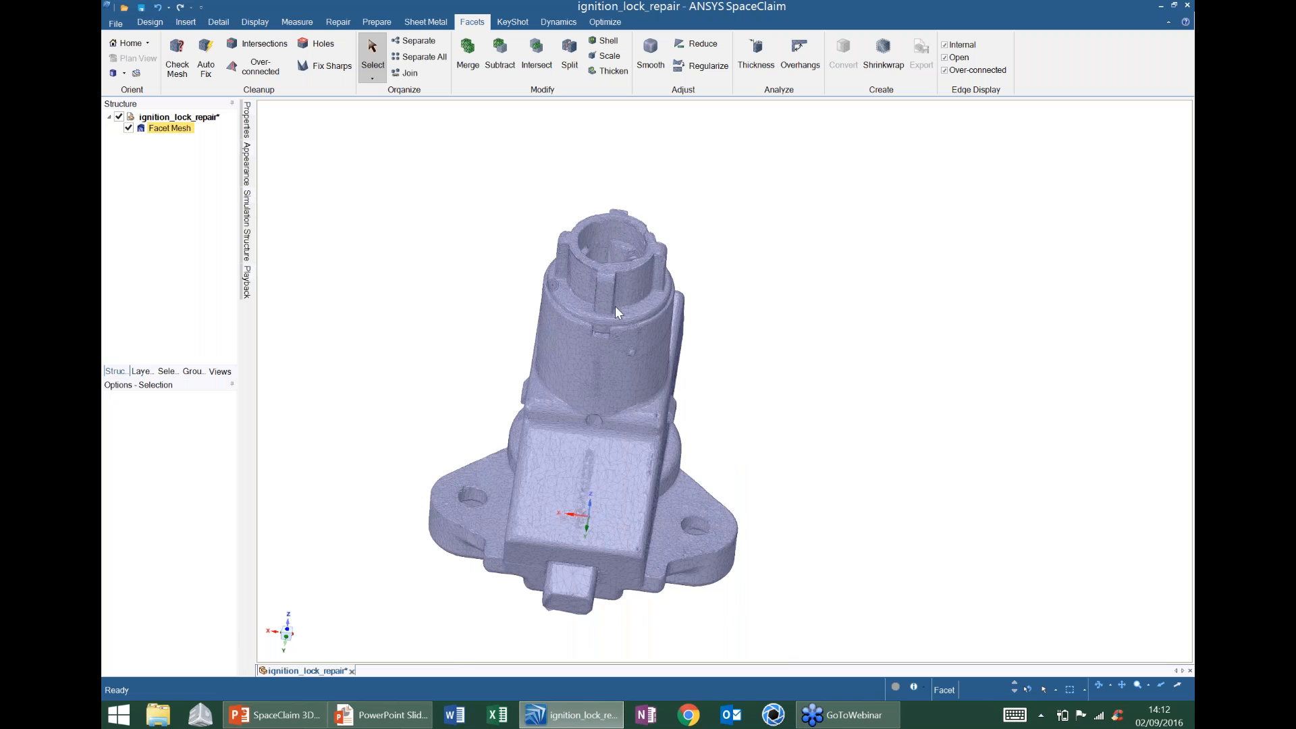
pyautogui.scroll(4, 619, 307)
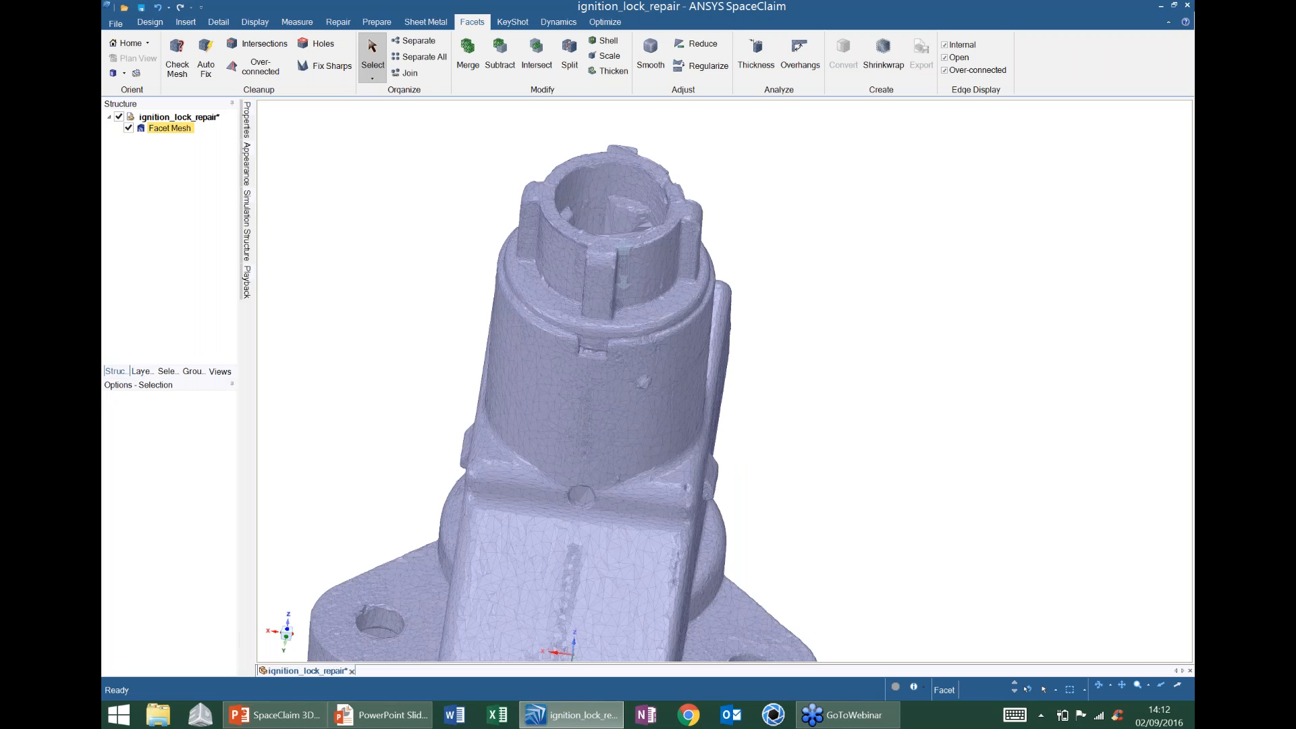
pyautogui.click(538, 291)
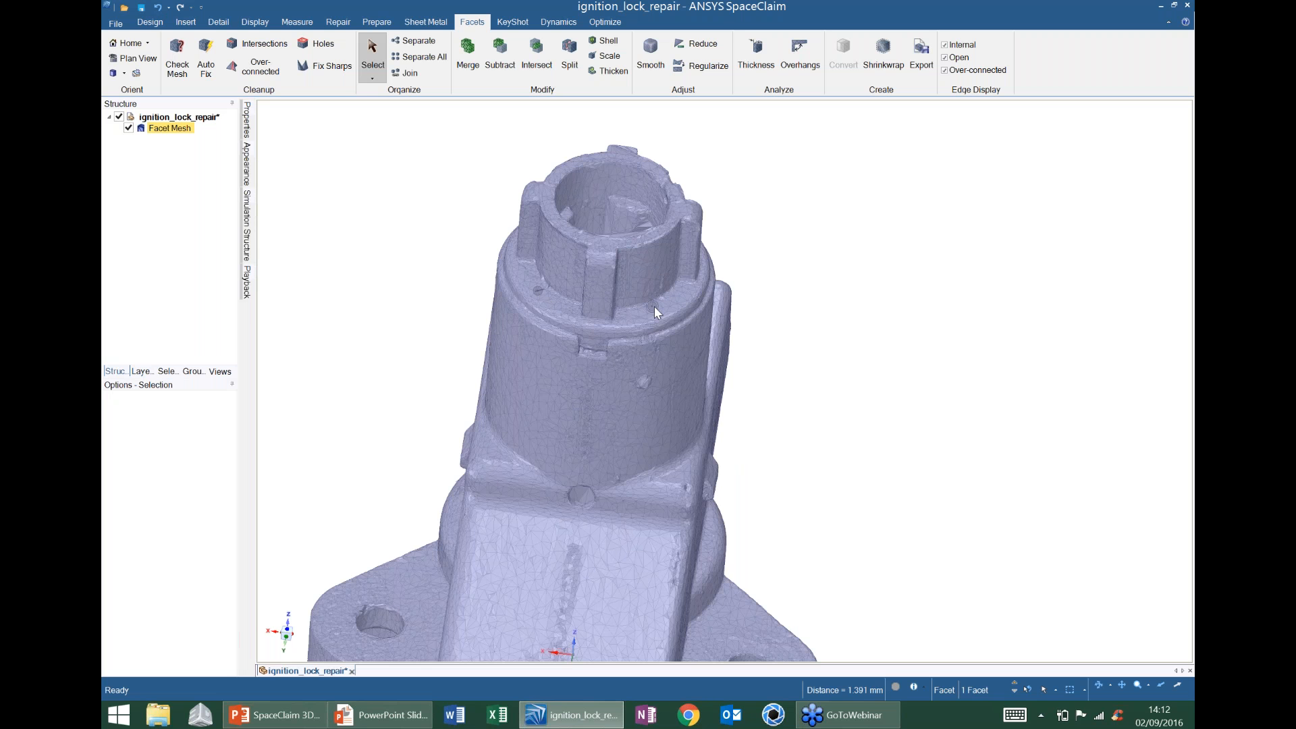
pyautogui.keyDown('ctrl'); pyautogui.click(654, 307); pyautogui.keyUp('ctrl')
pyautogui.moveTo(652, 308); pyautogui.dragTo(518, 384, button='middle')
# - Pick a third boss facet and create a plane through the selected facets
pyautogui.keyDown('ctrl'); pyautogui.click(563, 283); pyautogui.keyUp('ctrl')
pyautogui.click(150, 22)
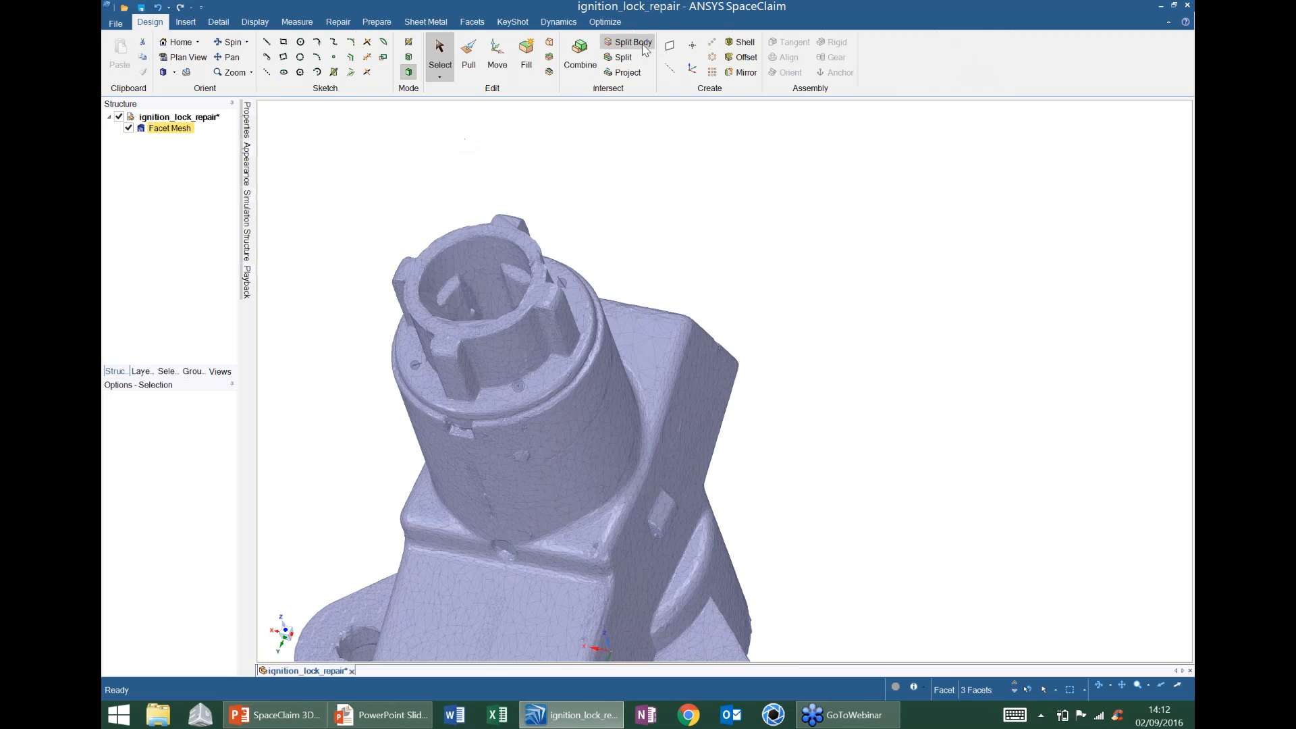
pyautogui.click(668, 44)
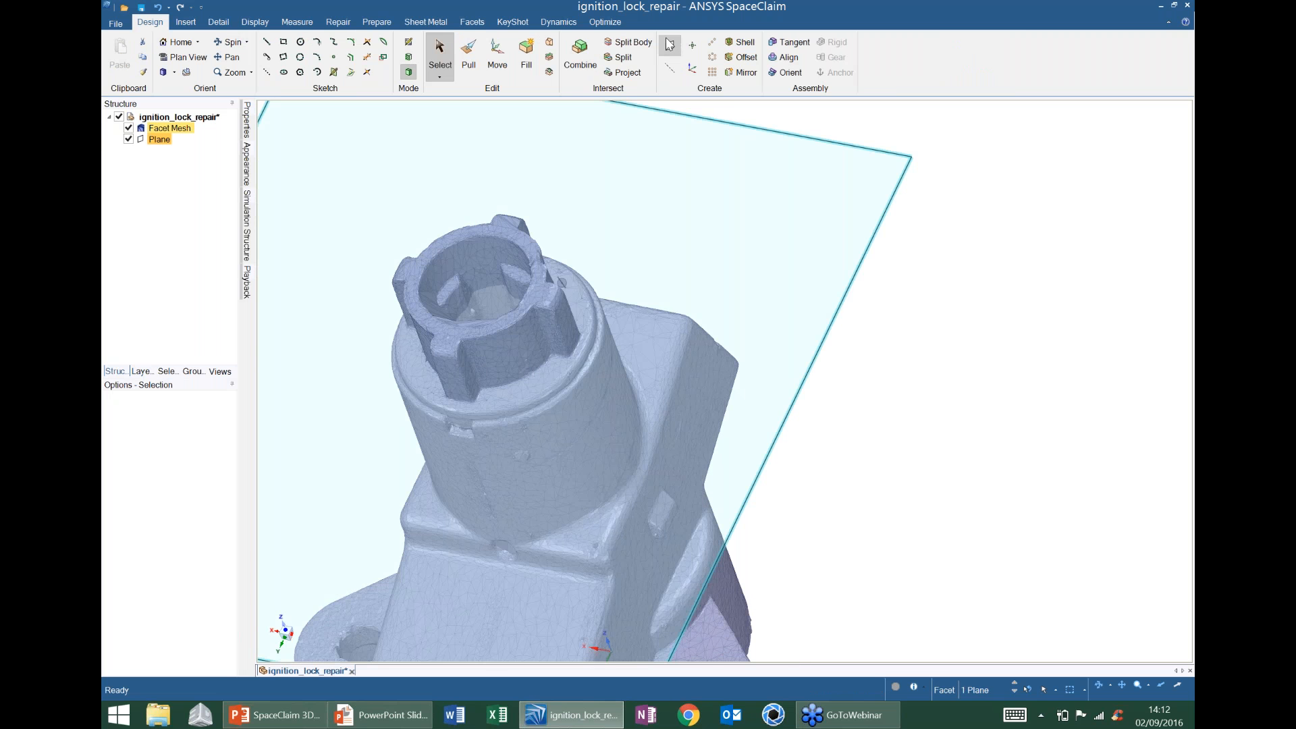
pyautogui.scroll(-5, 698, 233)
pyautogui.moveTo(594, 418); pyautogui.dragTo(608, 357, button='middle')
pyautogui.scroll(5, 648, 310)
pyautogui.moveTo(645, 316)
pyautogui.mouseDown(button='middle')
pyautogui.moveTo(643, 289)
pyautogui.moveTo(649, 299)
pyautogui.mouseUp(button='middle')
# - Move the new plane higher up the boss
pyautogui.click(497, 56)
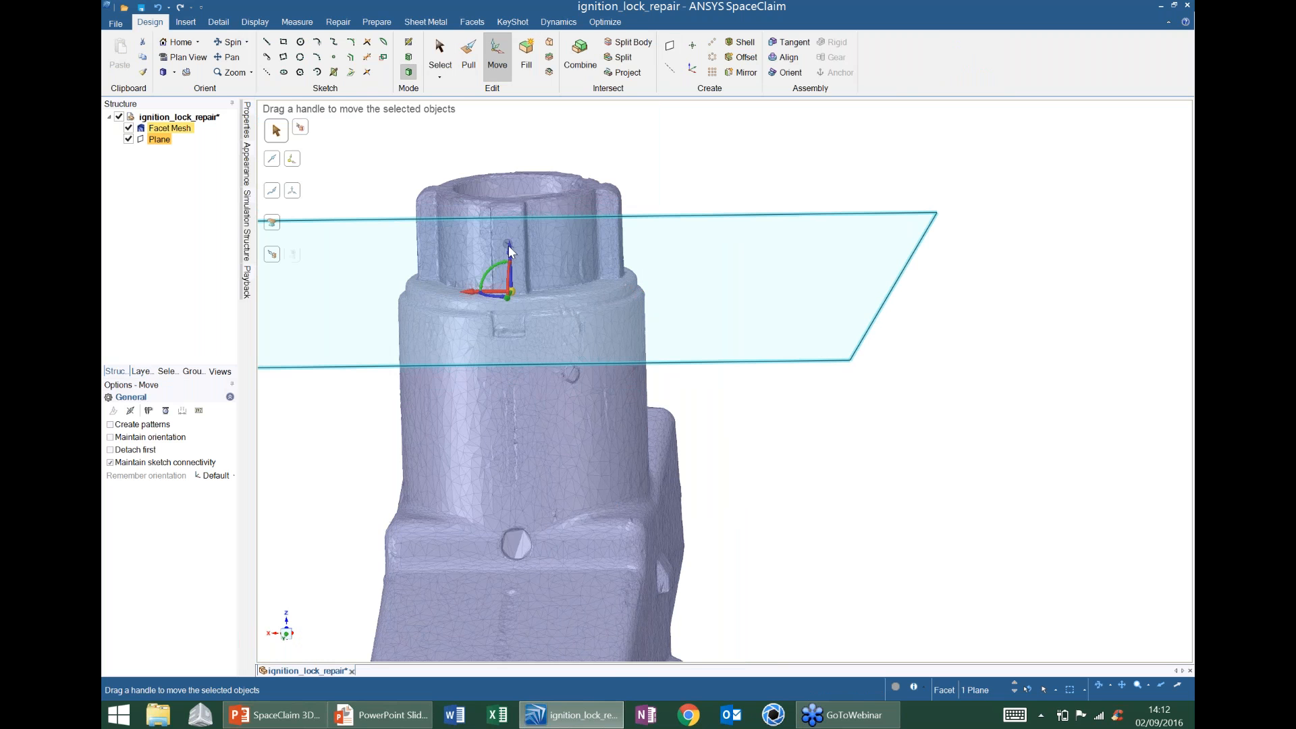
pyautogui.moveTo(508, 195)
pyautogui.mouseDown()
pyautogui.moveTo(508, 176)
pyautogui.moveTo(509, 198)
pyautogui.mouseUp()
pyautogui.click(614, 219)
pyautogui.moveTo(614, 225)
pyautogui.mouseDown(button='middle')
pyautogui.moveTo(644, 312)
pyautogui.moveTo(635, 297)
pyautogui.mouseUp(button='middle')
# - Sketch a 16.44 mm three-point circle on the plane along the bore edge, then return to 3D
pyautogui.click(300, 58)
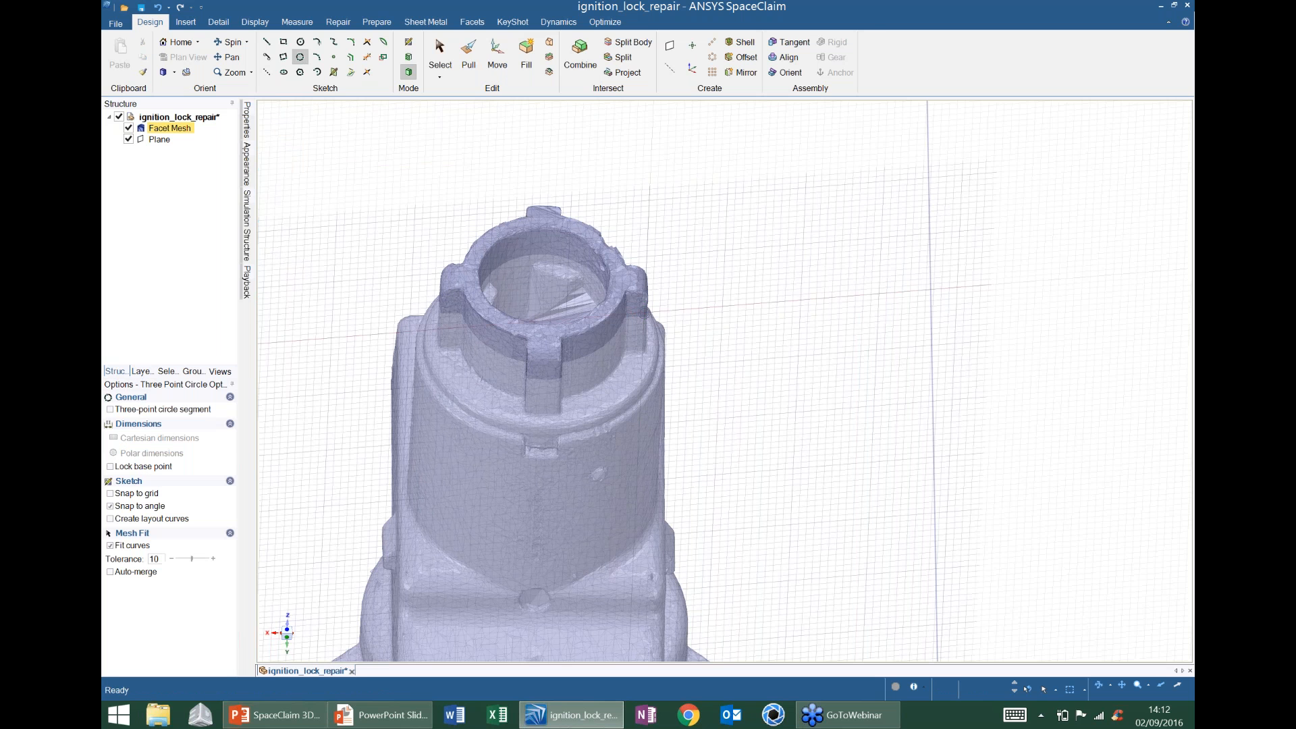
pyautogui.click(931, 277)
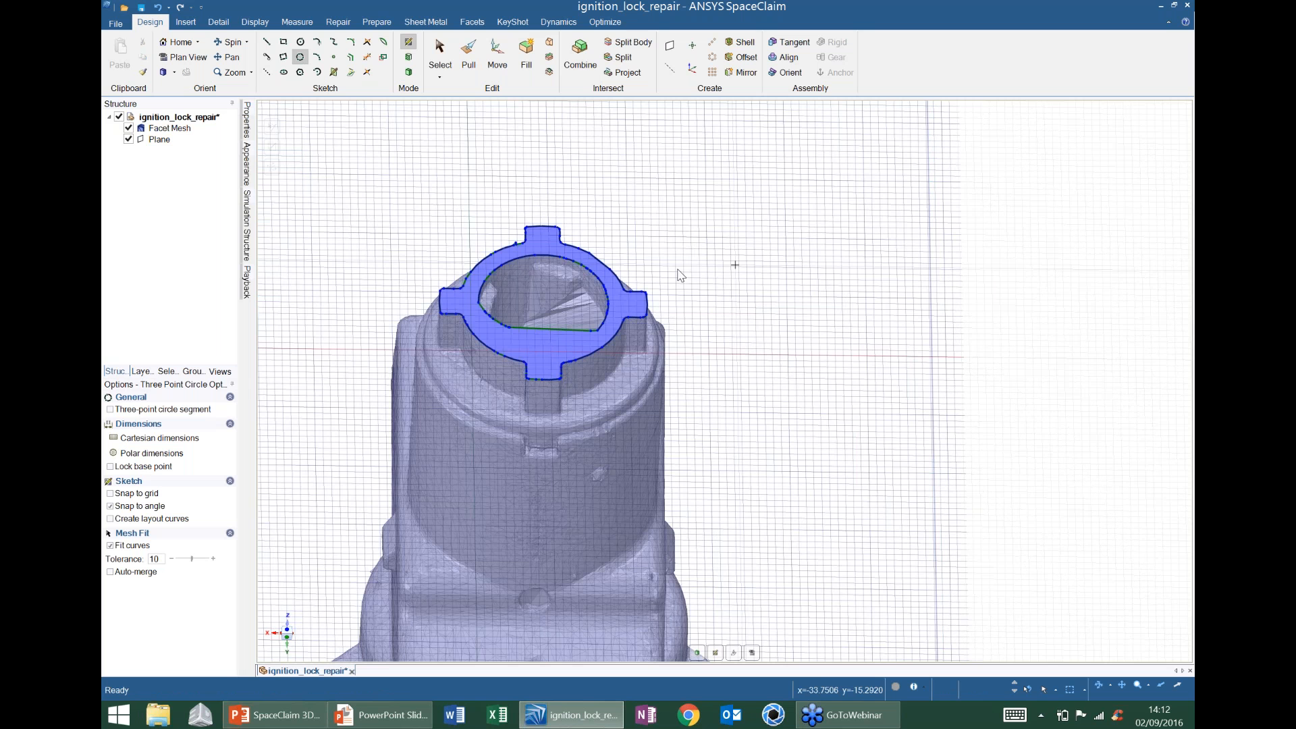
pyautogui.press('v')
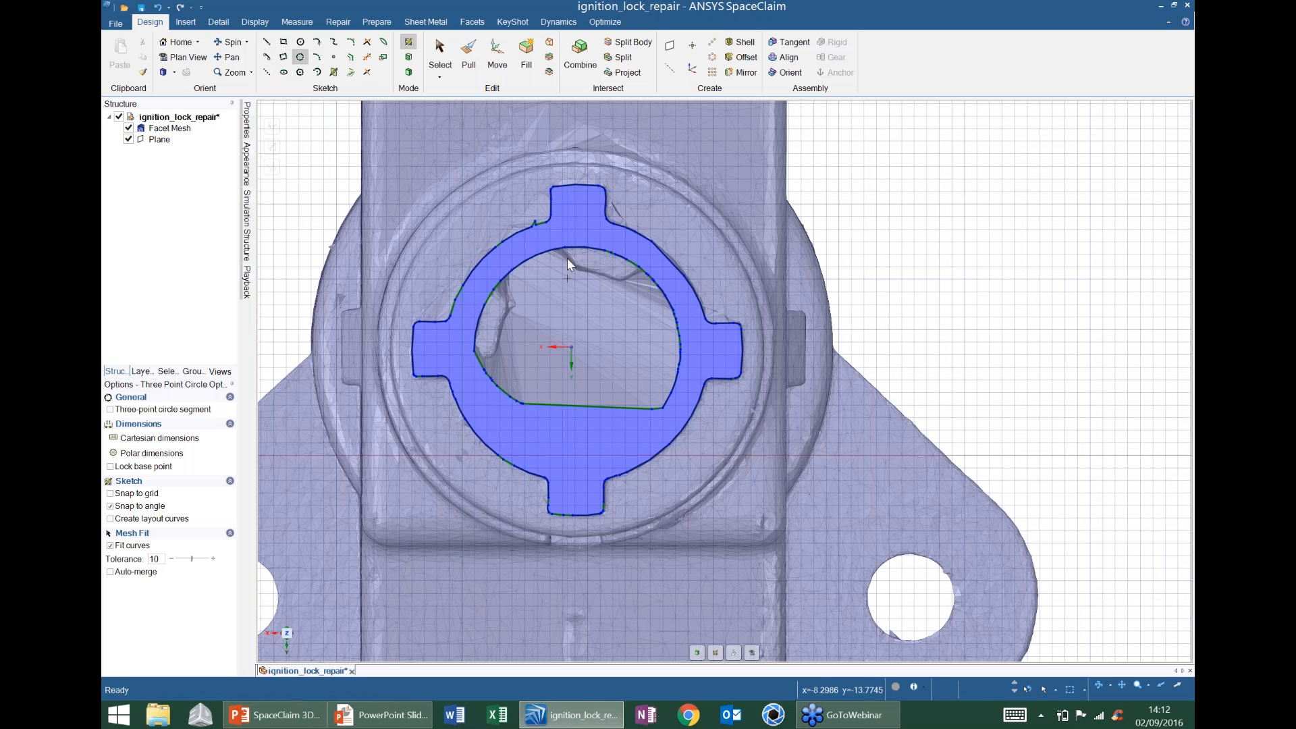
pyautogui.click(565, 248)
pyautogui.click(665, 296)
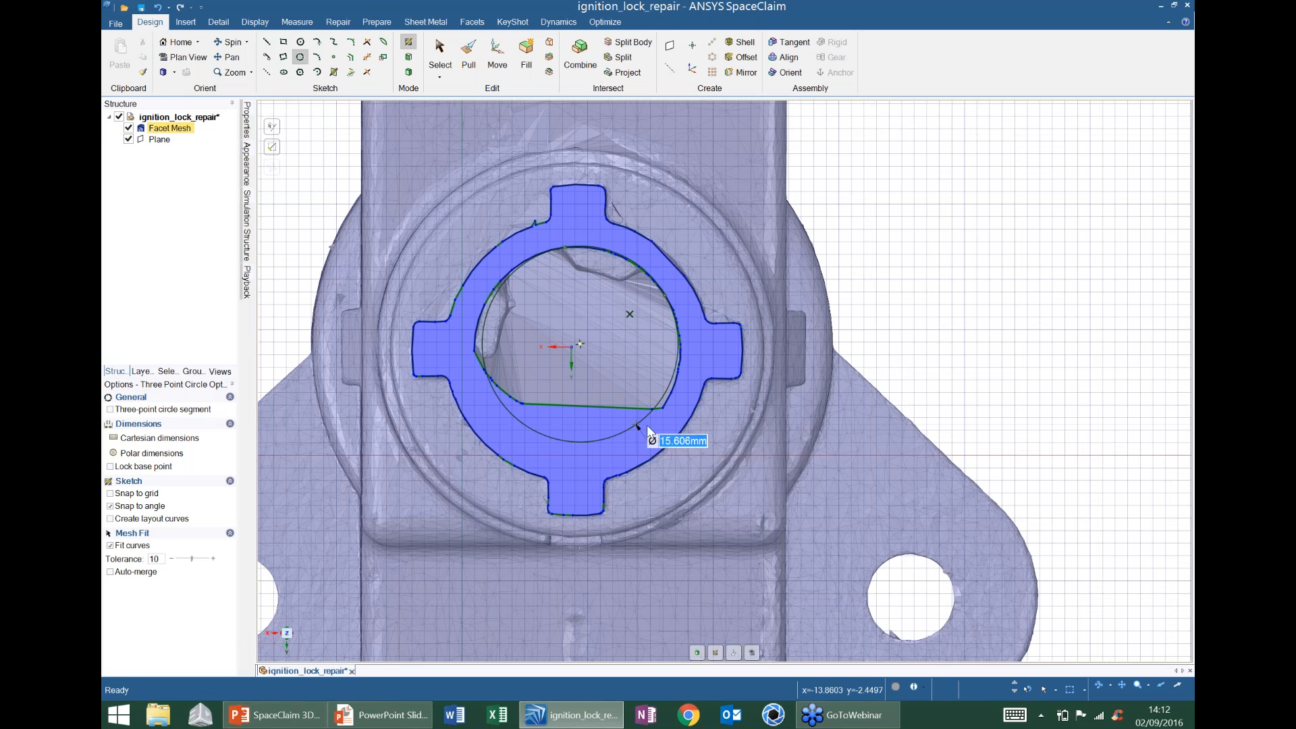
pyautogui.click(476, 352)
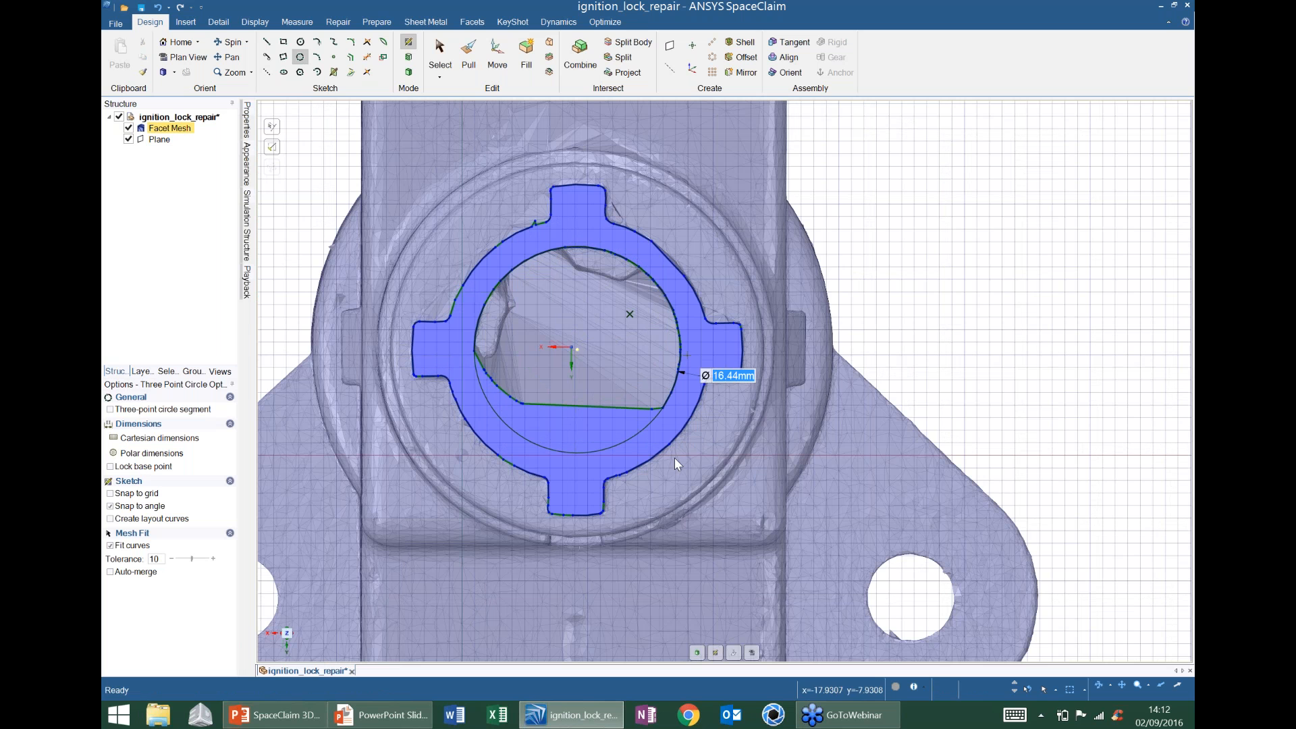
pyautogui.press('d')
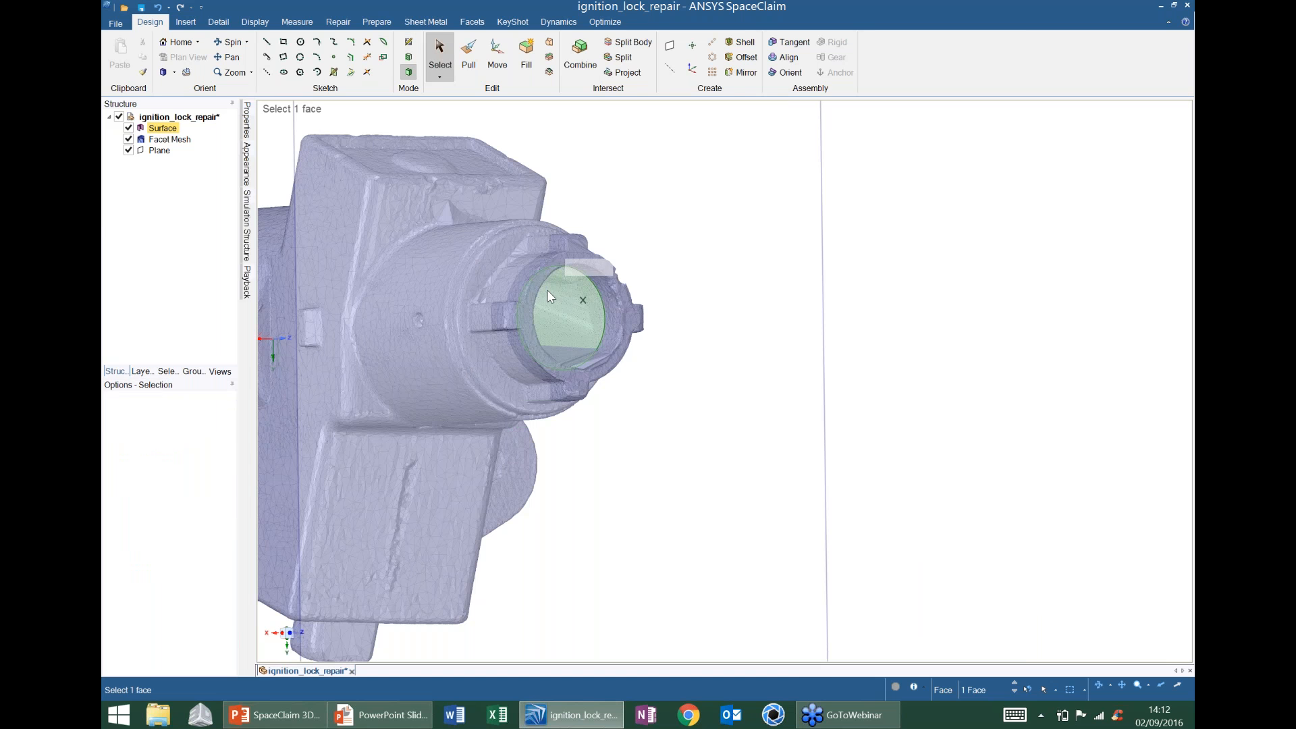
# - Pull the circular face out 22.5 mm into a solid cylinder filling the bore
pyautogui.press('p')
pyautogui.moveTo(718, 248); pyautogui.dragTo(782, 249)
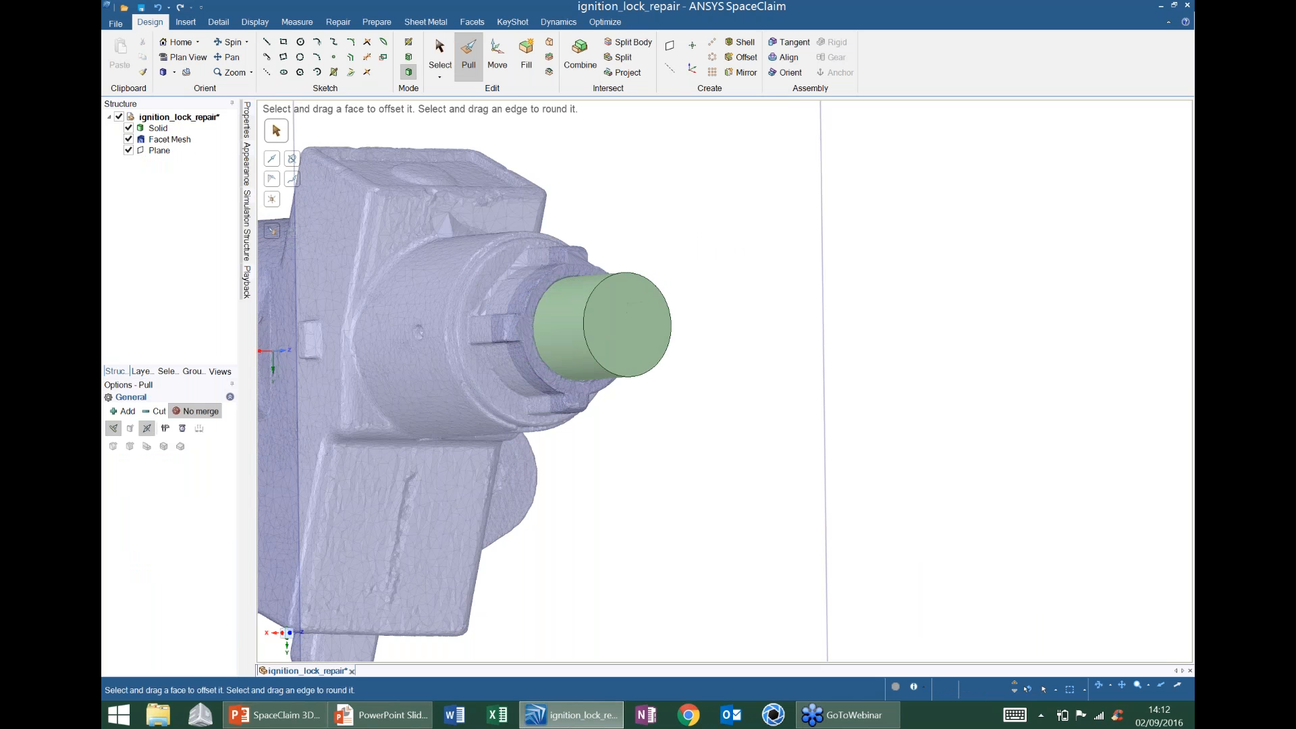
pyautogui.press('h')
pyautogui.scroll(3, 644, 488)
pyautogui.moveTo(645, 488); pyautogui.dragTo(563, 440, button='middle')
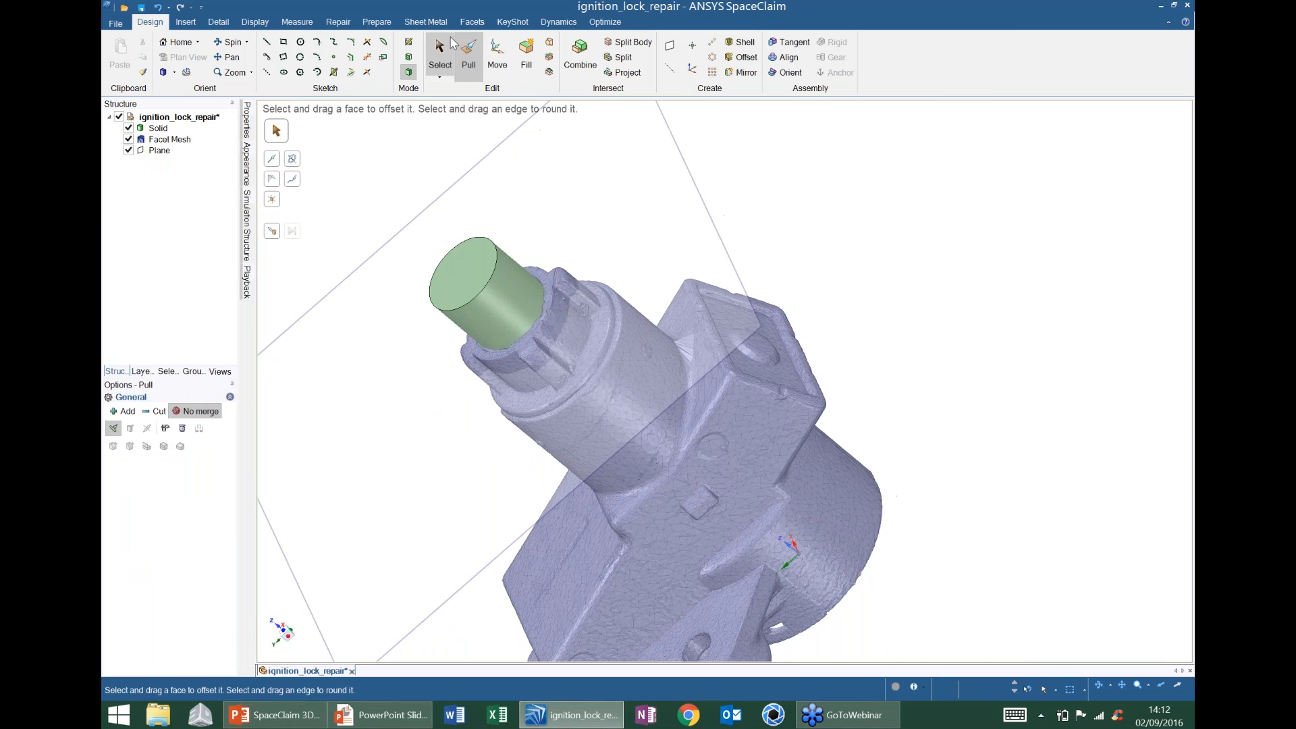
pyautogui.click(472, 22)
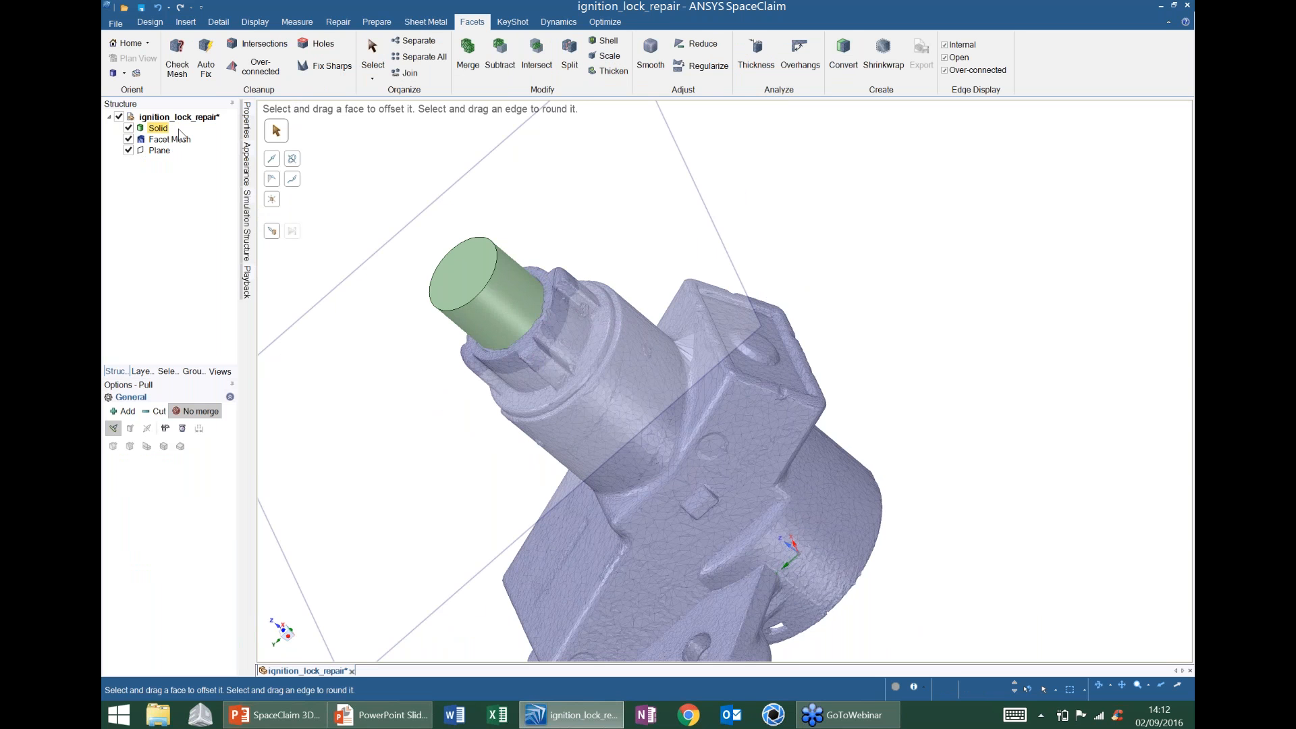
# - Convert the cylinder solid into a facet mesh
pyautogui.click(849, 53)
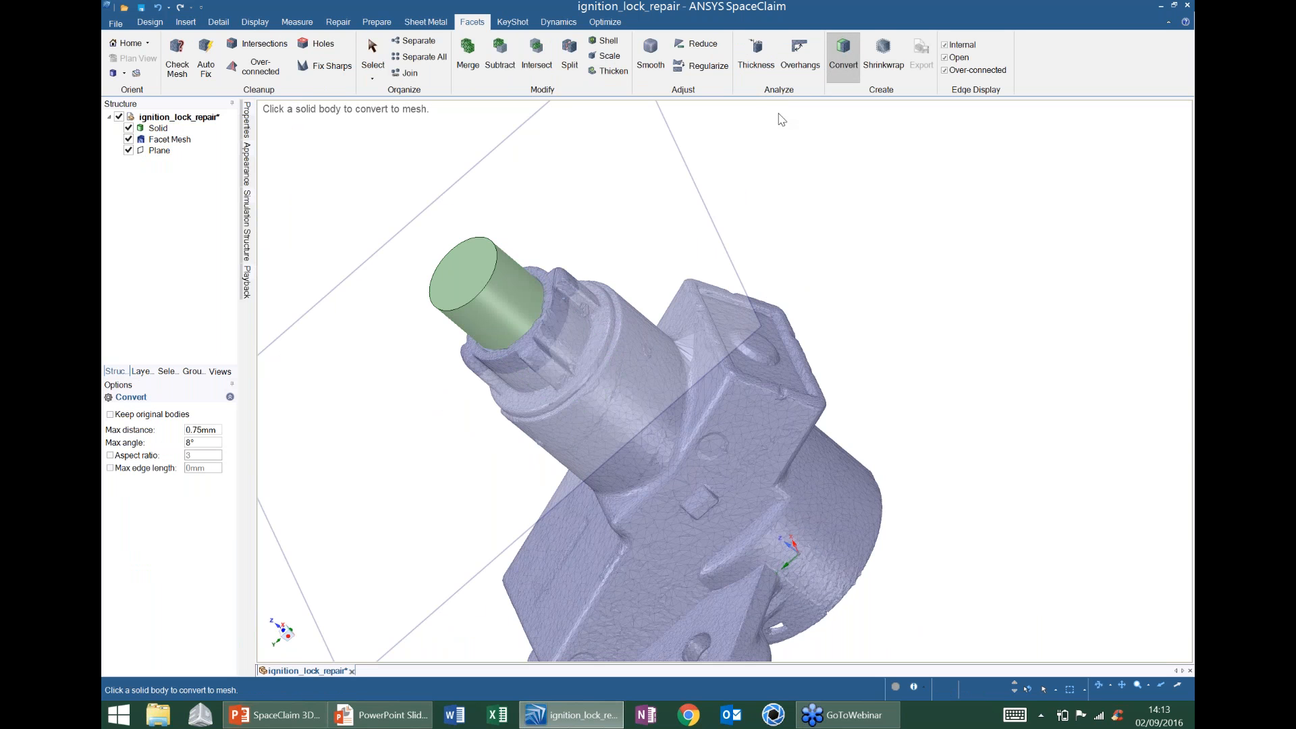
pyautogui.click(505, 285)
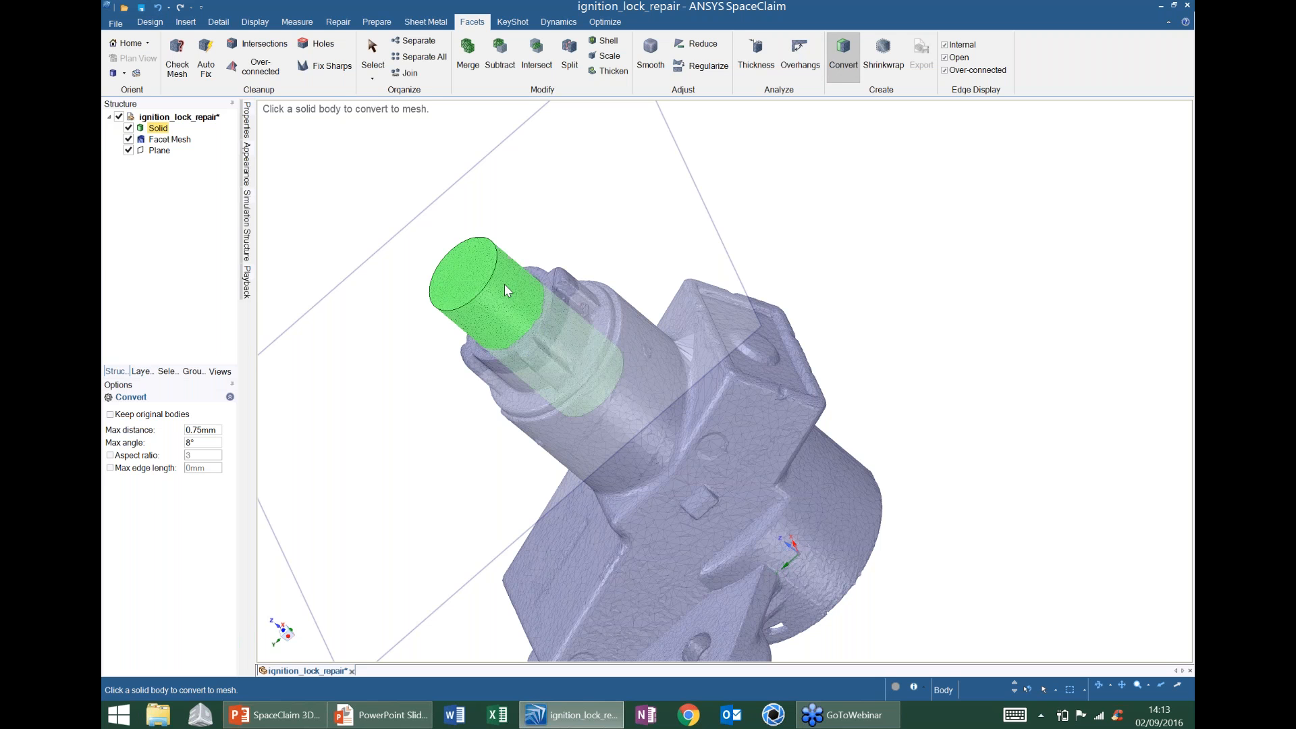
pyautogui.press('Escape')
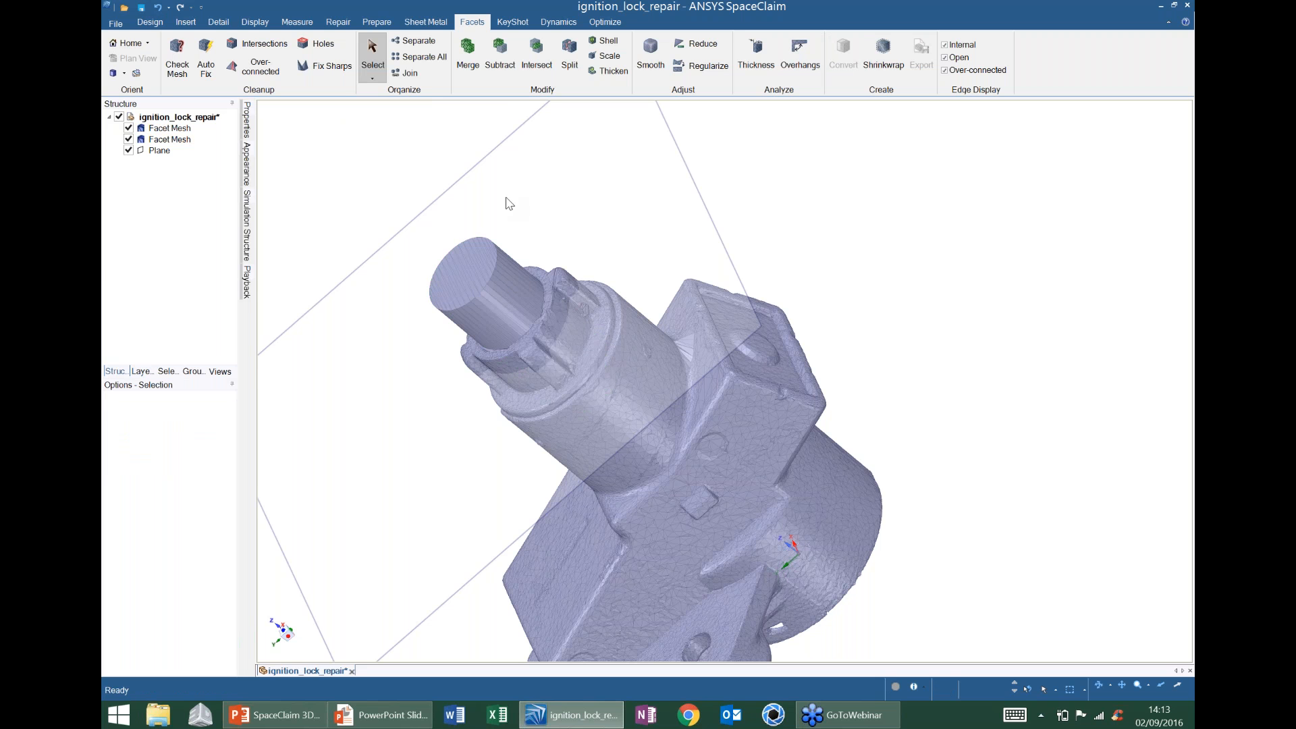
pyautogui.moveTo(506, 267); pyautogui.dragTo(653, 245, button='middle')
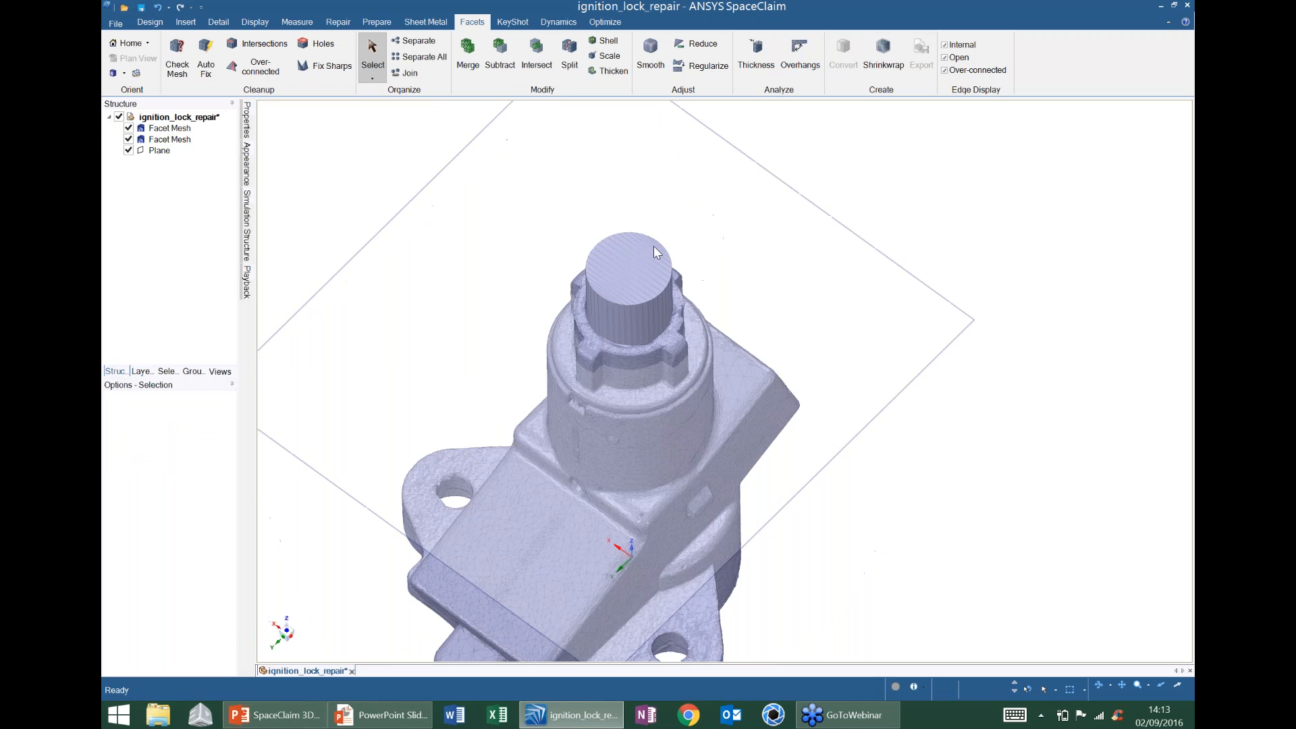
# - Subtract the cylinder mesh from the ignition lock mesh to leave a clean bore
pyautogui.click(499, 56)
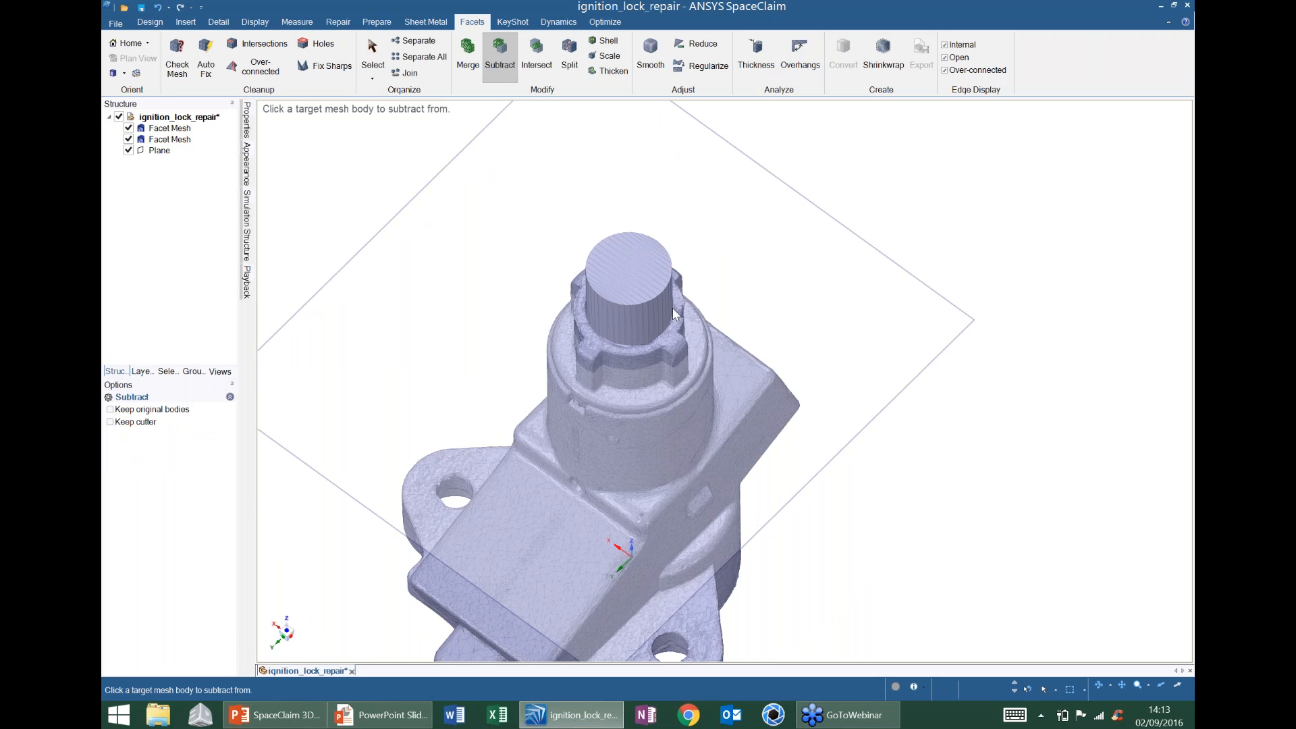
pyautogui.click(671, 384)
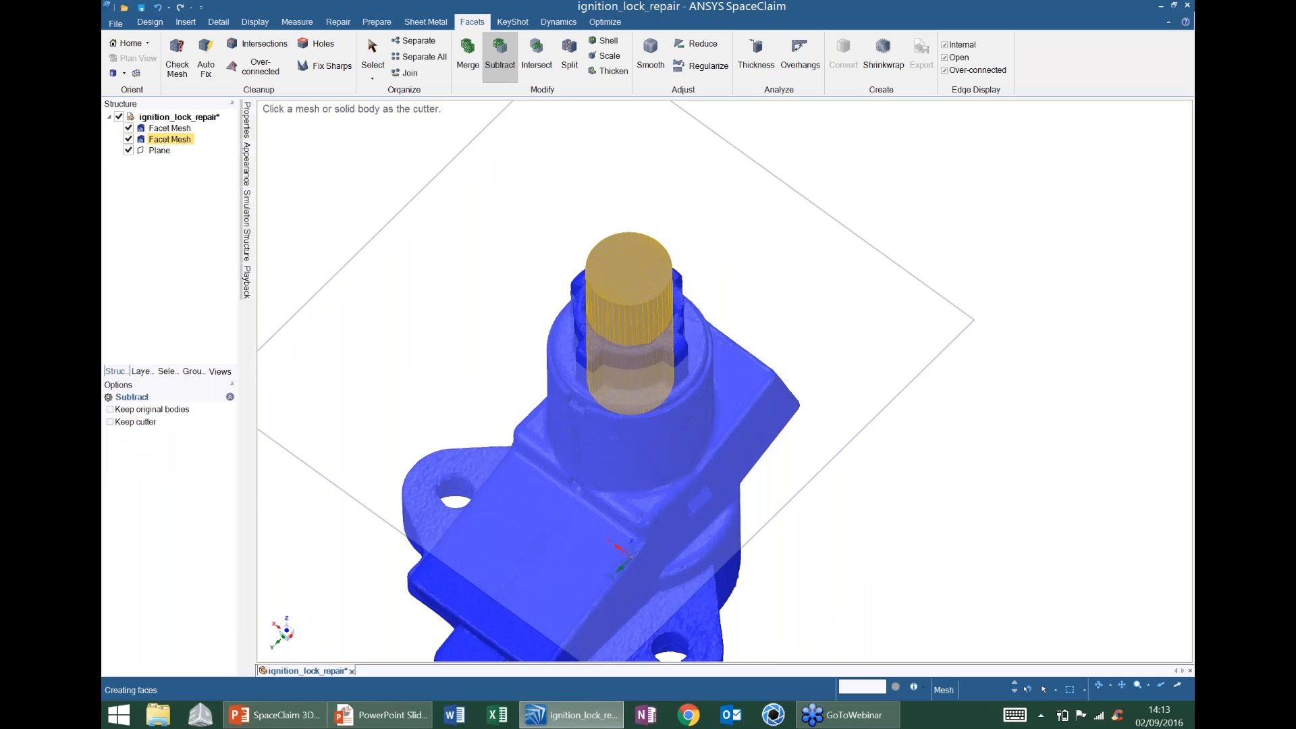
pyautogui.click(635, 314)
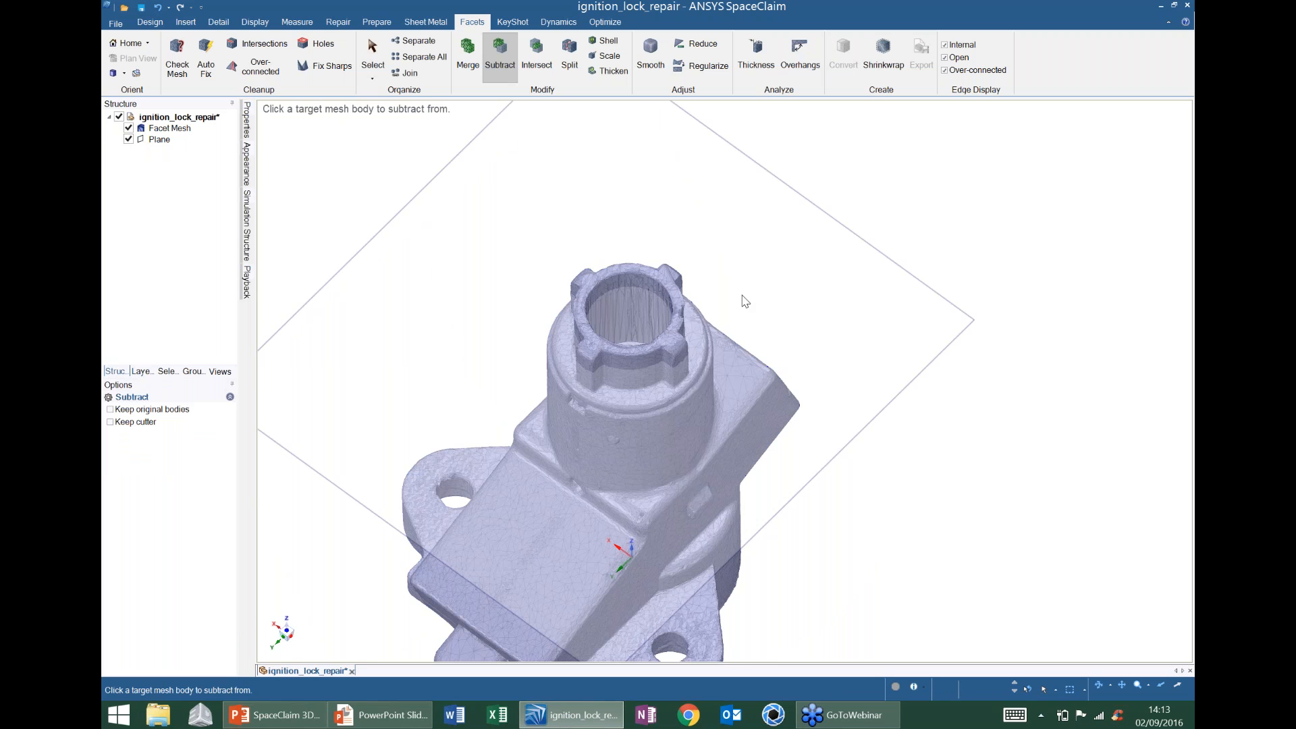
pyautogui.moveTo(745, 301); pyautogui.dragTo(751, 251, button='middle')
pyautogui.press('Escape')
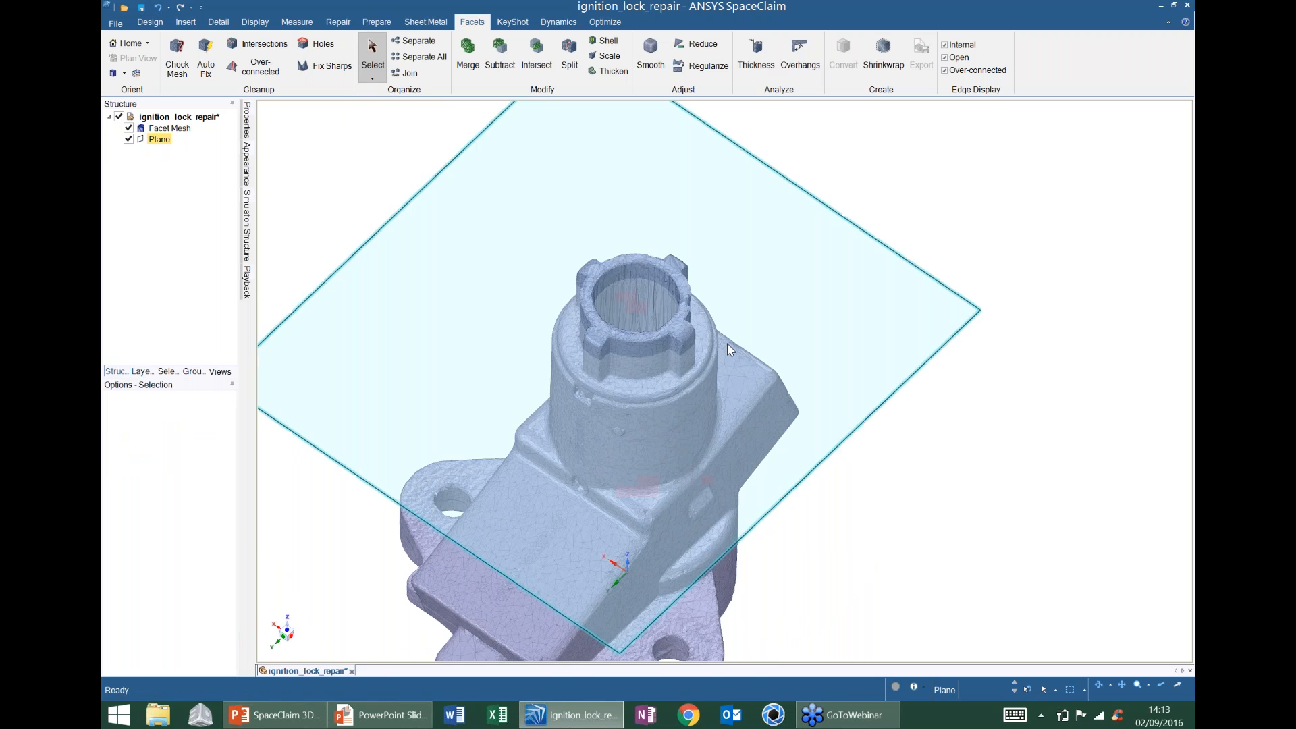
# - Delete the reference plane
pyautogui.click(891, 395)
pyautogui.press('Delete')
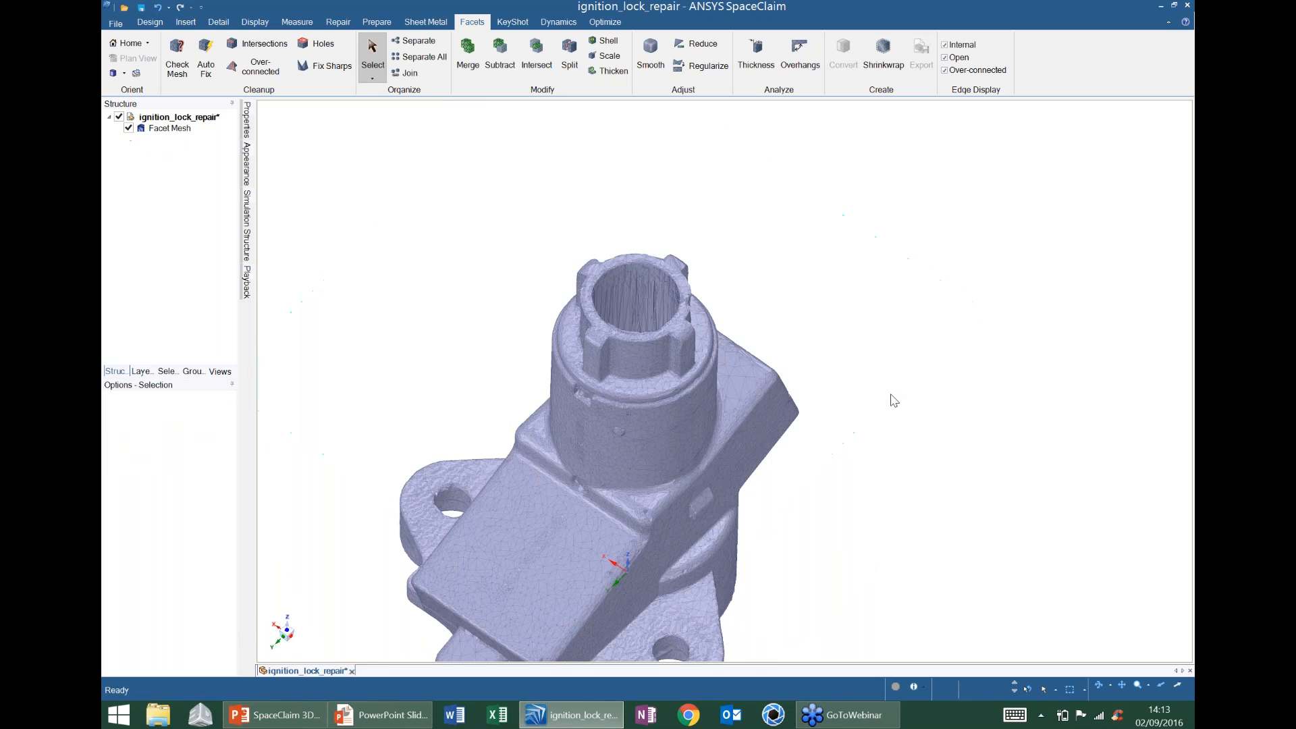
pyautogui.moveTo(695, 309)
pyautogui.mouseDown(button='middle')
pyautogui.moveTo(689, 365)
pyautogui.moveTo(692, 270)
pyautogui.mouseUp(button='middle')
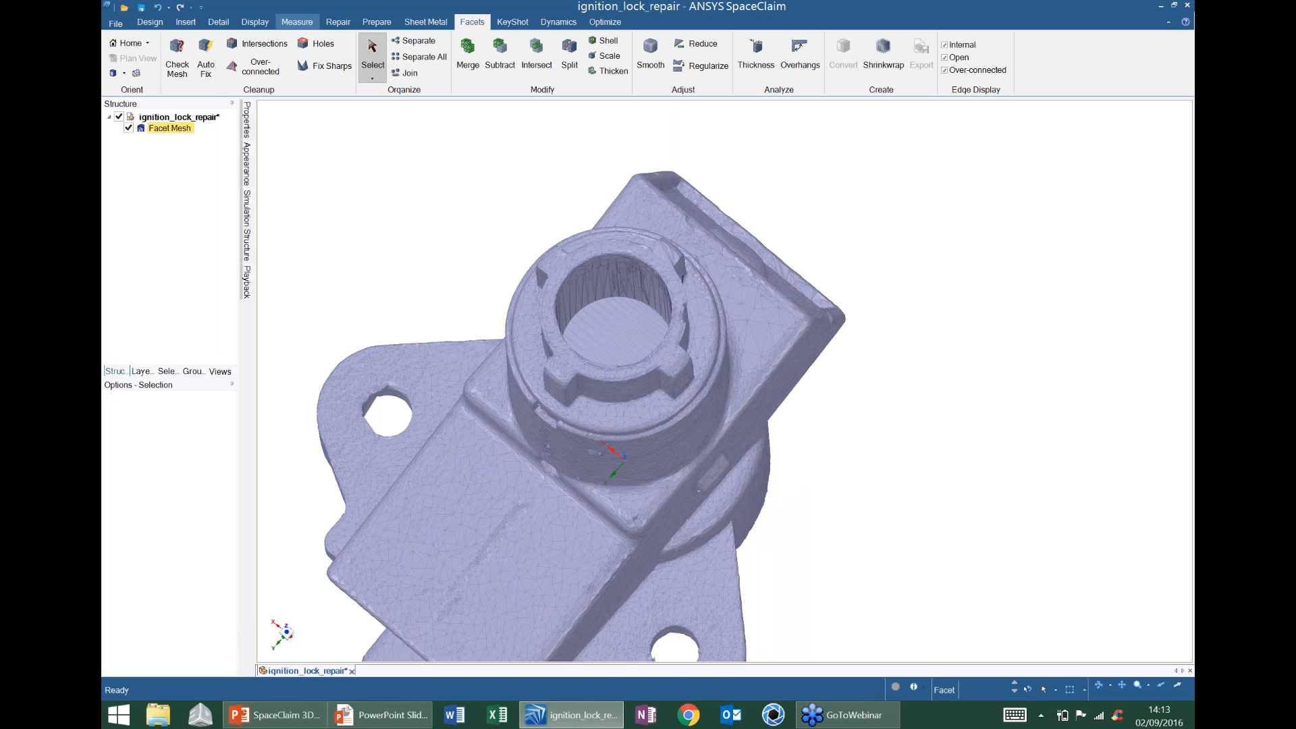
# - Pull the bore floor up 8 mm, then cancel that raised face
pyautogui.press('p')
pyautogui.moveTo(607, 318); pyautogui.dragTo(638, 331, button='middle')
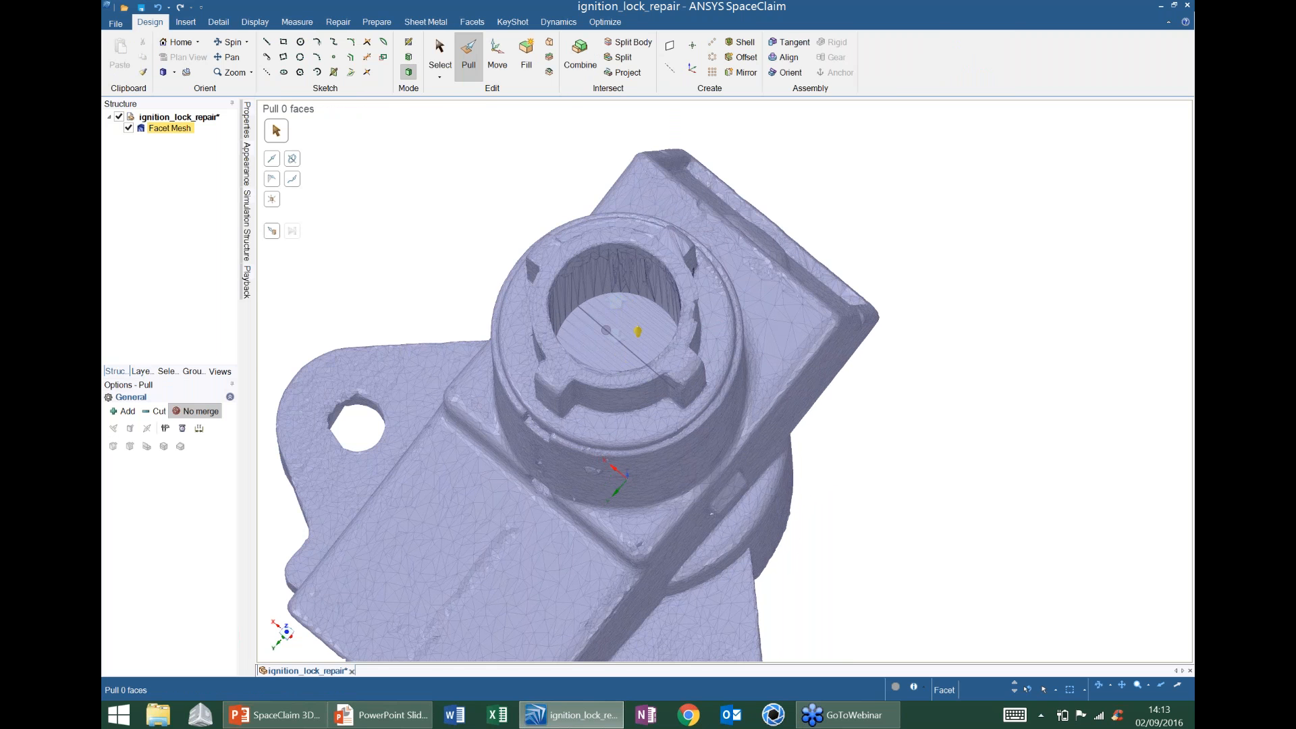
pyautogui.scroll(5, 638, 331)
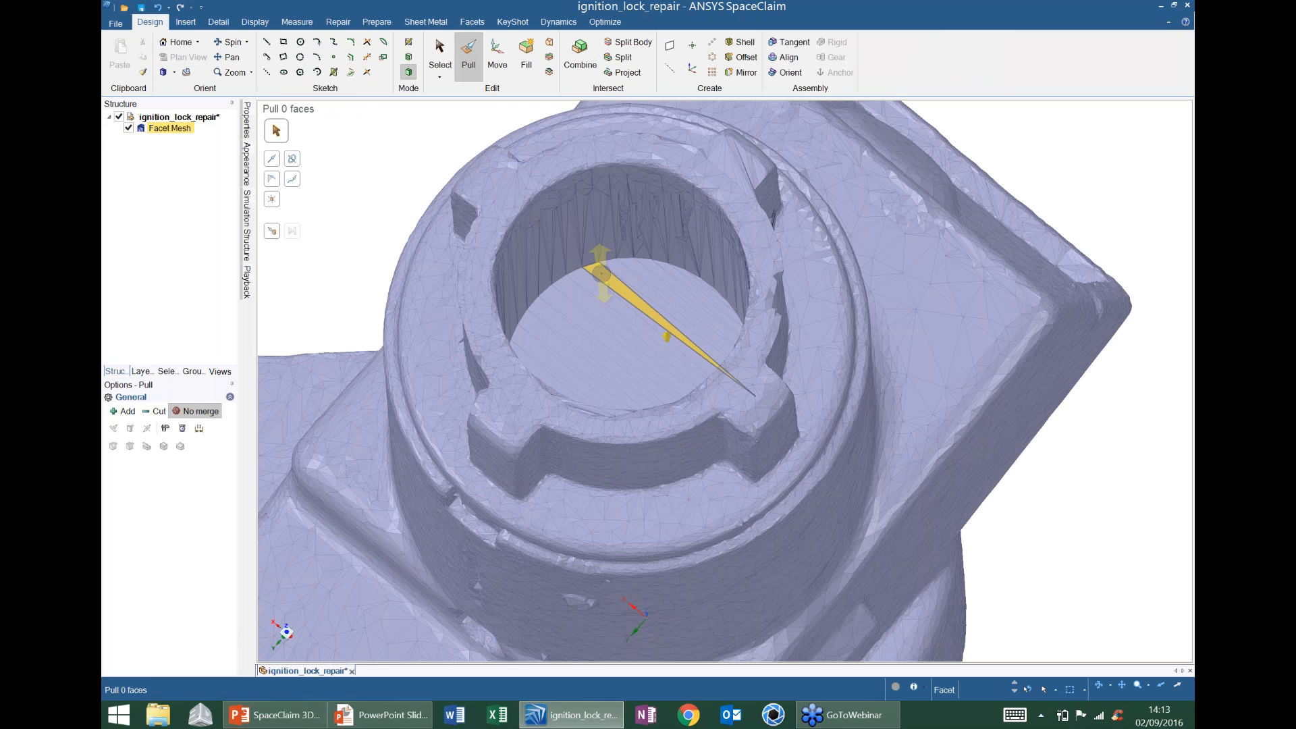
pyautogui.click(631, 377)
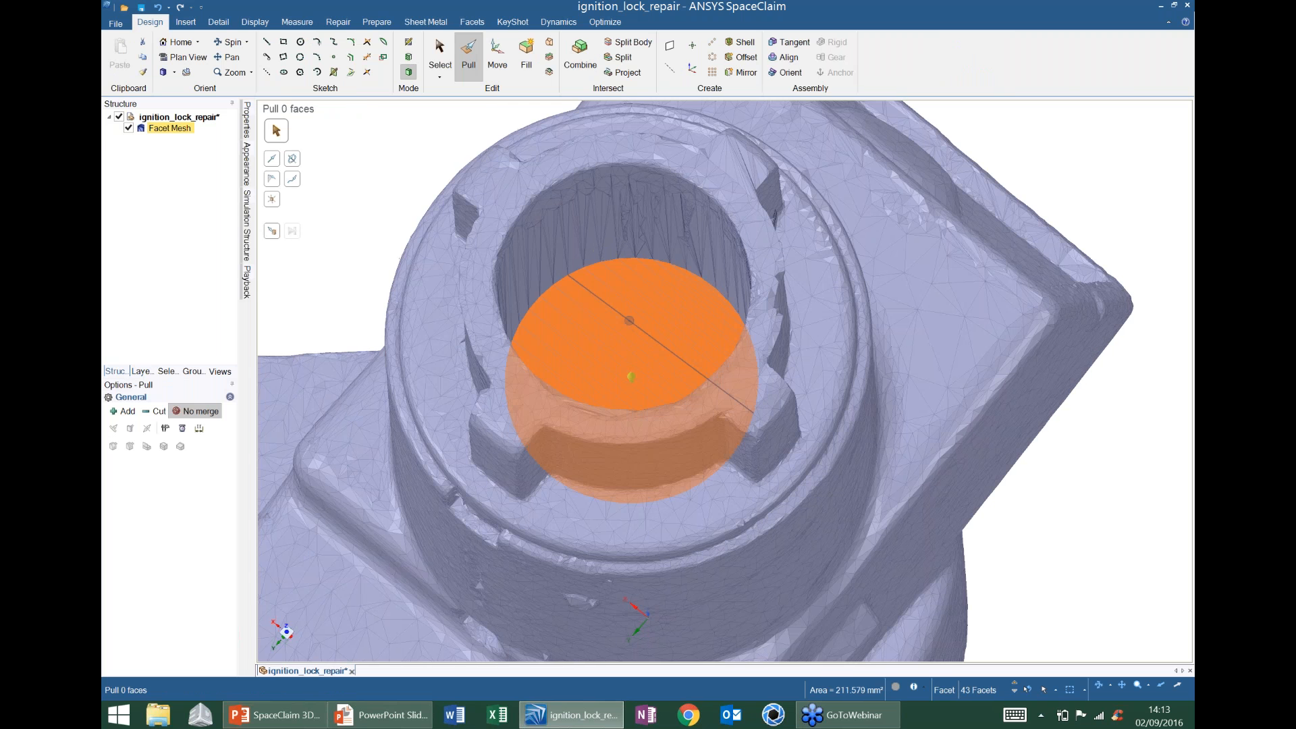
pyautogui.scroll(-4, 631, 376)
pyautogui.moveTo(631, 377); pyautogui.dragTo(673, 304, button='middle')
pyautogui.moveTo(631, 326); pyautogui.dragTo(738, 72)
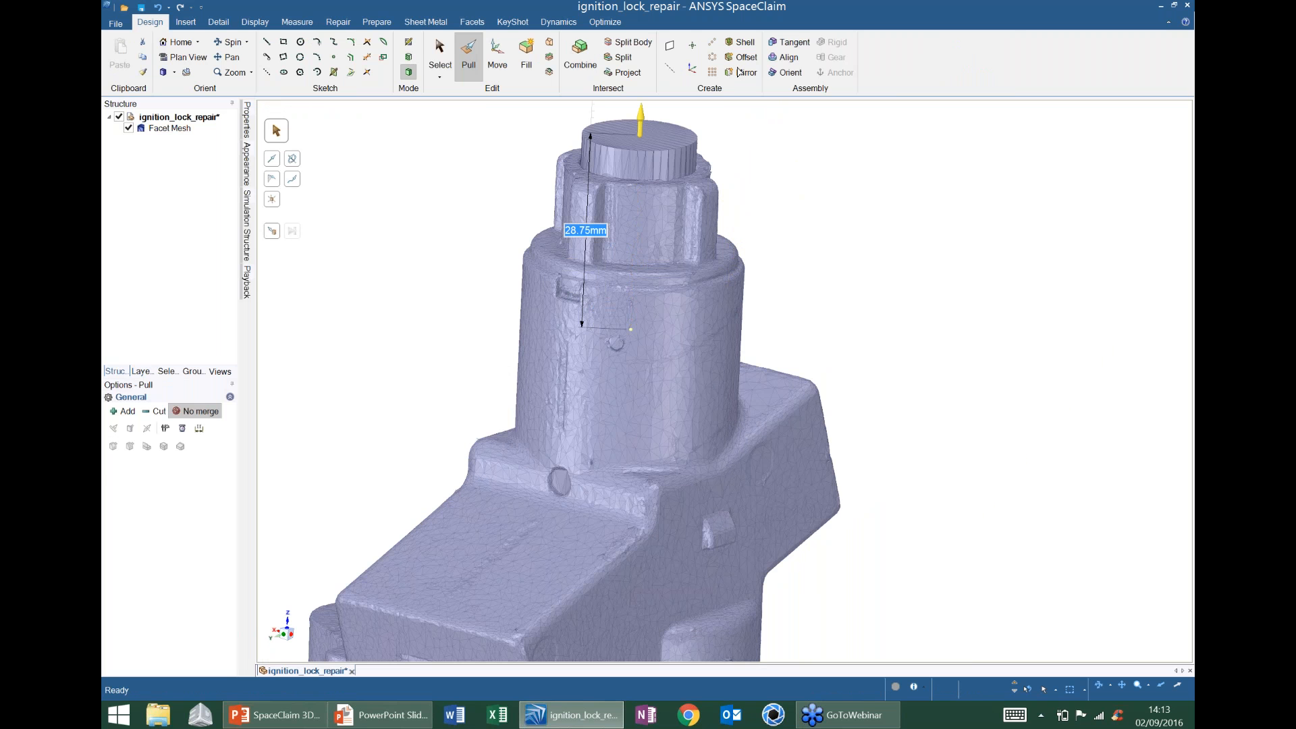
pyautogui.press('Escape')
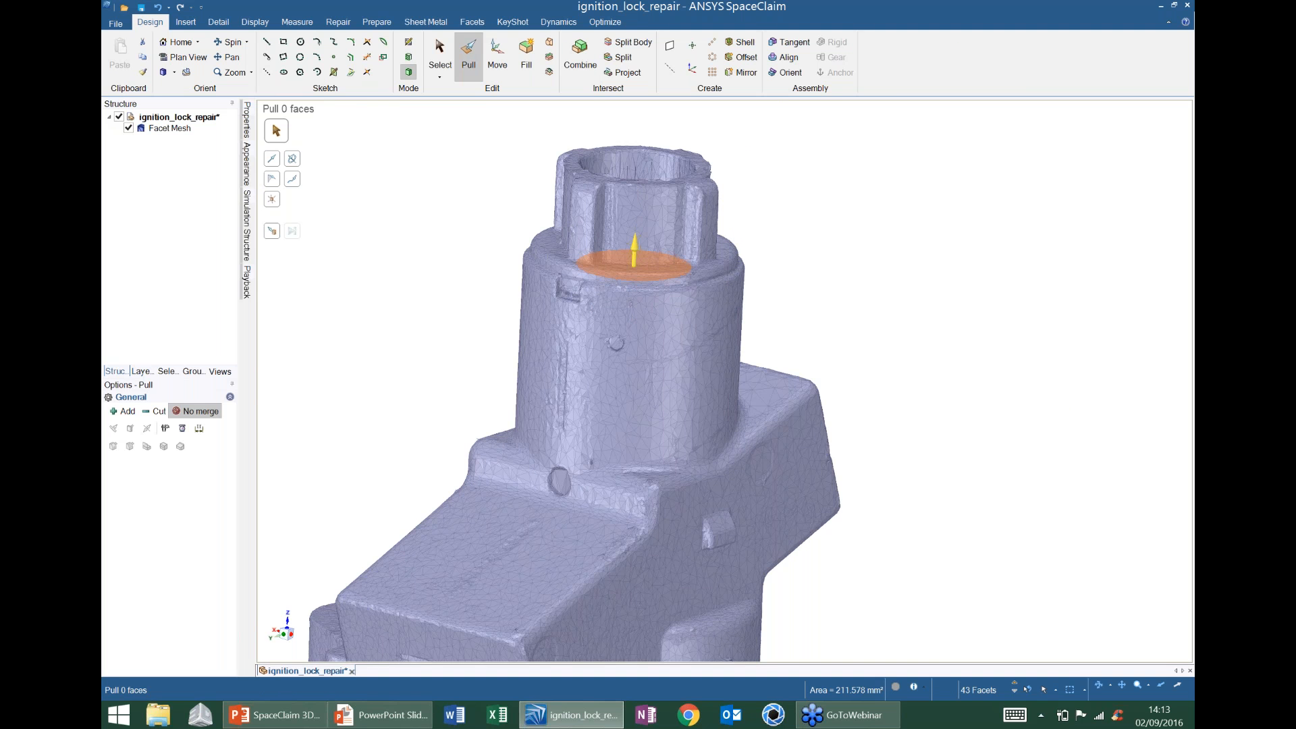
# - Set the bore floor 10 mm below the top rim using a Ruler dimension in Pull
pyautogui.moveTo(742, 297)
pyautogui.mouseDown(button='middle')
pyautogui.moveTo(750, 284)
pyautogui.moveTo(716, 341)
pyautogui.mouseUp(button='middle')
pyautogui.click(199, 428)
pyautogui.click(521, 233)
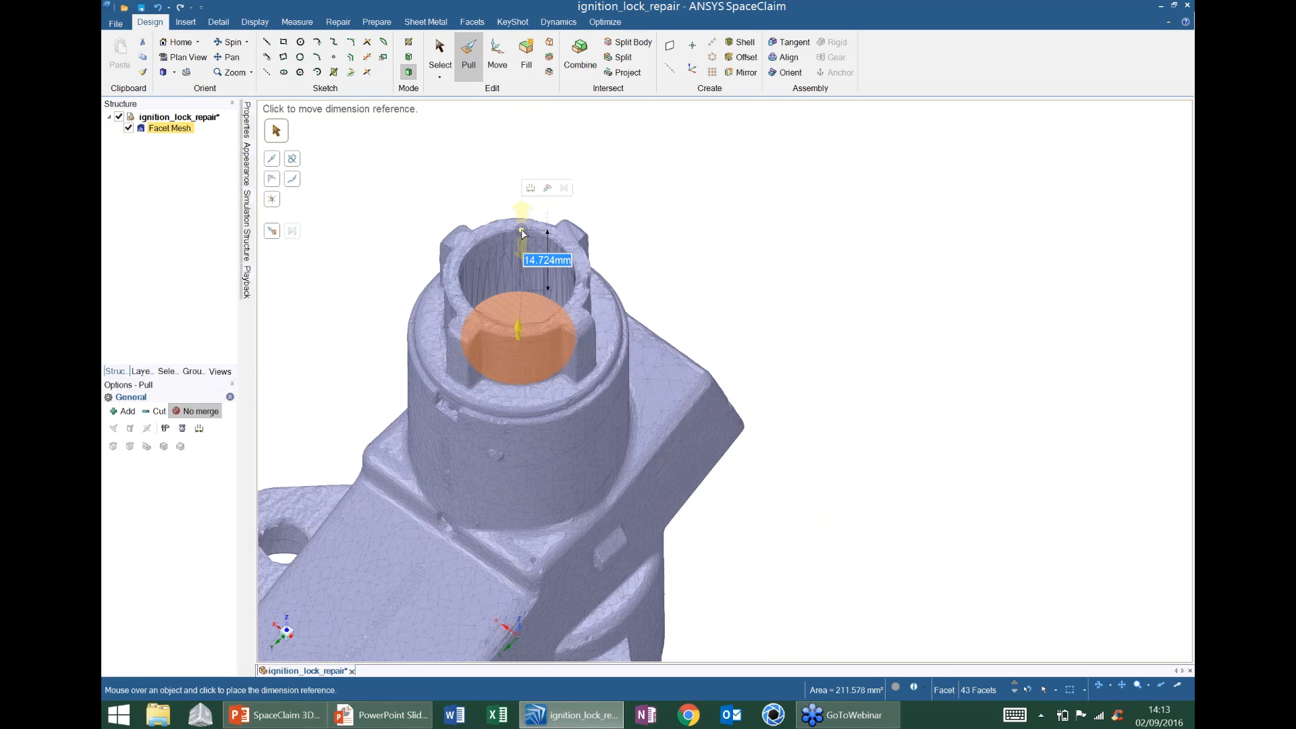
pyautogui.moveTo(698, 268)
pyautogui.keyDown('ctrl'); pyautogui.mouseDown(button='middle')
pyautogui.moveTo(690, 325)
pyautogui.moveTo(688, 289)
pyautogui.mouseUp(button='middle'); pyautogui.keyUp('ctrl')
pyautogui.write('10')
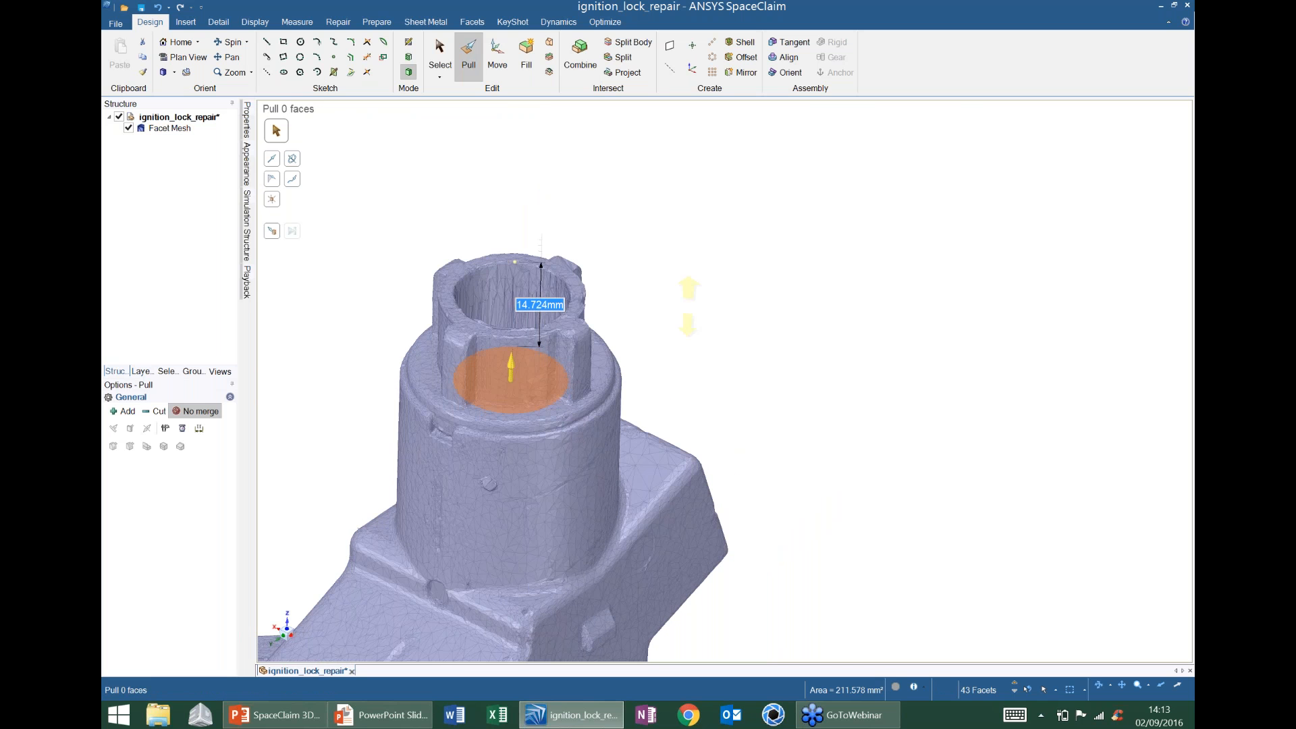
pyautogui.press('Return')
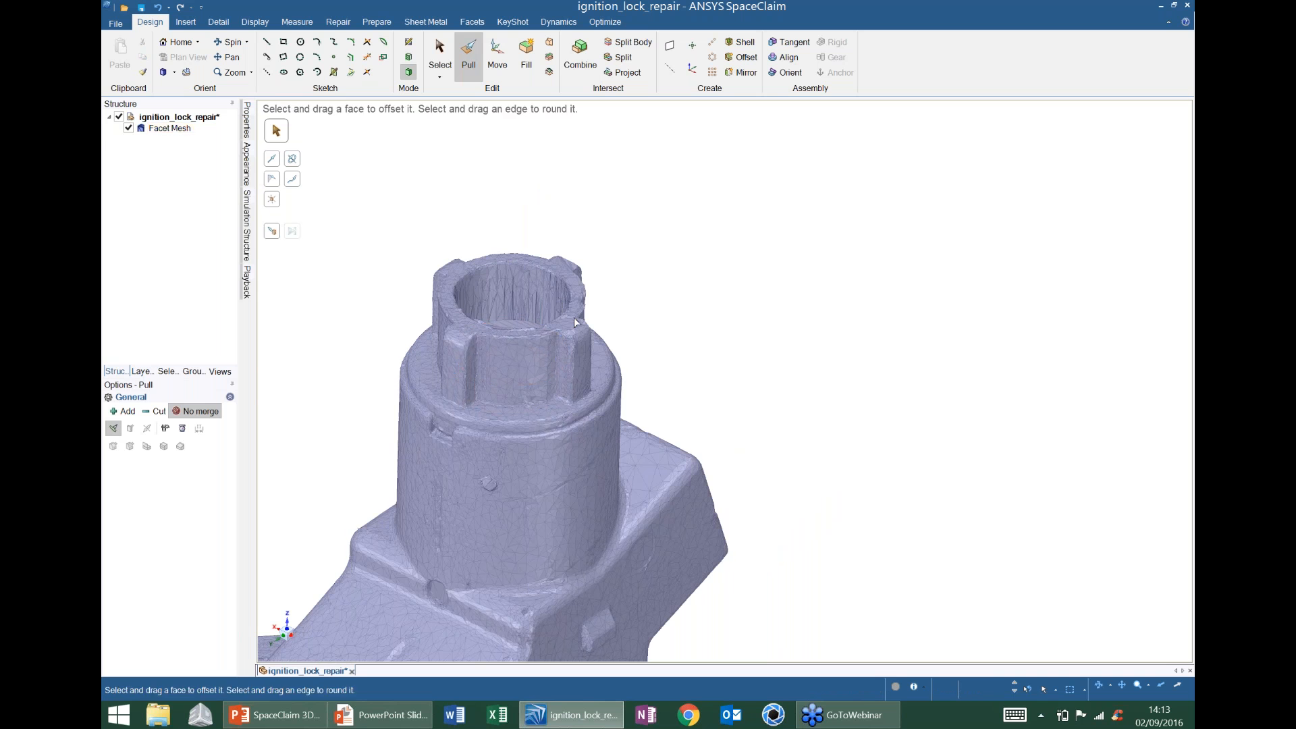
pyautogui.moveTo(575, 322)
pyautogui.mouseDown(button='middle')
pyautogui.moveTo(581, 236)
pyautogui.moveTo(535, 303)
pyautogui.moveTo(584, 302)
pyautogui.moveTo(606, 282)
pyautogui.moveTo(581, 289)
pyautogui.moveTo(636, 262)
pyautogui.moveTo(613, 304)
pyautogui.moveTo(592, 280)
pyautogui.moveTo(609, 265)
pyautogui.mouseUp(button='middle')
pyautogui.scroll(3, 580, 235)
pyautogui.scroll(-3, 606, 282)
pyautogui.click(473, 22)
pyautogui.scroll(-3, 577, 290)
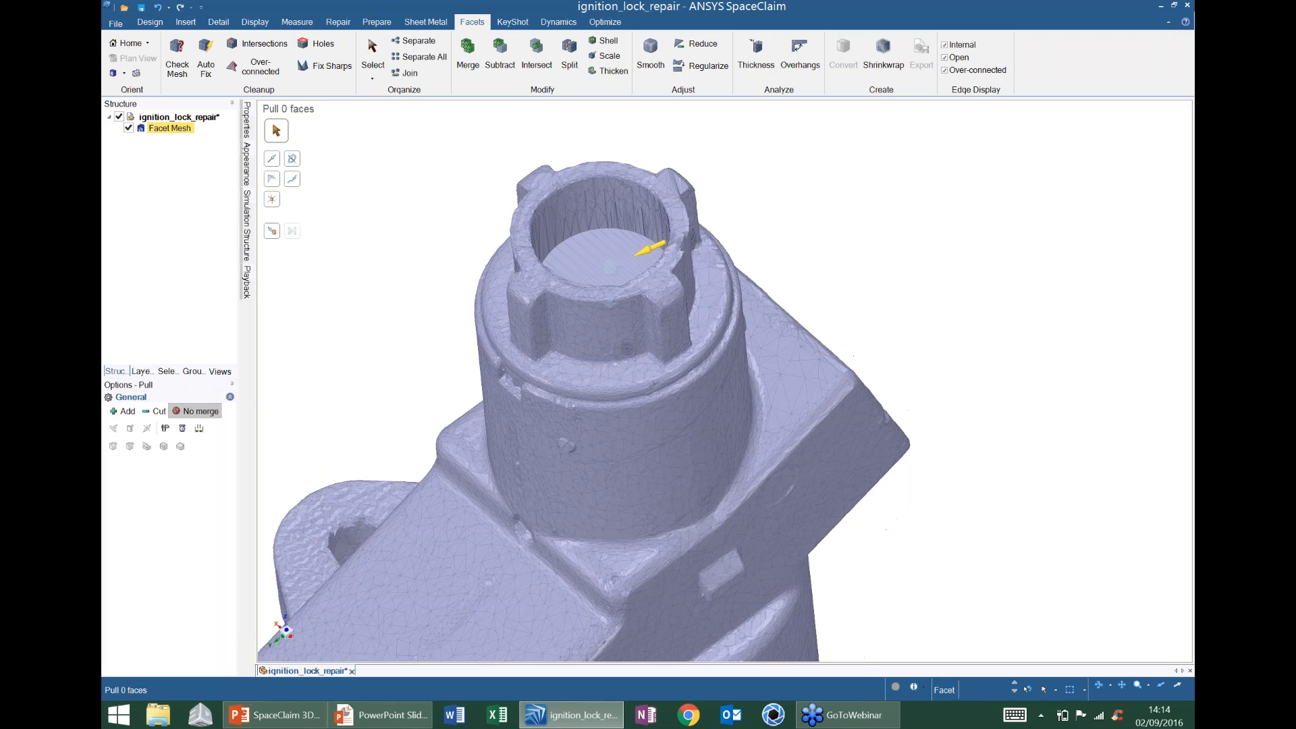
# - Open 'upper body 11-9-08 left mesh.scdoc' from Webinar 3DP as a second document tab
pyautogui.click(113, 30)
pyautogui.click(114, 26)
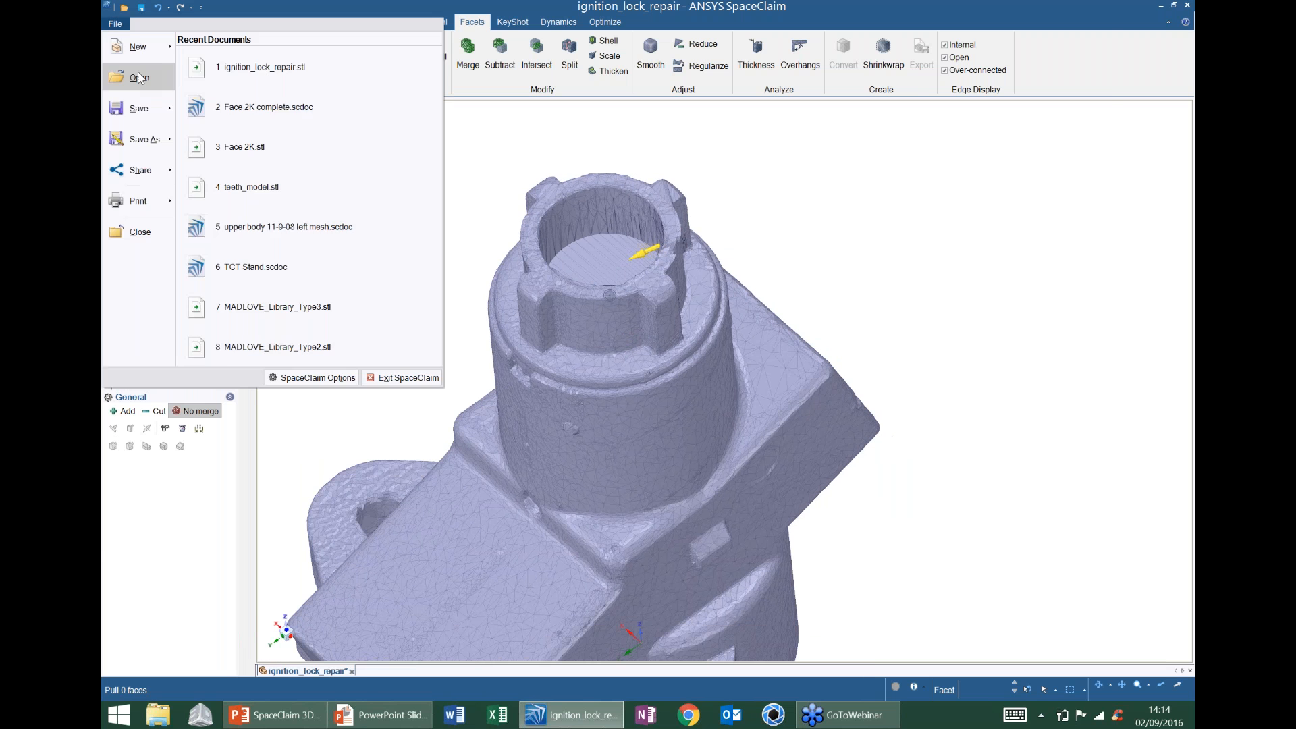
pyautogui.click(139, 75)
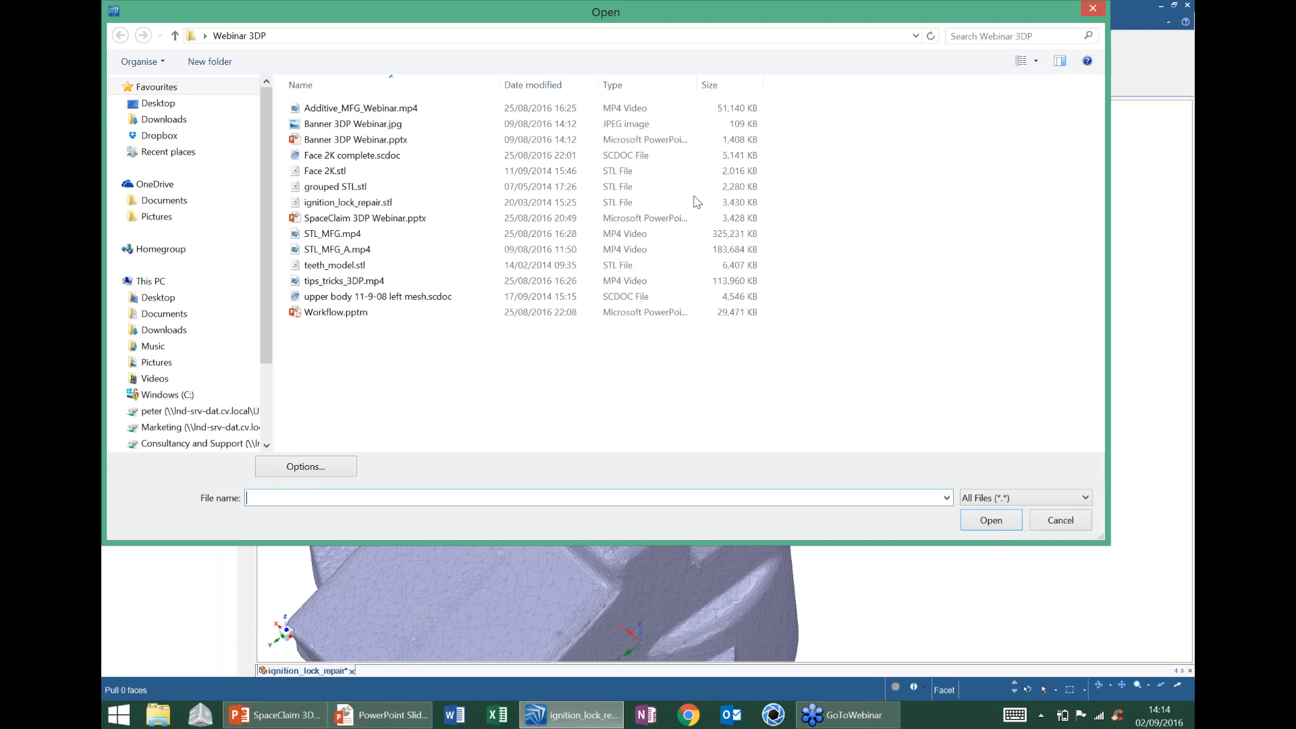
pyautogui.click(372, 297)
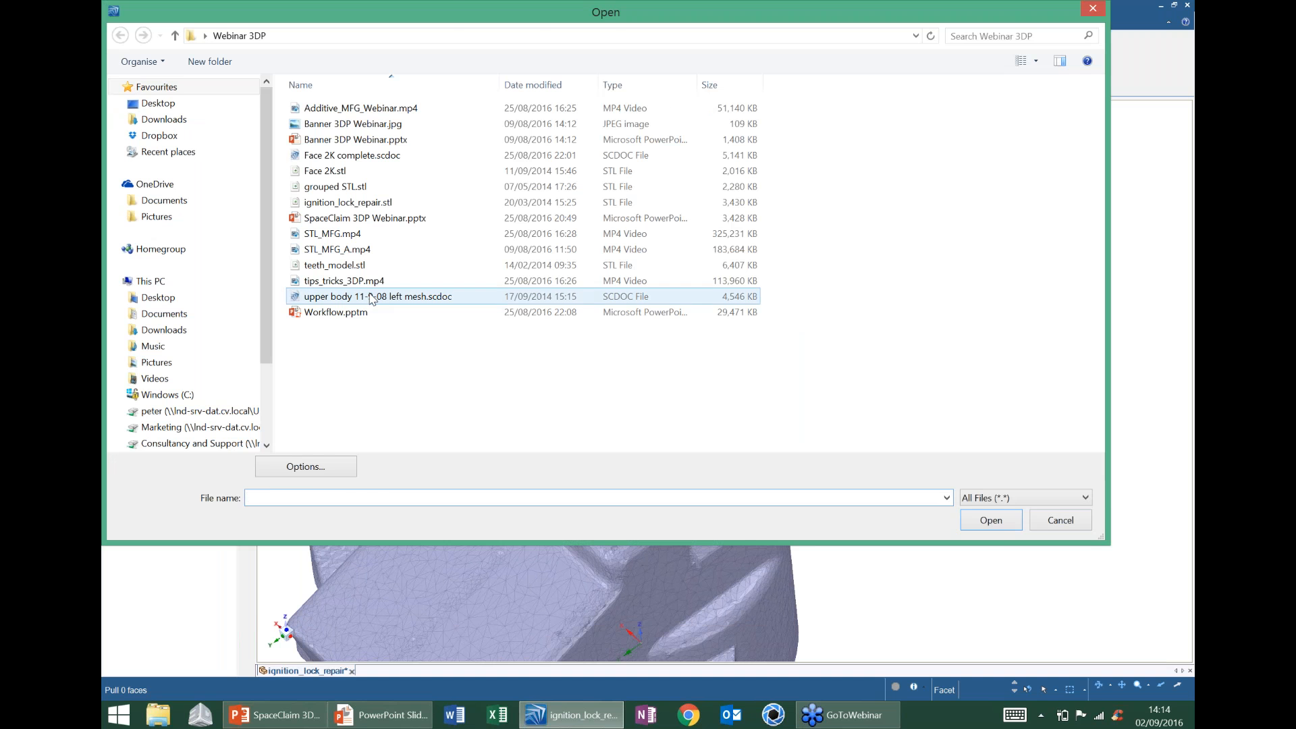
pyautogui.click(991, 520)
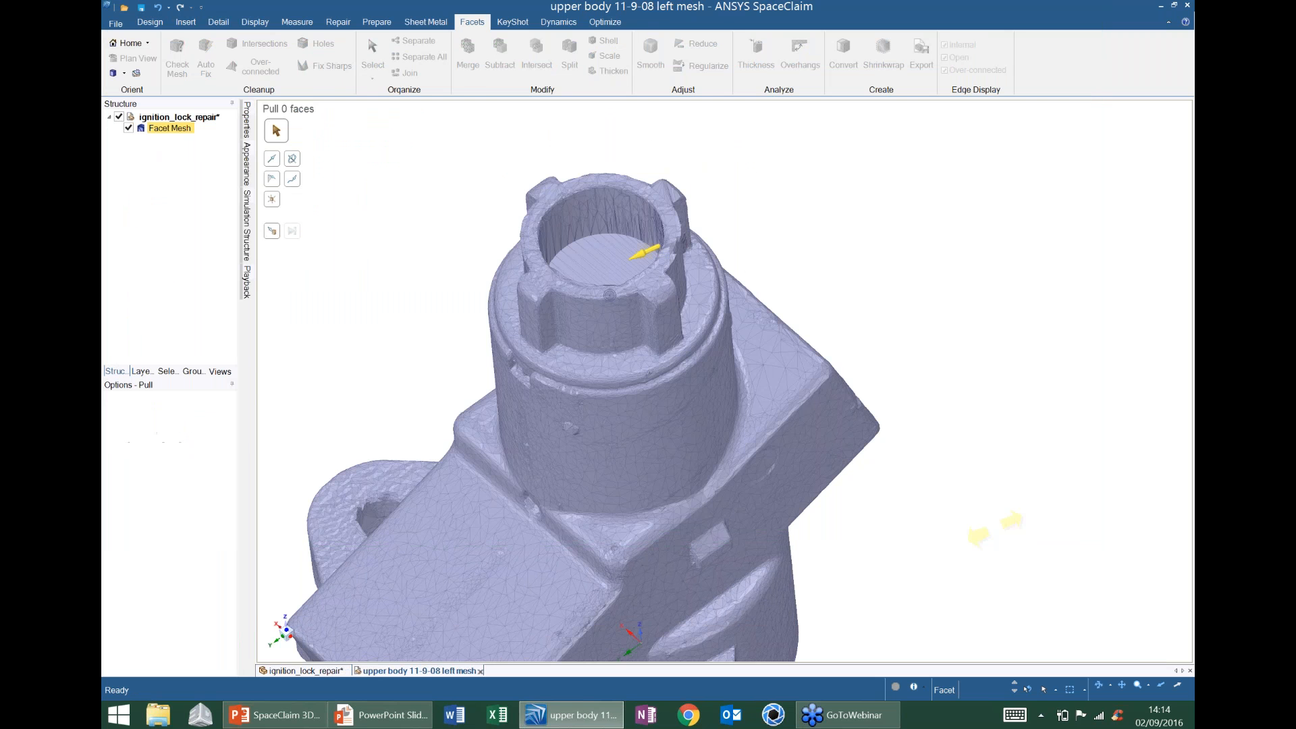
# - Pull the flat ring face around the large hole up 5.5 mm into a cylinder wall
pyautogui.scroll(-2, 731, 334)
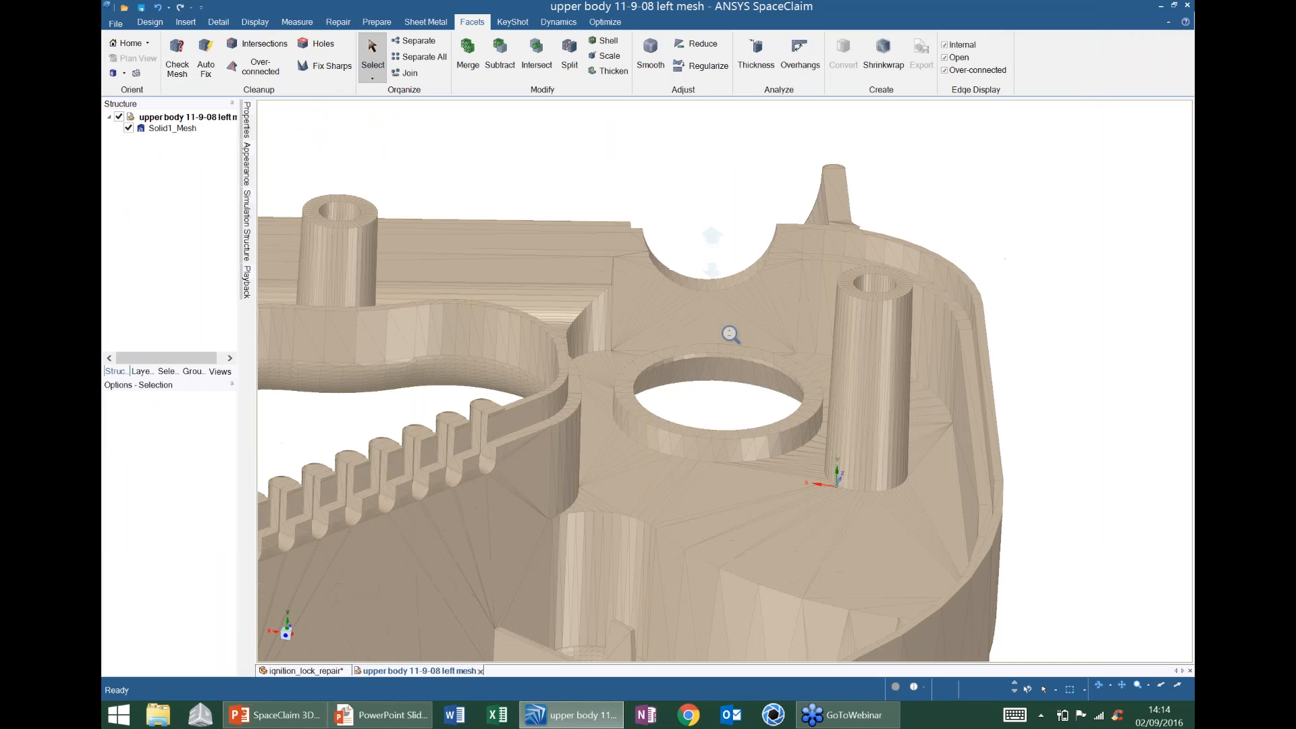
pyautogui.scroll(-5, 731, 334)
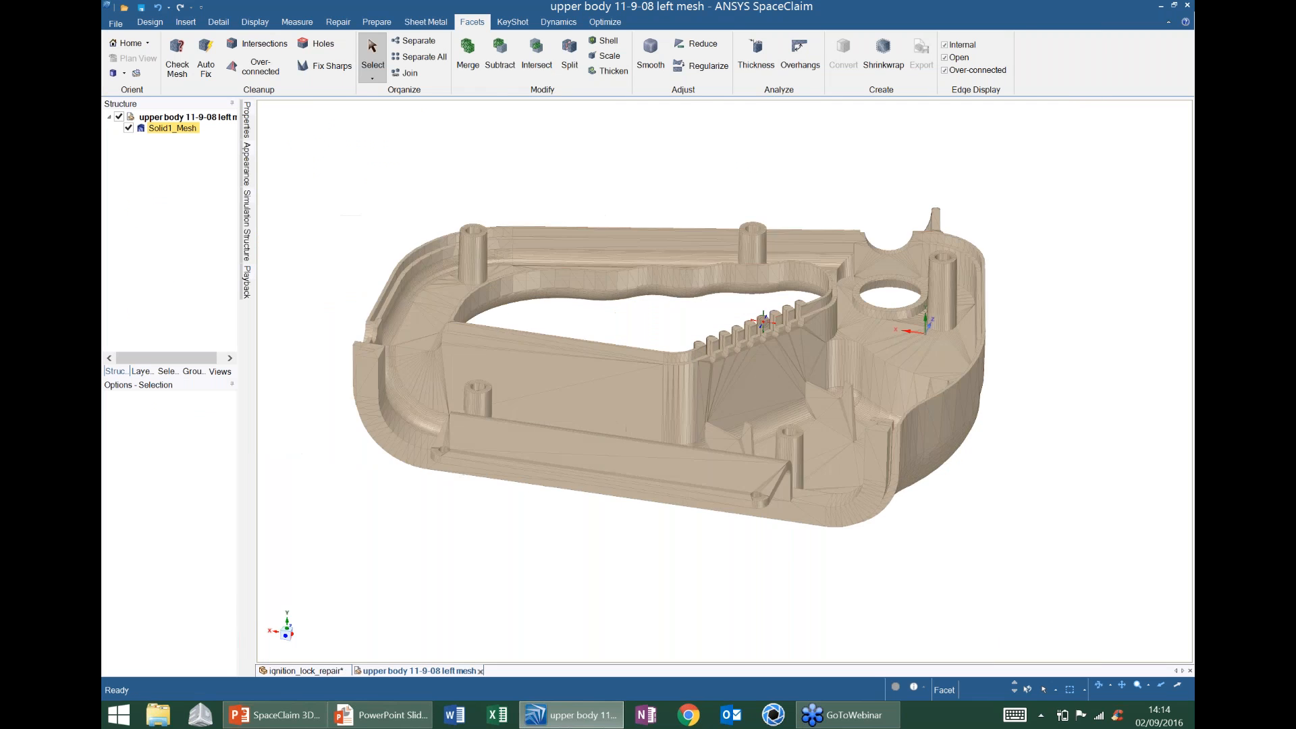
pyautogui.moveTo(761, 320); pyautogui.dragTo(823, 398, button='middle')
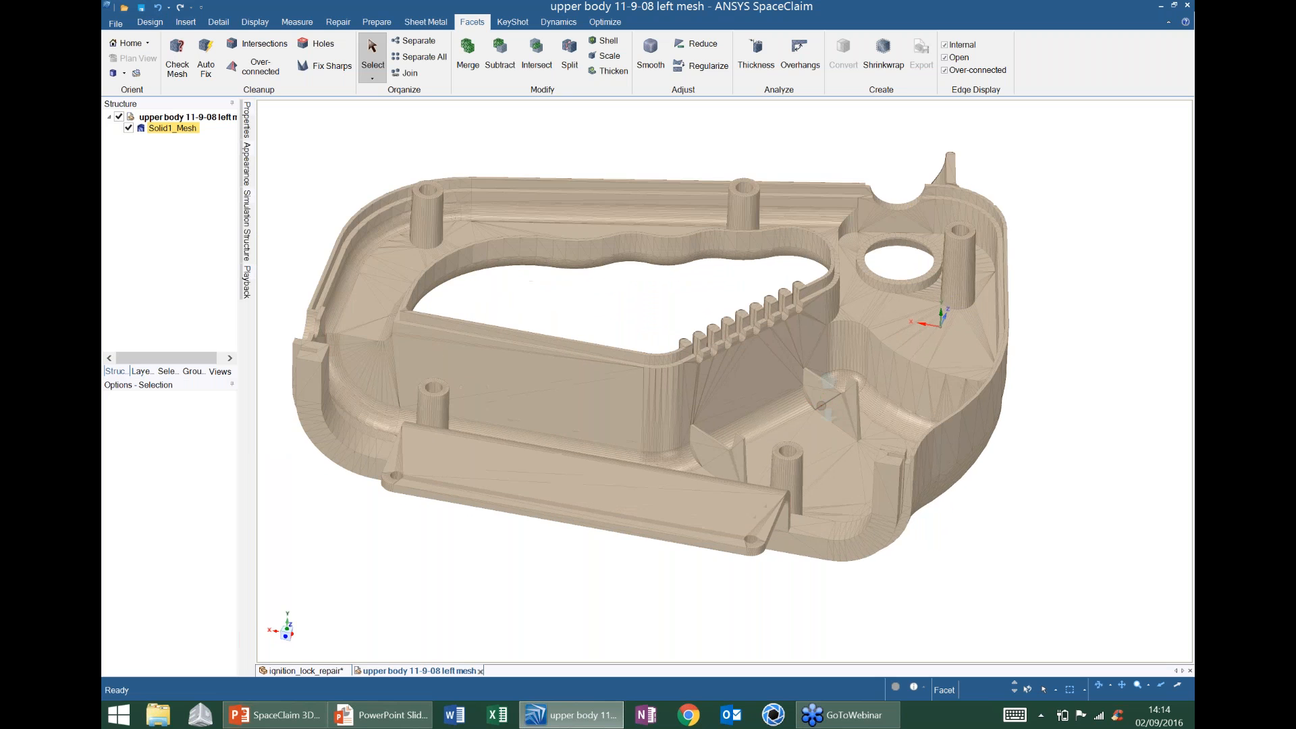
pyautogui.scroll(5, 823, 398)
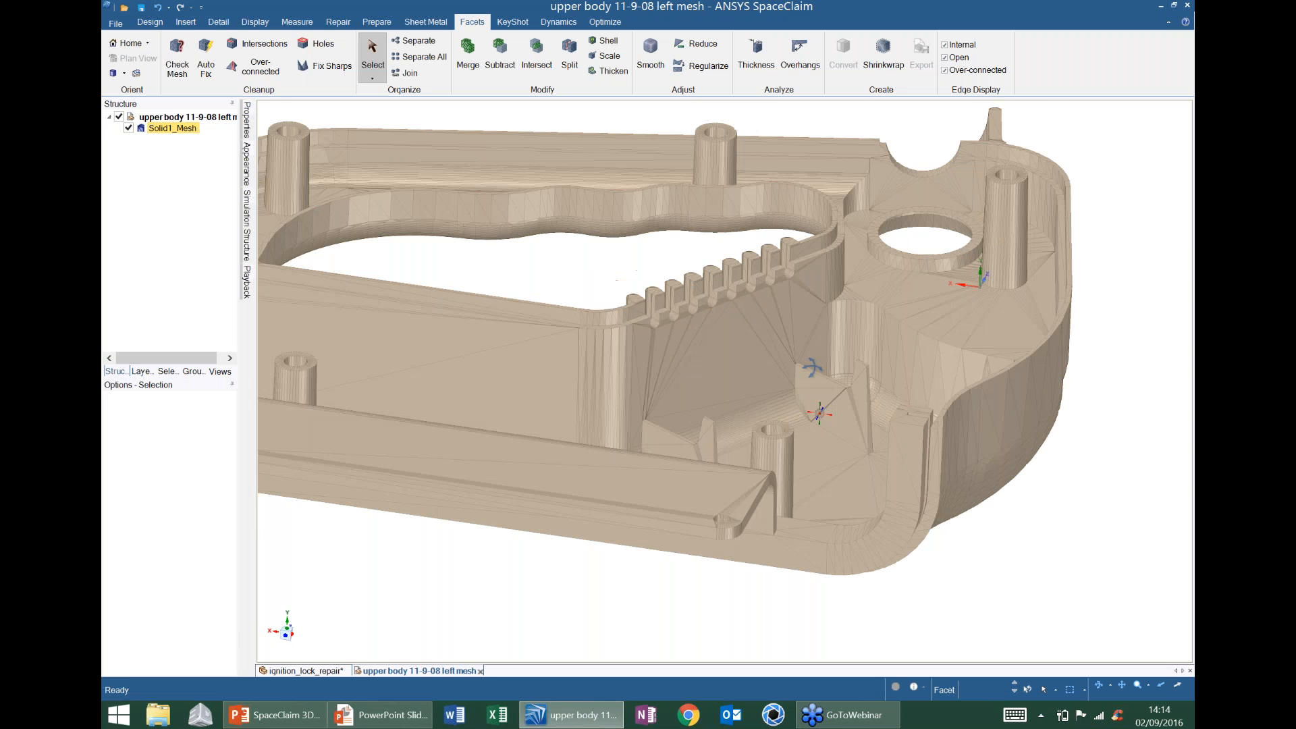
pyautogui.moveTo(812, 368); pyautogui.dragTo(837, 384, button='middle')
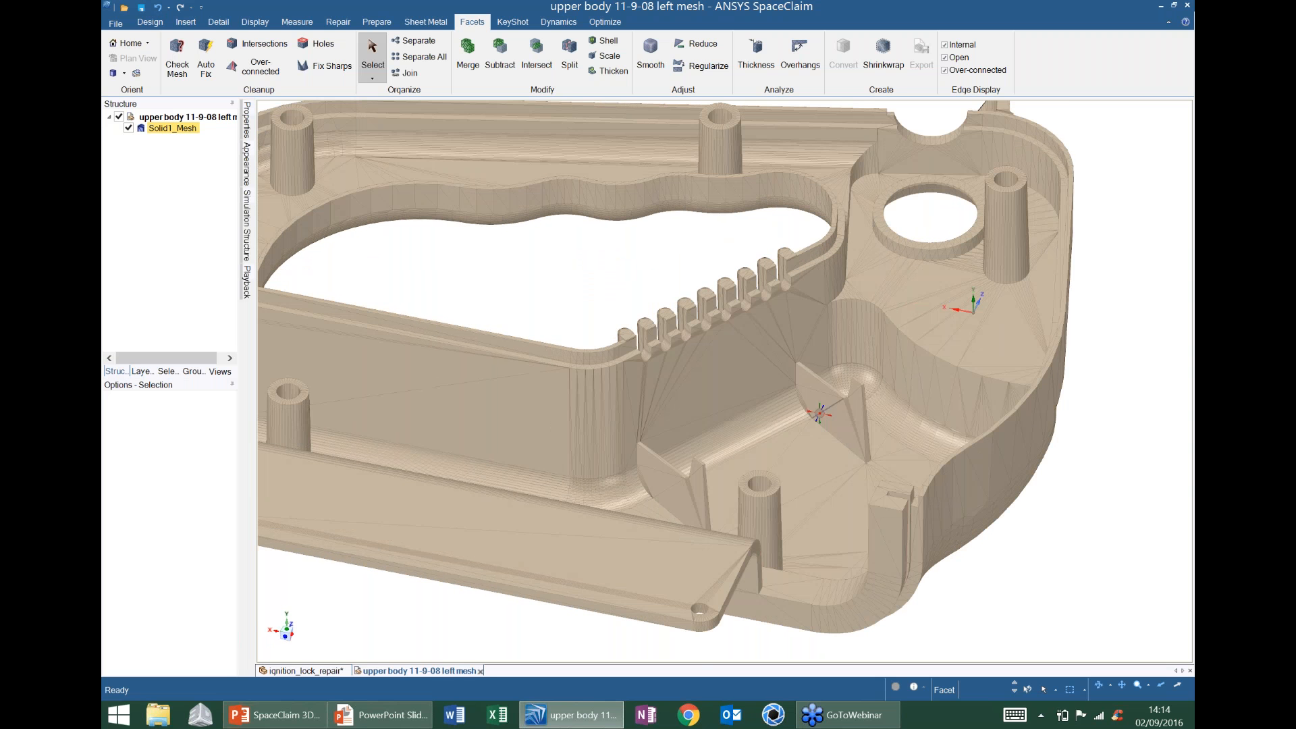
pyautogui.moveTo(790, 188)
pyautogui.keyDown('shift'); pyautogui.mouseDown(button='middle')
pyautogui.moveTo(849, 277)
pyautogui.moveTo(852, 256)
pyautogui.moveTo(858, 372)
pyautogui.moveTo(776, 310)
pyautogui.mouseUp(button='middle'); pyautogui.keyUp('shift')
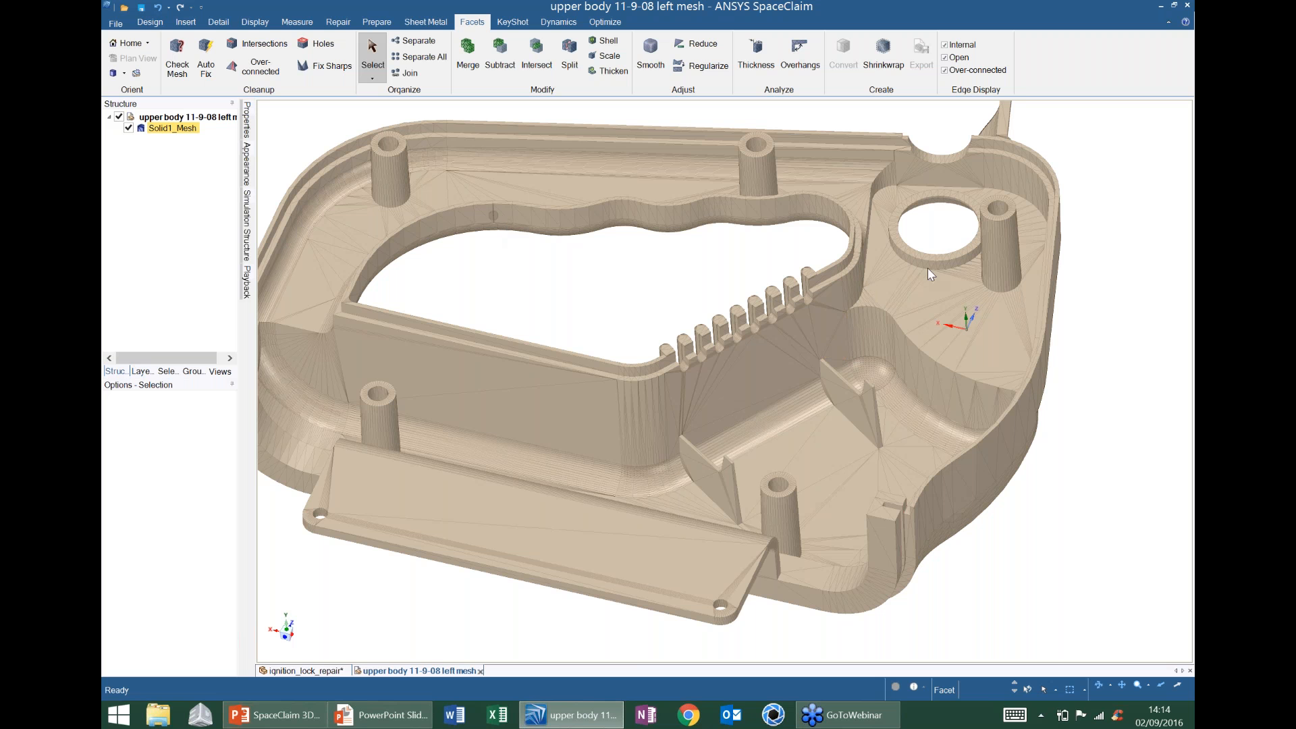
pyautogui.keyDown('shift'); pyautogui.moveTo(920, 273); pyautogui.dragTo(620, 313, button='middle'); pyautogui.keyUp('shift')
pyautogui.click(155, 23)
pyautogui.click(467, 57)
pyautogui.click(672, 191)
pyautogui.moveTo(693, 330); pyautogui.dragTo(667, 262)
# - Select the whole inner cylinder wall and pull it inward to narrow the bore
pyautogui.doubleClick(658, 204)
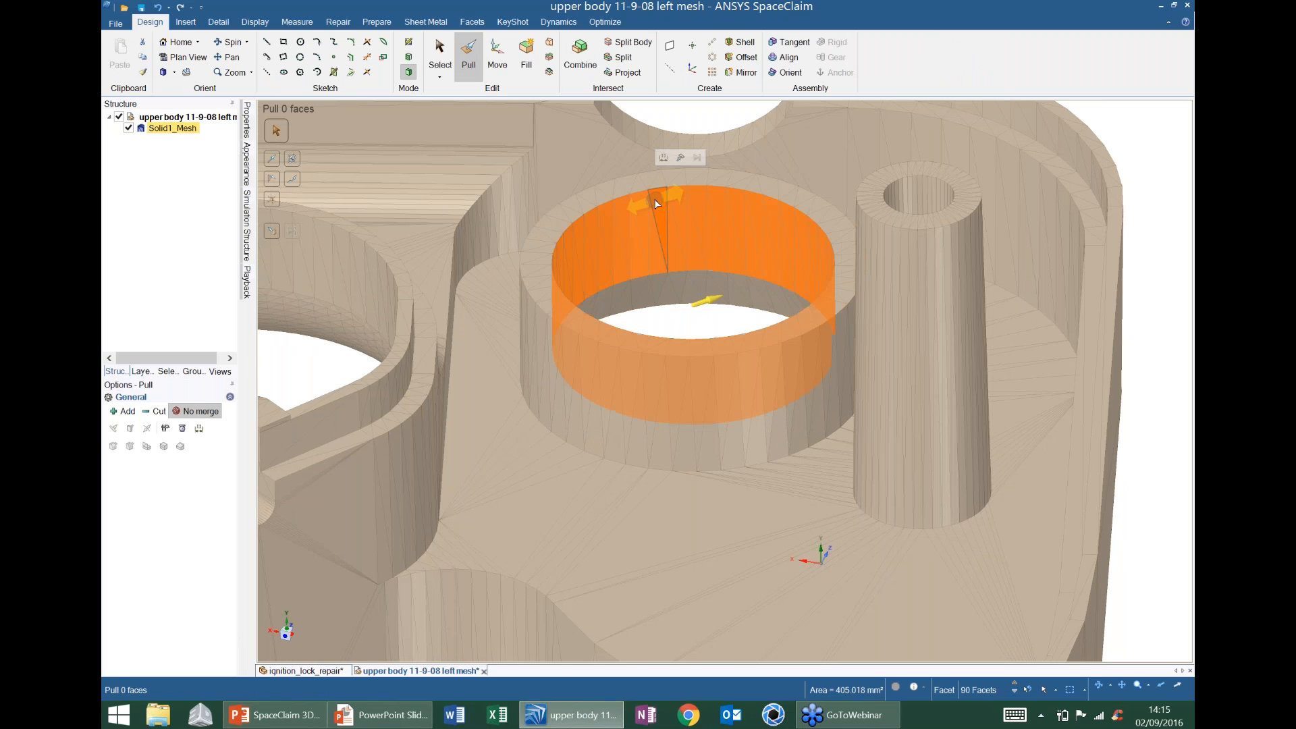
pyautogui.moveTo(675, 217); pyautogui.dragTo(685, 317, button='middle')
pyautogui.moveTo(639, 350); pyautogui.dragTo(685, 347)
pyautogui.click(658, 358)
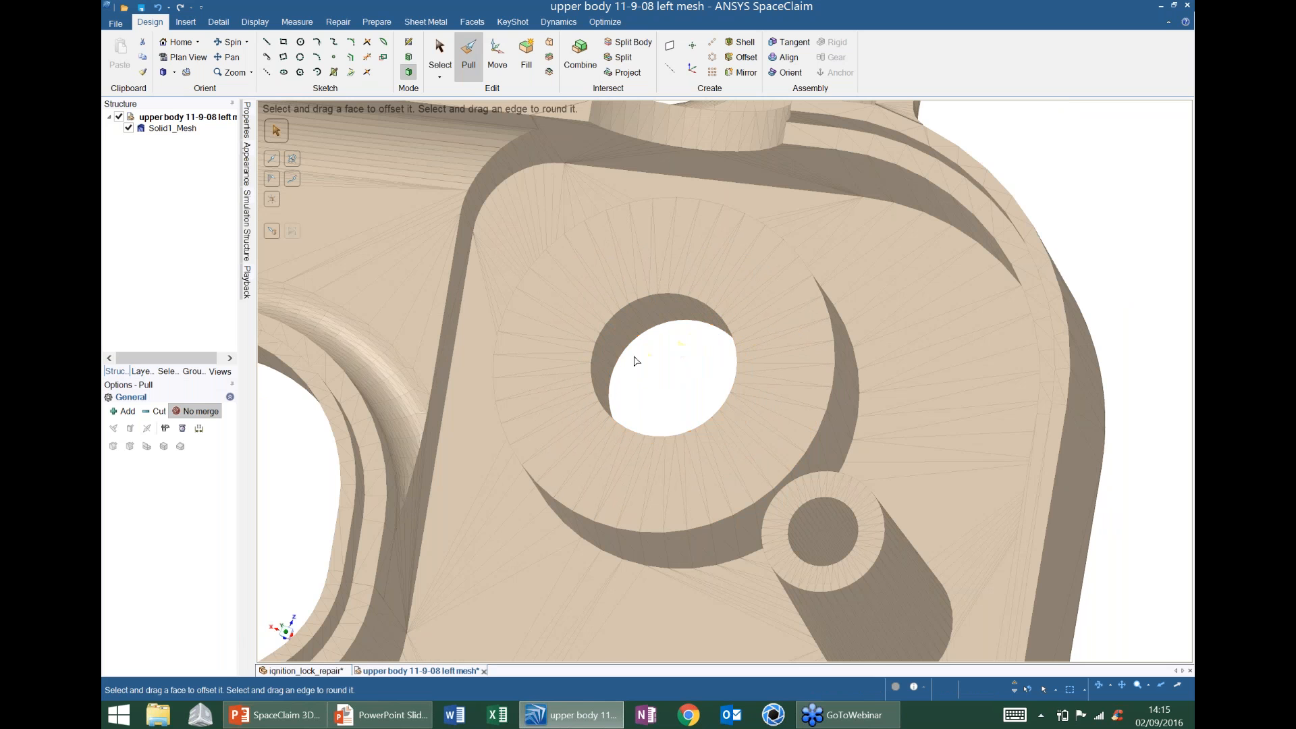
# - Try thickening the rib's flat side by 0.25 mm, then undo it twice
pyautogui.moveTo(633, 359); pyautogui.dragTo(784, 230, button='middle')
pyautogui.scroll(-2, 718, 260)
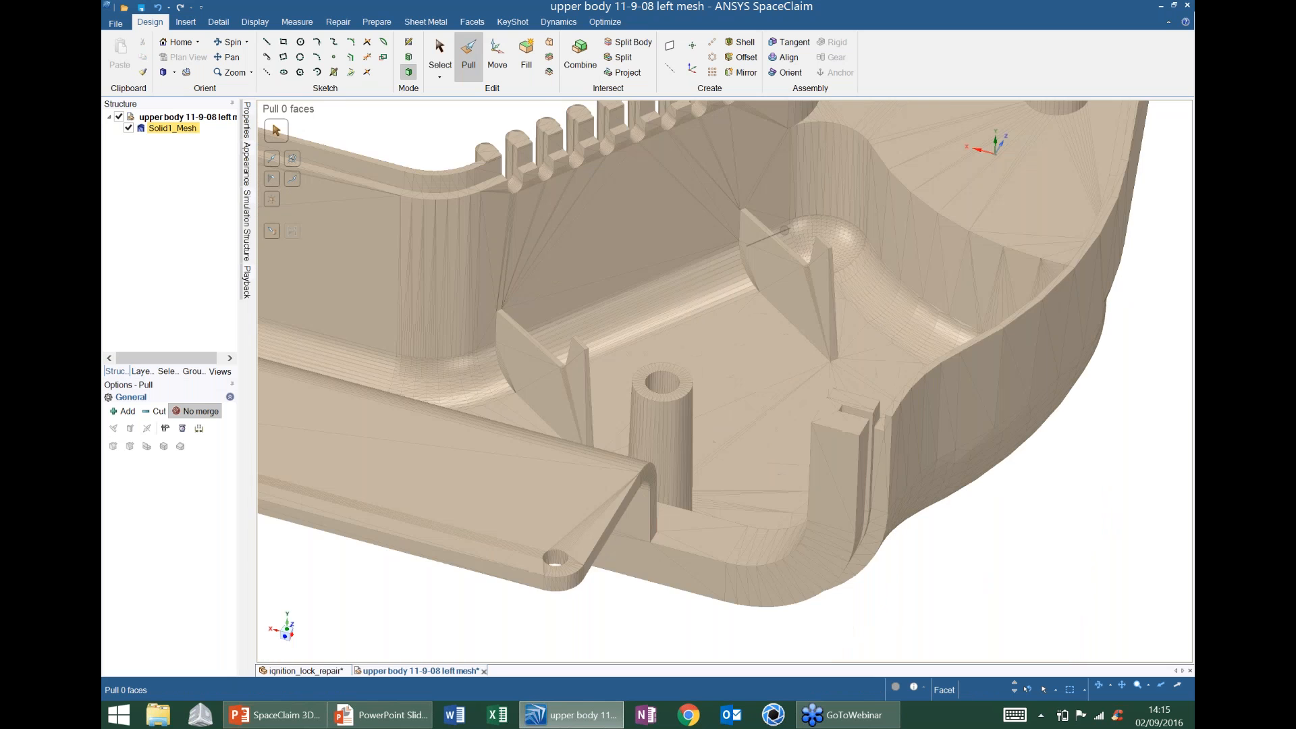
pyautogui.scroll(2, 503, 386)
pyautogui.scroll(1, 504, 384)
pyautogui.moveTo(503, 384)
pyautogui.mouseDown(button='middle')
pyautogui.moveTo(497, 371)
pyautogui.moveTo(520, 363)
pyautogui.mouseUp(button='middle')
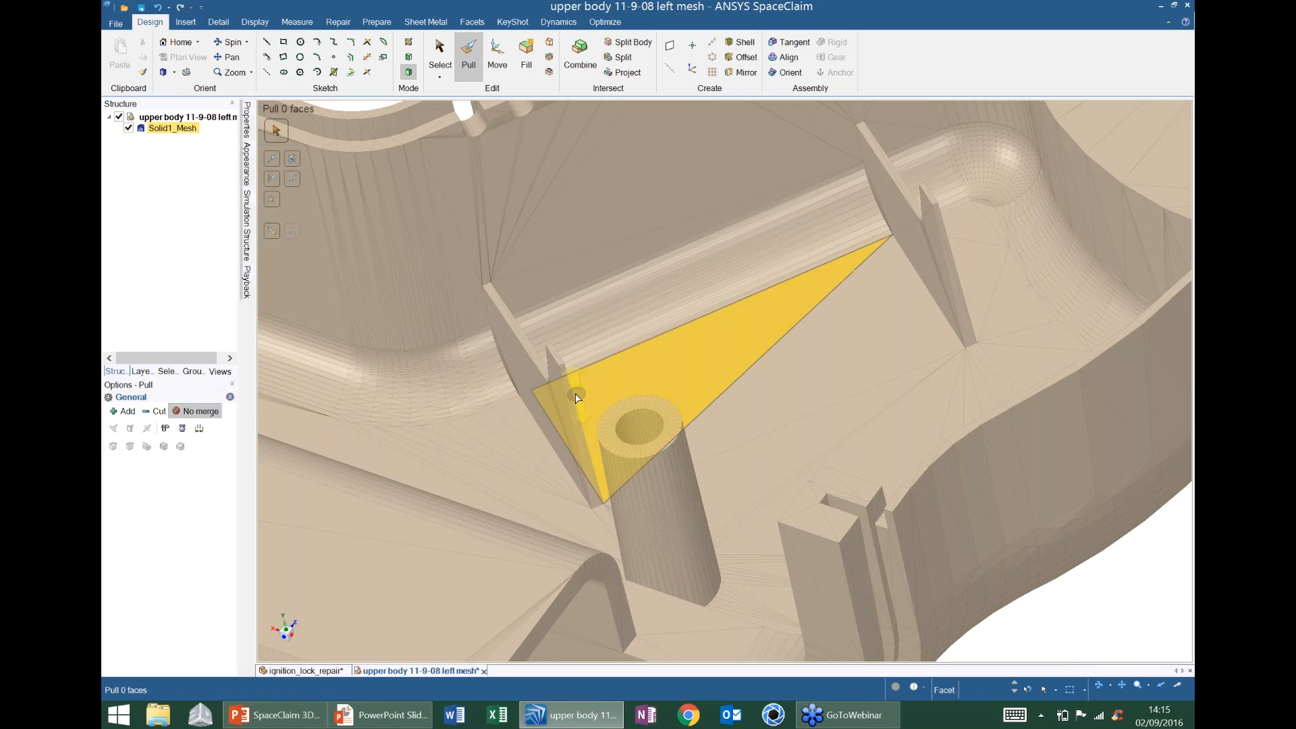
pyautogui.doubleClick(531, 388)
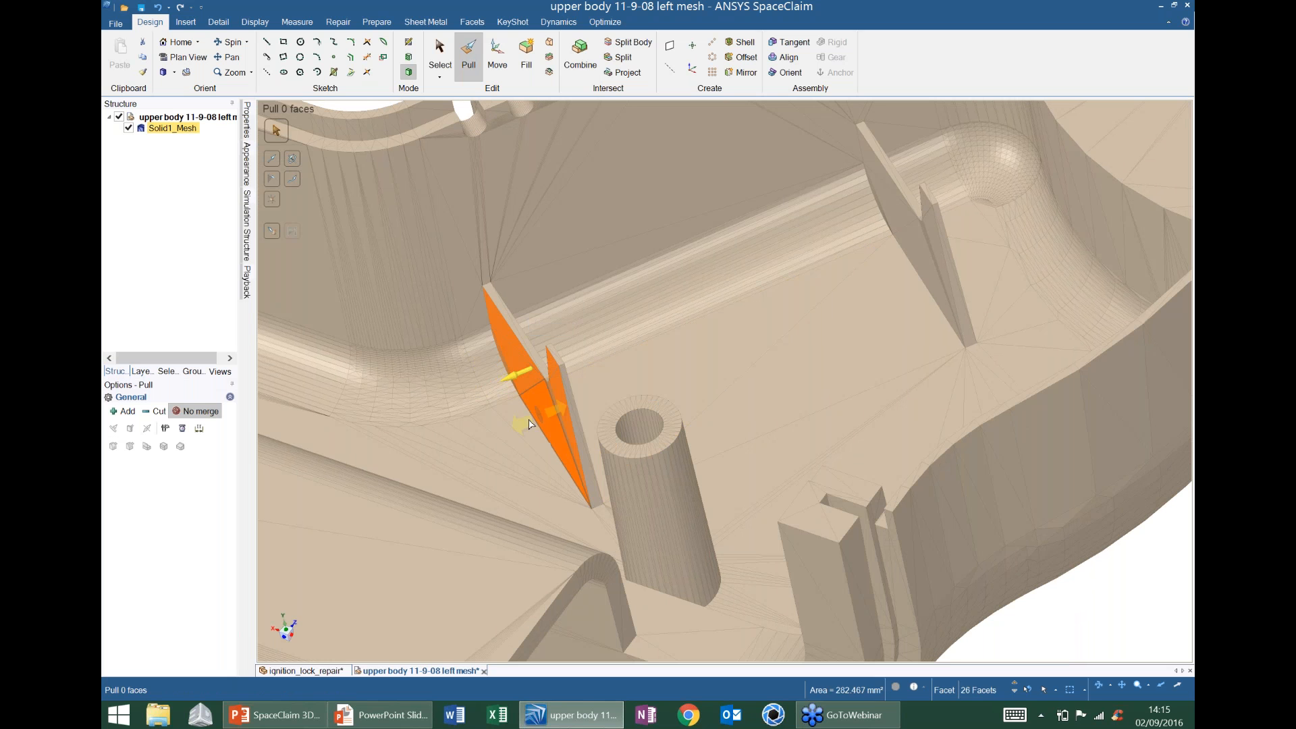
pyautogui.moveTo(530, 423); pyautogui.dragTo(477, 409)
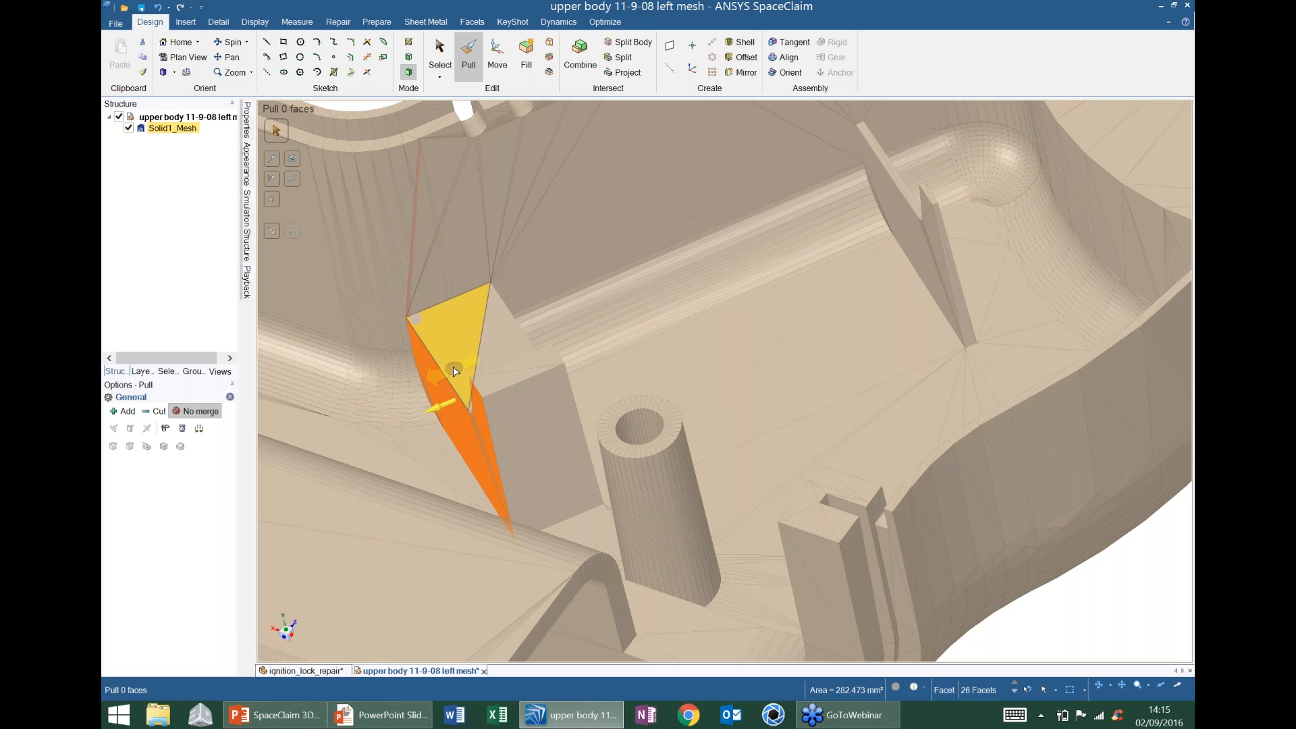
pyautogui.click(160, 8)
pyautogui.click(161, 7)
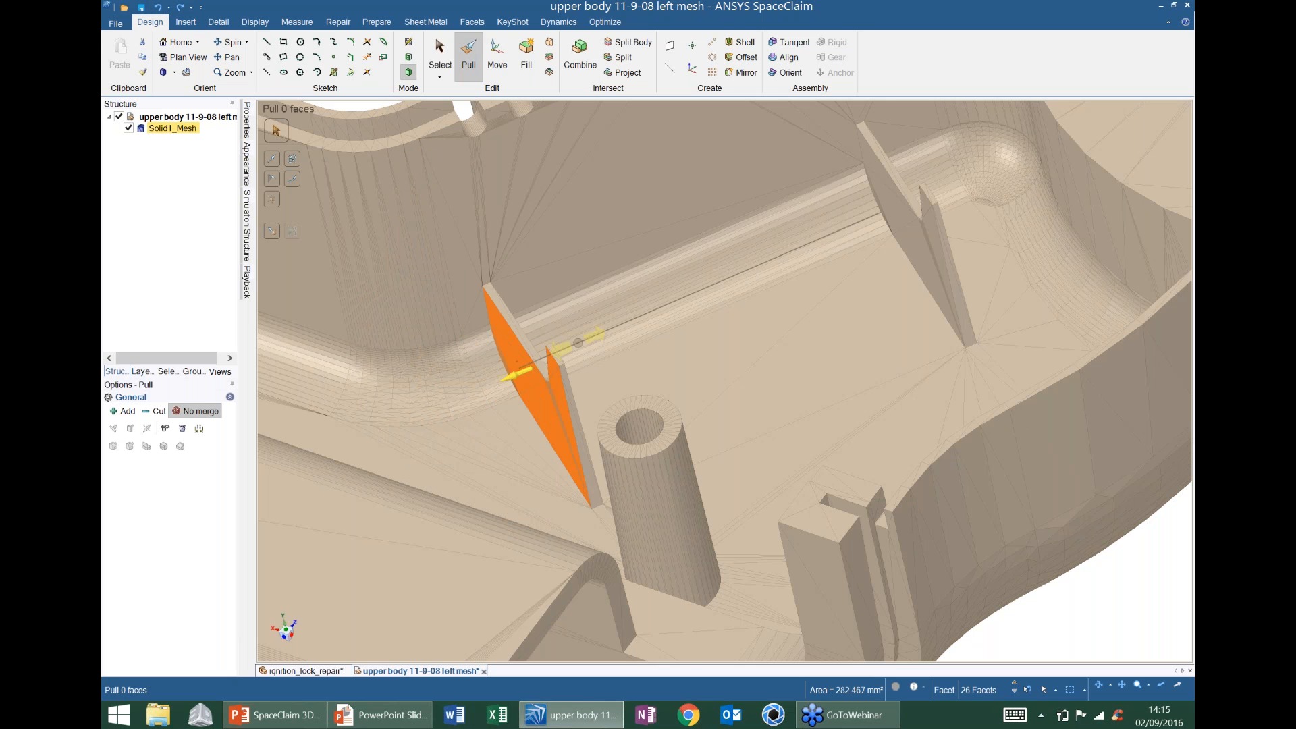
# - Copy and paste the selected rib faces as a new Facet Mesh, hiding Solid1_Mesh
pyautogui.moveTo(578, 342); pyautogui.dragTo(584, 341, button='middle')
pyautogui.moveTo(578, 342); pyautogui.dragTo(599, 338, button='middle')
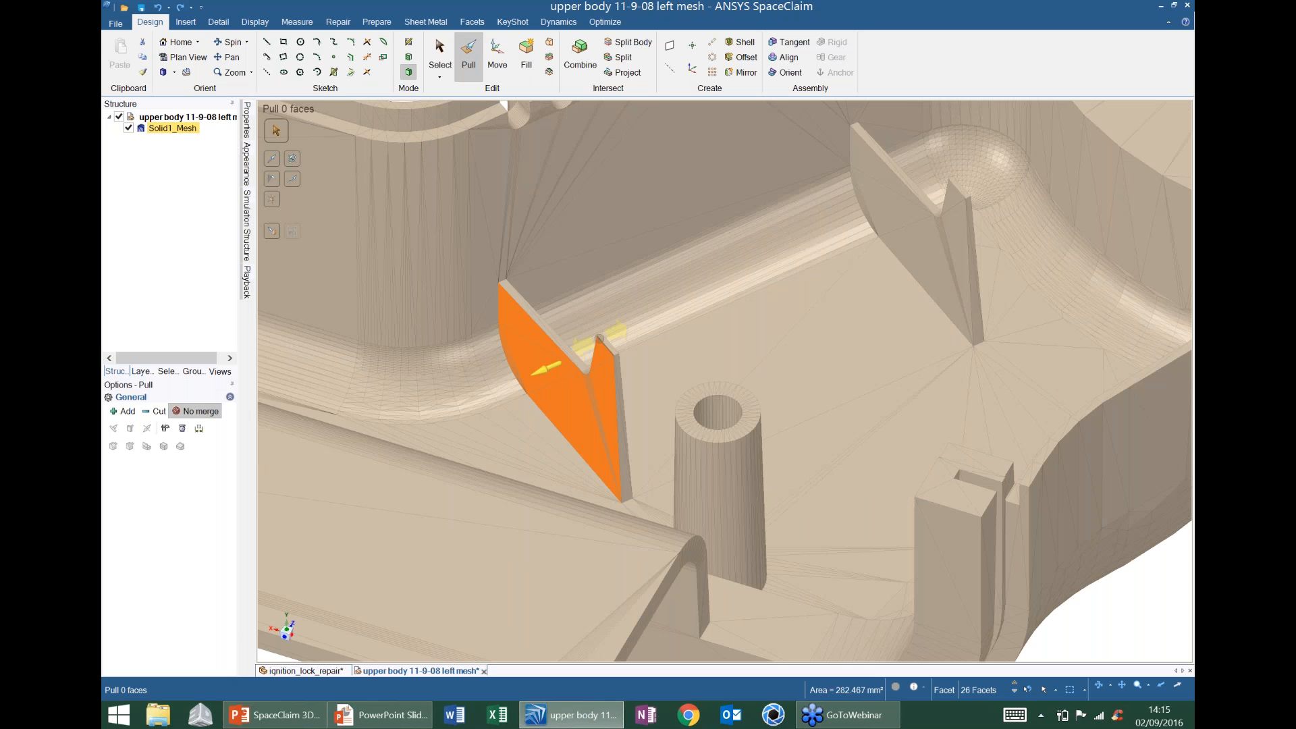
pyautogui.hotkey('ctrl', 'c')
pyautogui.hotkey('ctrl', 'v')
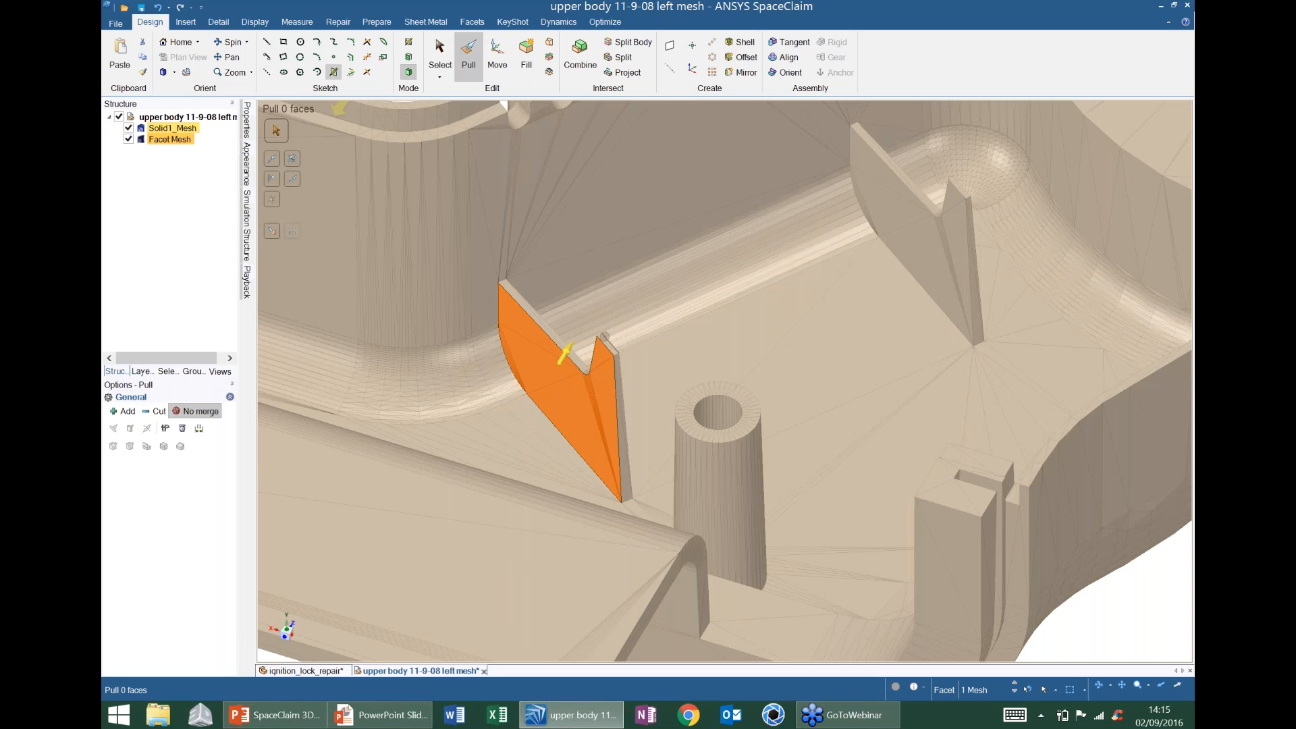
pyautogui.click(128, 128)
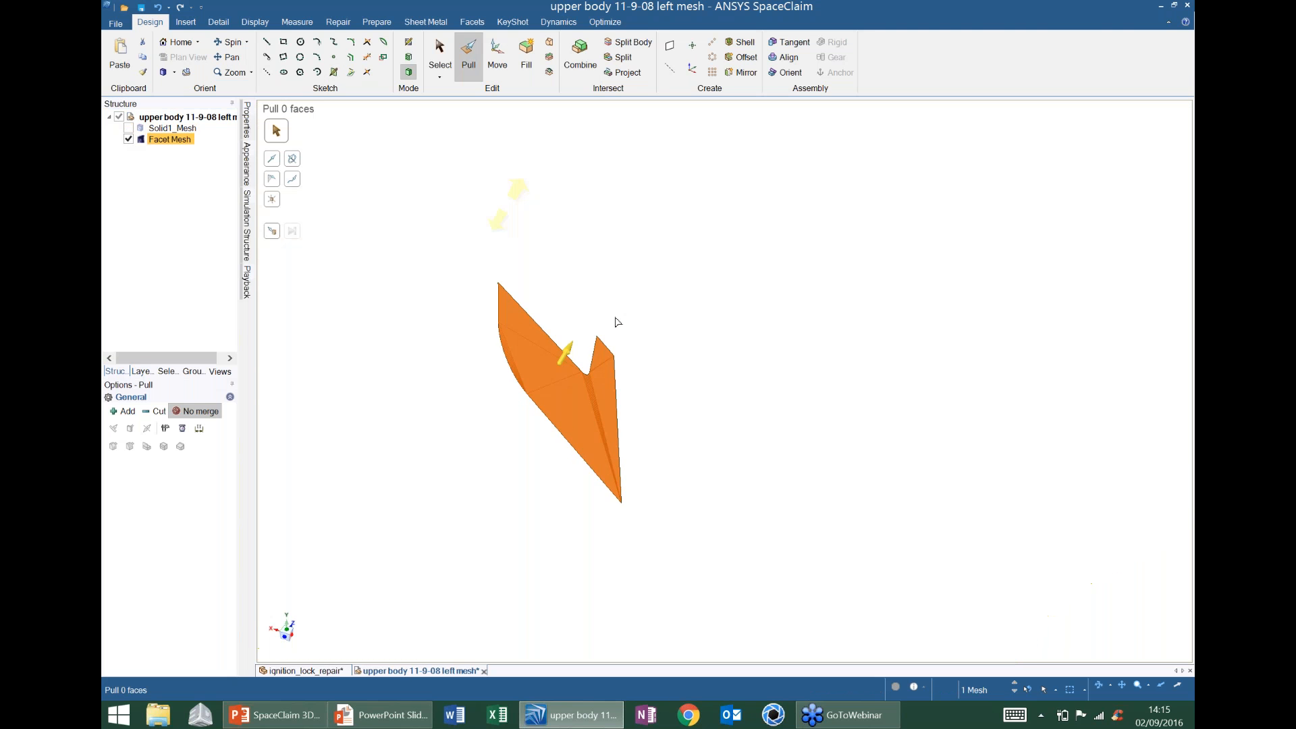
# - Convert the copied rib Facet Mesh to a surface with Merge faces
pyautogui.moveTo(616, 321); pyautogui.dragTo(668, 333, button='middle')
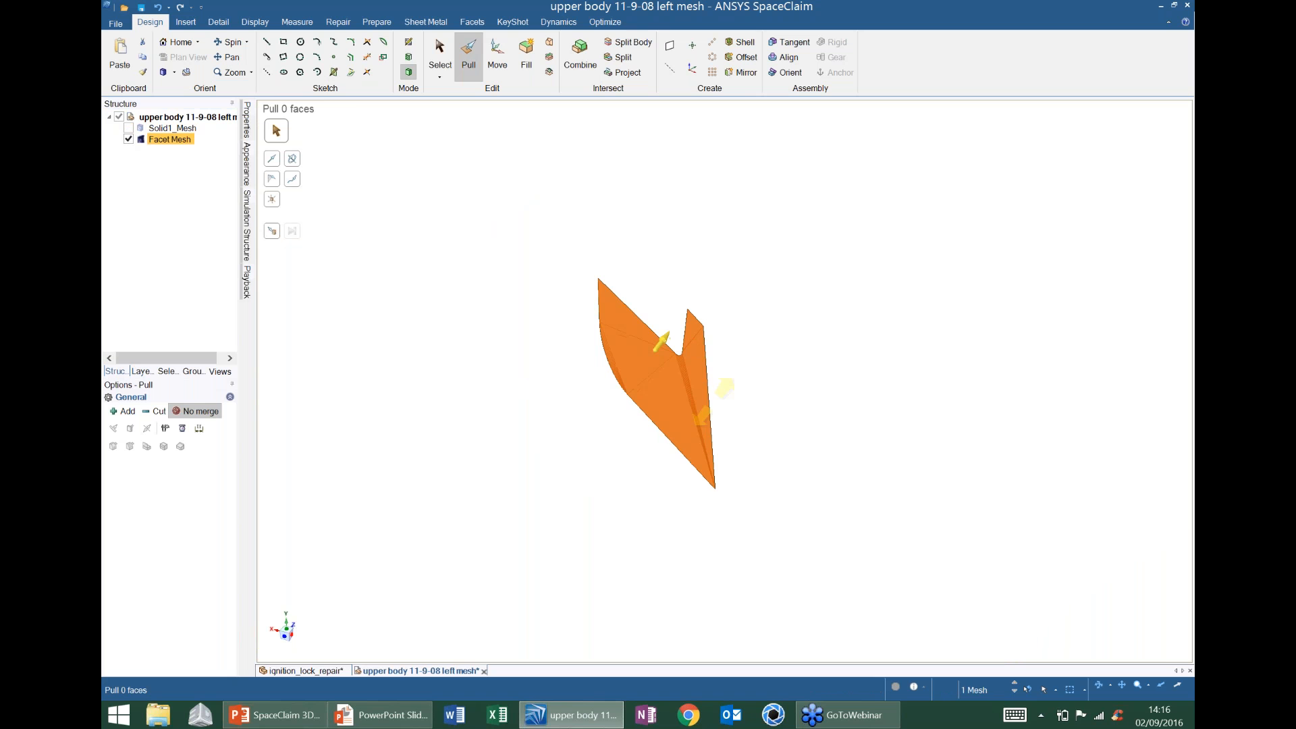
pyautogui.click(570, 452)
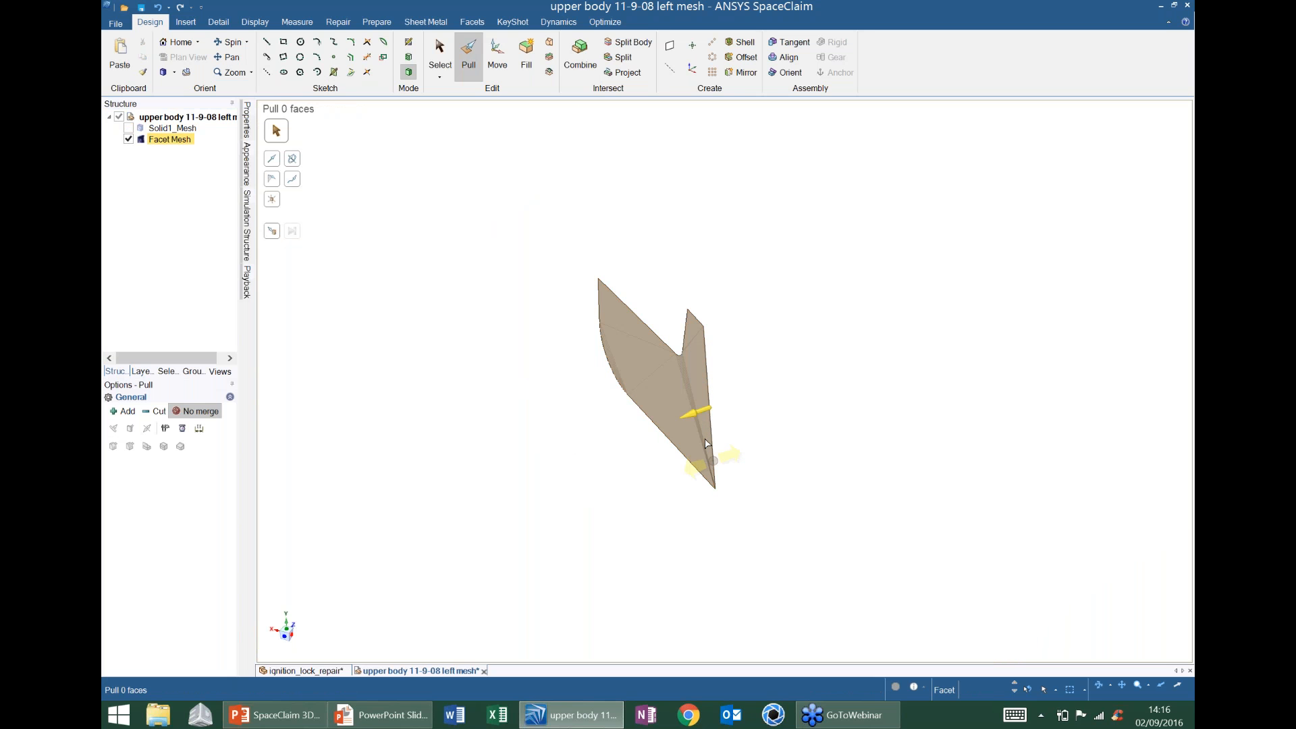
pyautogui.moveTo(615, 394); pyautogui.dragTo(677, 361, button='middle')
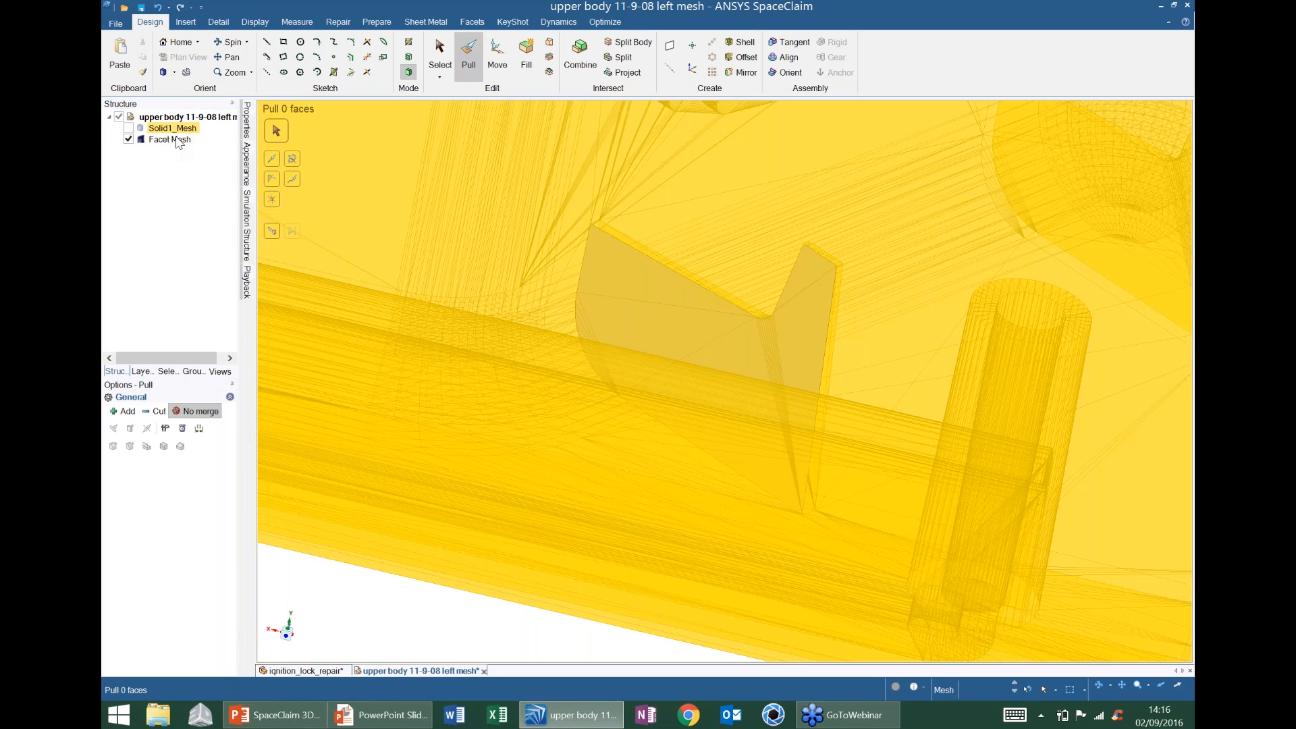
pyautogui.rightClick(177, 139)
pyautogui.moveTo(222, 145)
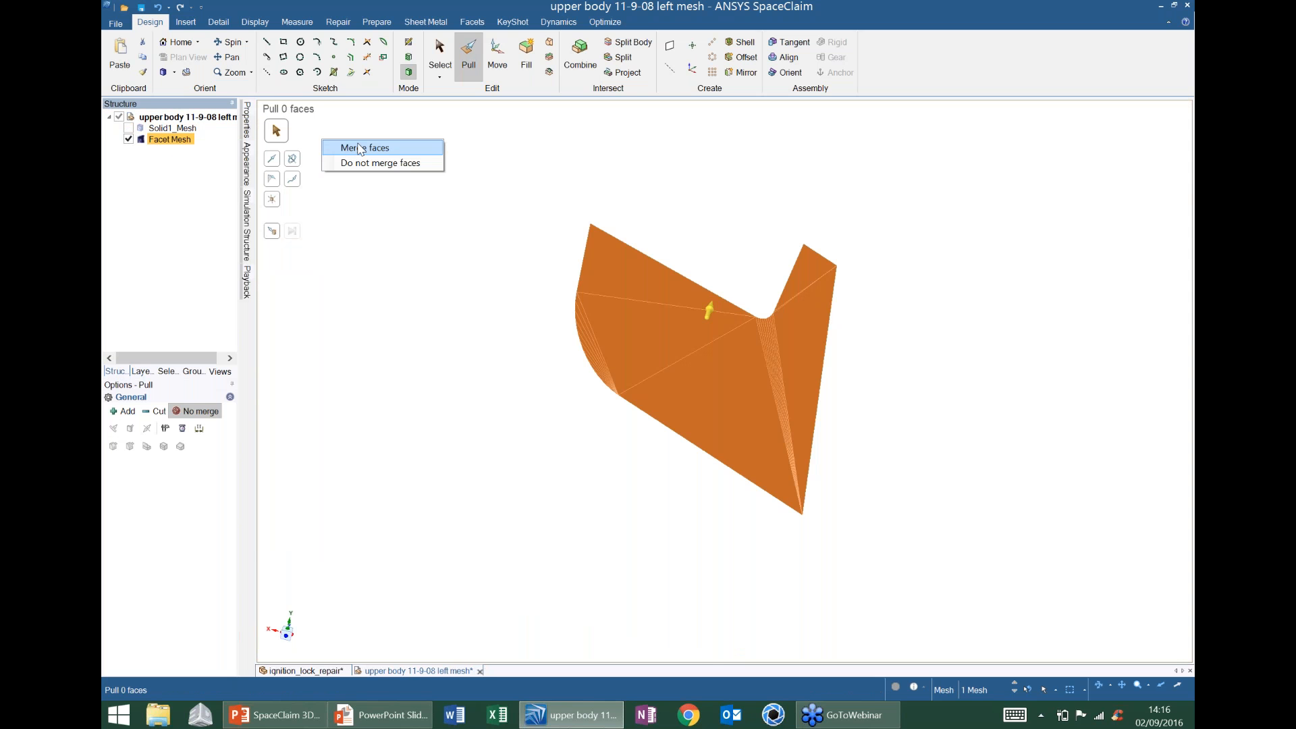
pyautogui.click(360, 149)
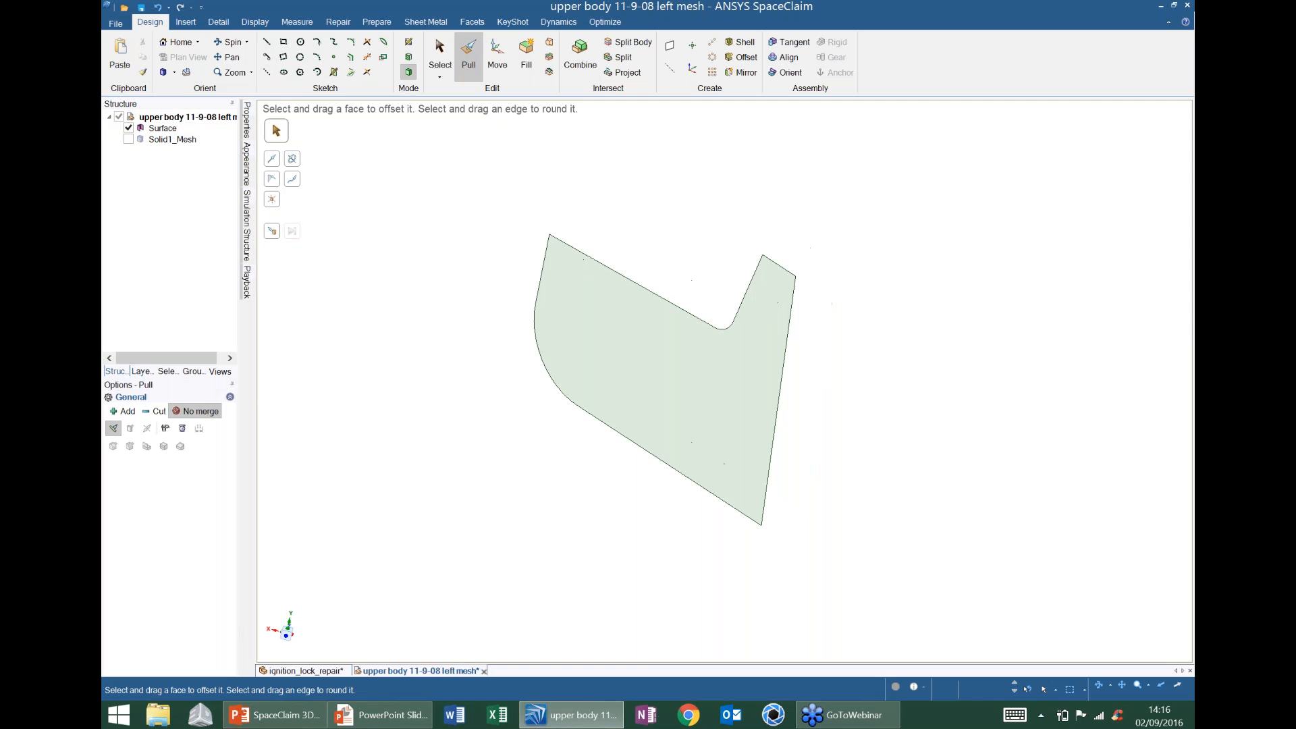
pyautogui.moveTo(594, 235)
pyautogui.mouseDown(button='middle')
pyautogui.moveTo(752, 220)
pyautogui.moveTo(613, 229)
pyautogui.moveTo(688, 233)
pyautogui.mouseUp(button='middle')
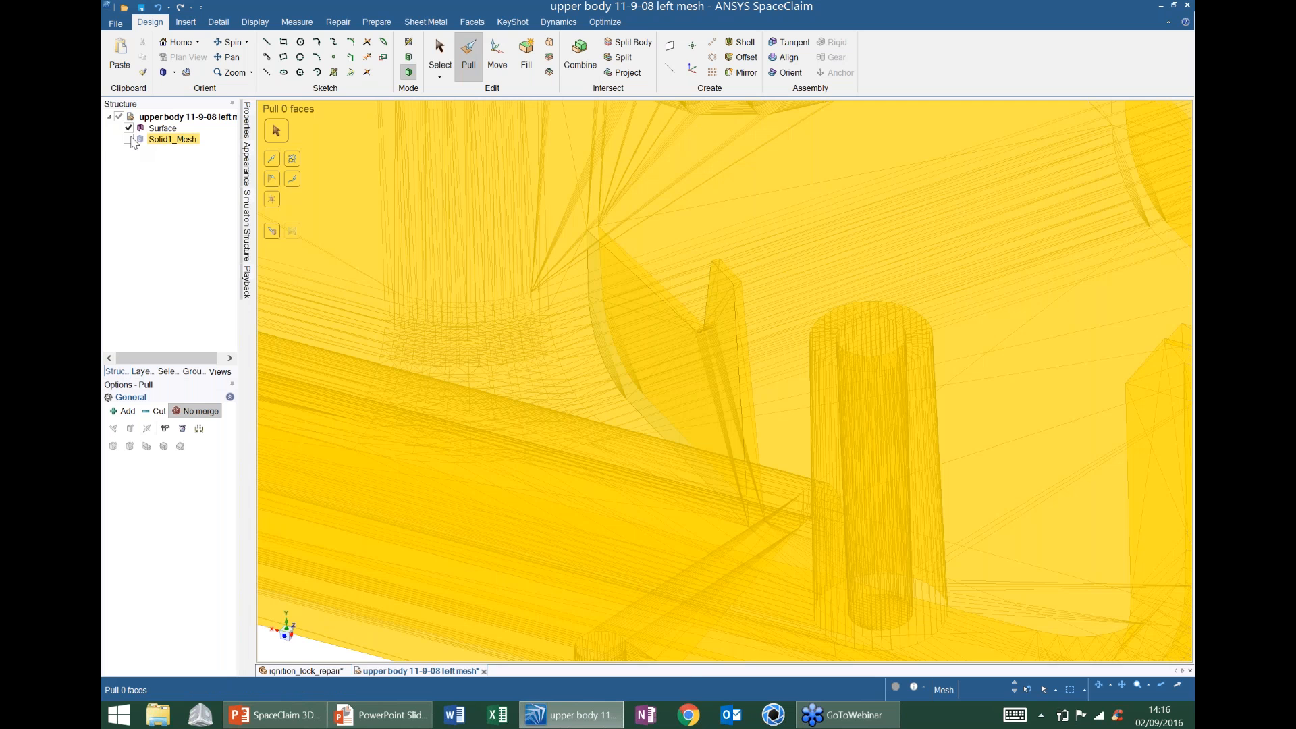
# - Show Solid1_Mesh again and pull the fin surface into a 3 mm thick solid
pyautogui.click(129, 140)
pyautogui.scroll(-4, 710, 292)
pyautogui.moveTo(710, 292); pyautogui.dragTo(723, 341, button='middle')
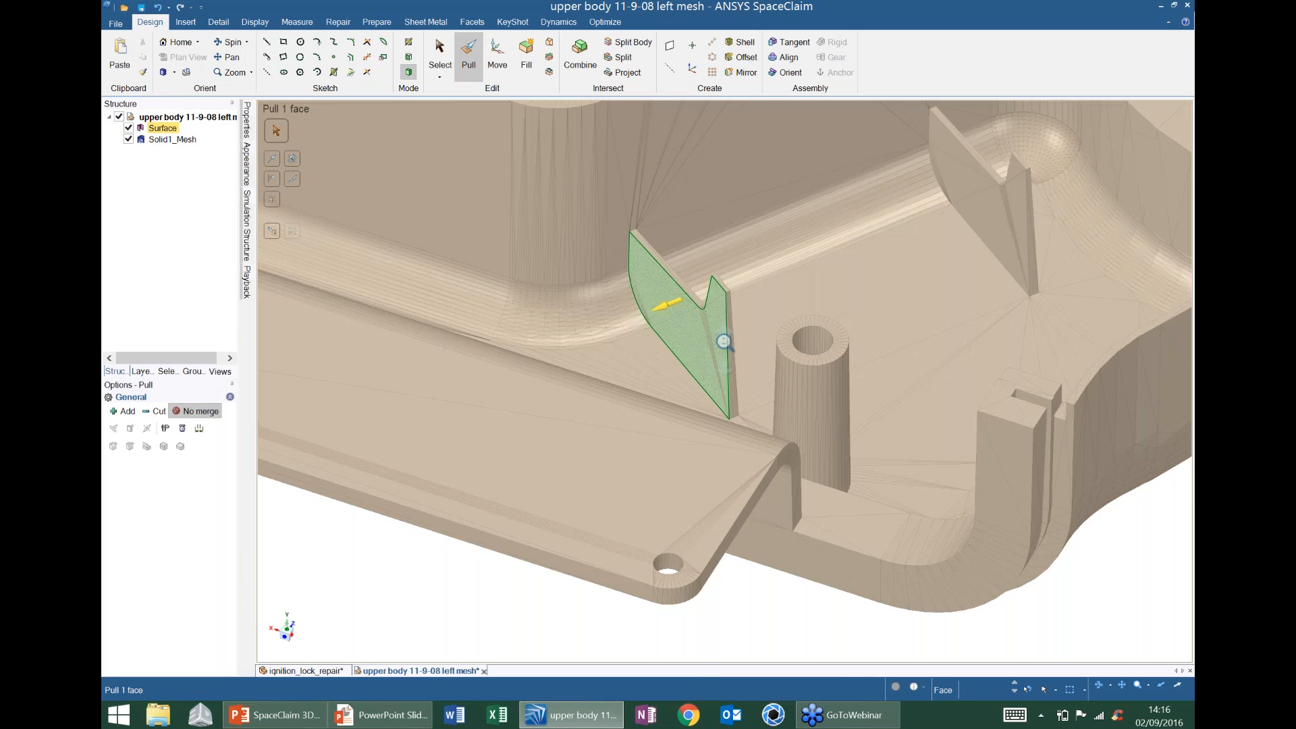
pyautogui.scroll(1, 723, 341)
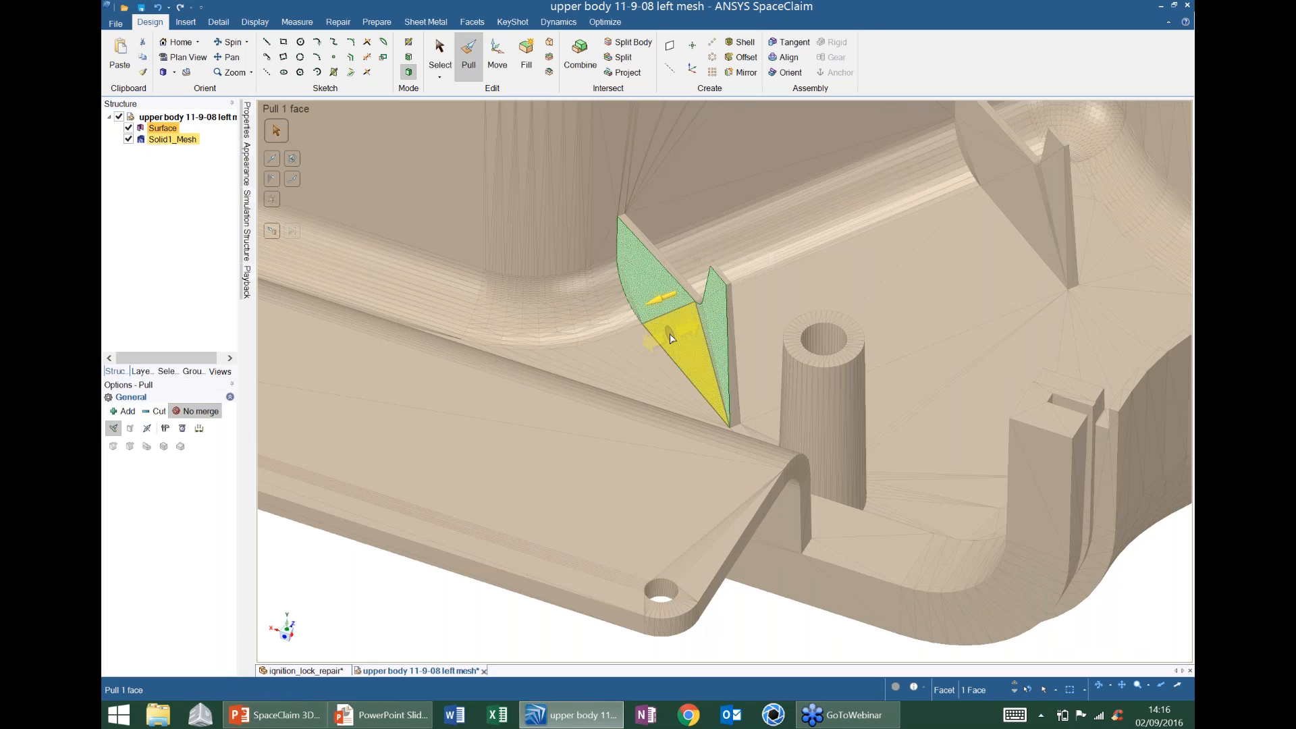
pyautogui.moveTo(683, 336); pyautogui.dragTo(710, 328)
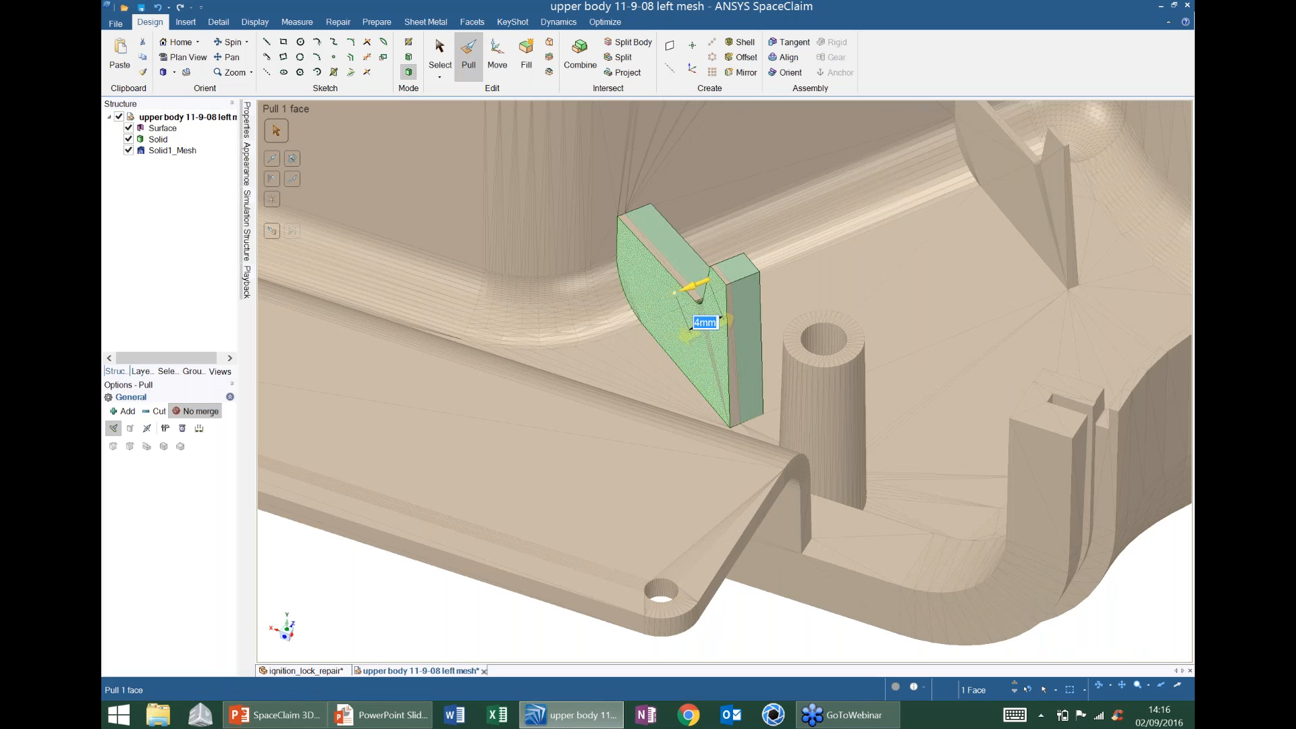
pyautogui.write('3')
pyautogui.press('Return')
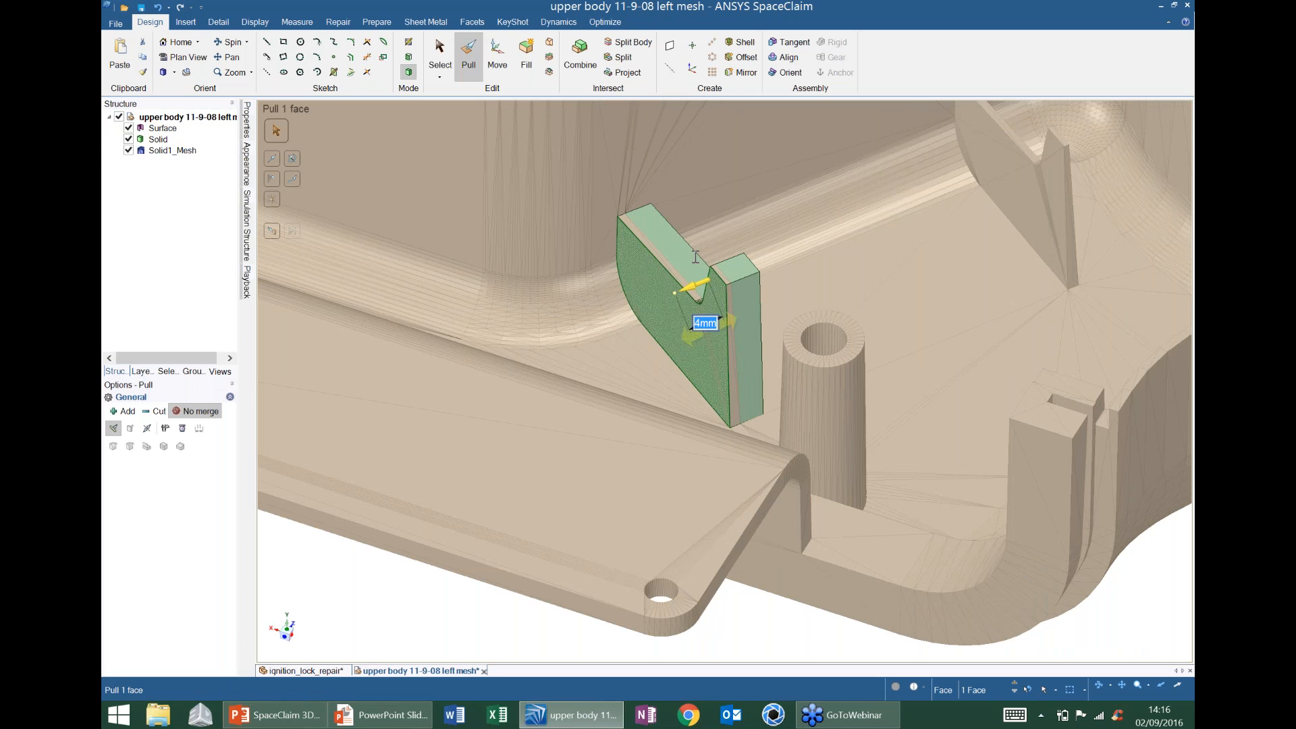
# - Convert the 3 mm fin solid to mesh and merge it into Solid1_Mesh
pyautogui.click(472, 23)
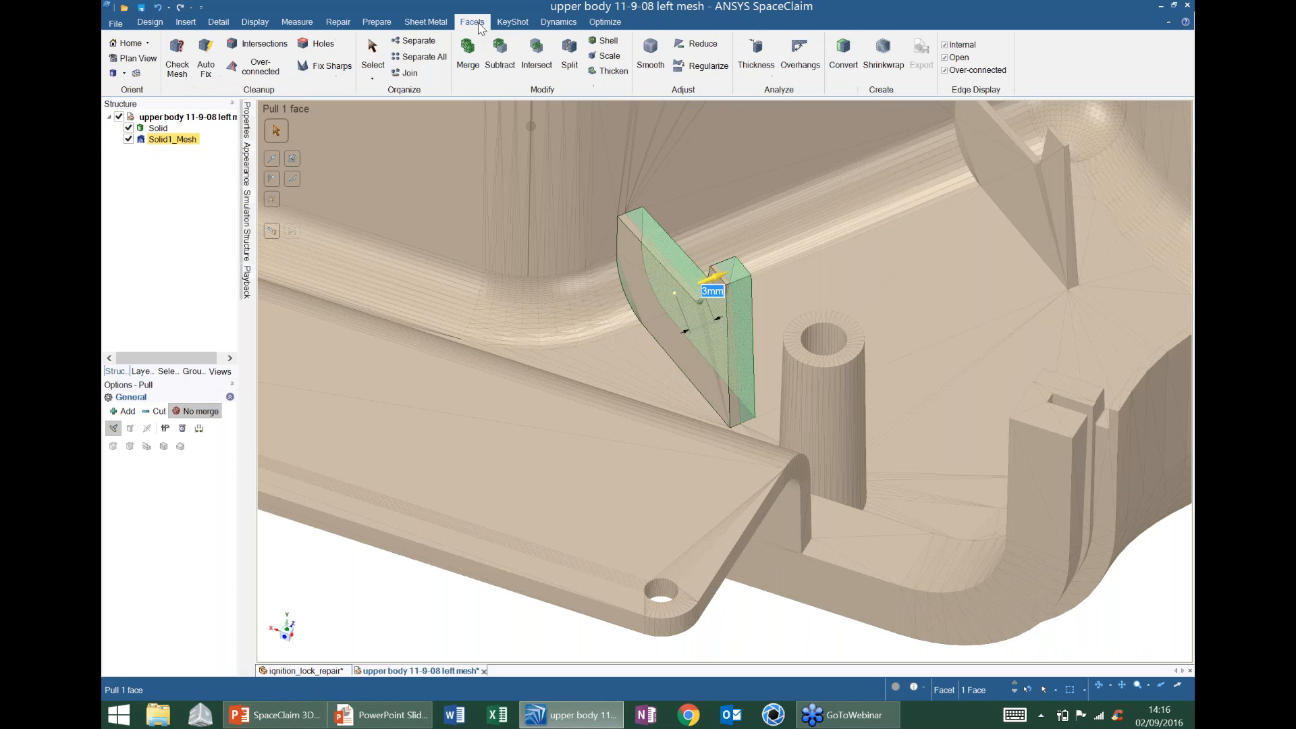
pyautogui.click(843, 52)
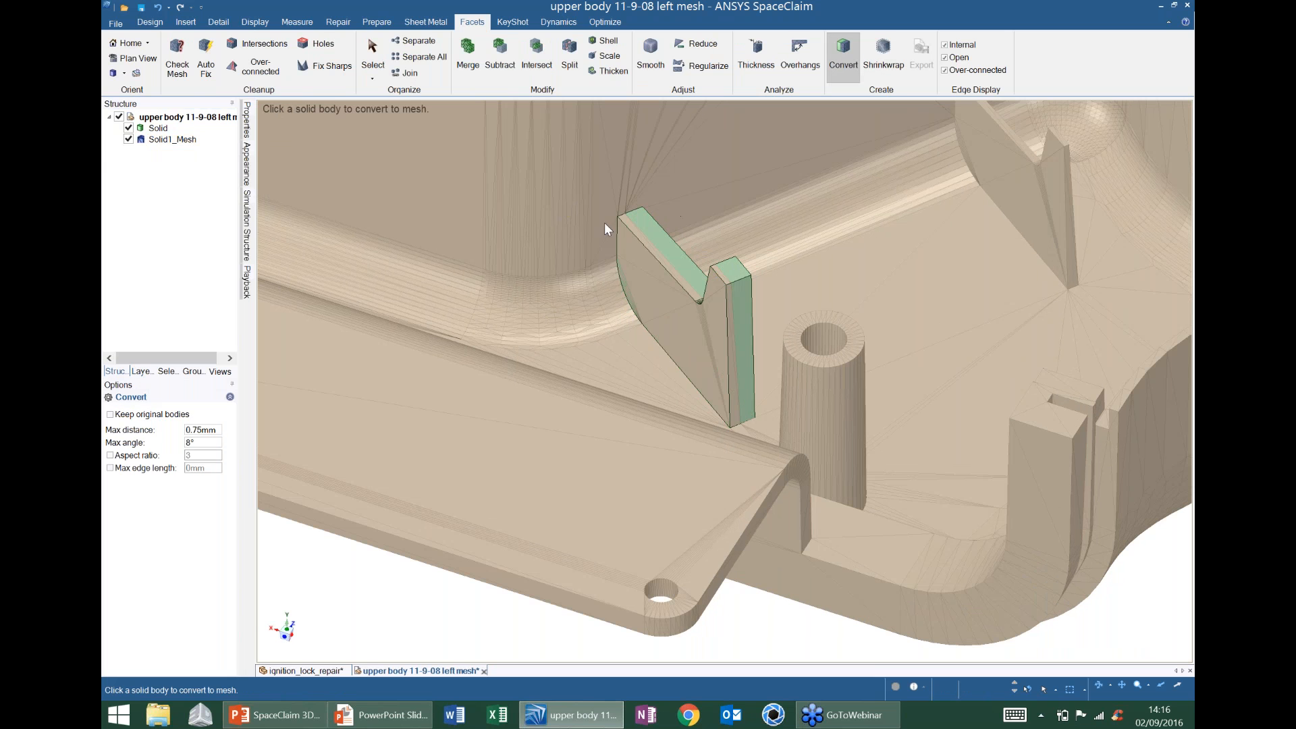
pyautogui.click(651, 237)
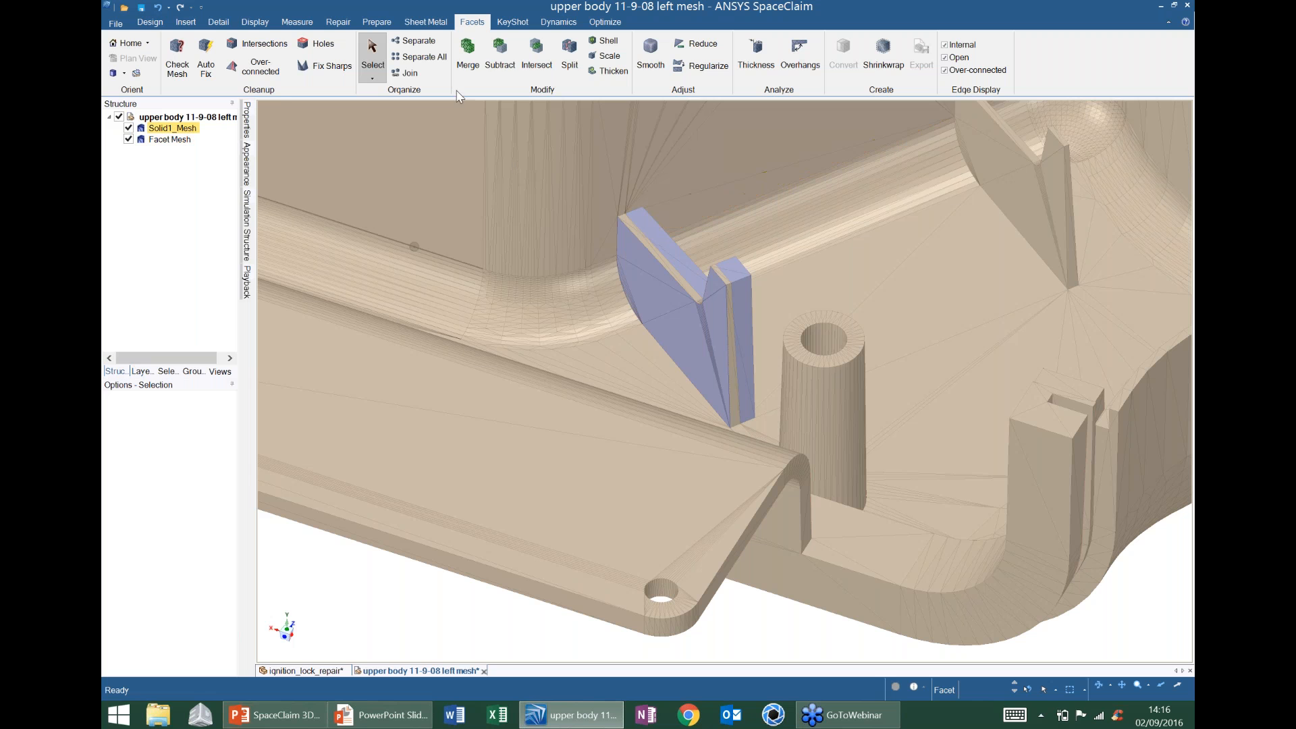
pyautogui.click(468, 54)
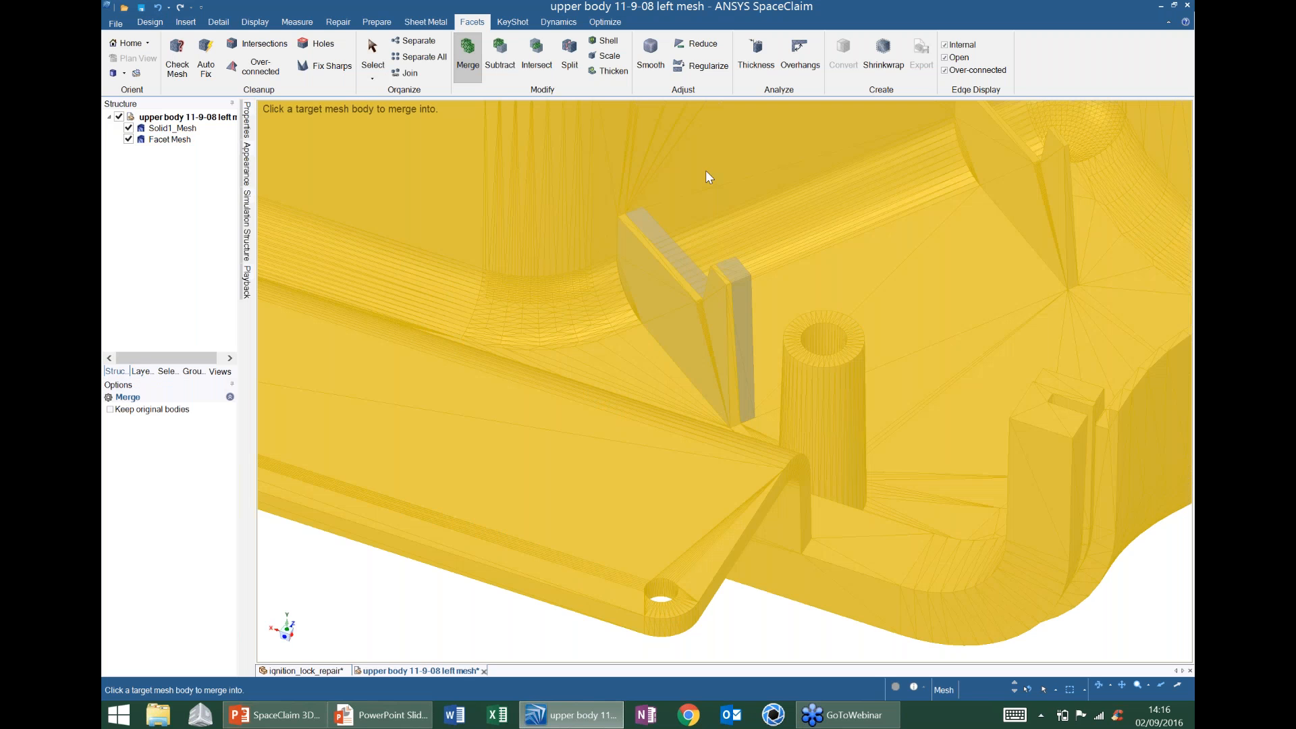
pyautogui.click(706, 170)
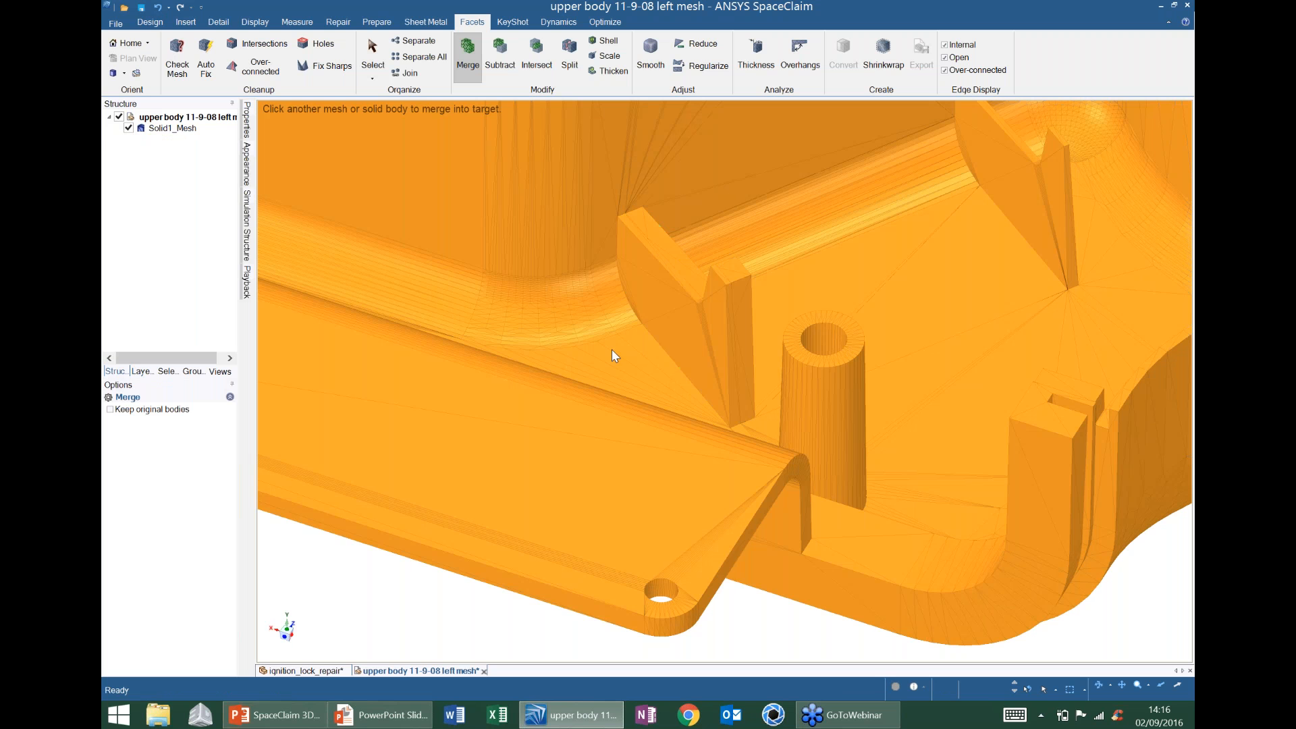
pyautogui.scroll(-1, 758, 329)
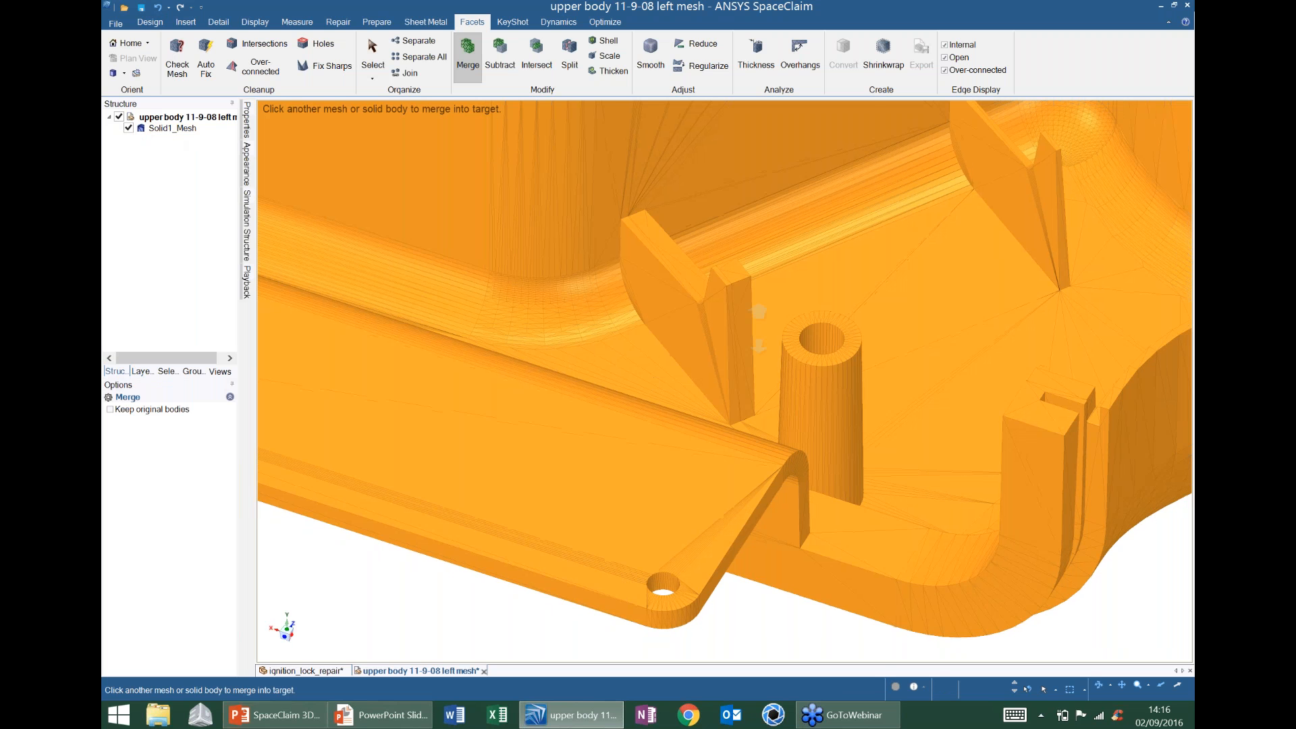
pyautogui.scroll(-3, 758, 328)
pyautogui.click(1172, 286)
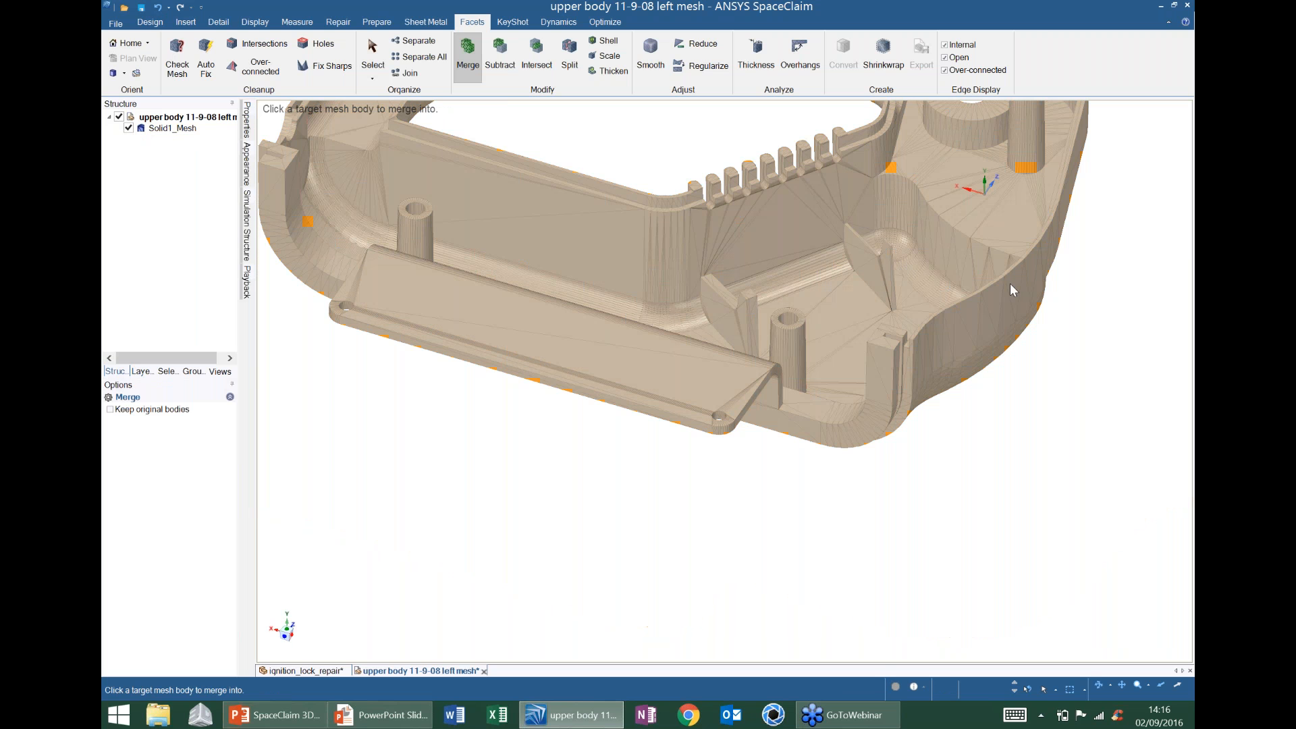
# - Select all facets of the second fin and paste them as a separate mesh body
pyautogui.scroll(2, 994, 315)
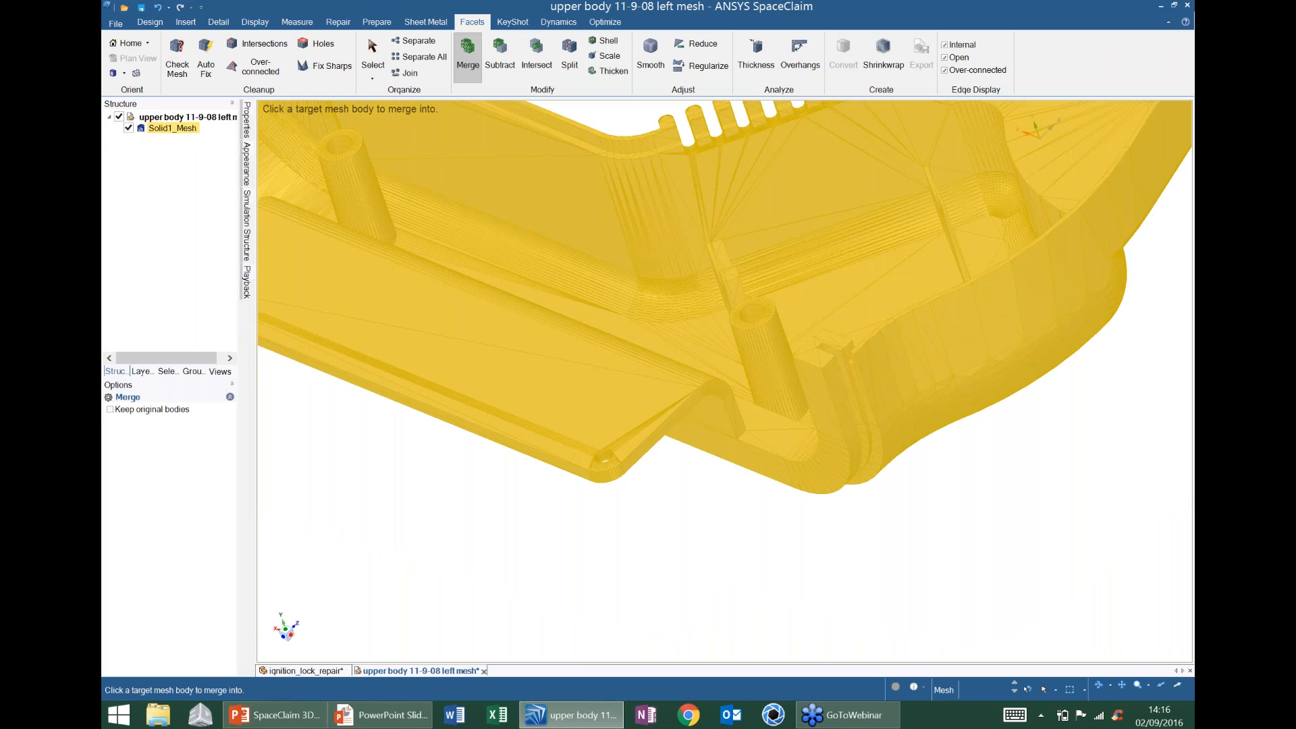
pyautogui.keyDown('shift'); pyautogui.moveTo(994, 315); pyautogui.dragTo(758, 429, button='middle'); pyautogui.keyUp('shift')
pyautogui.press('Escape')
pyautogui.moveTo(750, 350); pyautogui.dragTo(717, 375, button='middle')
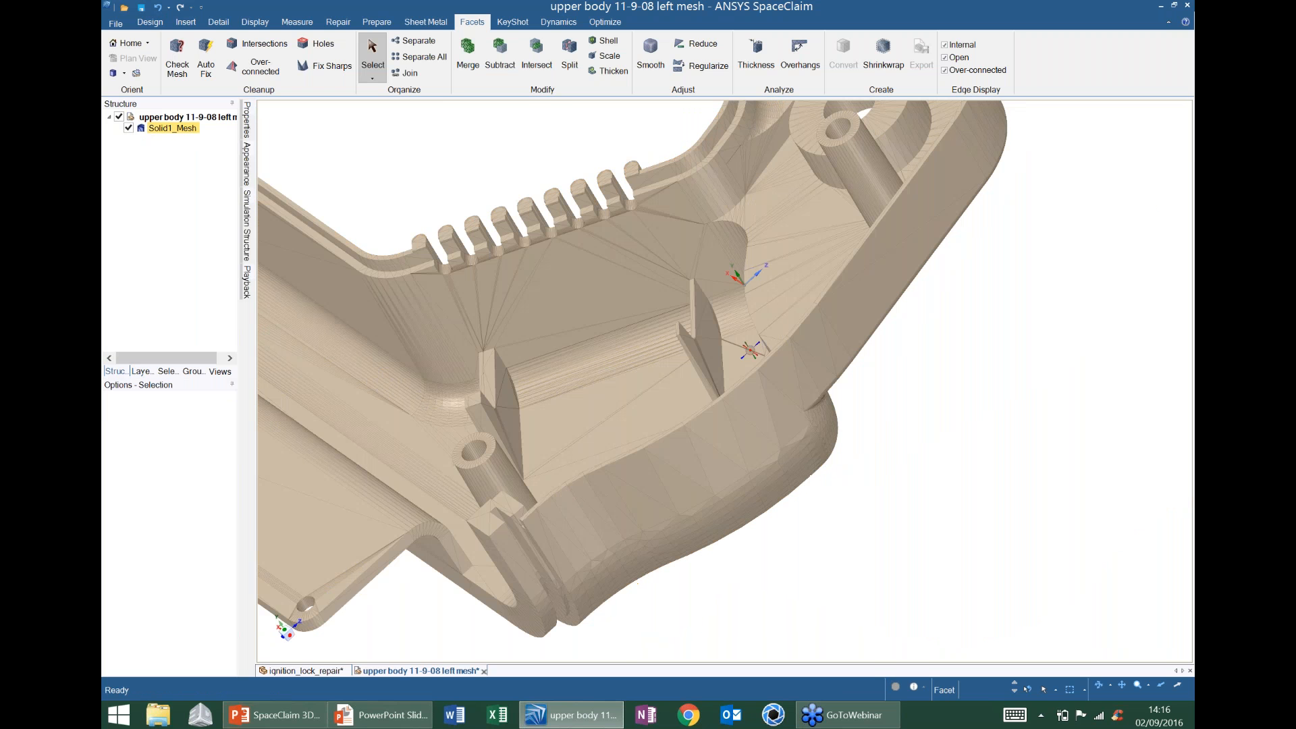
pyautogui.scroll(2, 707, 307)
pyautogui.doubleClick(707, 308)
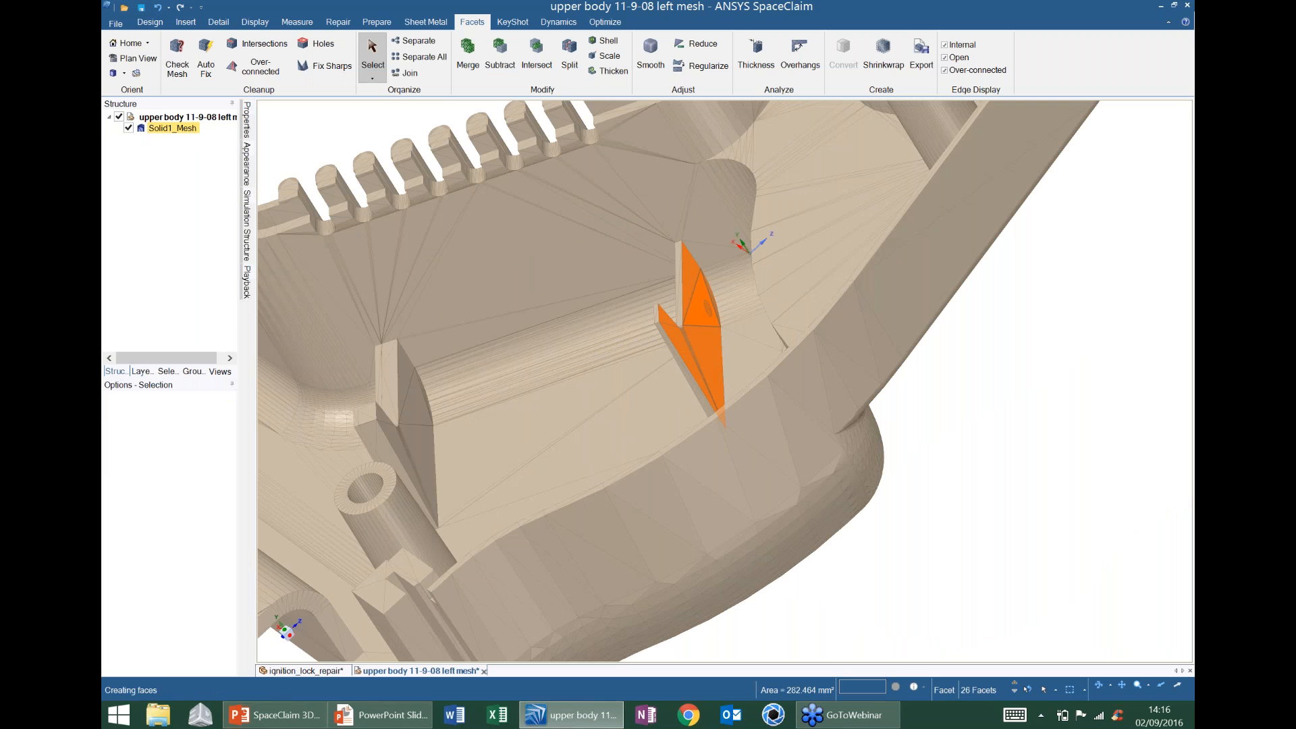
pyautogui.hotkey('ctrl', 'v')
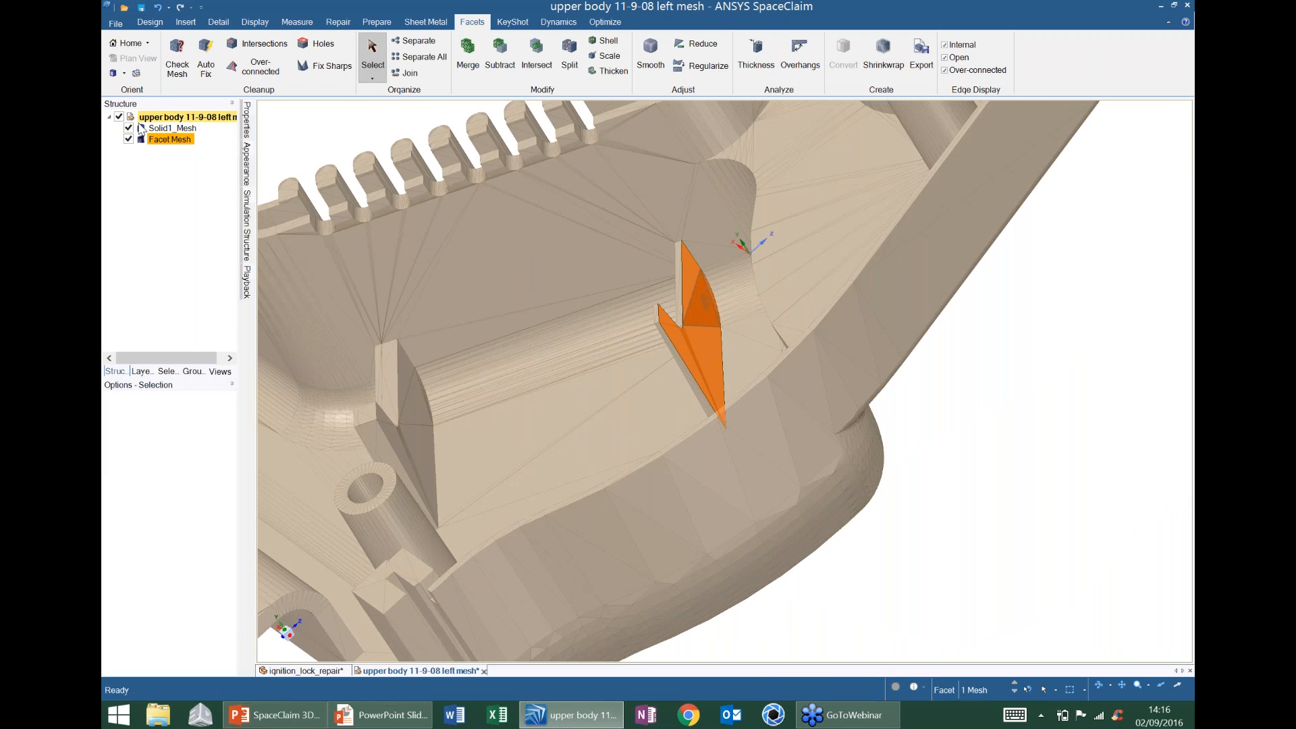
# - Hide Solid1_Mesh and convert the copied fin mesh to a merged-face surface
pyautogui.click(129, 129)
pyautogui.moveTo(553, 304); pyautogui.dragTo(658, 314, button='middle')
pyautogui.rightClick(193, 140)
pyautogui.moveTo(247, 150)
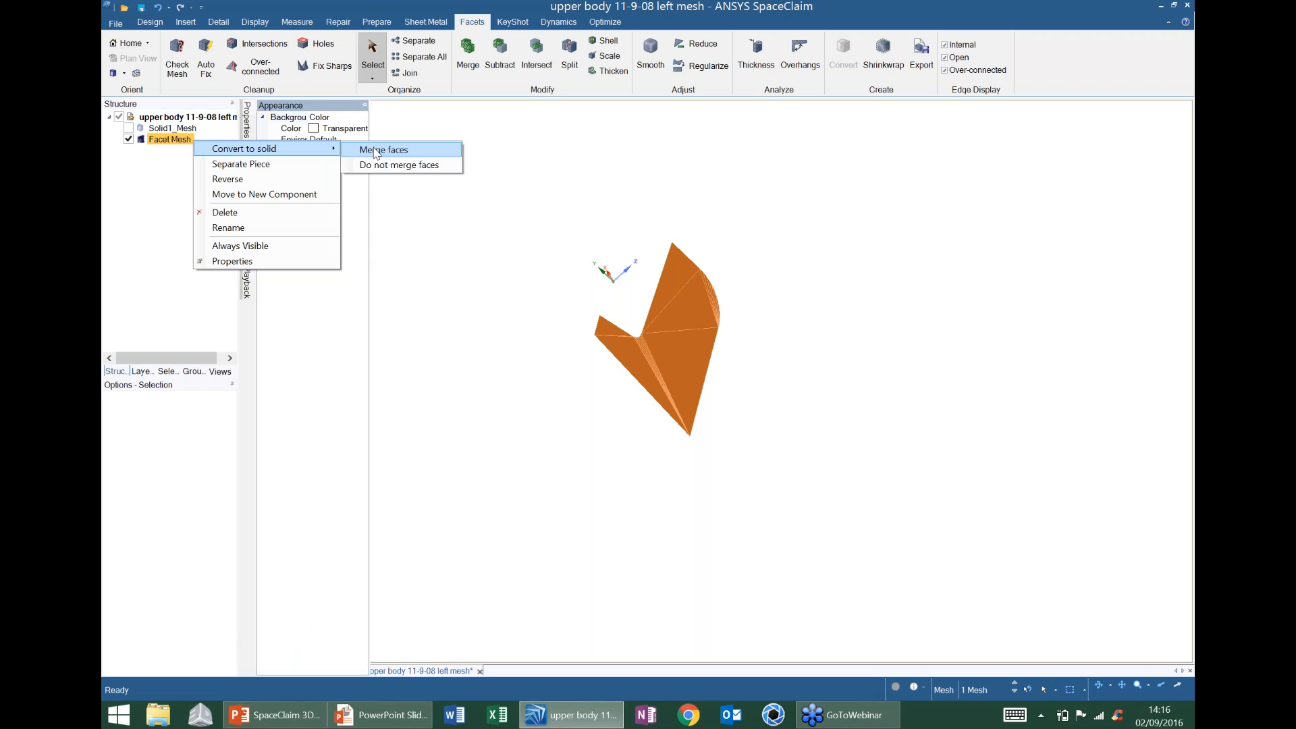
pyautogui.click(375, 150)
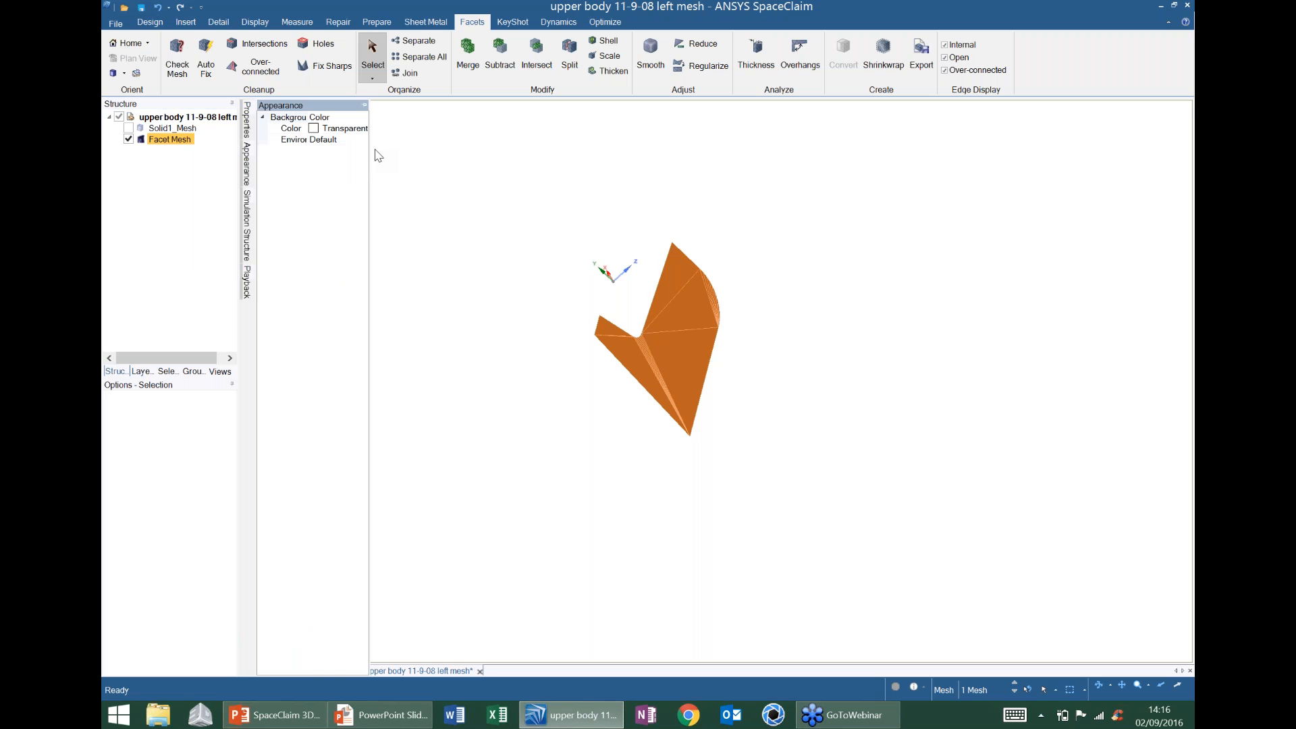
pyautogui.moveTo(607, 321); pyautogui.dragTo(709, 324, button='middle')
pyautogui.keyDown('shift'); pyautogui.moveTo(709, 323); pyautogui.dragTo(804, 308, button='middle'); pyautogui.keyUp('shift')
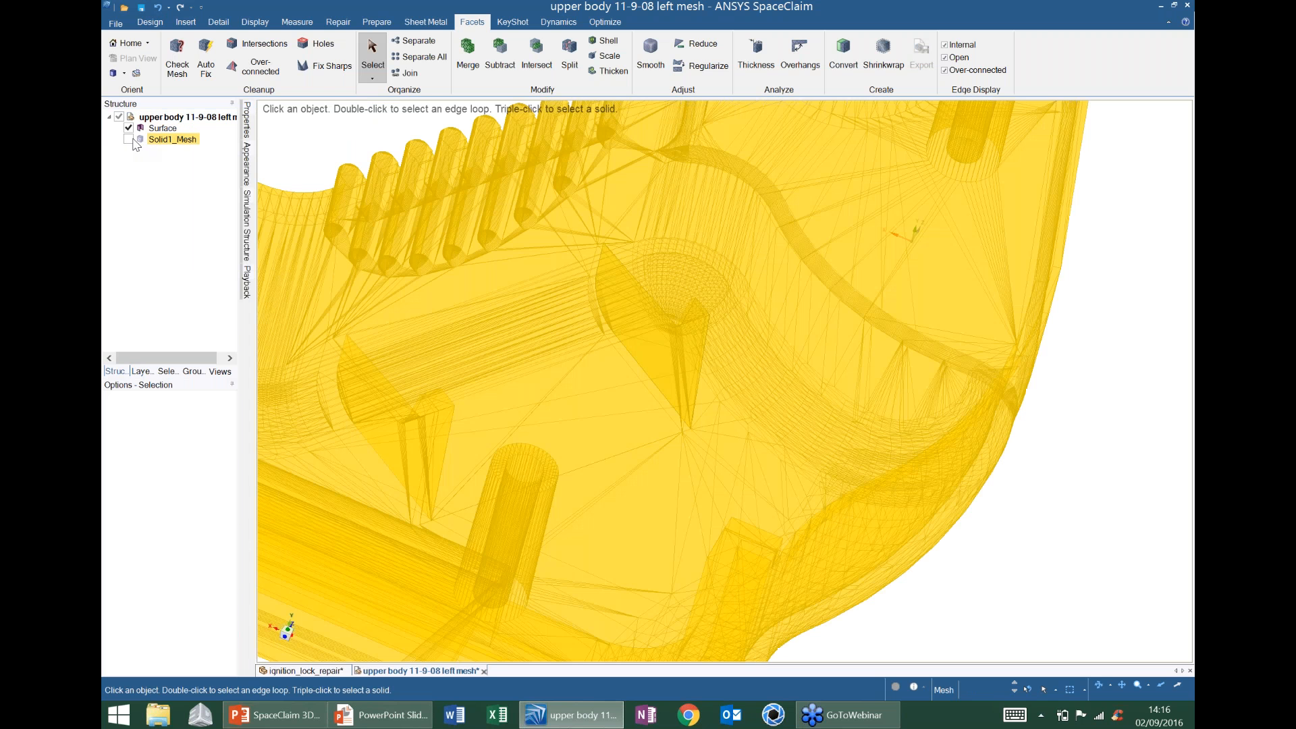
# - Show Solid1_Mesh again and pull the fin surface into a 3 mm solid
pyautogui.click(130, 139)
pyautogui.moveTo(683, 290); pyautogui.dragTo(523, 306, button='middle')
pyautogui.click(595, 293)
pyautogui.click(150, 22)
pyautogui.click(466, 61)
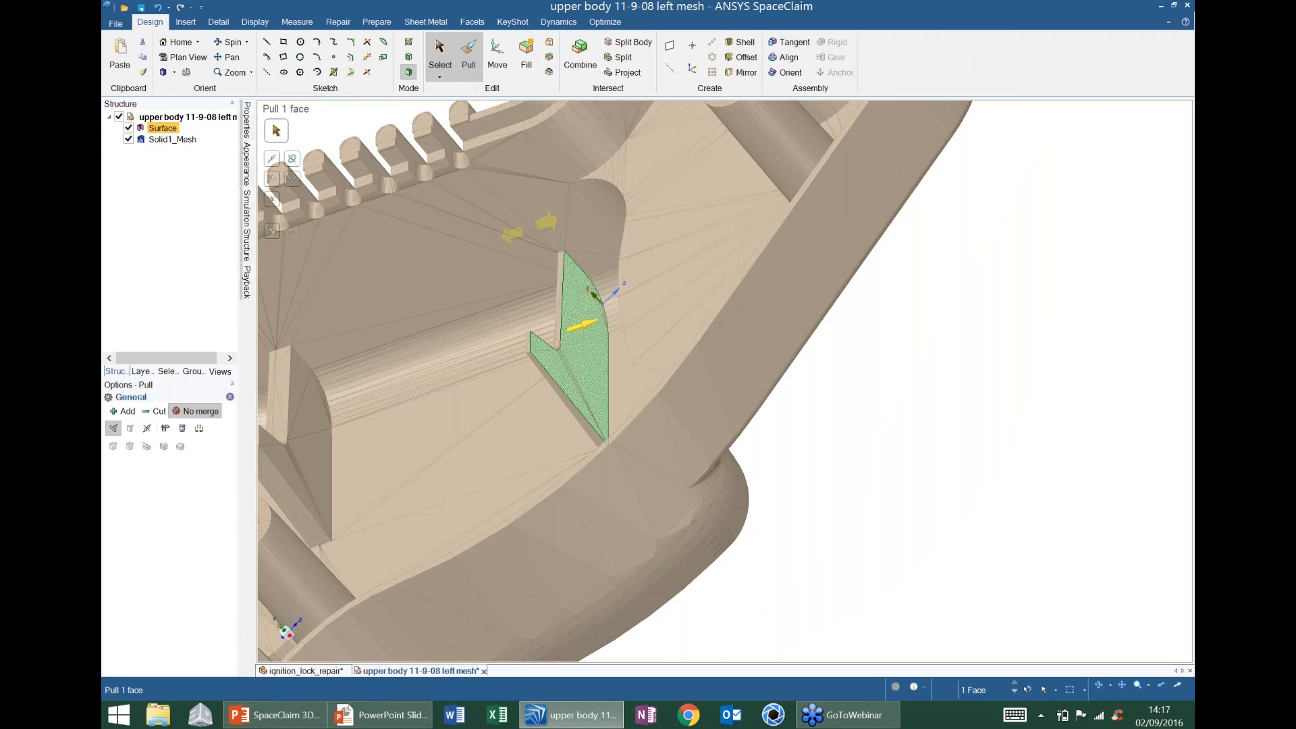
pyautogui.moveTo(624, 314); pyautogui.dragTo(606, 326)
pyautogui.write('3')
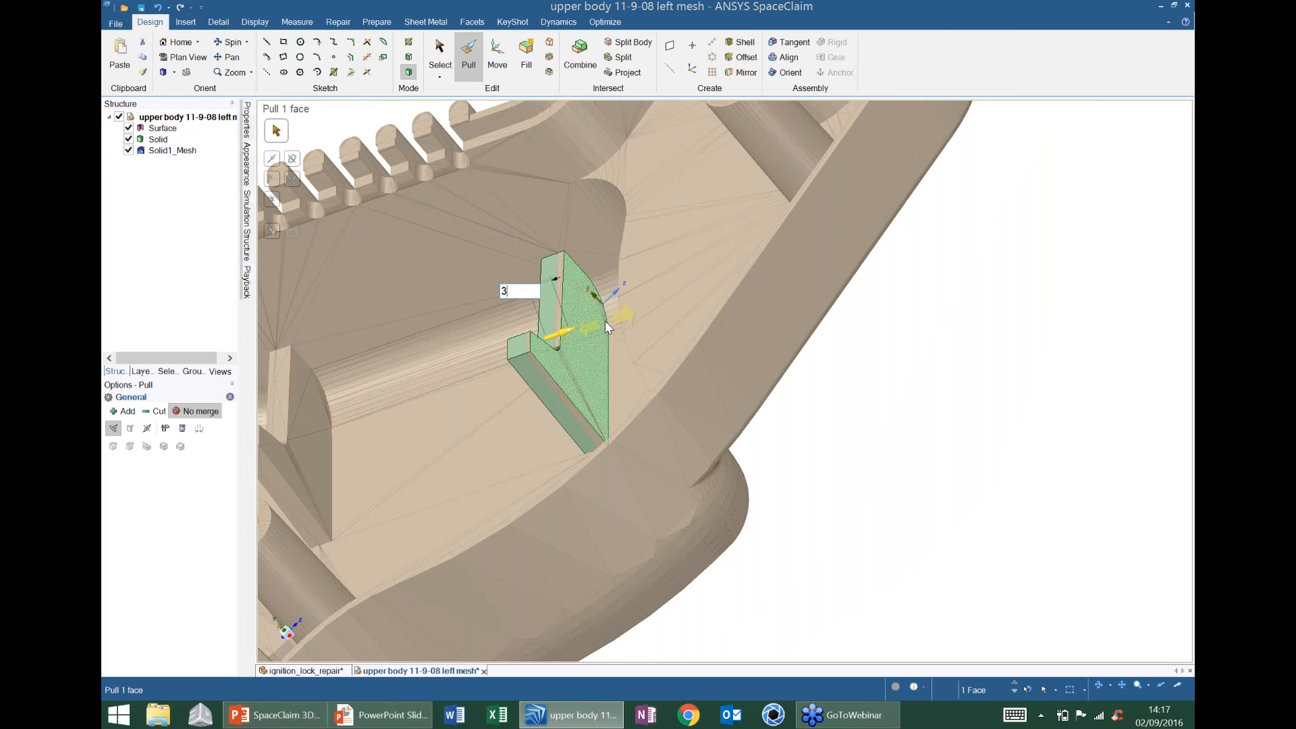
pyautogui.press('Return')
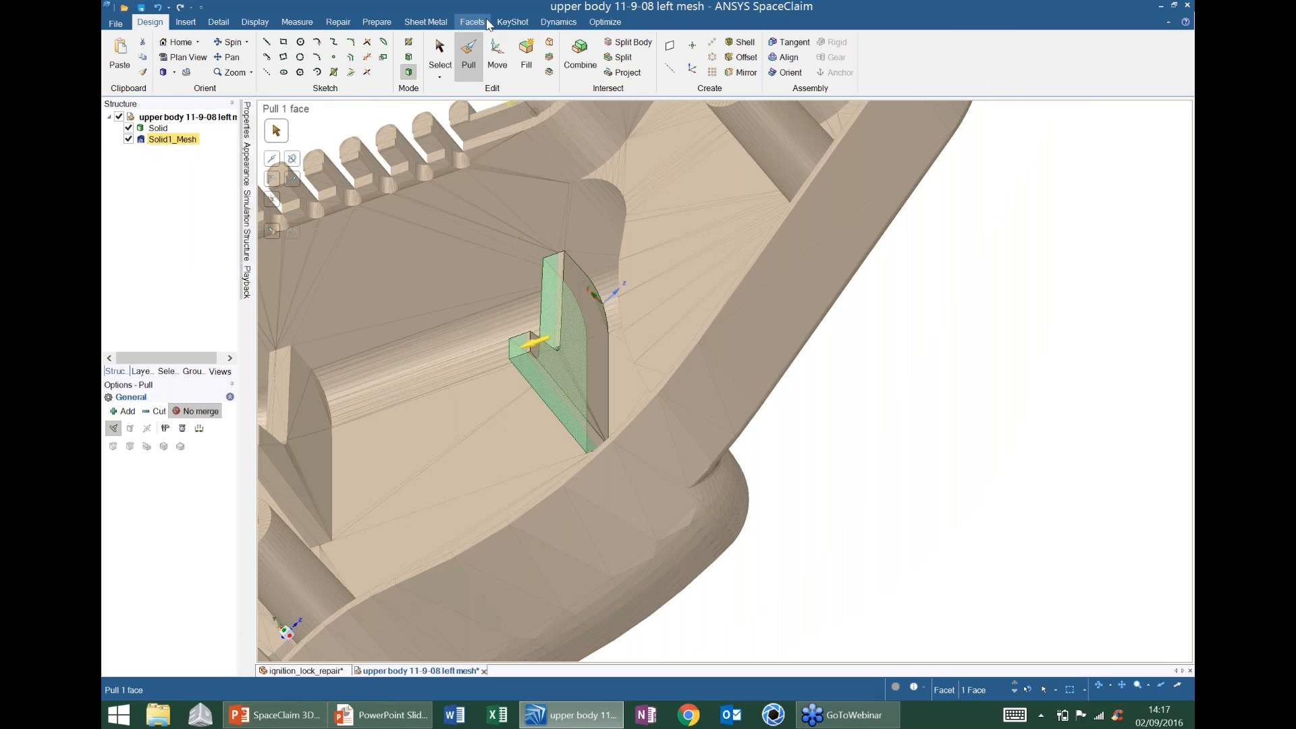
# - Convert the fin solid to mesh and merge it into Solid1_Mesh, then view the whole part
pyautogui.click(472, 22)
pyautogui.click(845, 52)
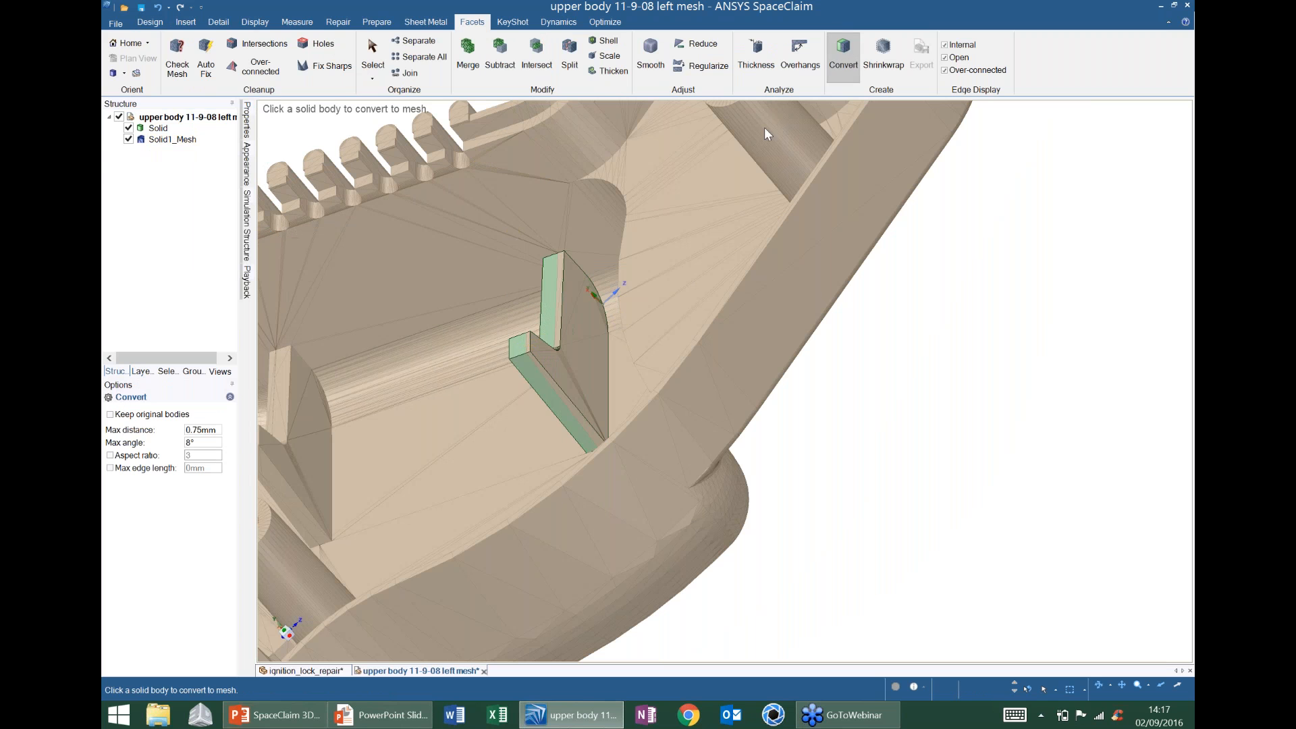
pyautogui.click(547, 283)
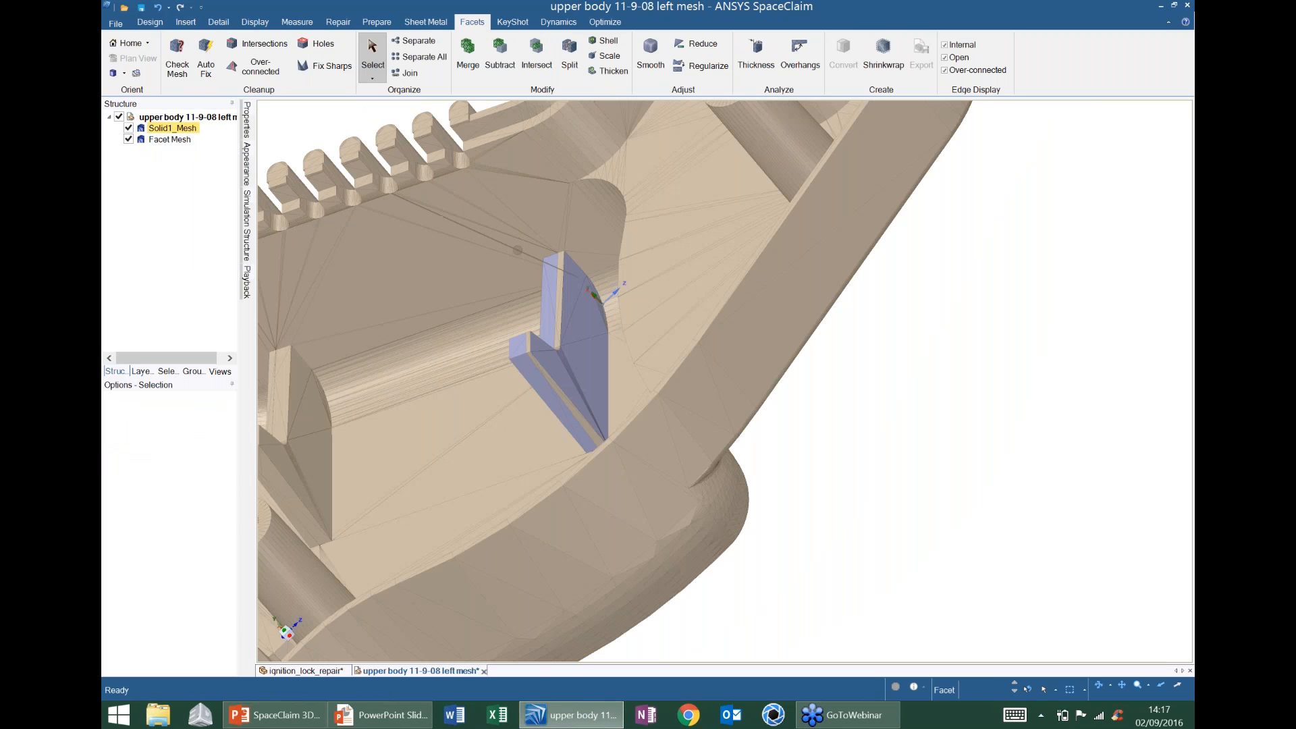
pyautogui.moveTo(517, 250); pyautogui.dragTo(607, 248, button='middle')
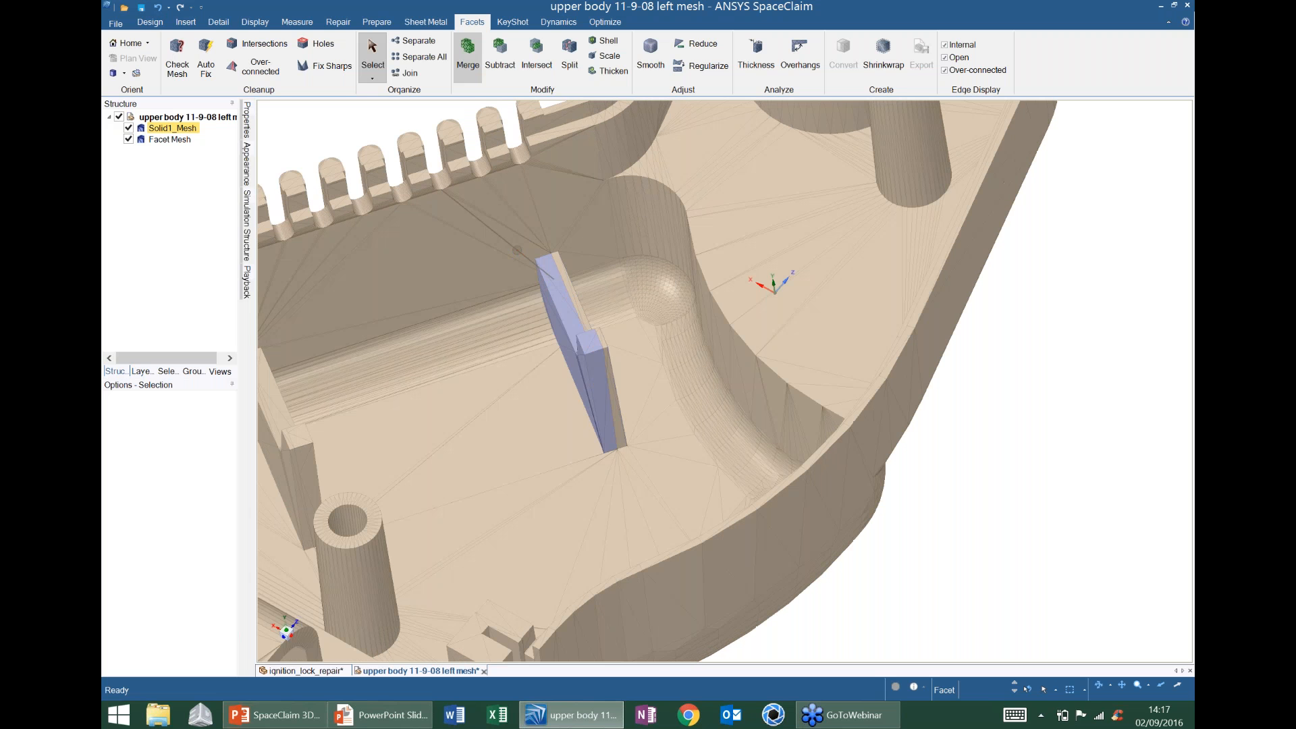
pyautogui.click(468, 54)
pyautogui.click(584, 225)
pyautogui.click(561, 267)
pyautogui.press('h')
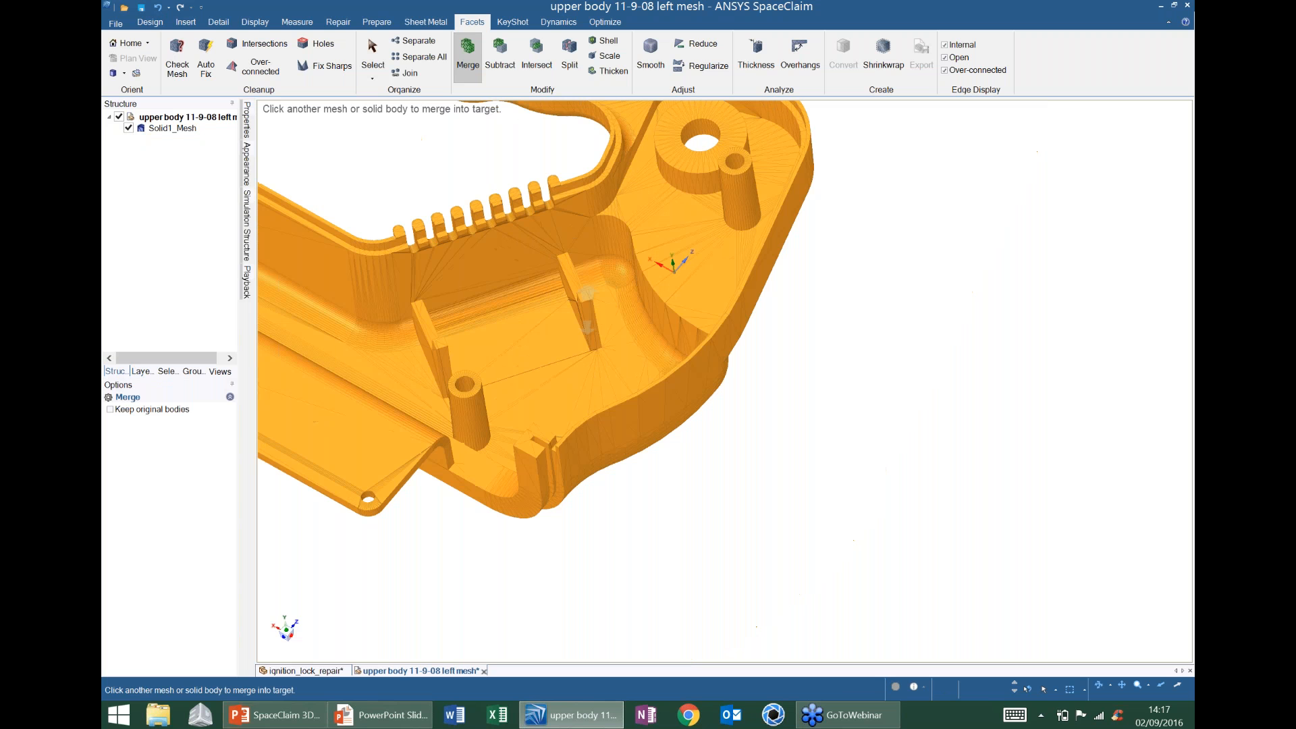
pyautogui.moveTo(587, 311)
pyautogui.mouseDown(button='middle')
pyautogui.moveTo(588, 260)
pyautogui.moveTo(748, 353)
pyautogui.mouseUp(button='middle')
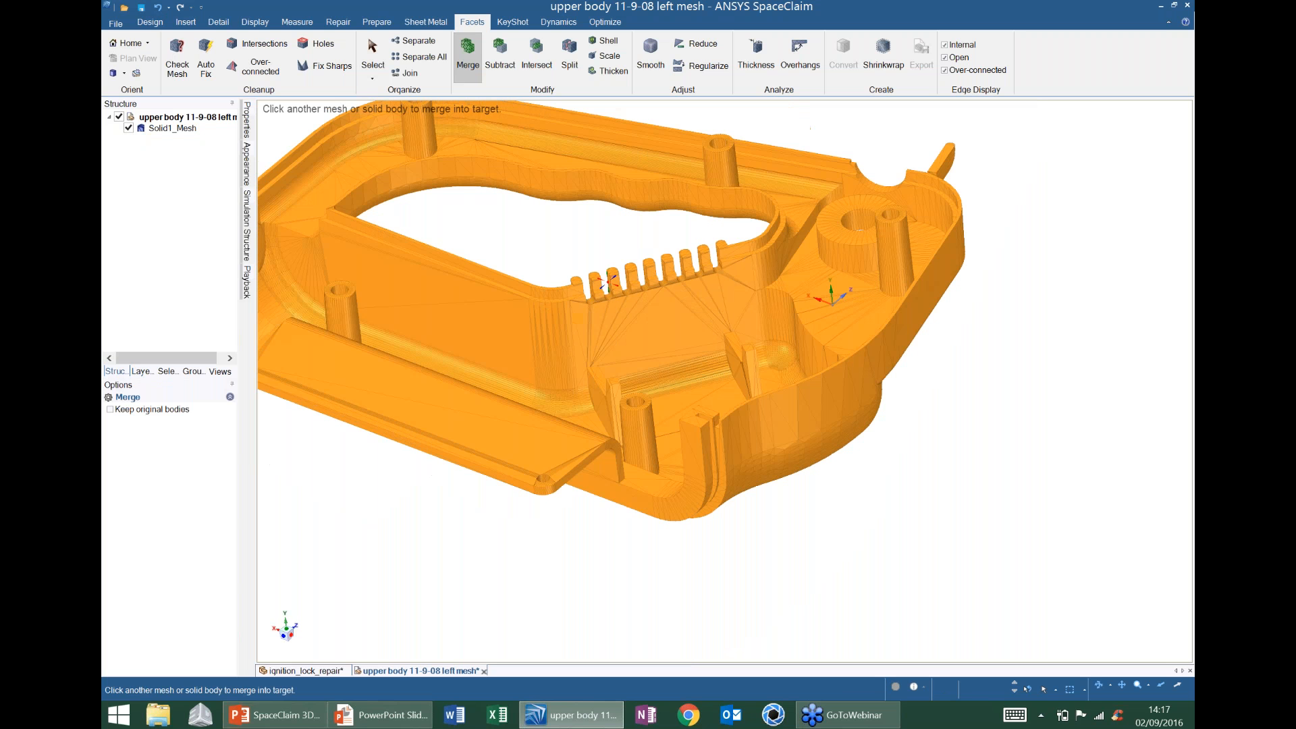
pyautogui.moveTo(608, 282); pyautogui.dragTo(646, 268, button='middle')
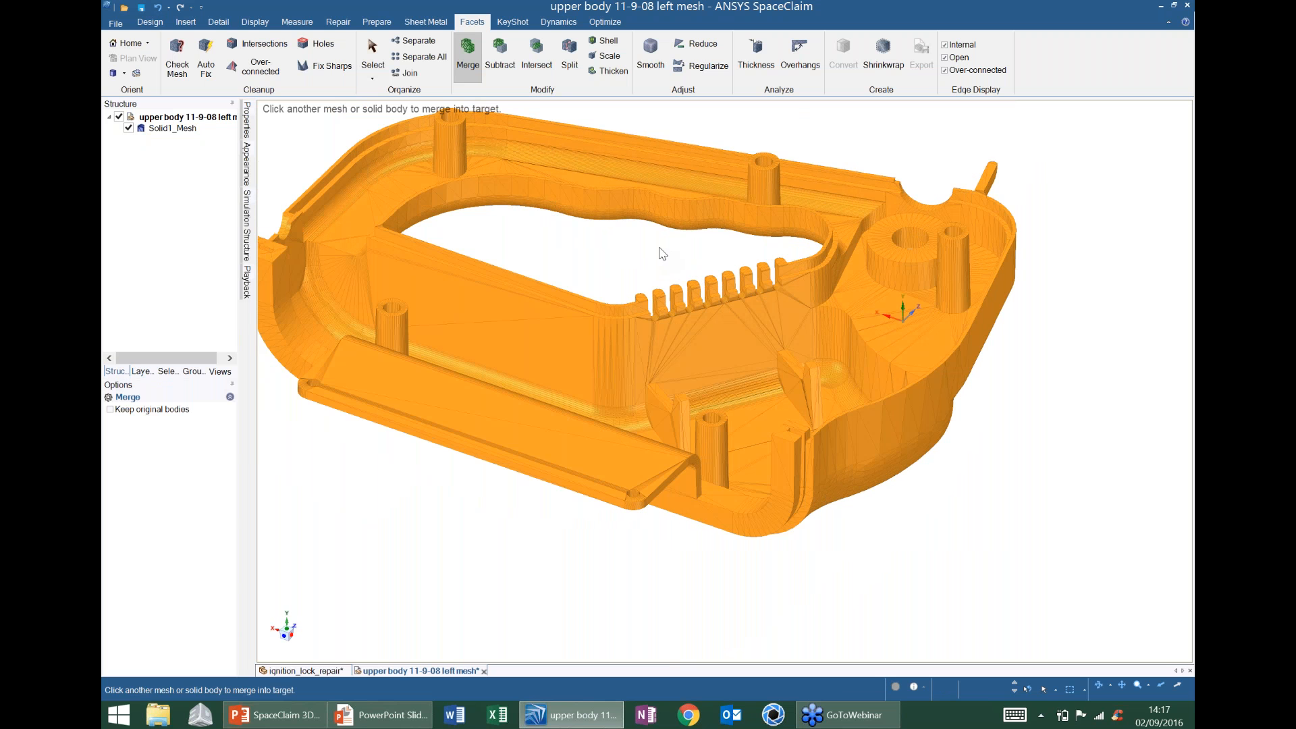
pyautogui.moveTo(664, 257); pyautogui.dragTo(680, 307, button='middle')
# - Open the teeth_model document as a third tab
pyautogui.press('Escape')
pyautogui.click(117, 23)
pyautogui.click(138, 79)
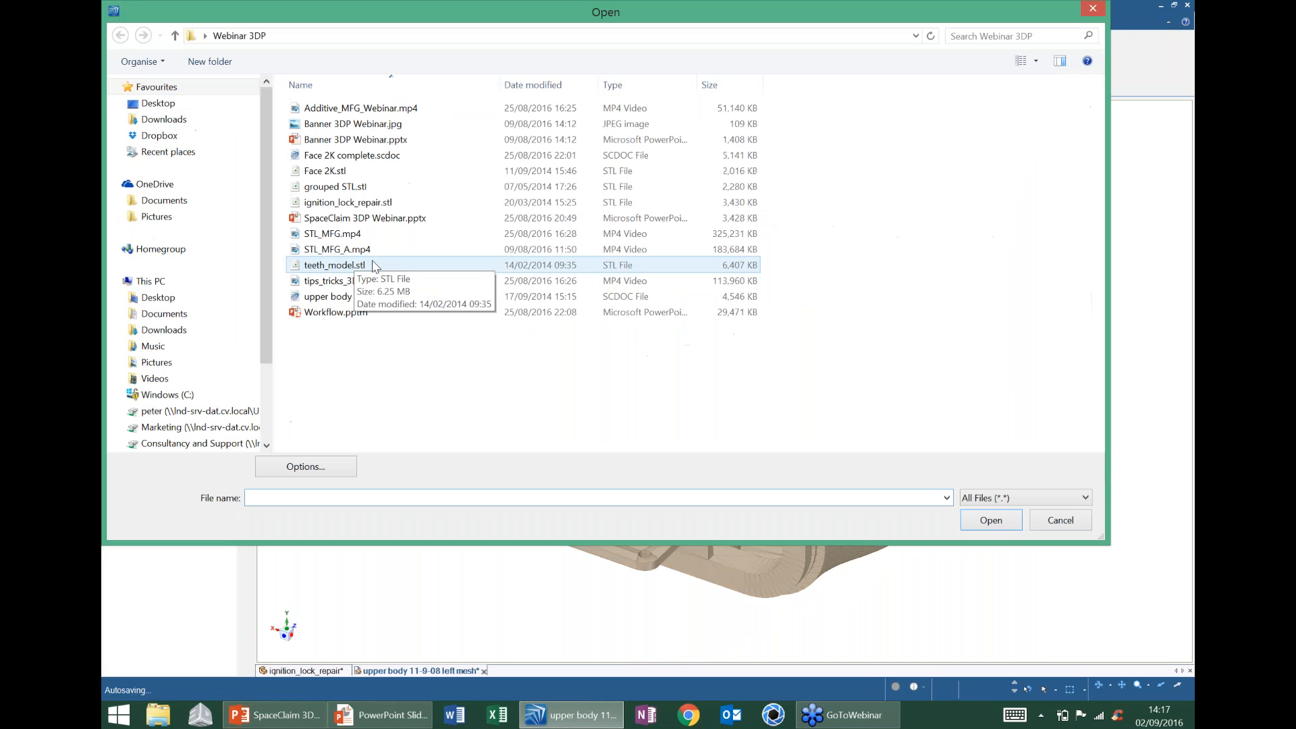
pyautogui.doubleClick(318, 257)
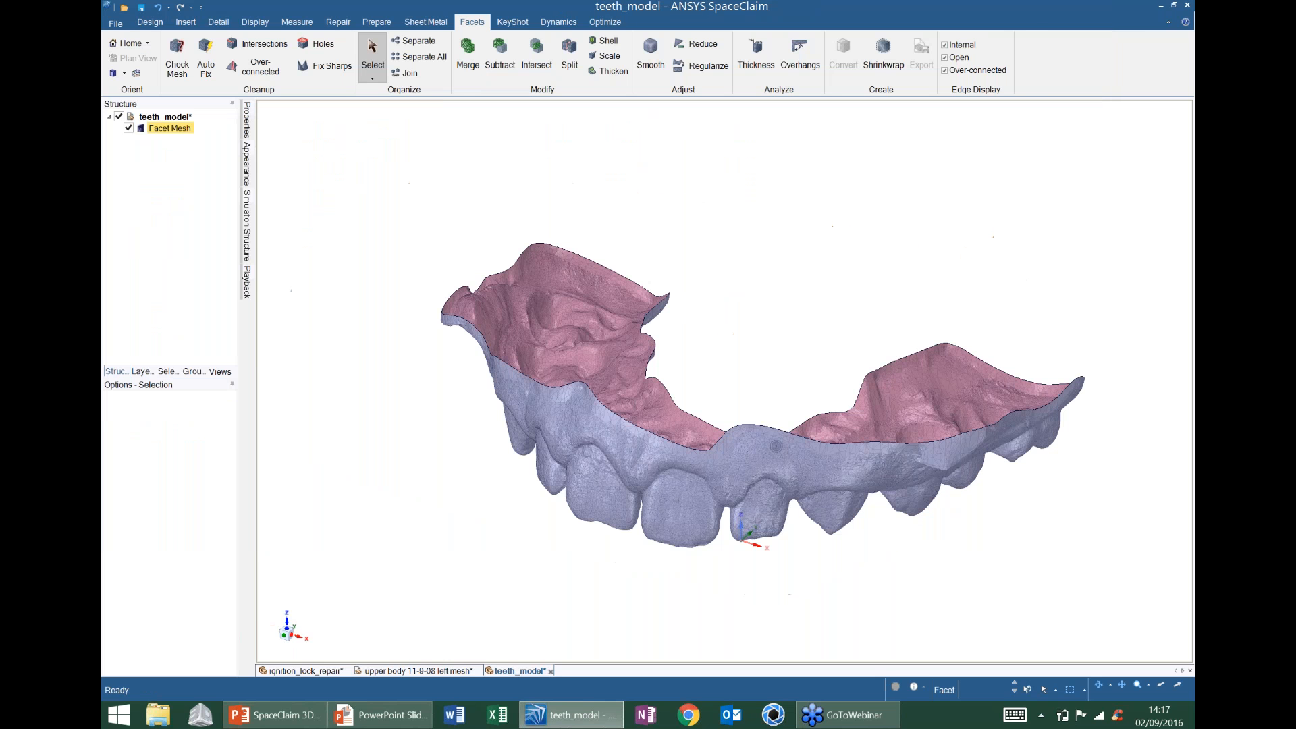
pyautogui.moveTo(788, 357)
pyautogui.mouseDown(button='middle')
pyautogui.moveTo(780, 306)
pyautogui.moveTo(738, 393)
pyautogui.moveTo(771, 392)
pyautogui.moveTo(811, 296)
pyautogui.moveTo(803, 405)
pyautogui.mouseUp(button='middle')
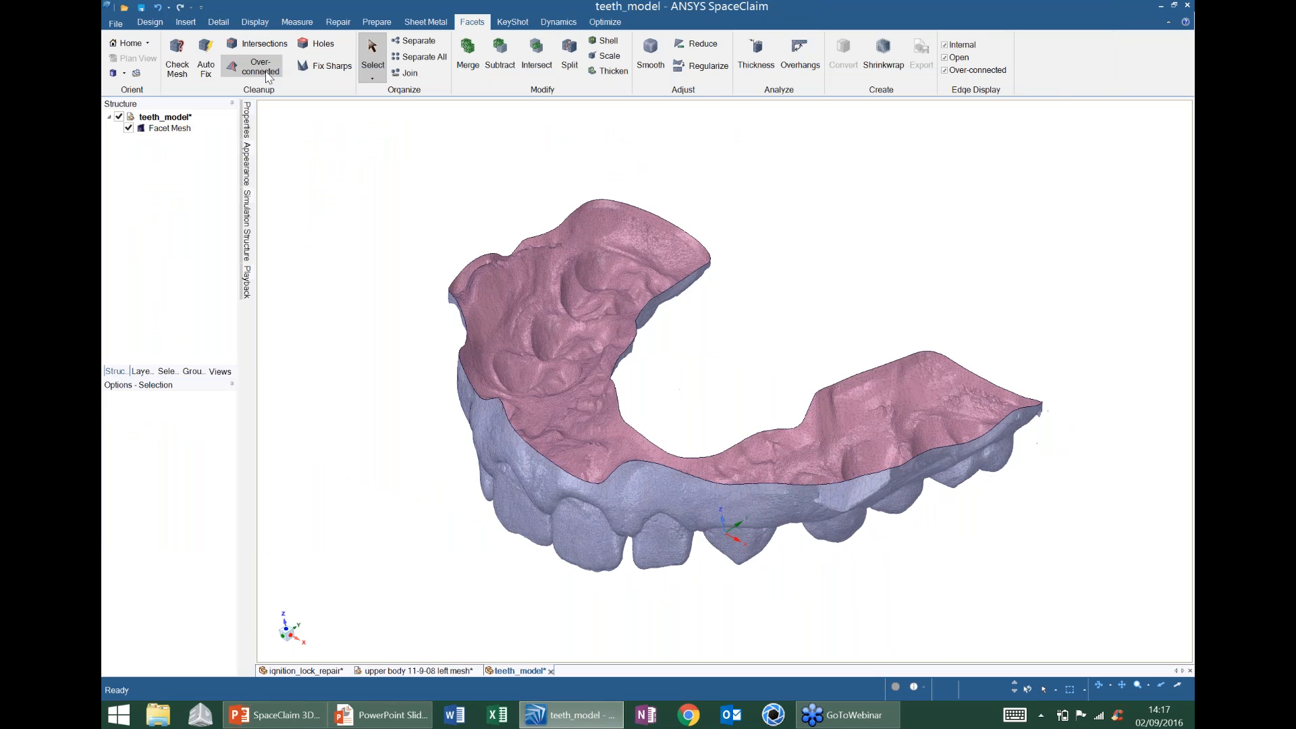
# - Run Check Mesh on the teeth mesh, then close it and return to Select
pyautogui.click(177, 59)
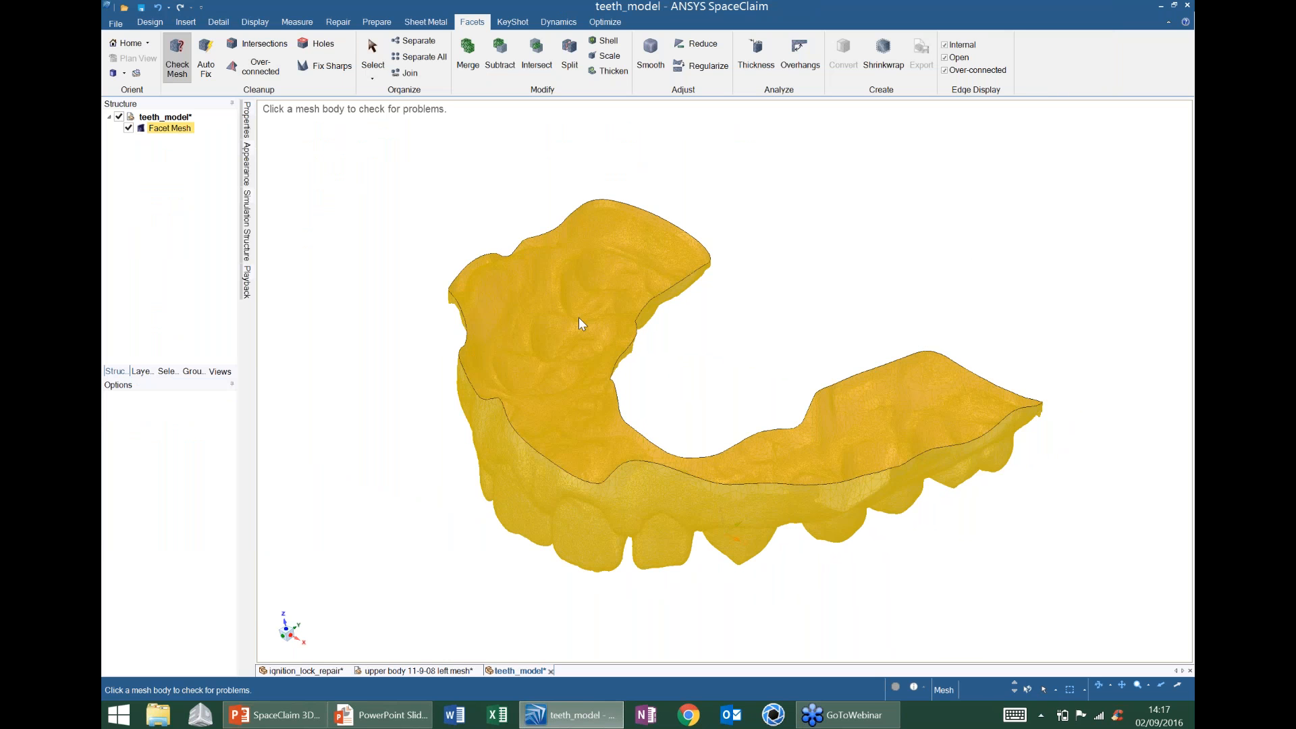
pyautogui.click(578, 318)
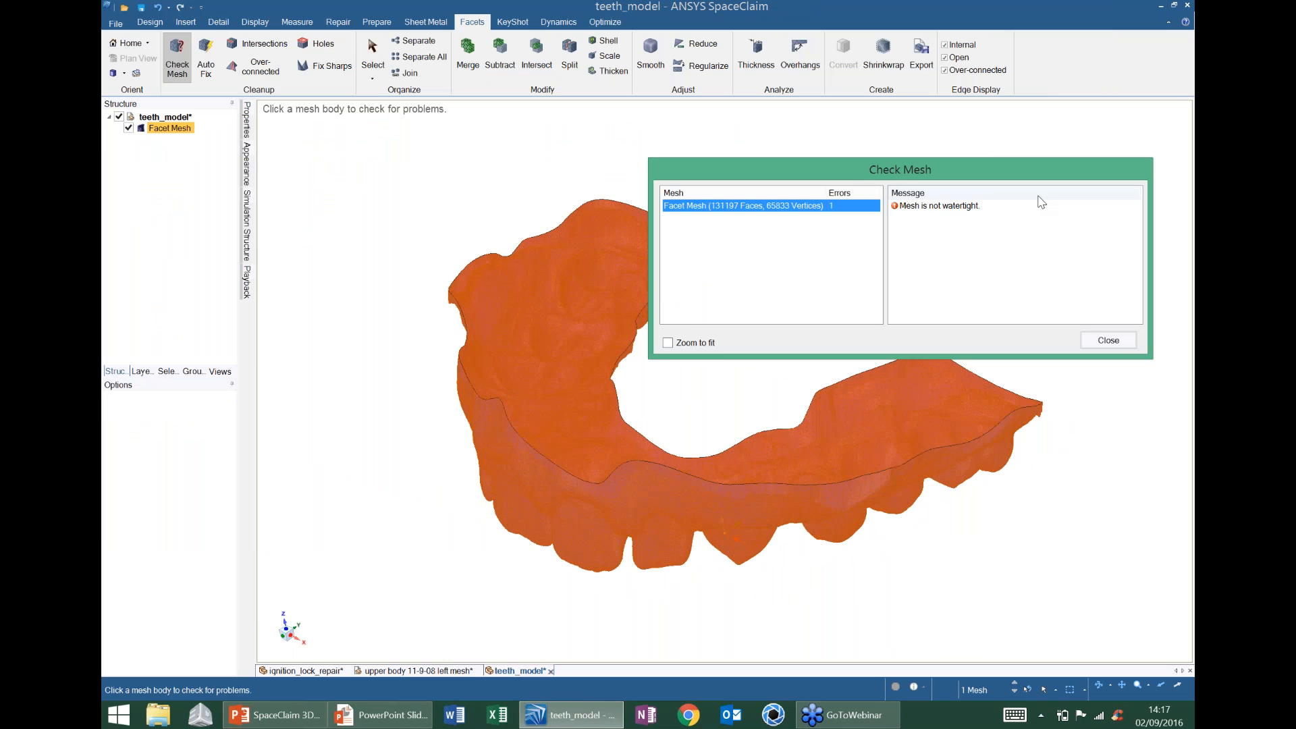
pyautogui.click(1123, 343)
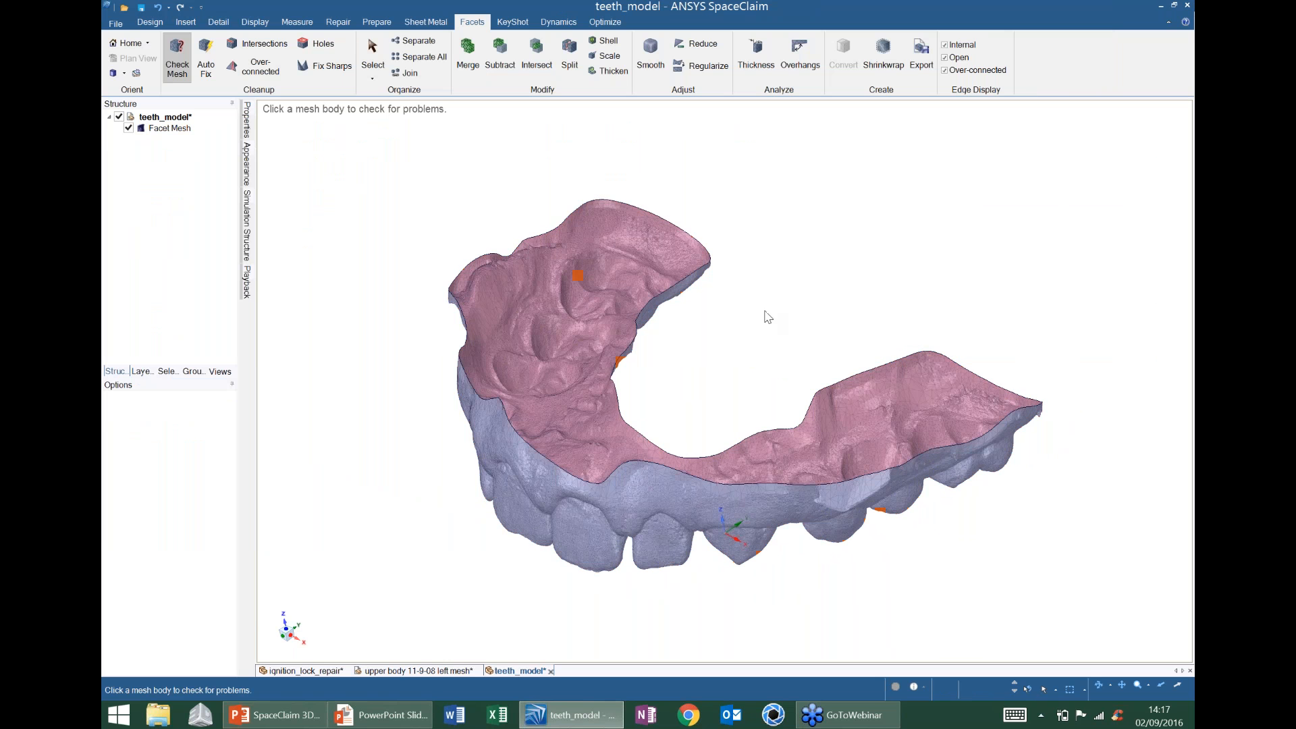
pyautogui.press('Escape')
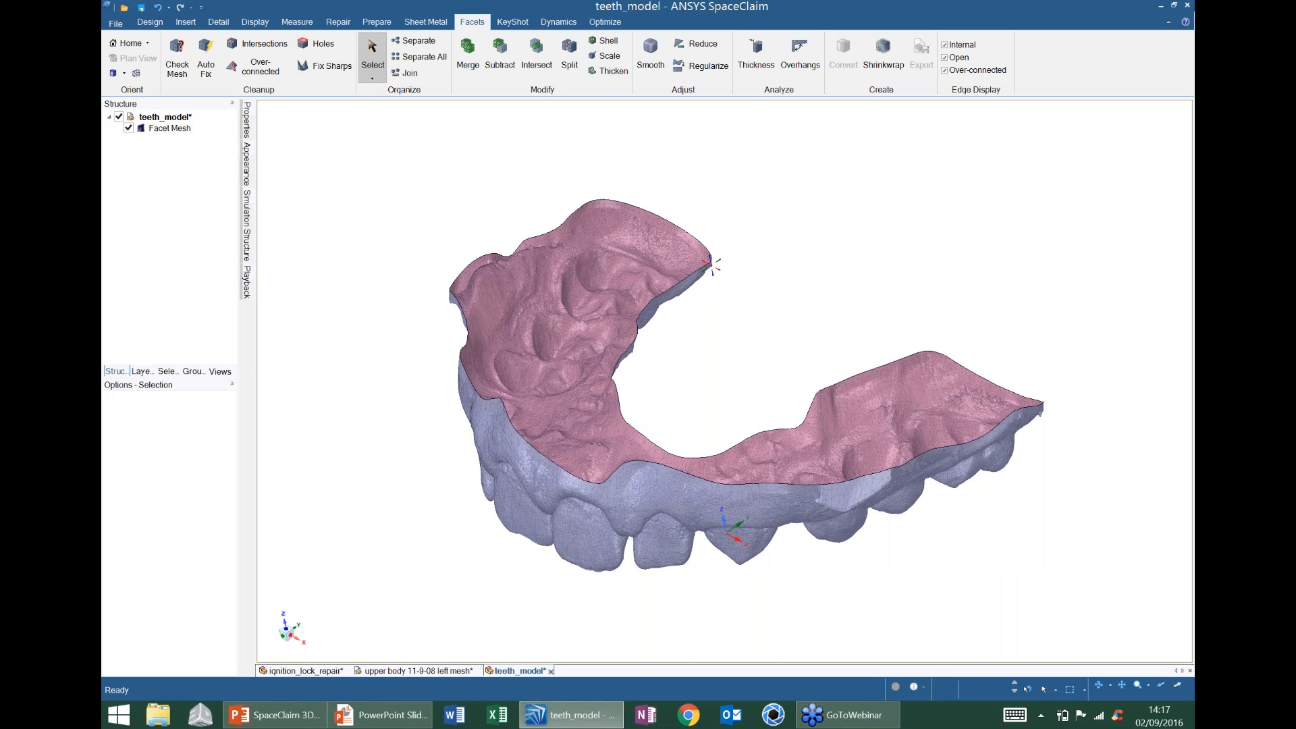
# - Orbit and zoom in on the open boundary edge along the arch's inner side
pyautogui.moveTo(574, 501); pyautogui.dragTo(579, 475, button='middle')
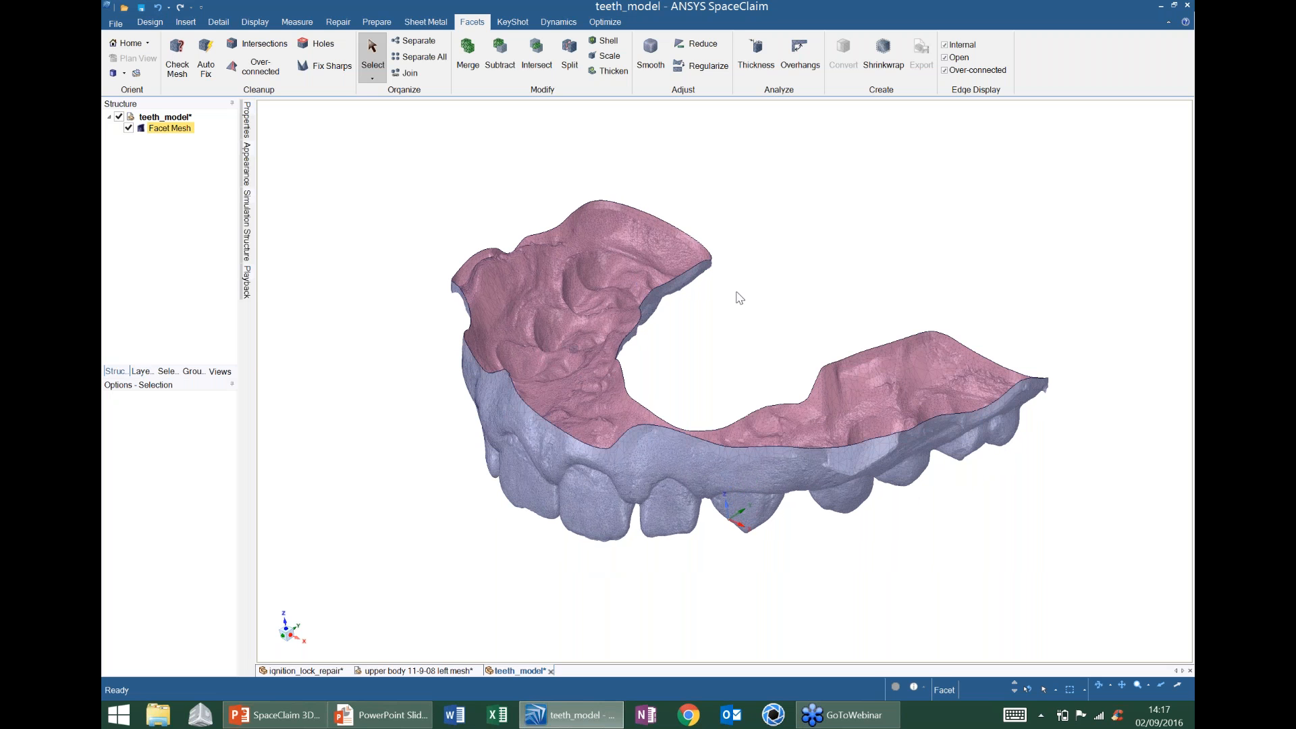
pyautogui.moveTo(740, 298)
pyautogui.mouseDown(button='middle')
pyautogui.moveTo(729, 225)
pyautogui.moveTo(671, 301)
pyautogui.moveTo(640, 282)
pyautogui.moveTo(781, 295)
pyautogui.moveTo(717, 312)
pyautogui.moveTo(698, 363)
pyautogui.moveTo(723, 281)
pyautogui.moveTo(698, 345)
pyautogui.moveTo(745, 344)
pyautogui.moveTo(665, 438)
pyautogui.moveTo(811, 382)
pyautogui.moveTo(813, 324)
pyautogui.mouseUp(button='middle')
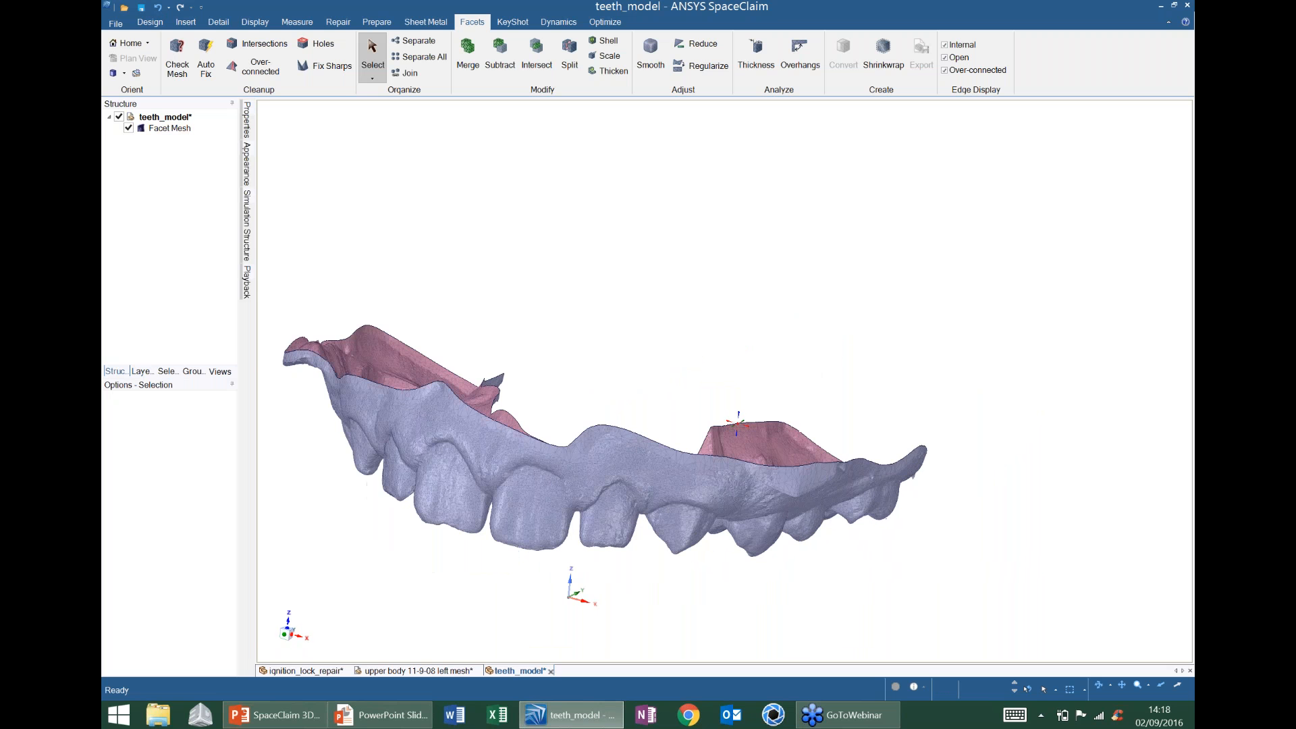
pyautogui.moveTo(738, 422); pyautogui.dragTo(633, 365, button='middle')
pyautogui.scroll(3, 592, 410)
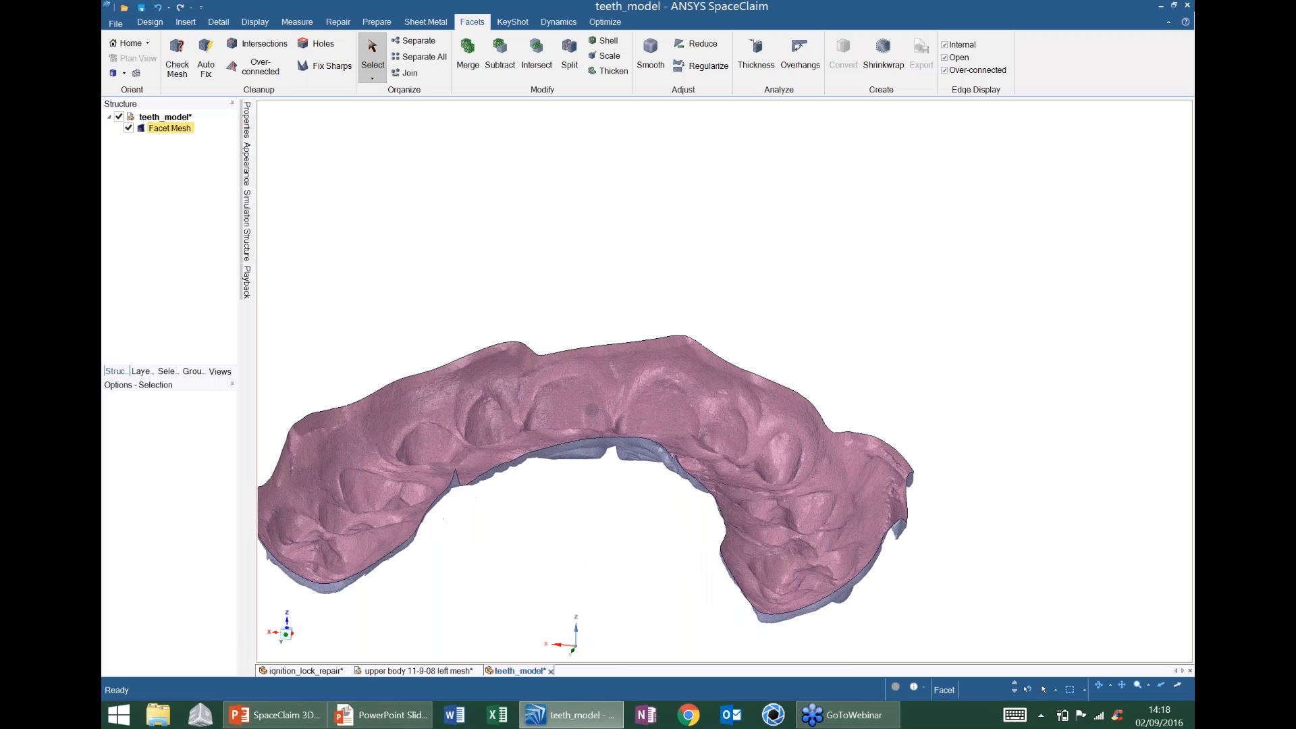
pyautogui.scroll(2, 592, 410)
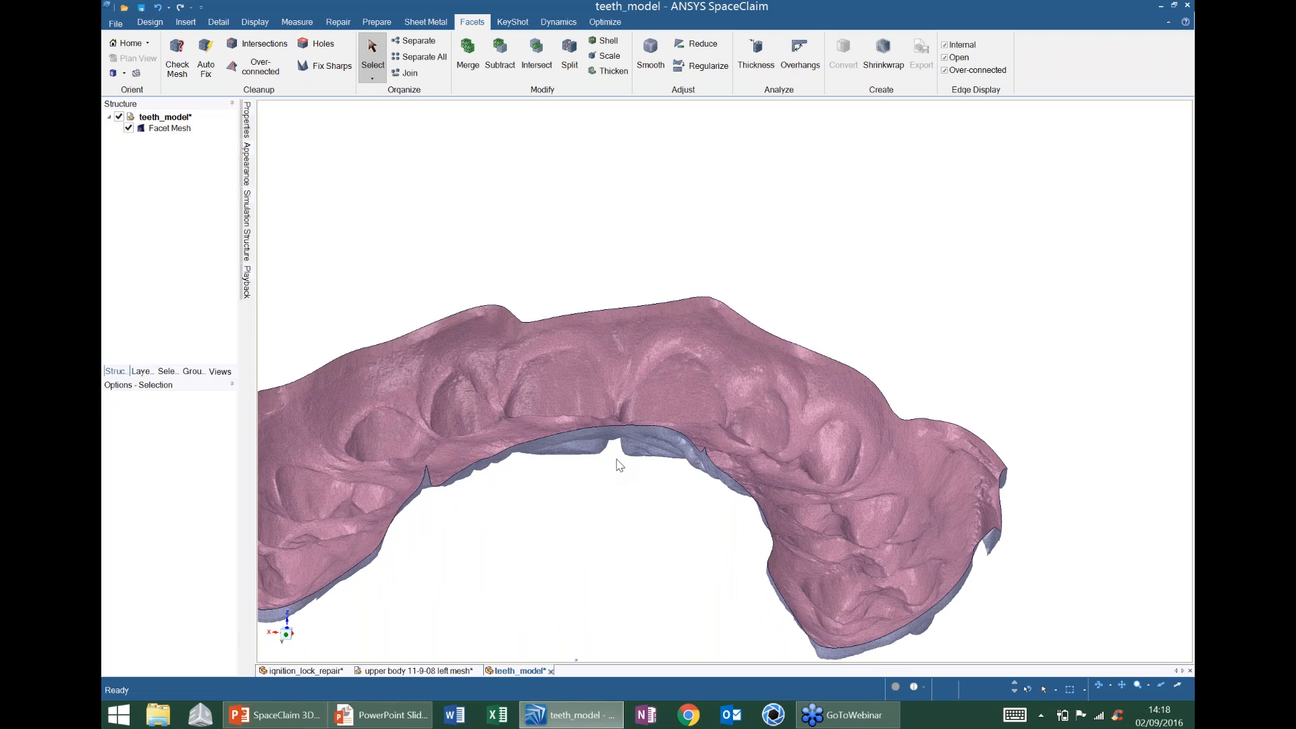
pyautogui.moveTo(621, 451); pyautogui.dragTo(618, 450, button='middle')
pyautogui.scroll(3, 621, 450)
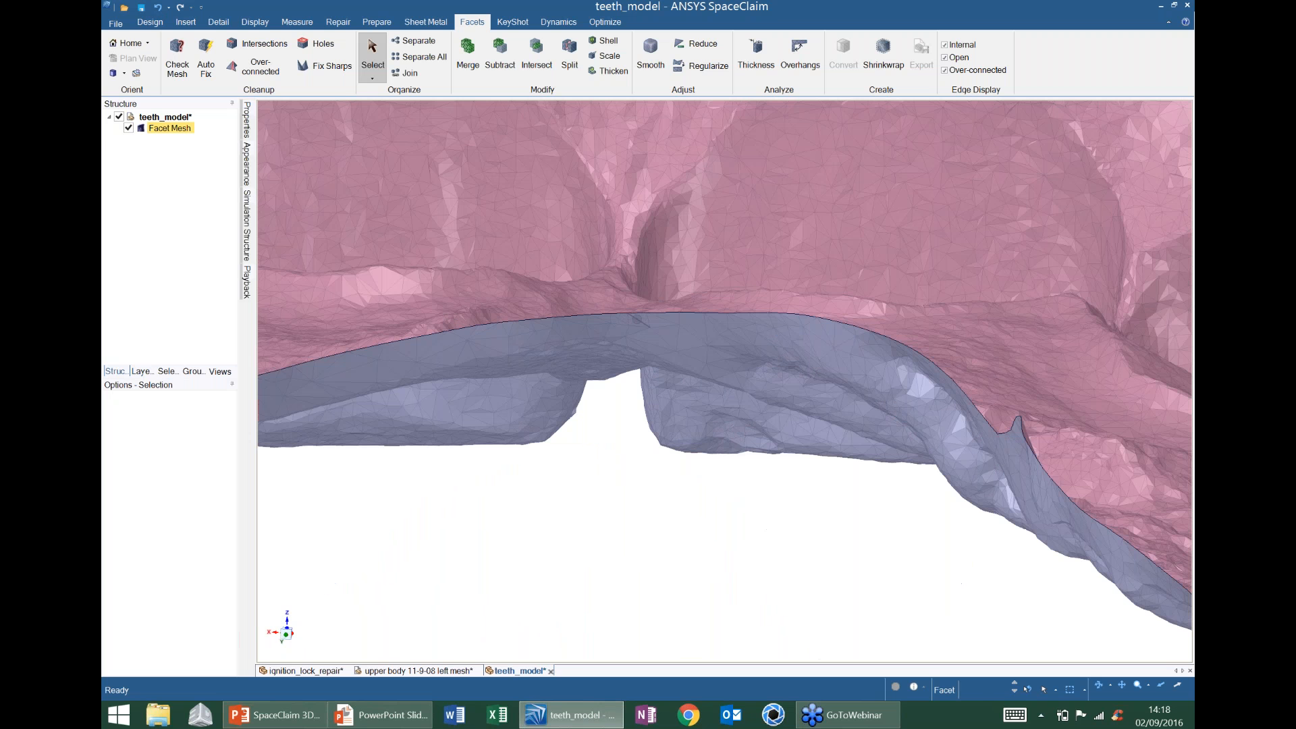
# - Extract the teeth mesh's open boundary edge as curves
pyautogui.click(629, 363)
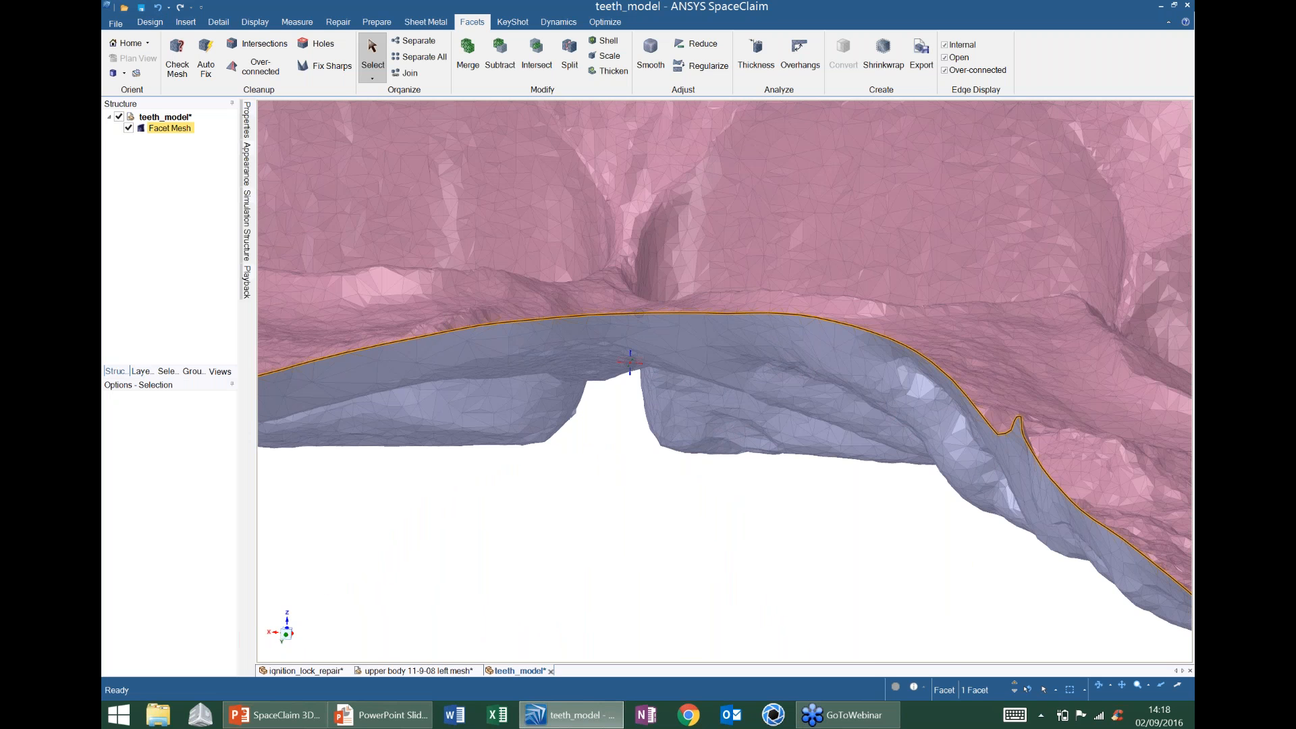
pyautogui.scroll(-4, 634, 338)
pyautogui.moveTo(572, 459)
pyautogui.mouseDown(button='middle')
pyautogui.moveTo(631, 432)
pyautogui.moveTo(572, 464)
pyautogui.mouseUp(button='middle')
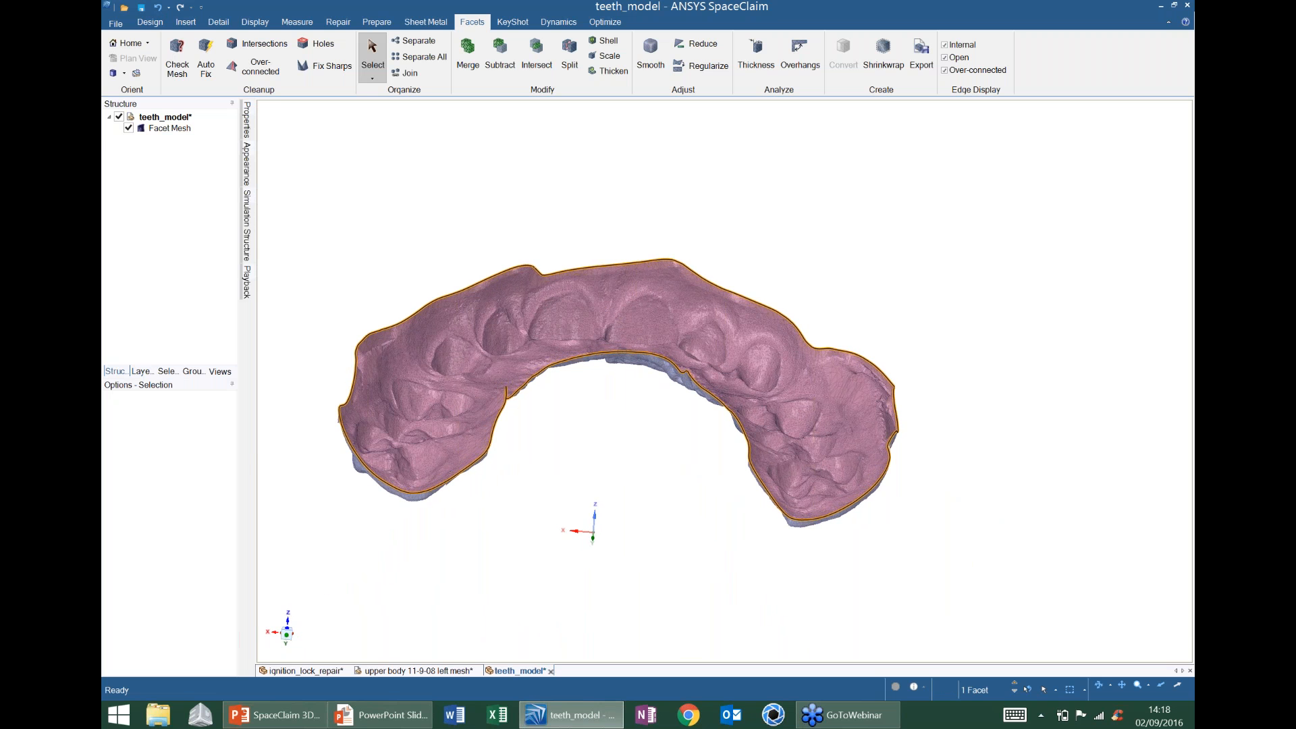
pyautogui.hotkey('ctrl', 'v')
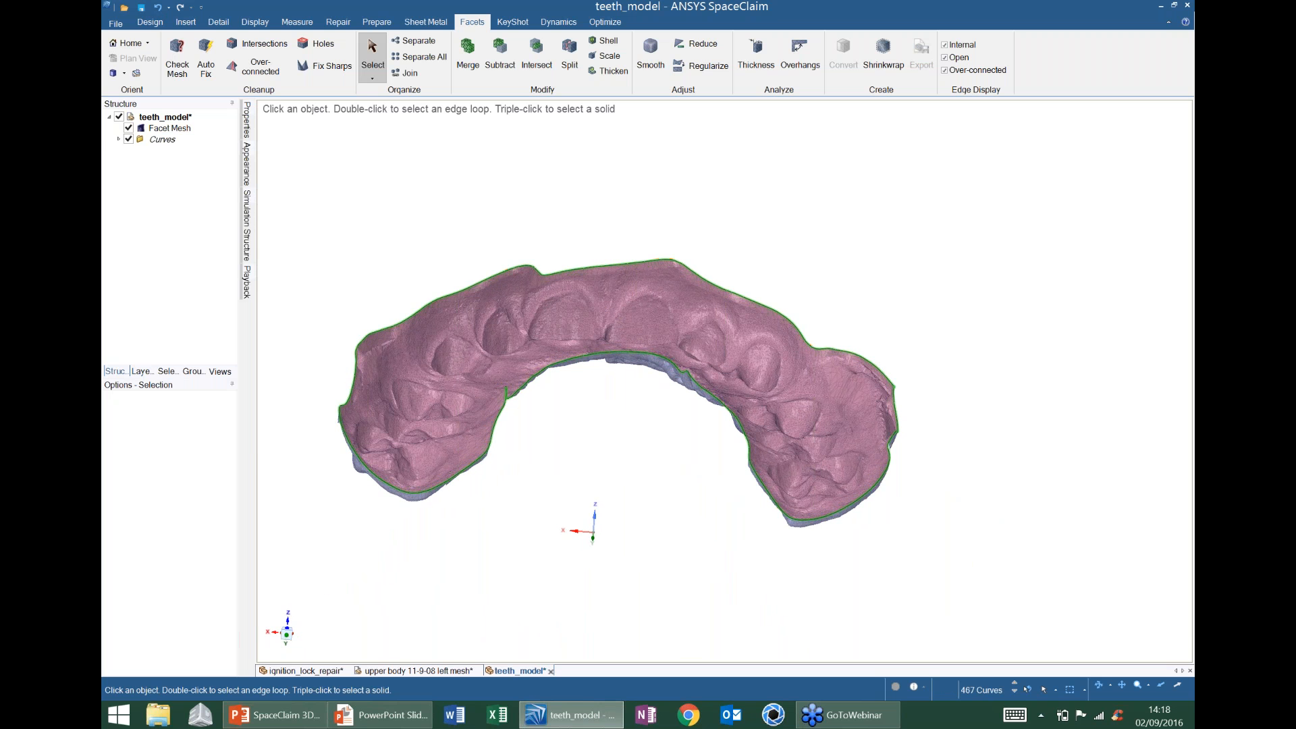
pyautogui.click(214, 302)
# - Hide the Facet Mesh to inspect the 467 extracted boundary curves
pyautogui.click(128, 129)
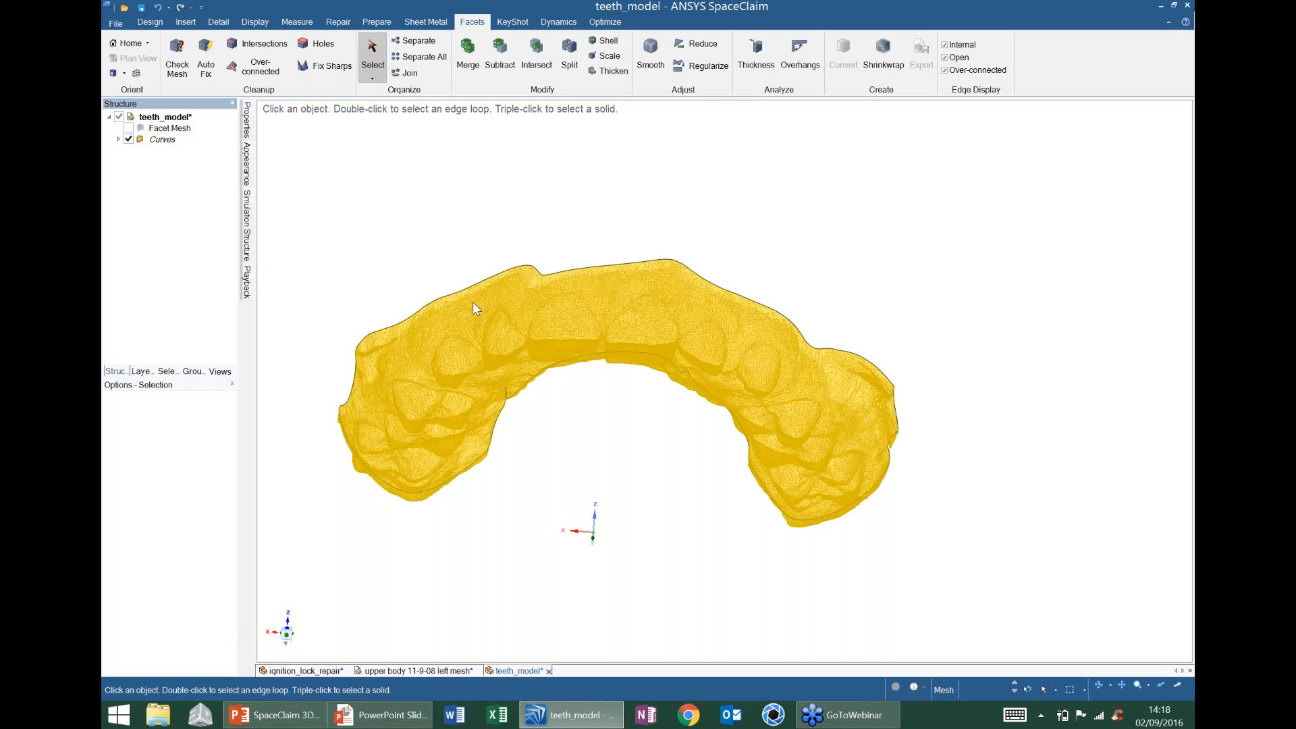
pyautogui.moveTo(472, 302); pyautogui.dragTo(634, 408, button='middle')
pyautogui.scroll(5, 634, 408)
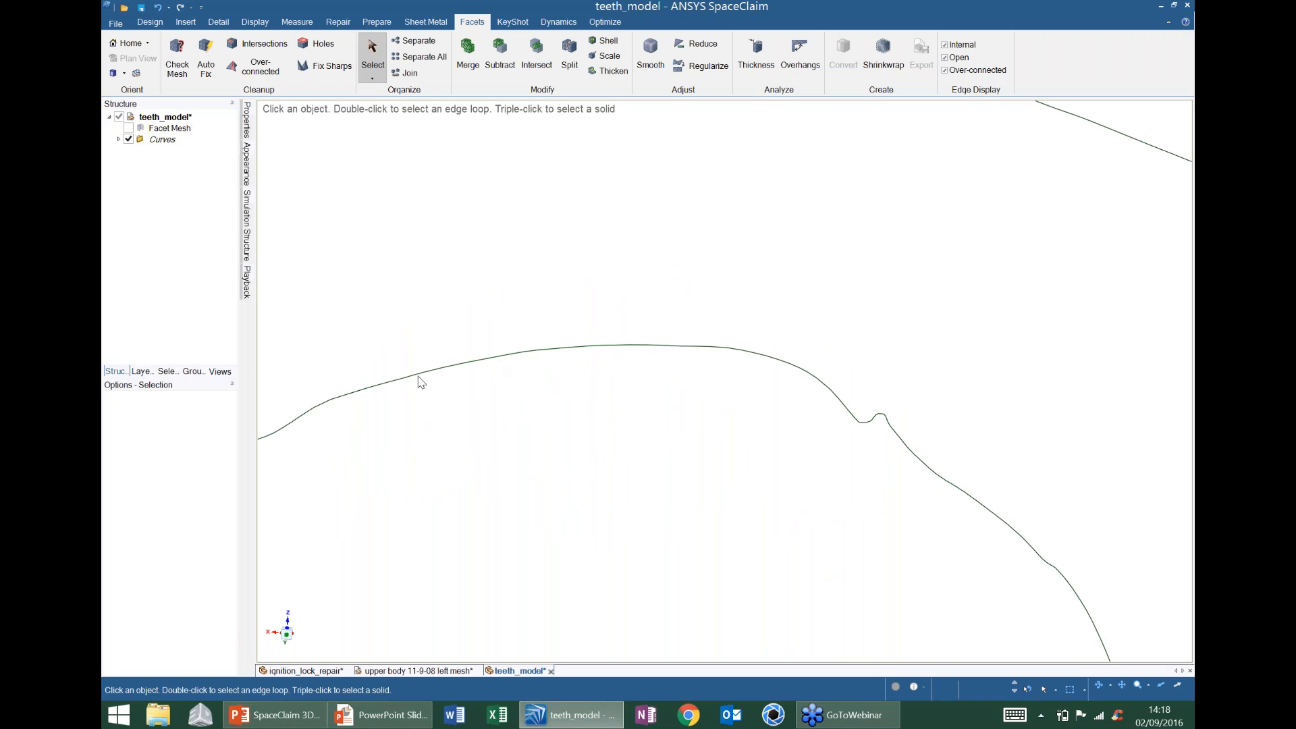
pyautogui.keyDown('shift'); pyautogui.moveTo(490, 445); pyautogui.dragTo(561, 386, button='middle'); pyautogui.keyUp('shift')
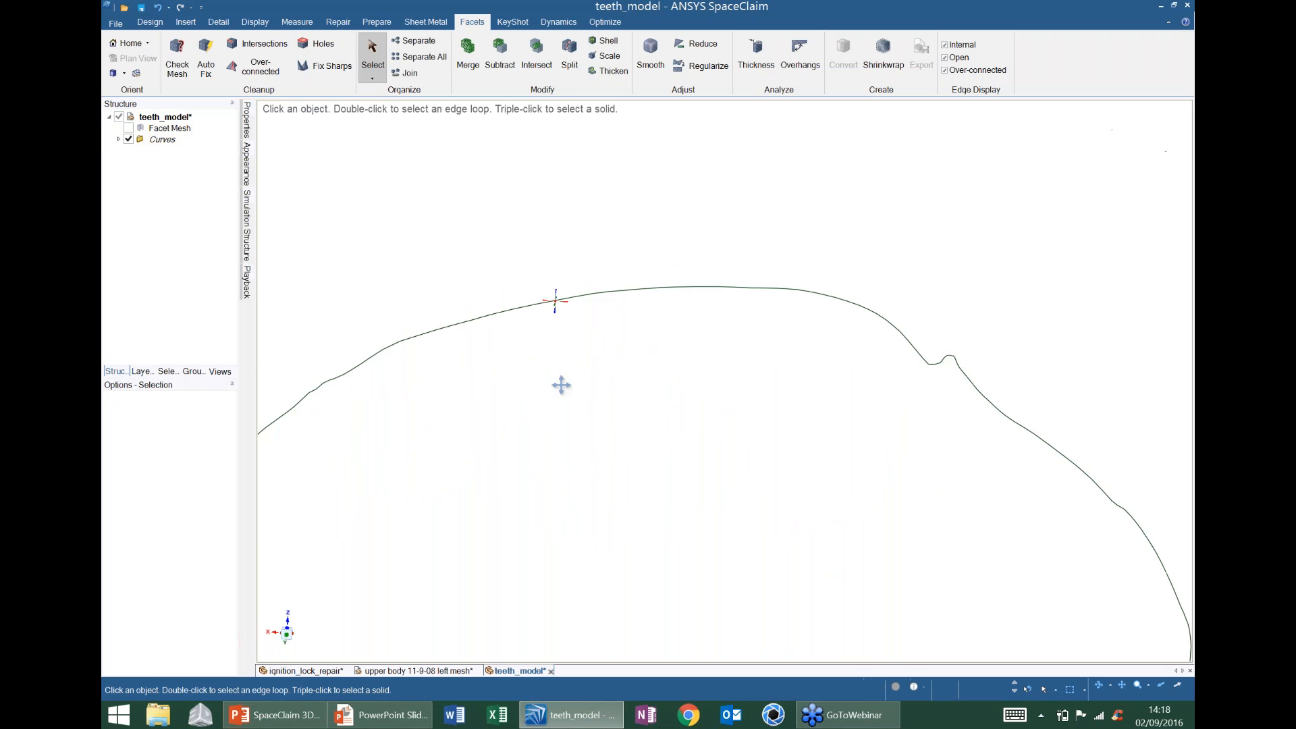
pyautogui.scroll(-5, 561, 378)
pyautogui.click(129, 129)
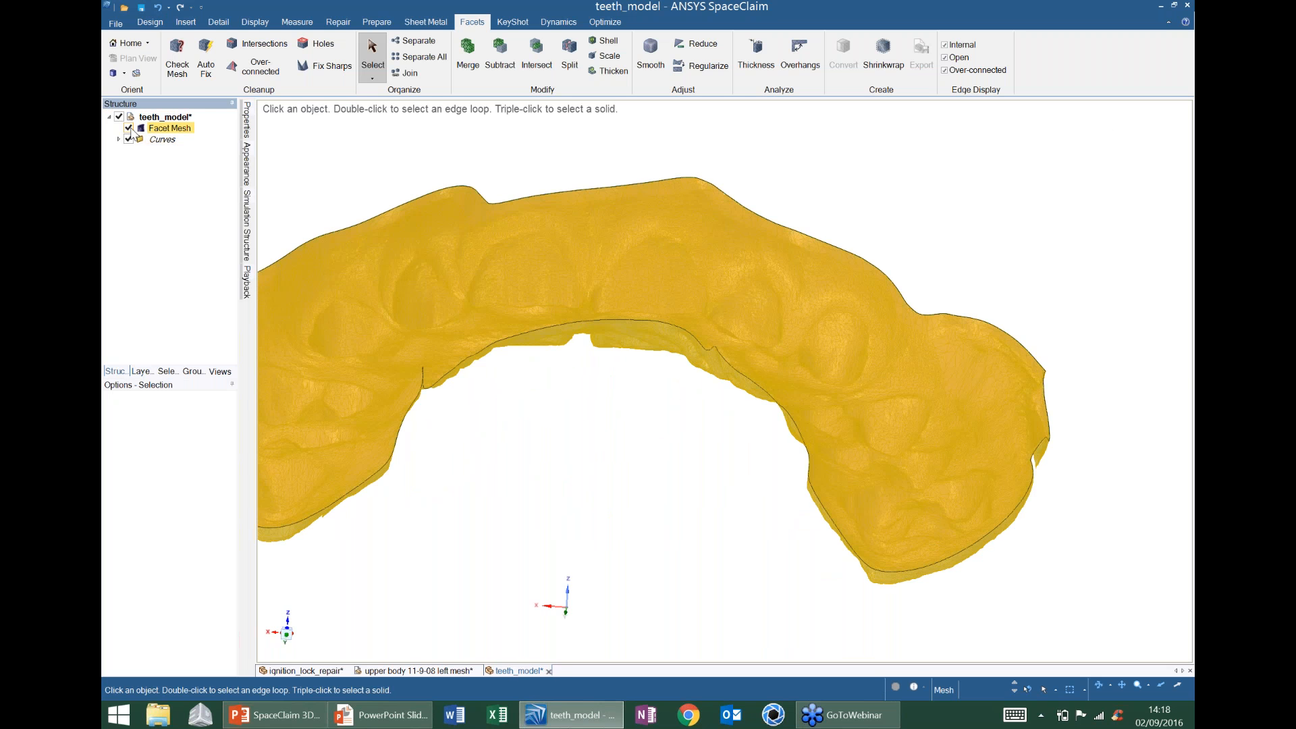
pyautogui.click(129, 128)
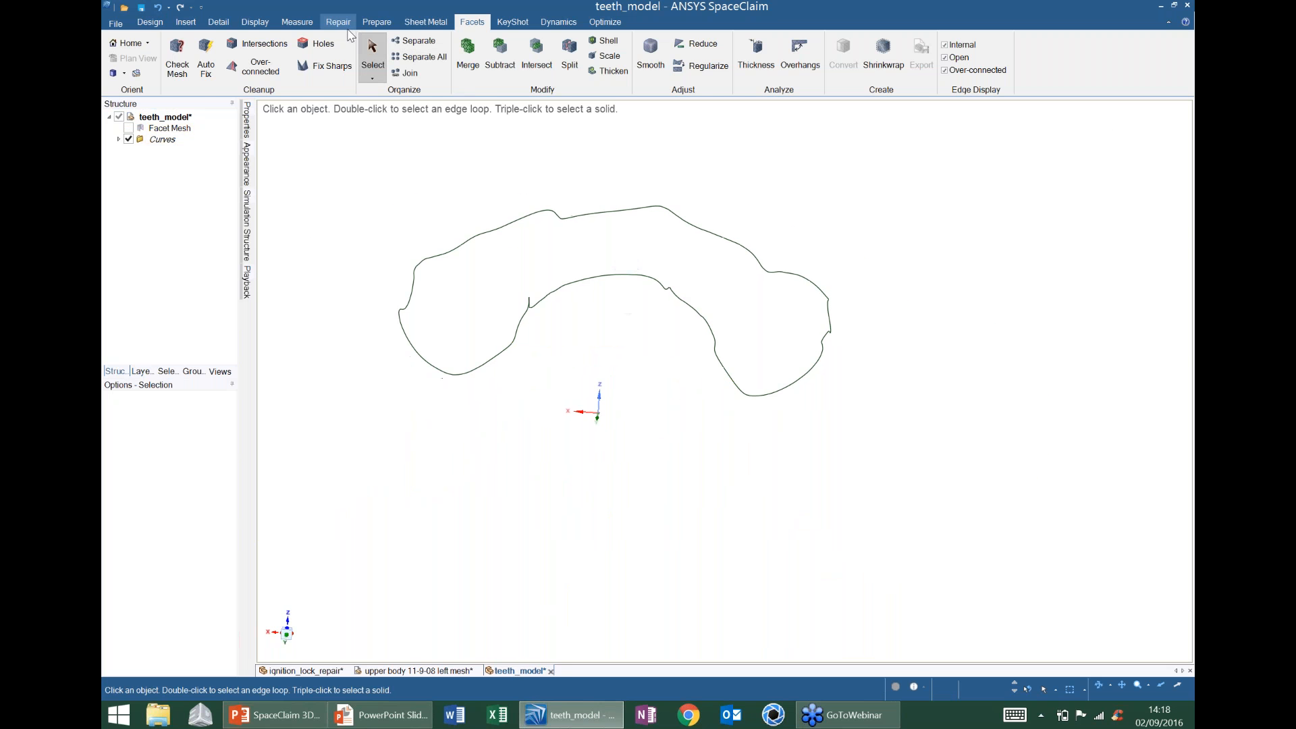
# - Refit the whole outline into lines and arcs with Fit Curves, then show the mesh again
pyautogui.click(338, 22)
pyautogui.click(422, 61)
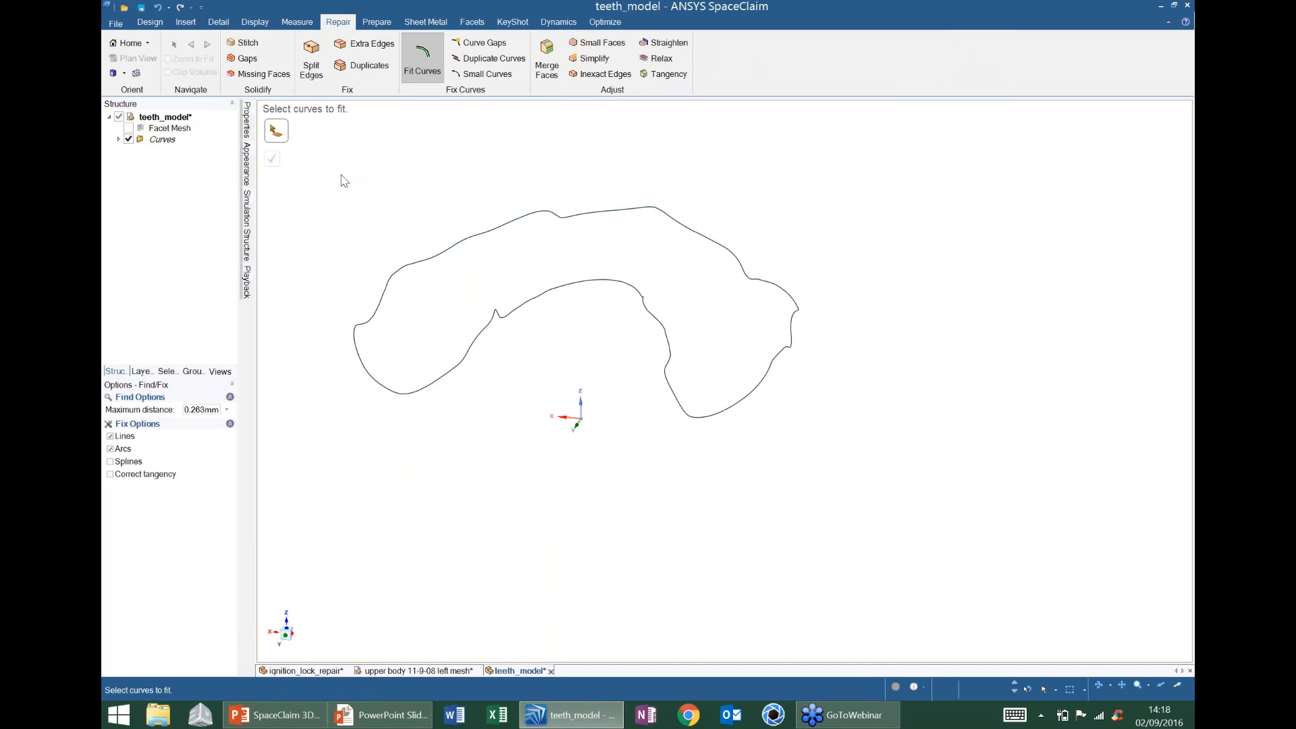
pyautogui.moveTo(341, 169); pyautogui.dragTo(870, 452)
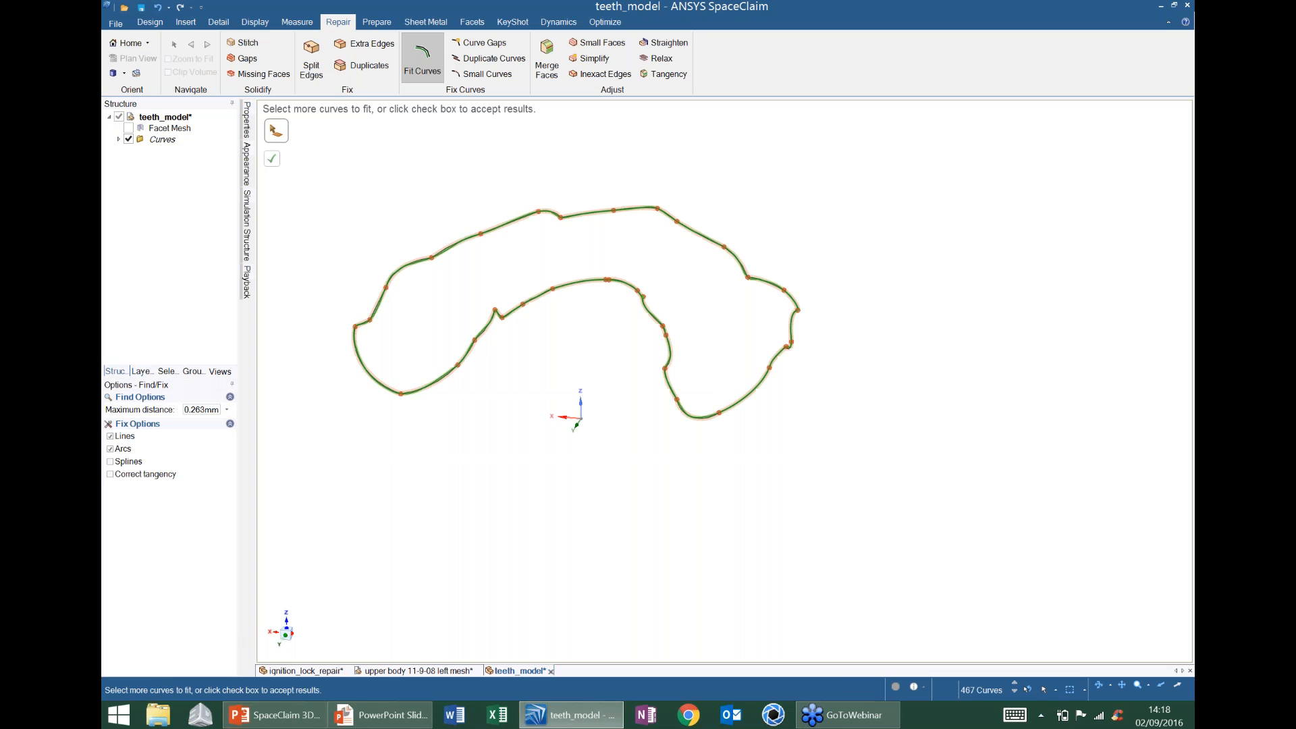
pyautogui.click(271, 158)
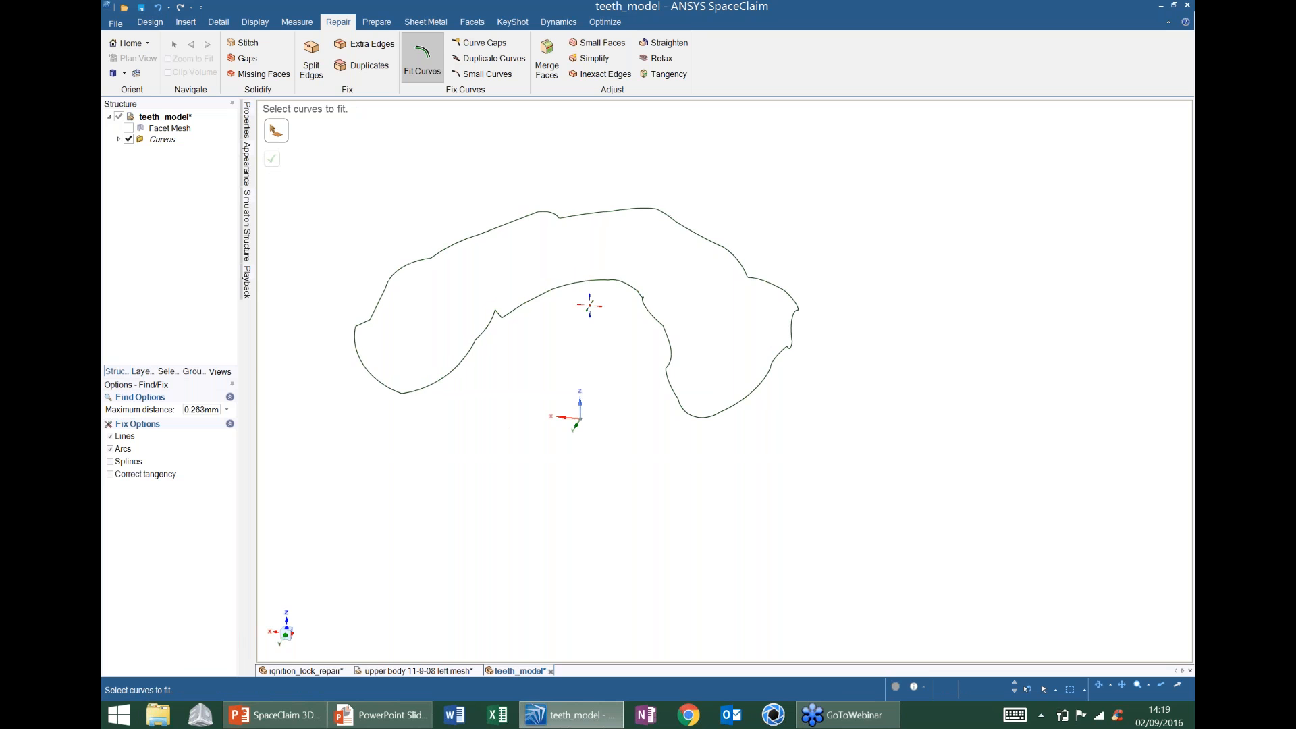
pyautogui.moveTo(590, 301); pyautogui.dragTo(701, 307, button='middle')
pyautogui.click(129, 128)
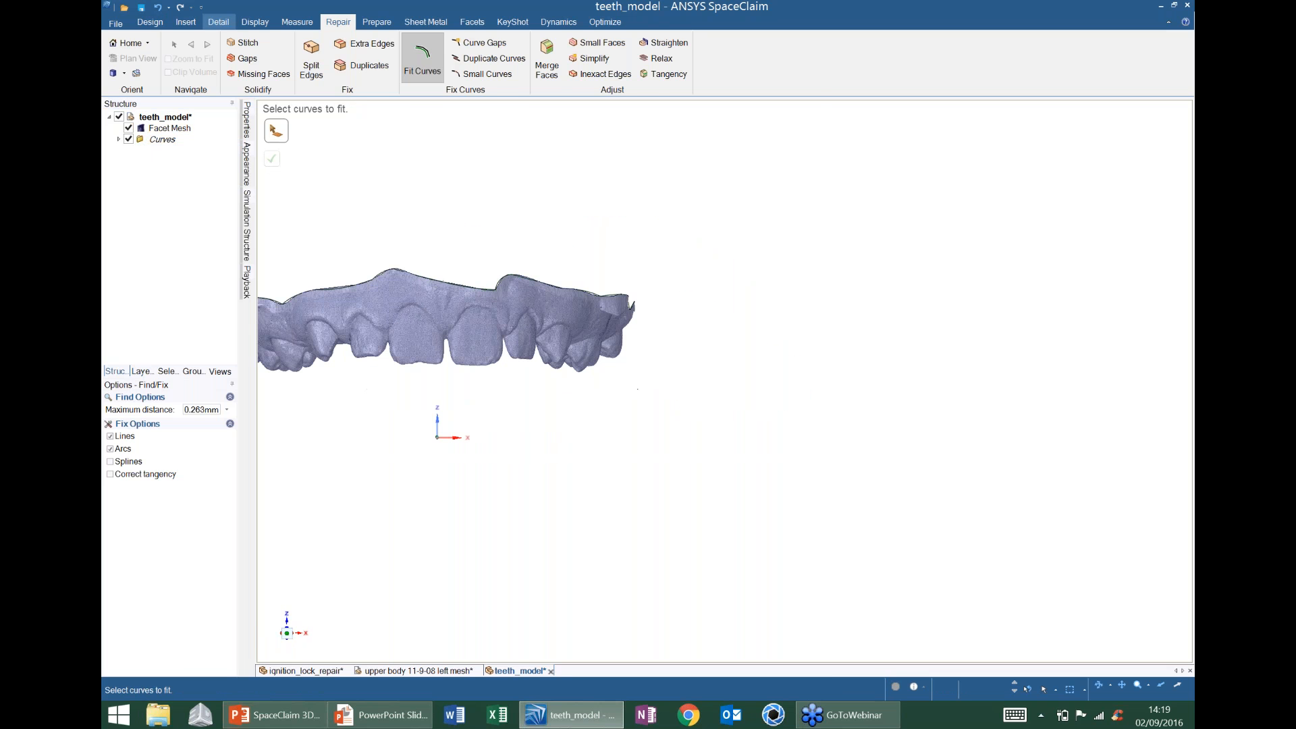
# - Create a plane on the teeth mesh and rotate it 90° to horizontal
pyautogui.click(150, 22)
pyautogui.click(668, 47)
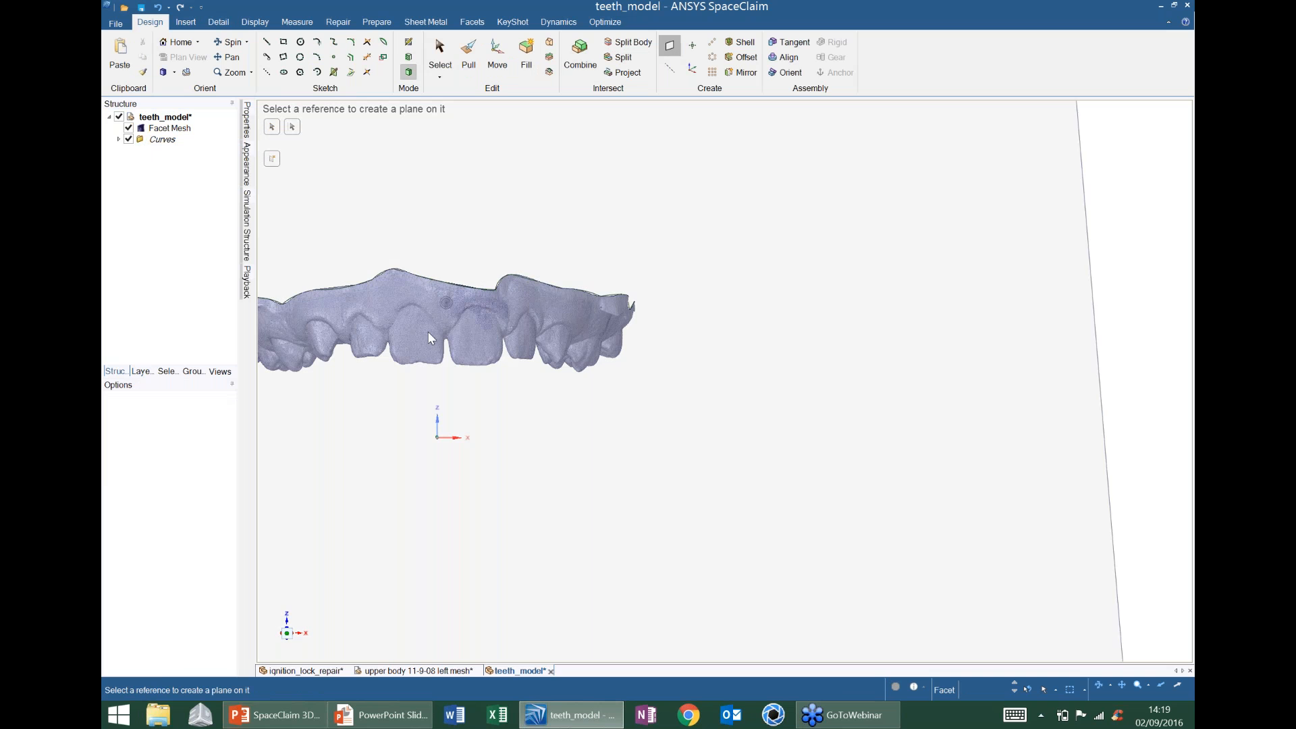
pyautogui.scroll(5, 429, 338)
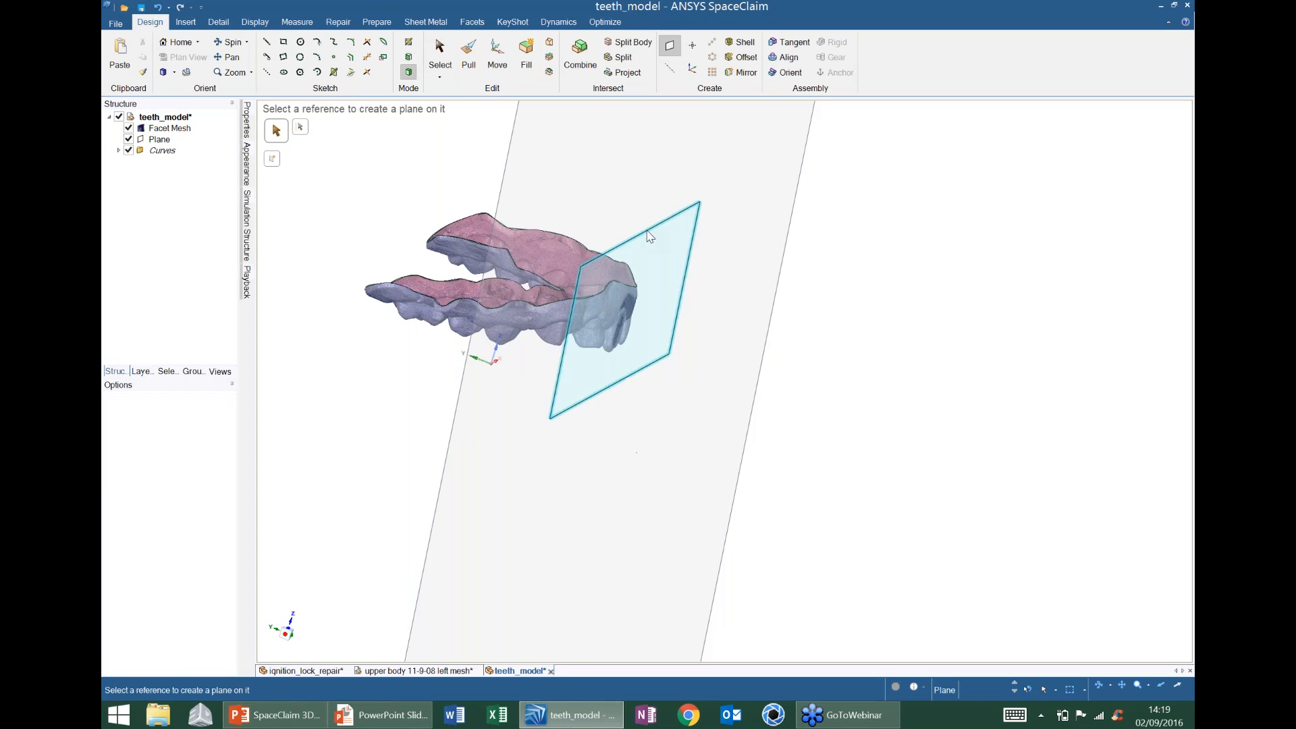
pyautogui.click(649, 236)
pyautogui.click(498, 56)
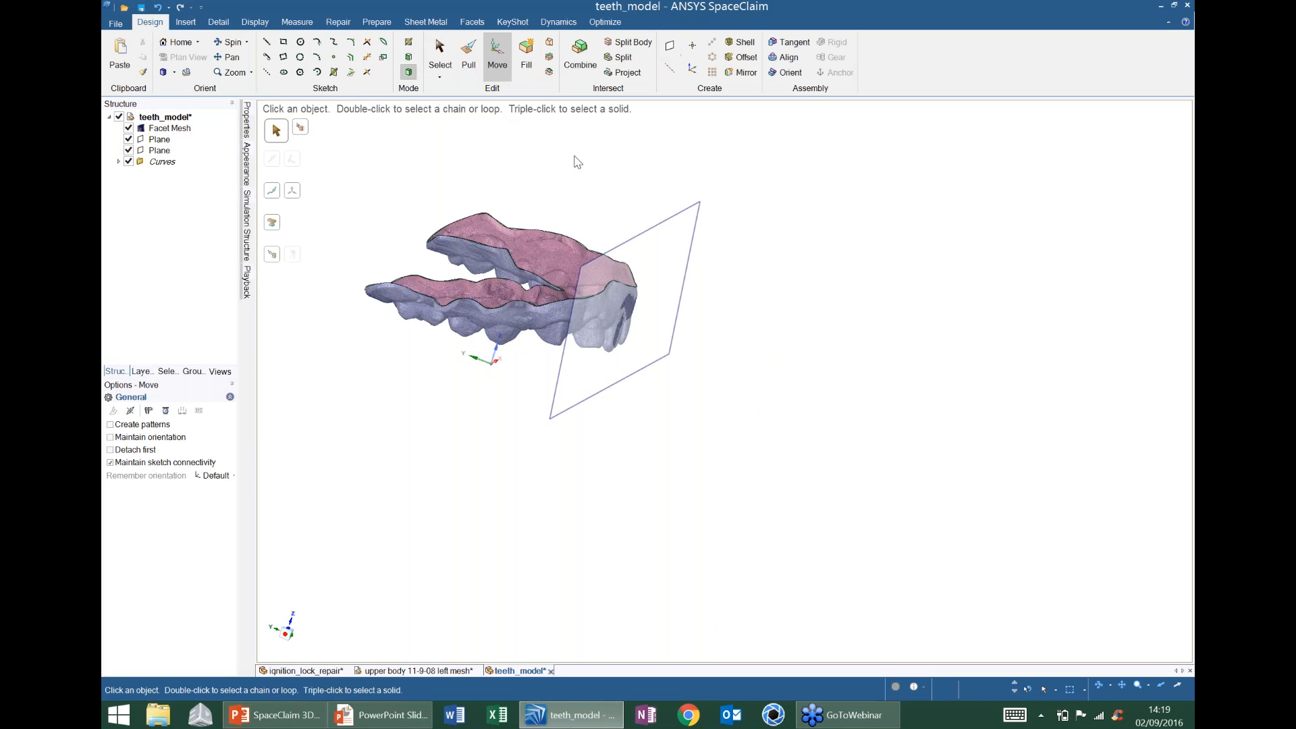
pyautogui.click(644, 297)
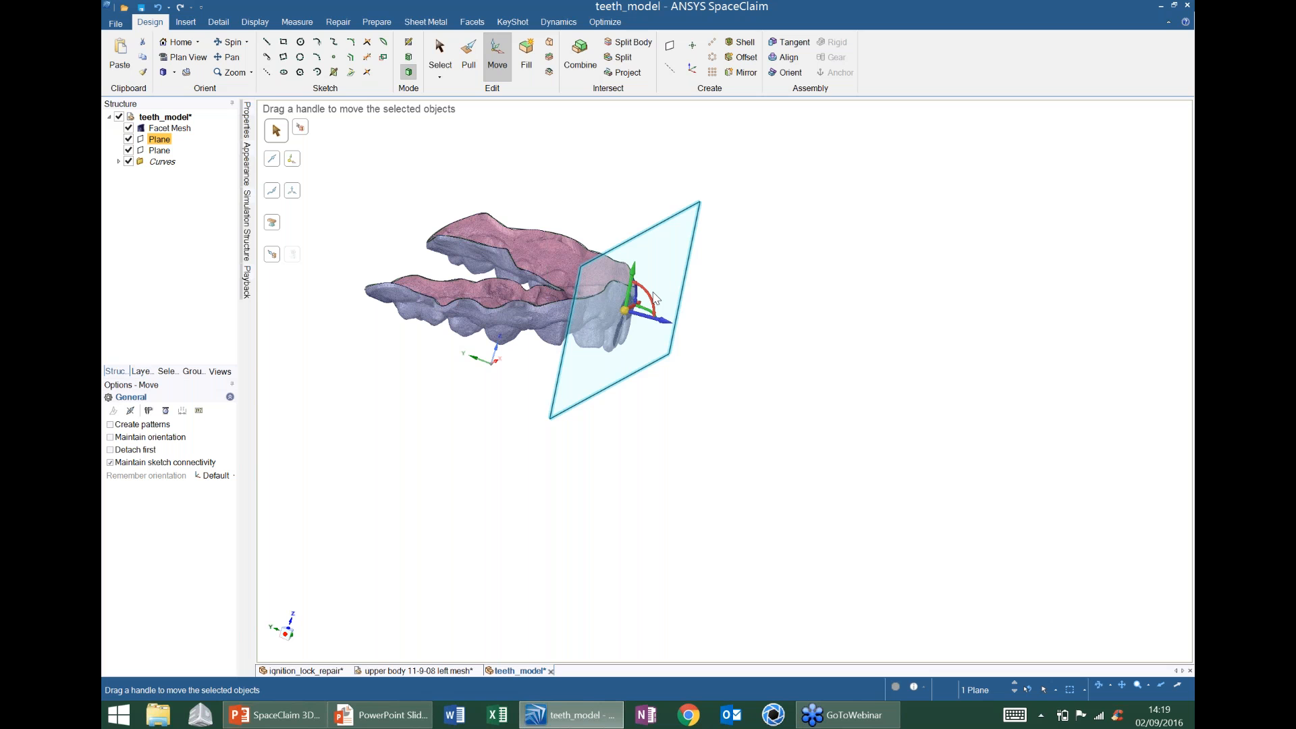
pyautogui.moveTo(654, 300); pyautogui.dragTo(689, 304)
pyautogui.write('9')
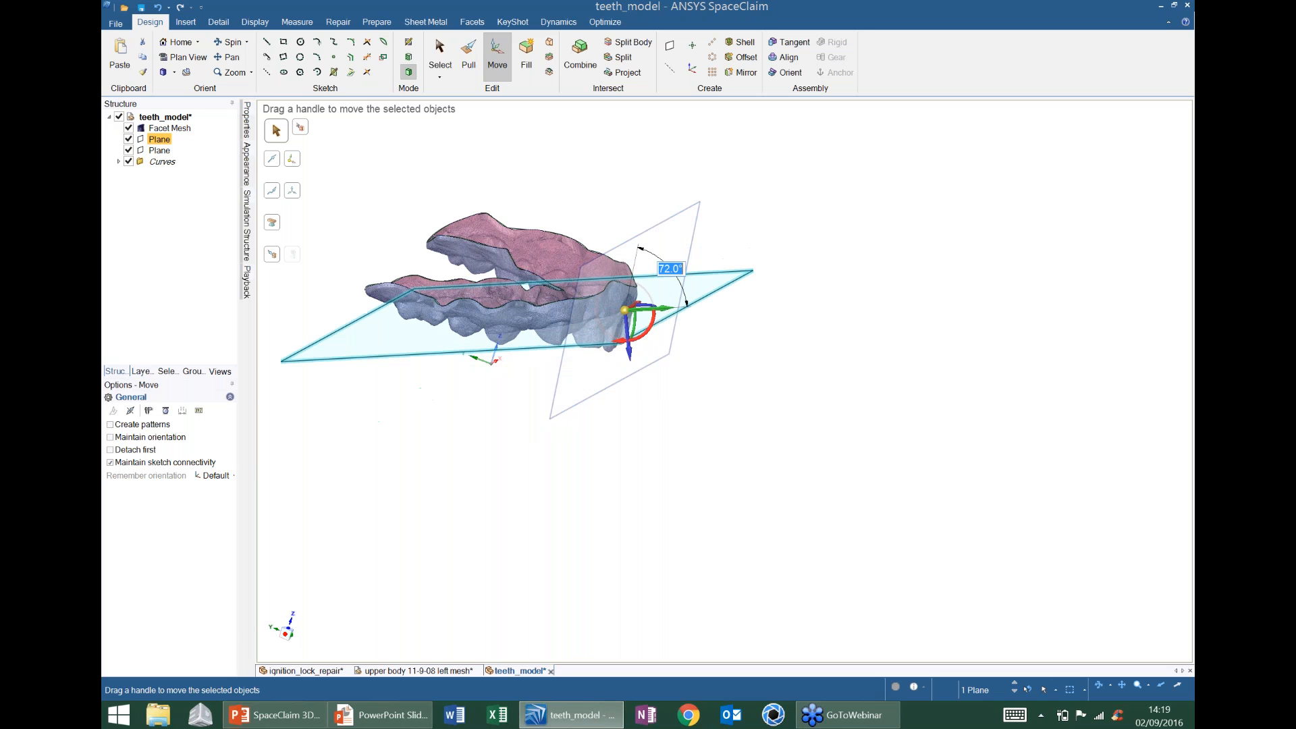
pyautogui.write('0')
pyautogui.press('Return')
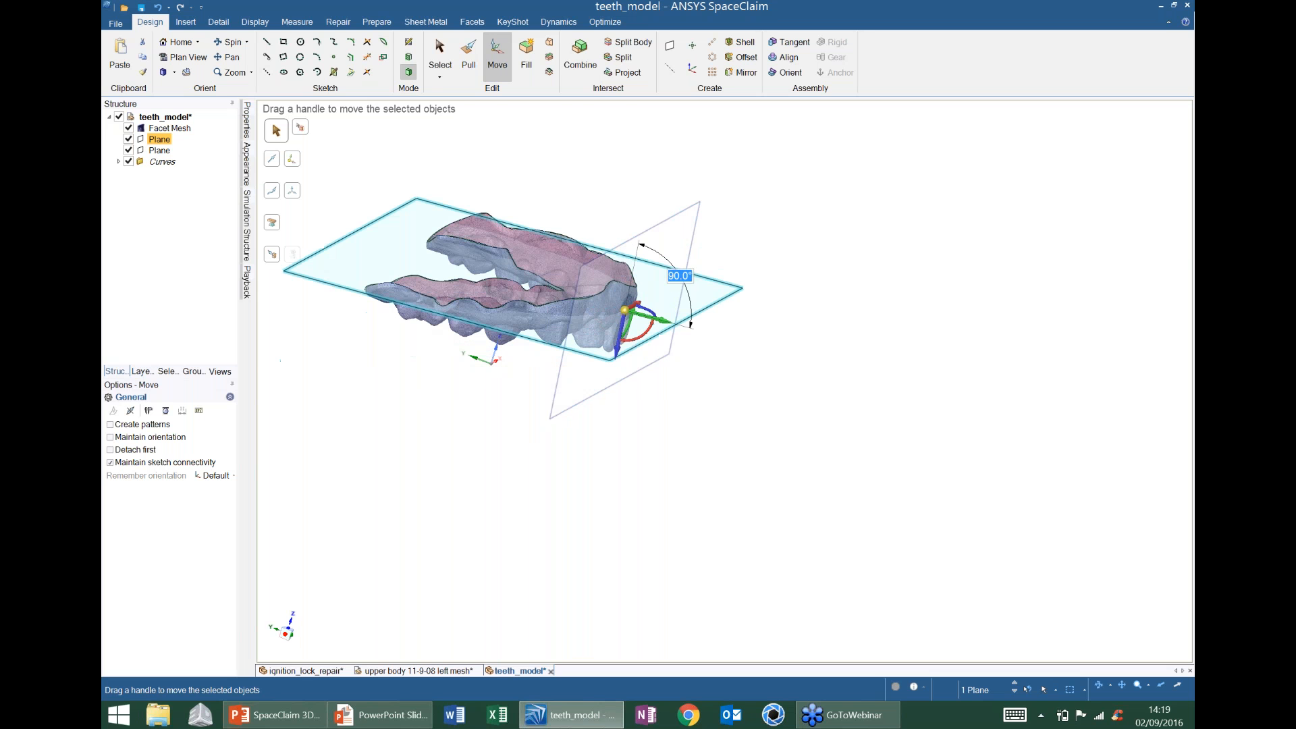
pyautogui.click(801, 315)
pyautogui.press('Escape')
# - Delete the leftover vertical plane, raise the horizontal plane 12 mm, hide the mesh and box-select the curves
pyautogui.click(687, 213)
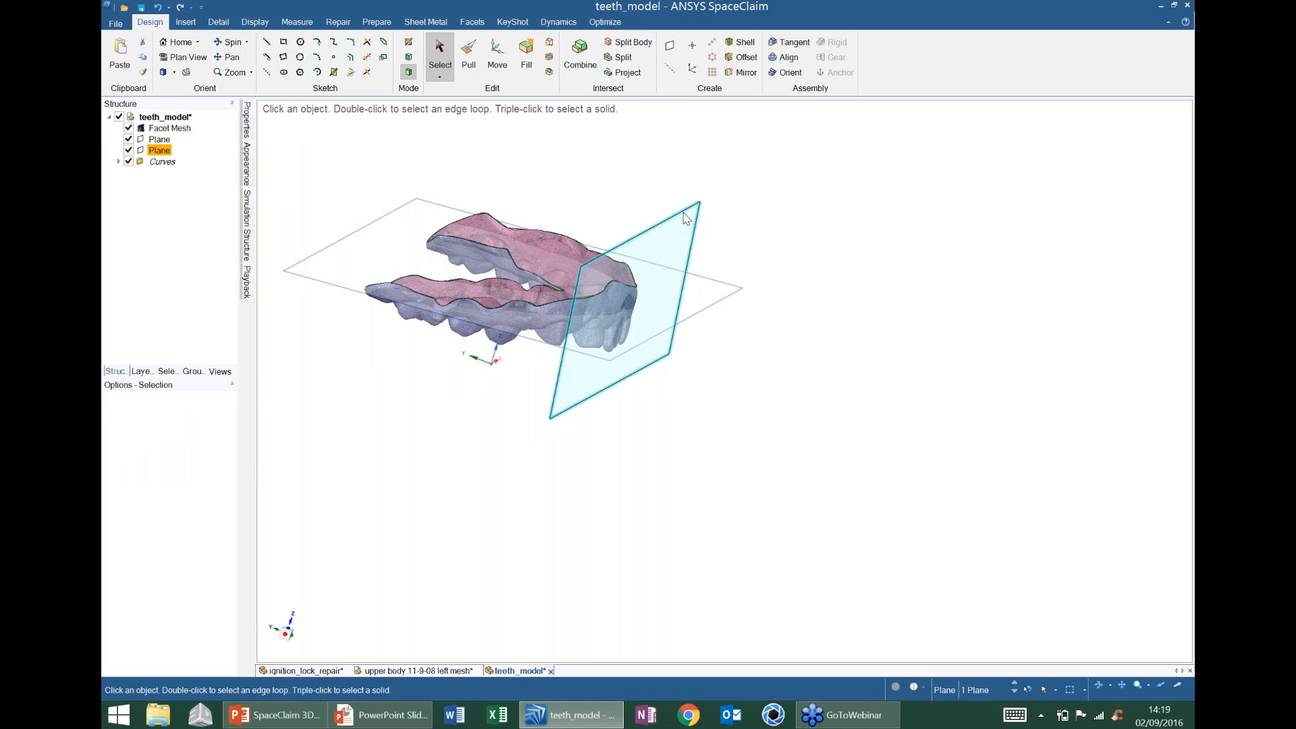
pyautogui.press('Delete')
pyautogui.click(697, 314)
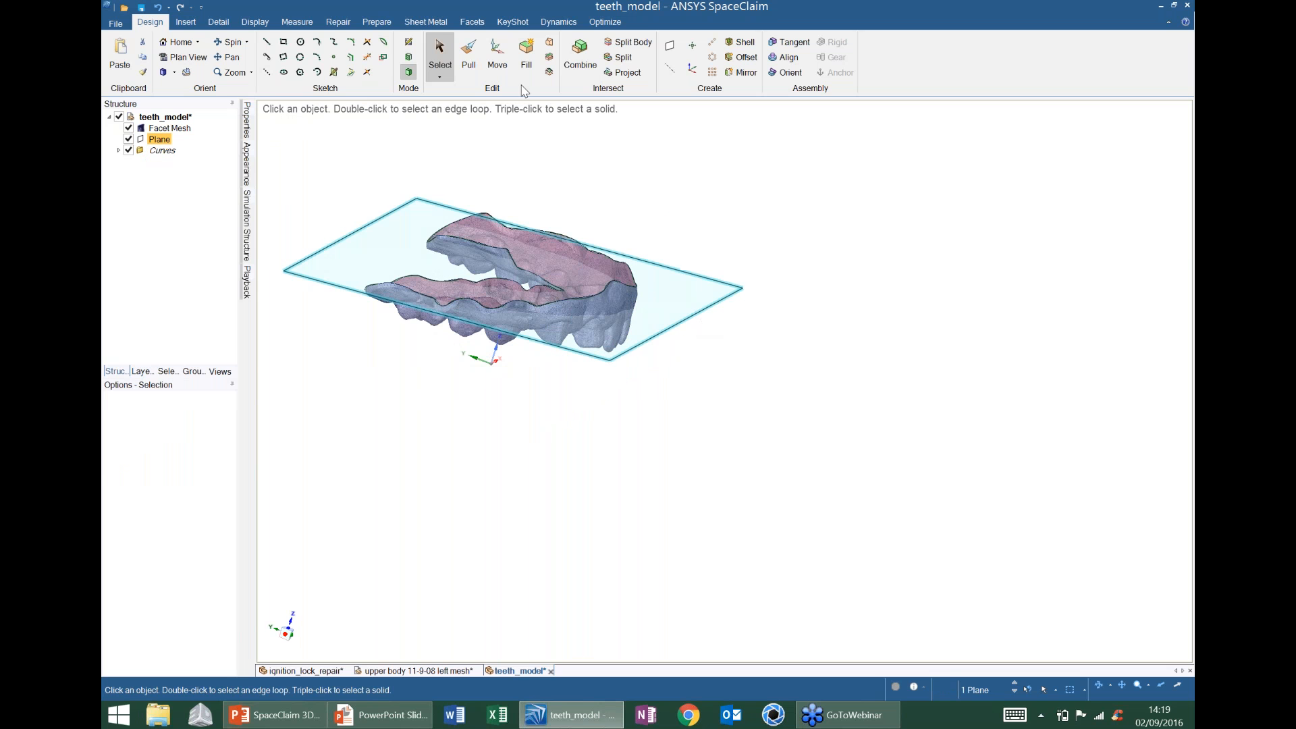
pyautogui.press('m')
pyautogui.moveTo(546, 251); pyautogui.dragTo(573, 318, button='middle')
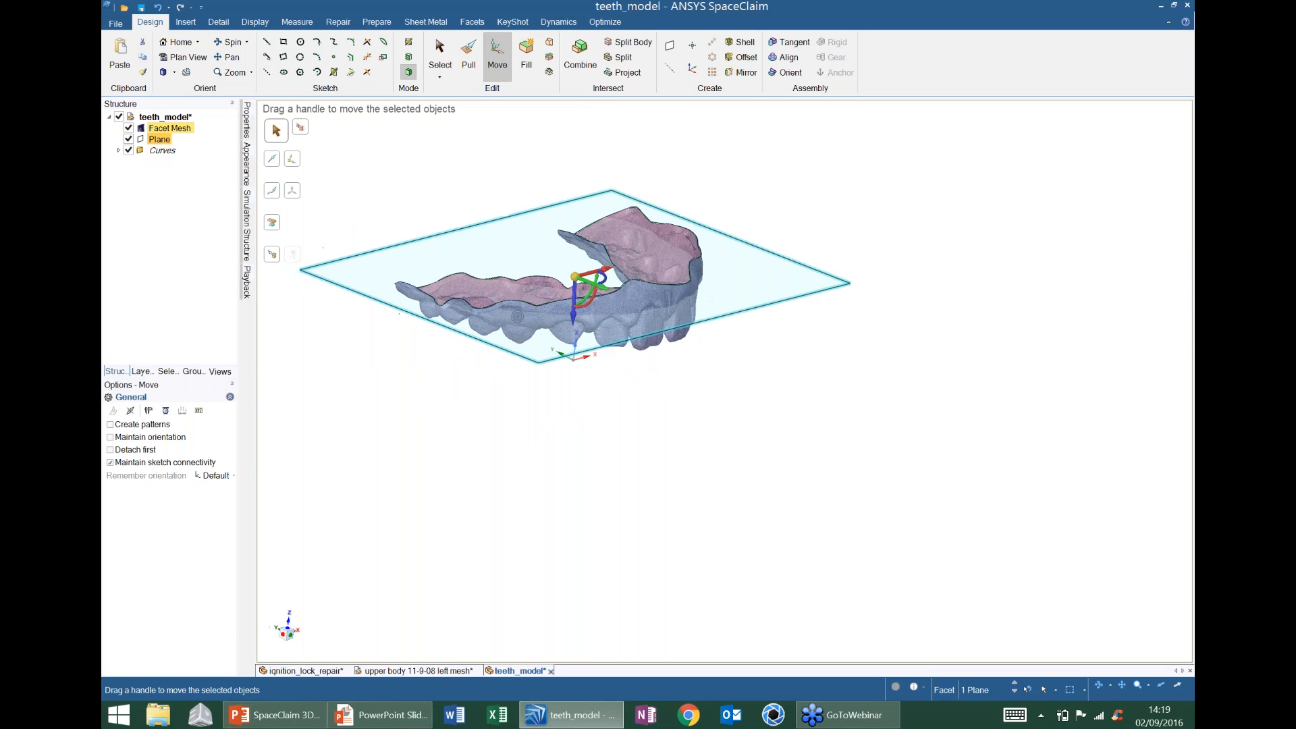
pyautogui.moveTo(573, 318); pyautogui.dragTo(573, 255)
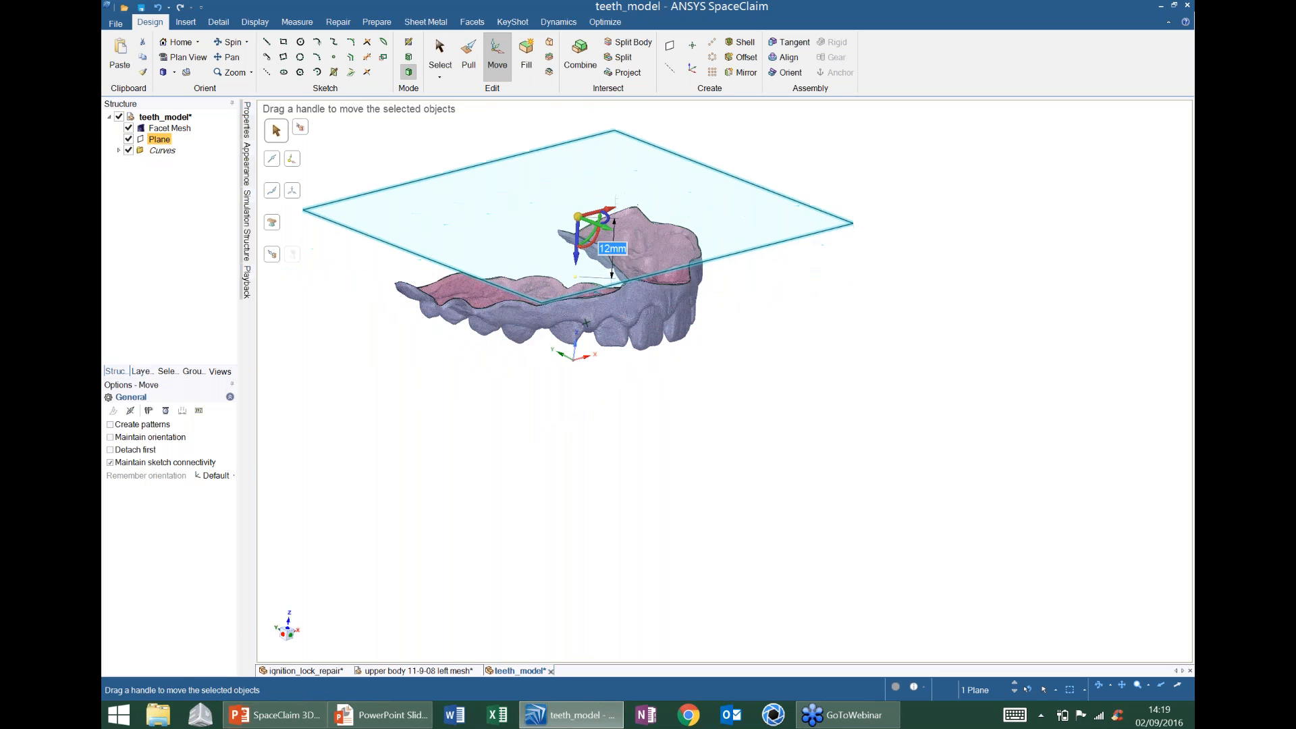
pyautogui.press('Escape')
pyautogui.click(128, 127)
pyautogui.moveTo(342, 180); pyautogui.dragTo(788, 358)
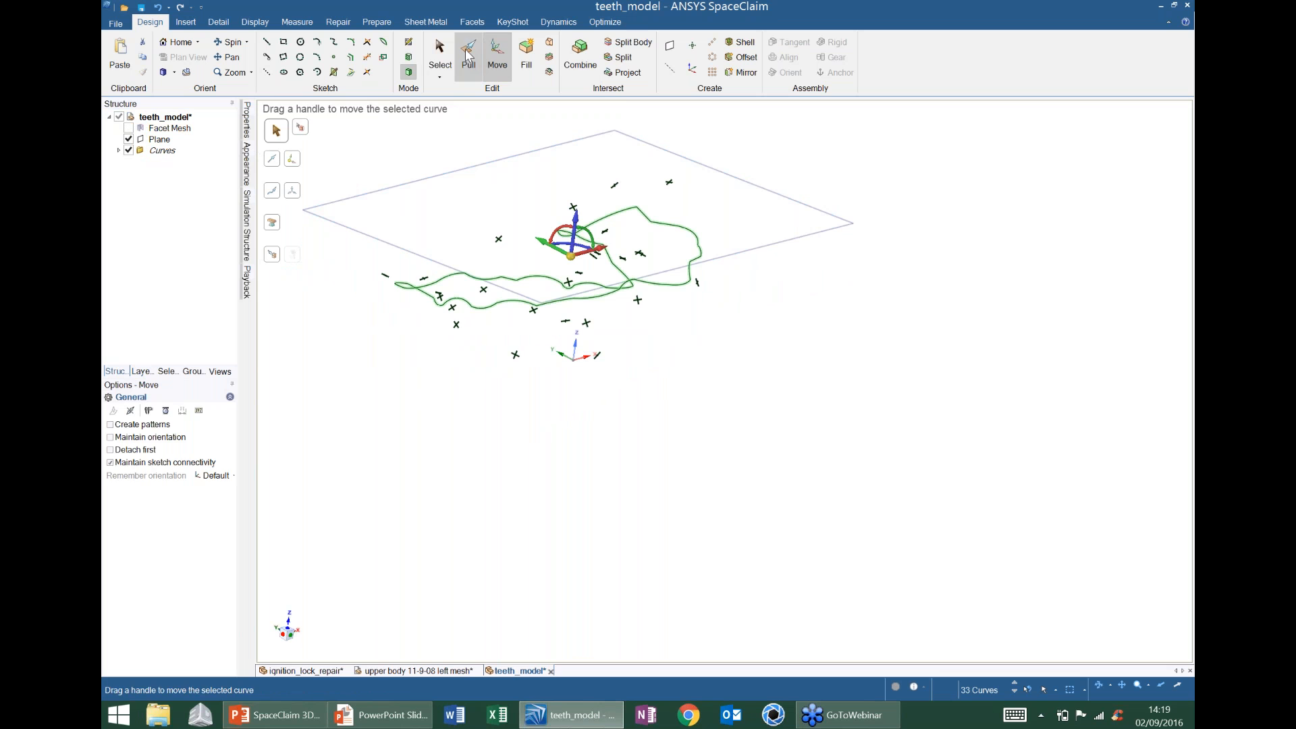
# - Pull the outline curves 33 mm up along the plane direction, then show the Facet Mesh again
pyautogui.press('p')
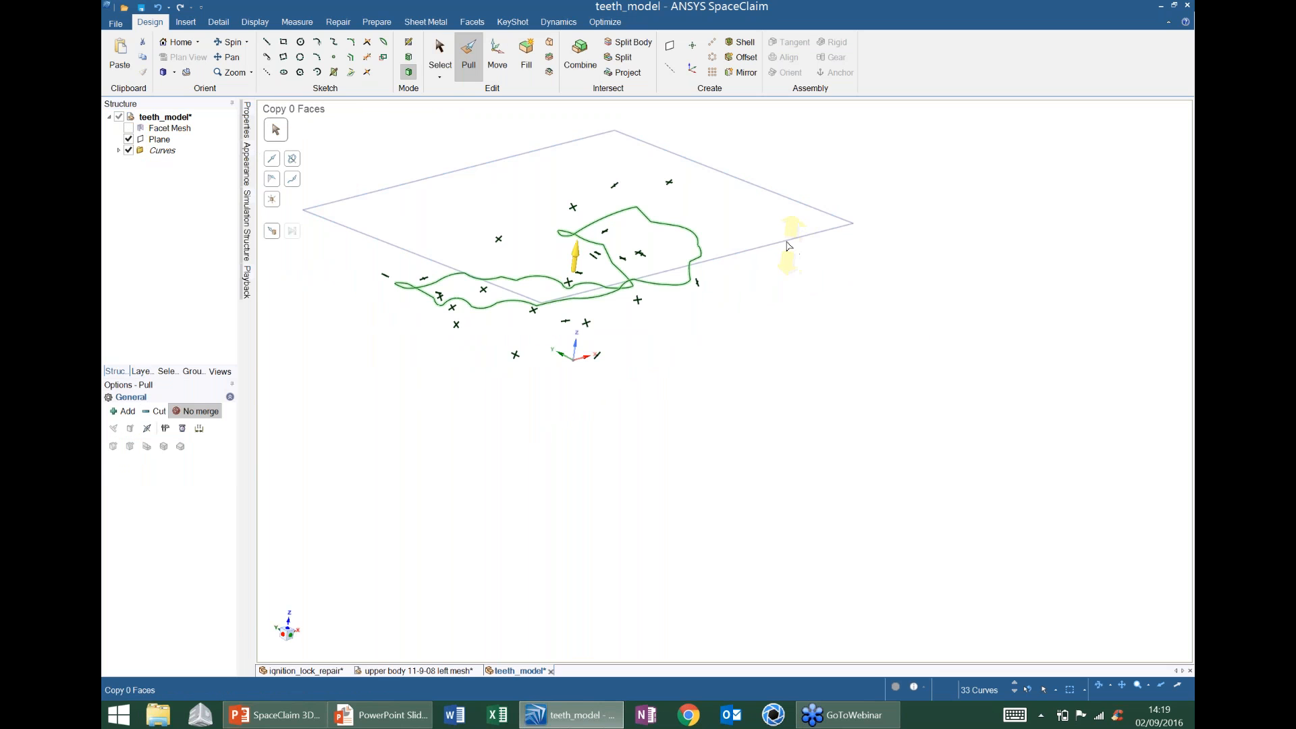
pyautogui.keyDown('alt'); pyautogui.click(789, 245); pyautogui.keyUp('alt')
pyautogui.keyDown('shift'); pyautogui.moveTo(763, 338); pyautogui.dragTo(840, 357, button='middle'); pyautogui.keyUp('shift')
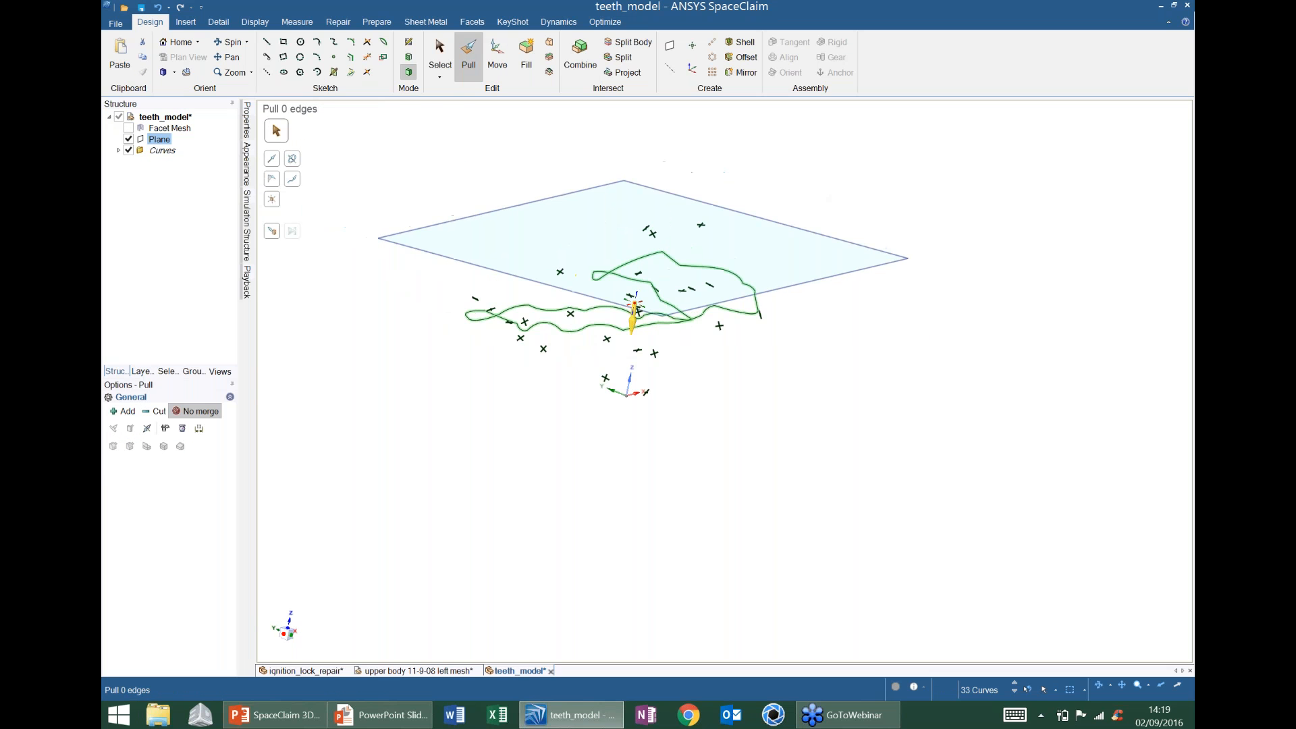
pyautogui.moveTo(741, 388); pyautogui.dragTo(776, 216)
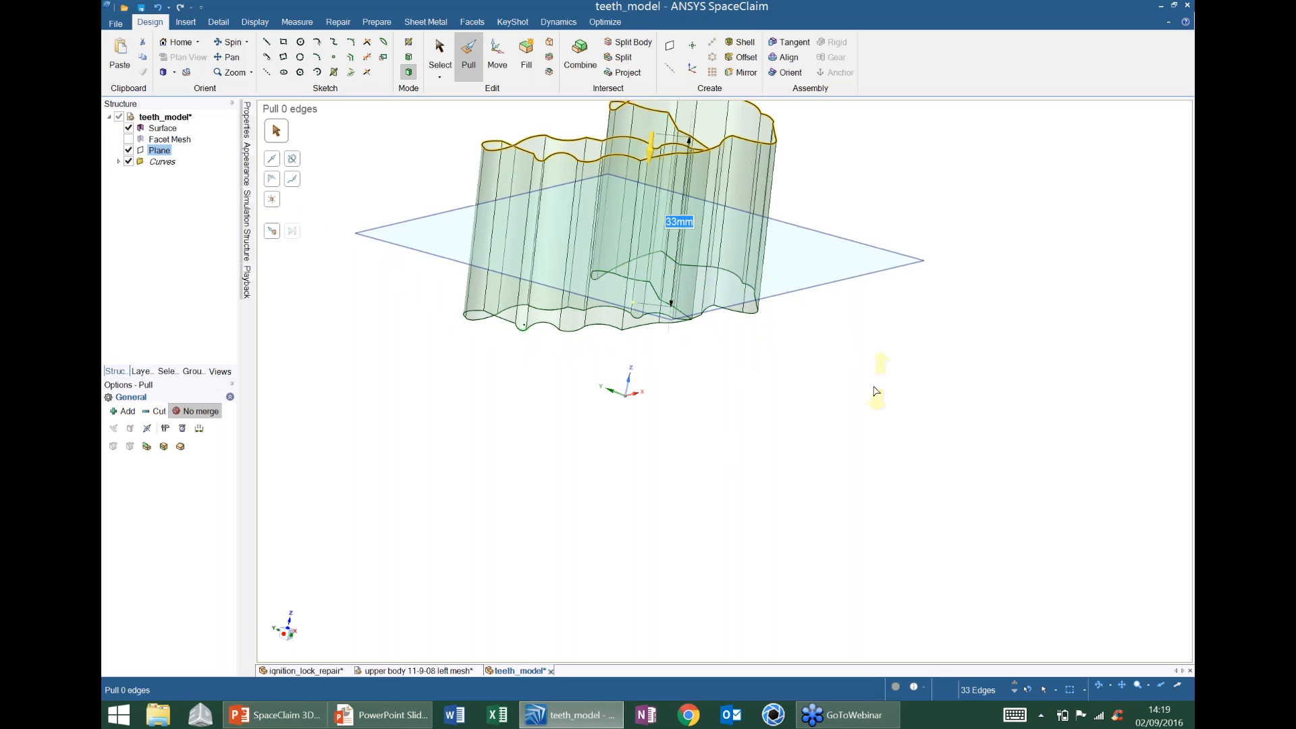
pyautogui.click(128, 139)
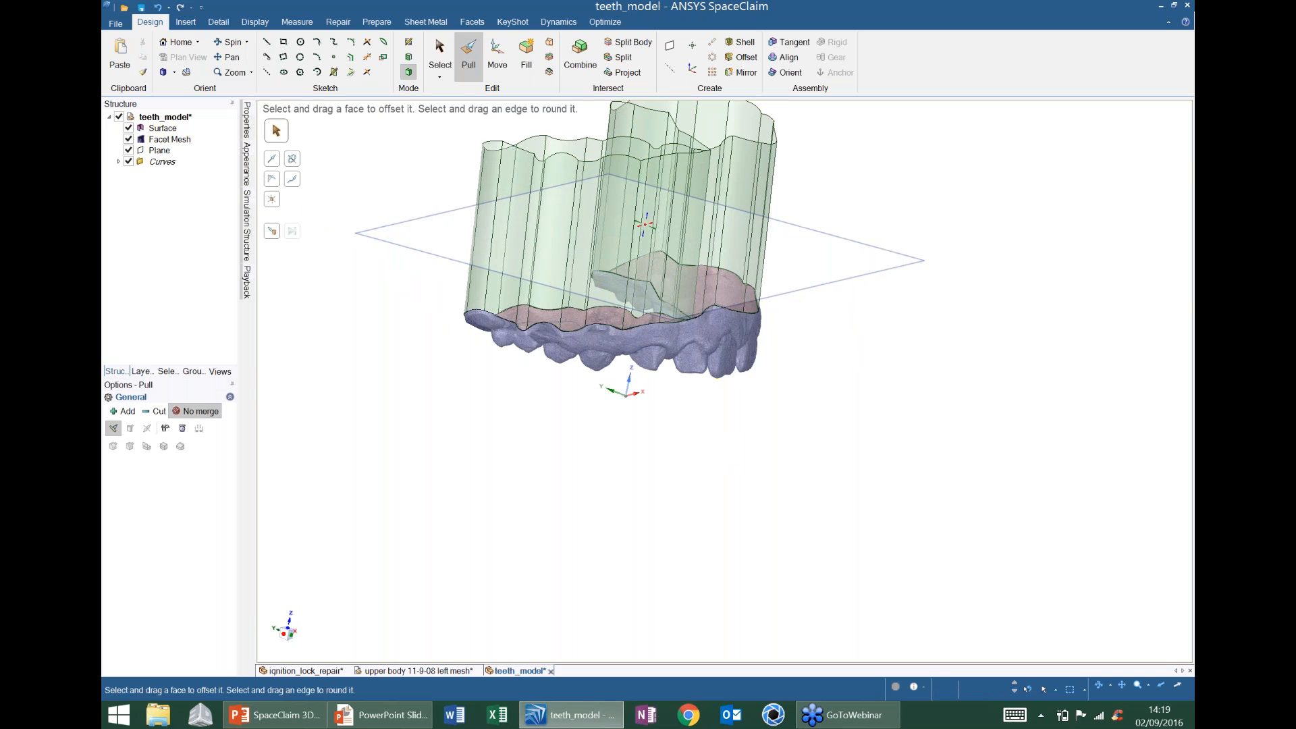
pyautogui.moveTo(750, 325); pyautogui.dragTo(843, 324, button='middle')
# - Combine the wall with the plane as cutter and remove the portion above it
pyautogui.click(584, 50)
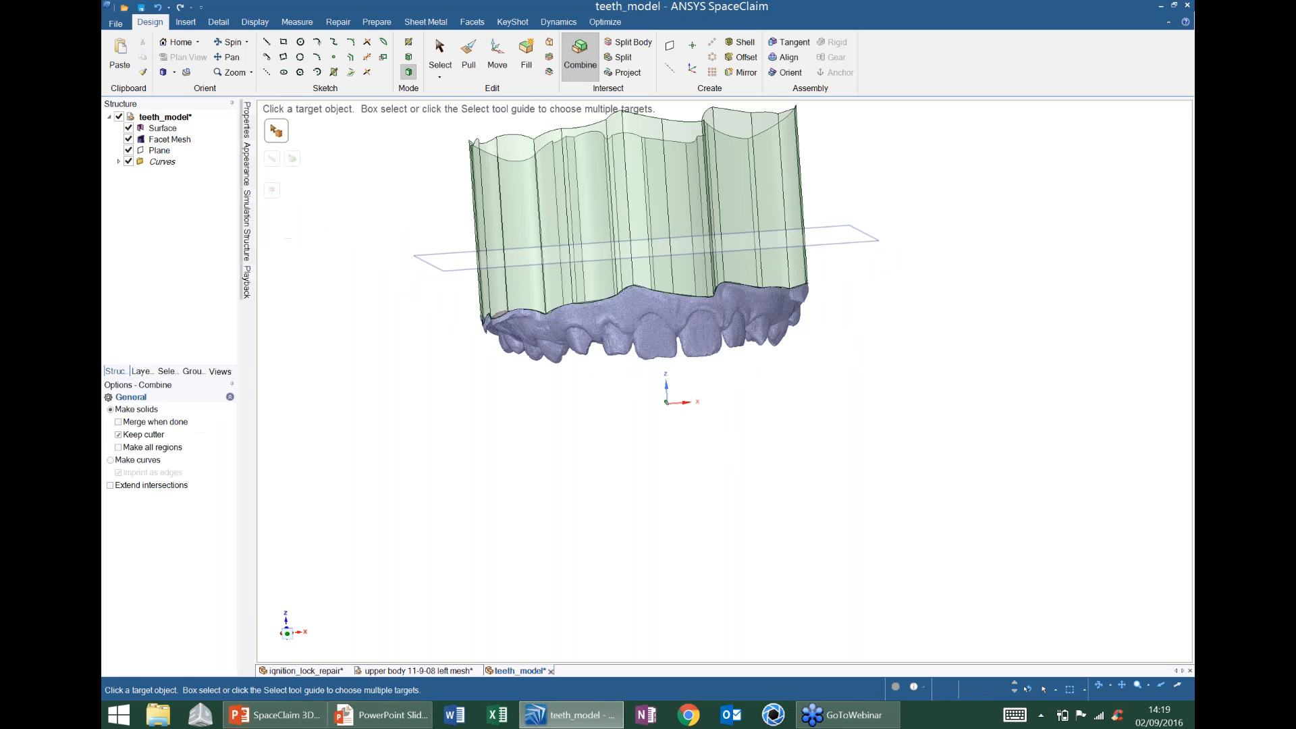
pyautogui.click(723, 189)
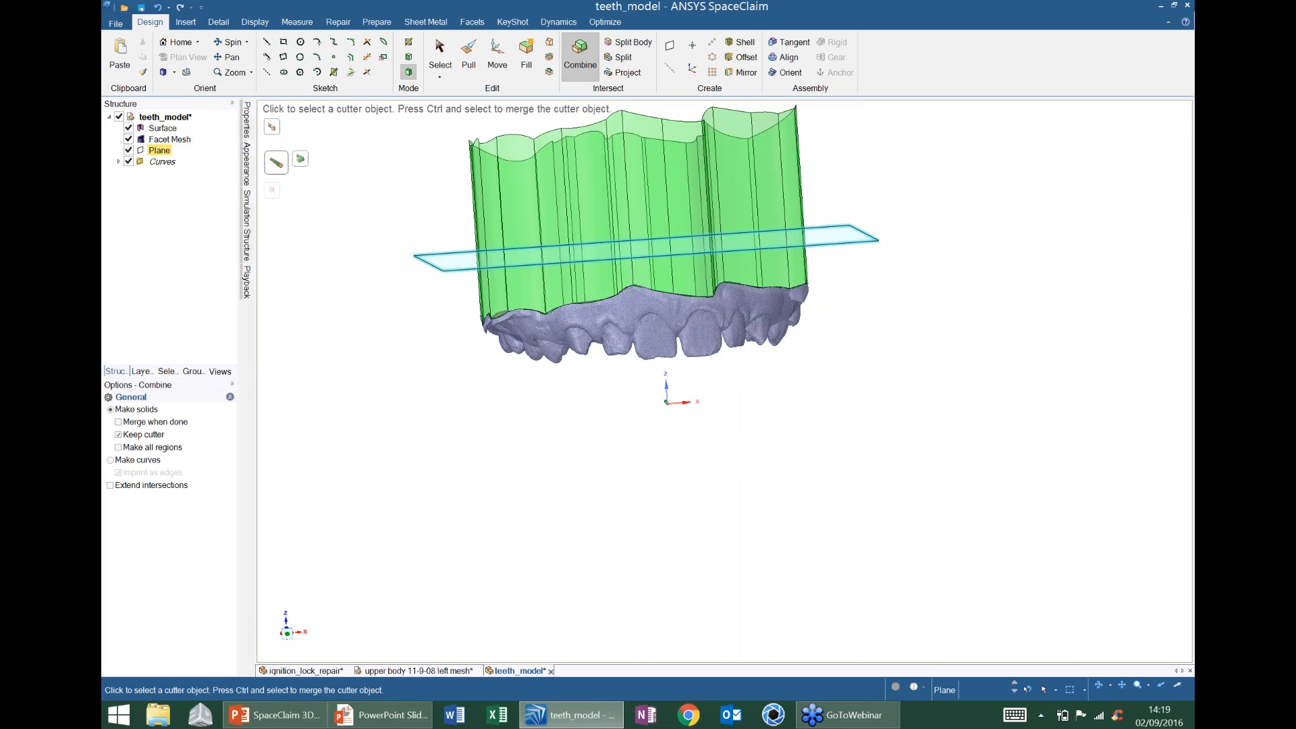
pyautogui.click(594, 251)
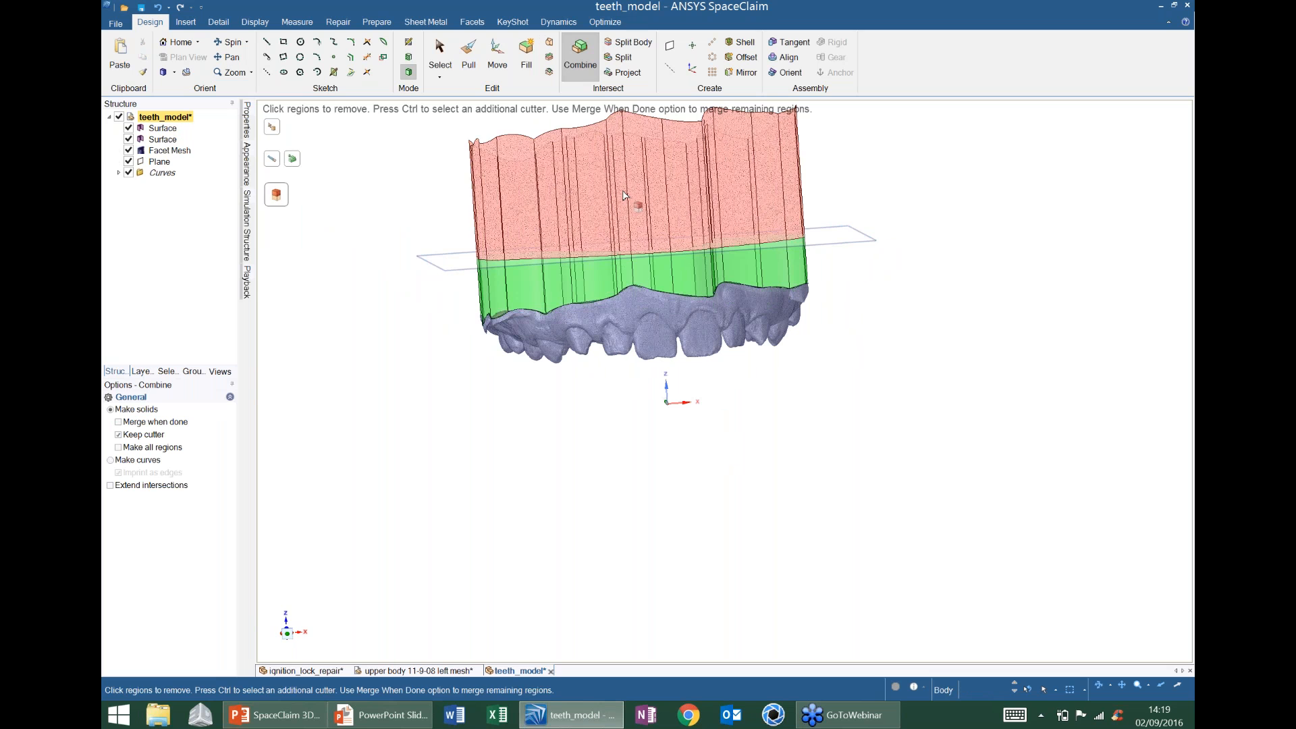
pyautogui.click(554, 182)
pyautogui.moveTo(652, 277); pyautogui.dragTo(665, 304, button='middle')
pyautogui.press('Escape')
# - Fill the wall's top edge loop to cap it, then check the model from below
pyautogui.doubleClick(749, 214)
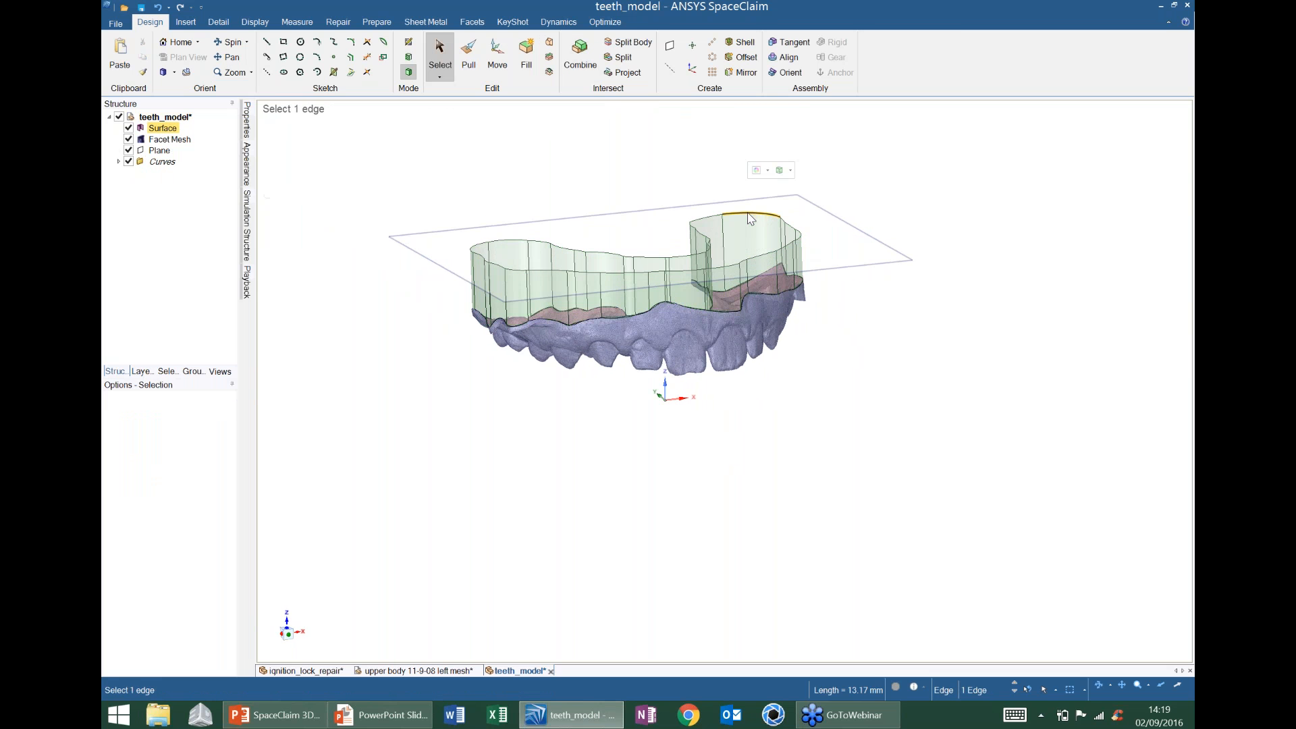
pyautogui.click(526, 55)
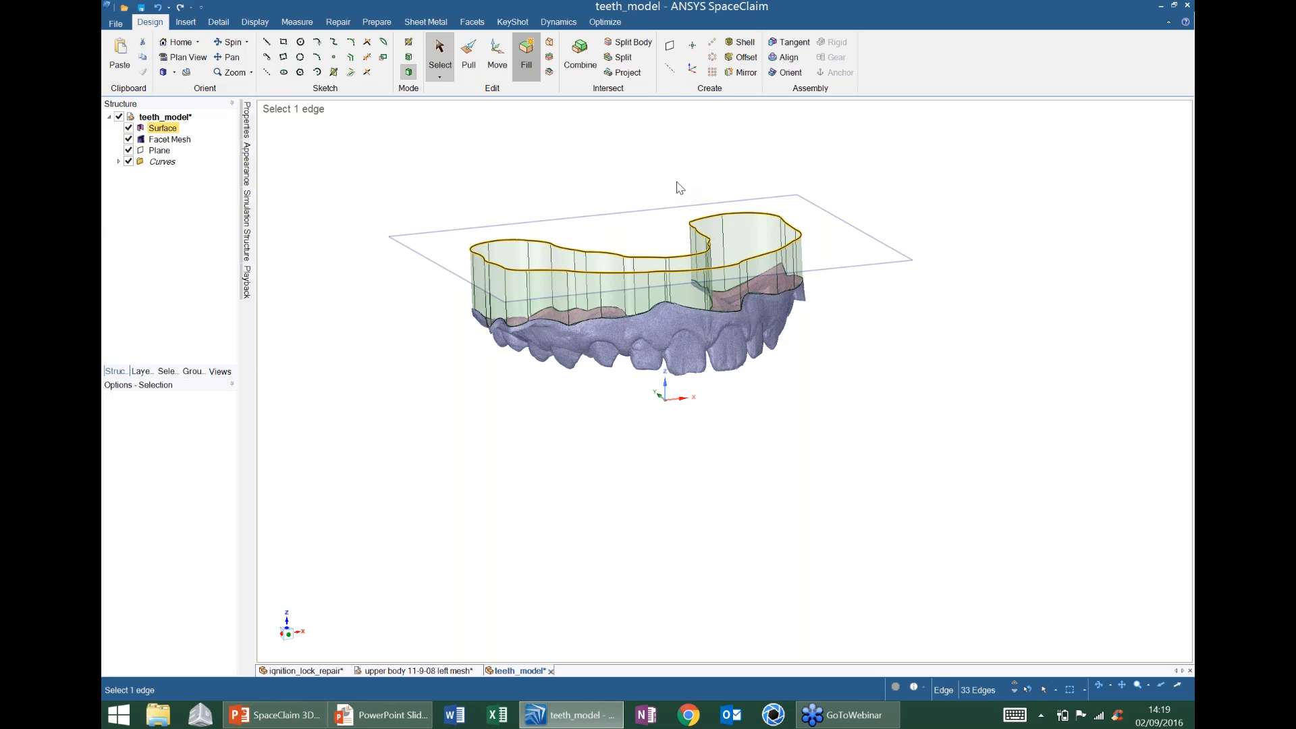
pyautogui.click(895, 340)
pyautogui.moveTo(876, 345); pyautogui.dragTo(844, 284, button='middle')
pyautogui.moveTo(630, 399); pyautogui.dragTo(690, 294, button='middle')
# - Convert the capped wall solid into a mesh and delete the leftover Curves group
pyautogui.click(484, 21)
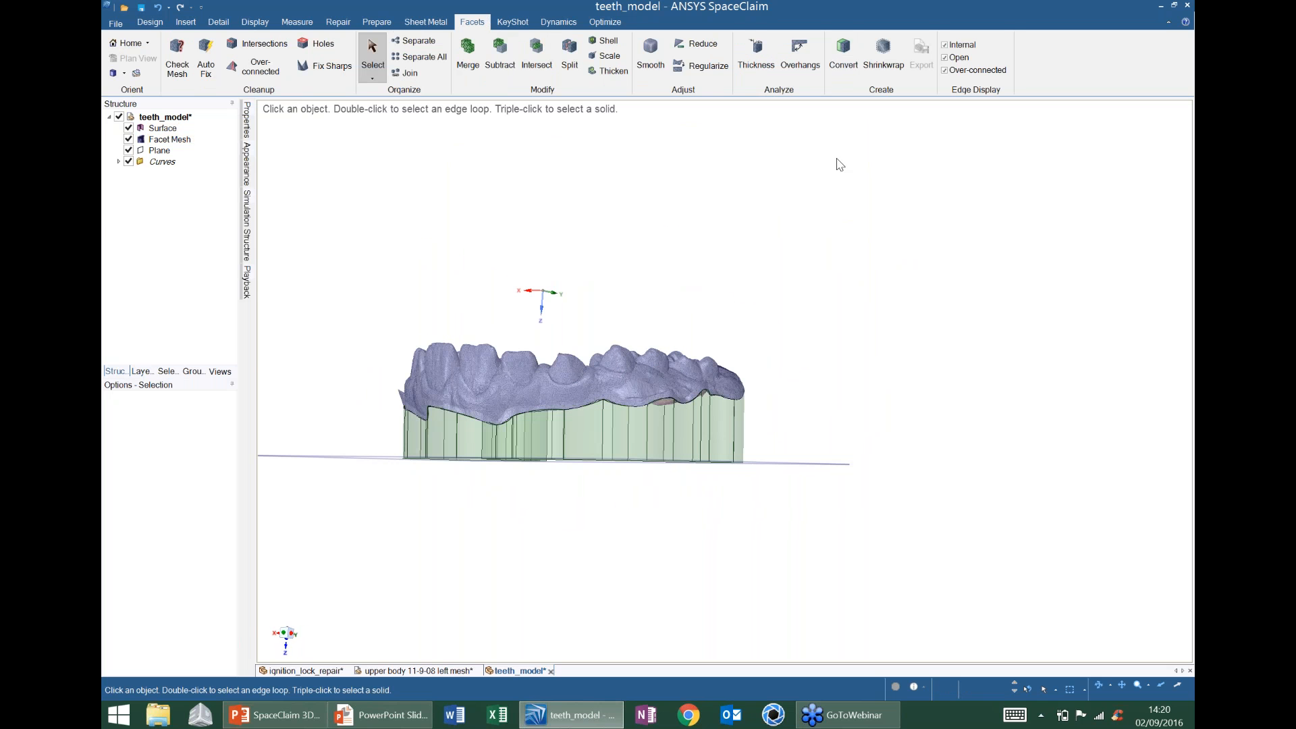
pyautogui.click(837, 58)
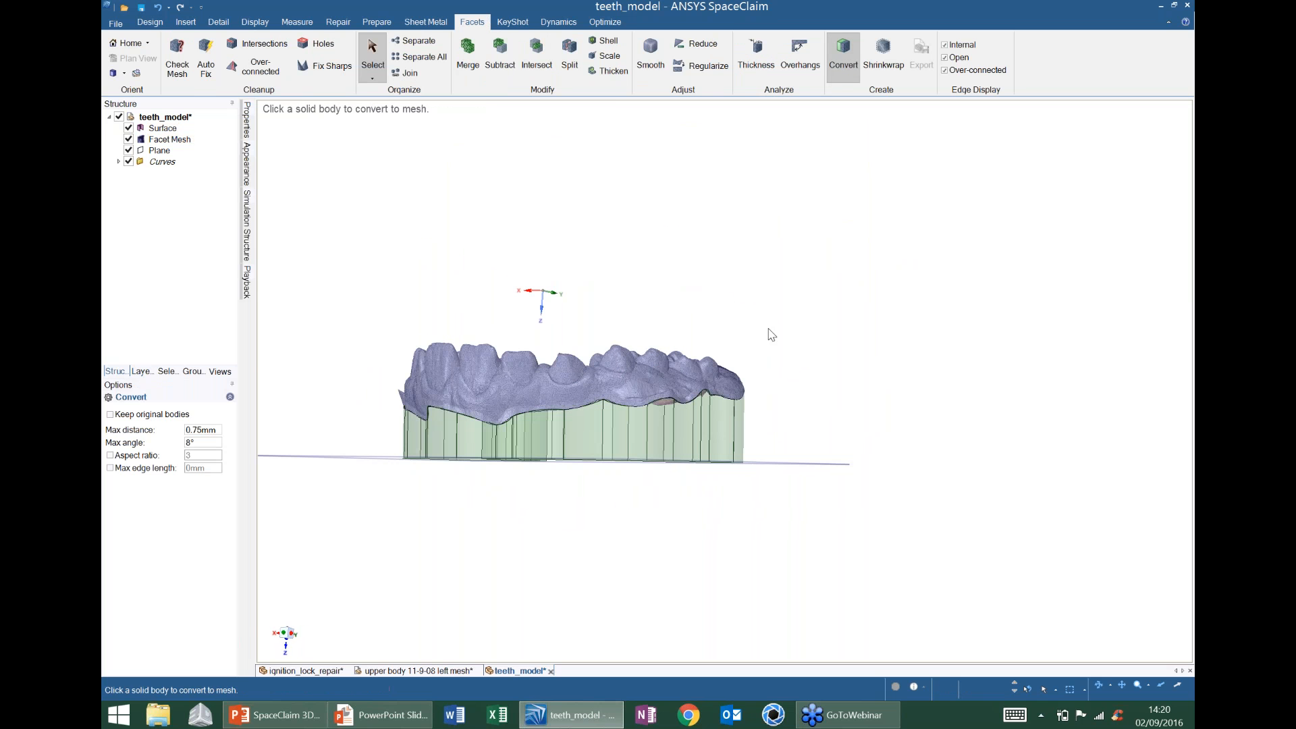
pyautogui.click(673, 434)
pyautogui.moveTo(671, 431); pyautogui.dragTo(645, 469, button='middle')
pyautogui.rightClick(168, 142)
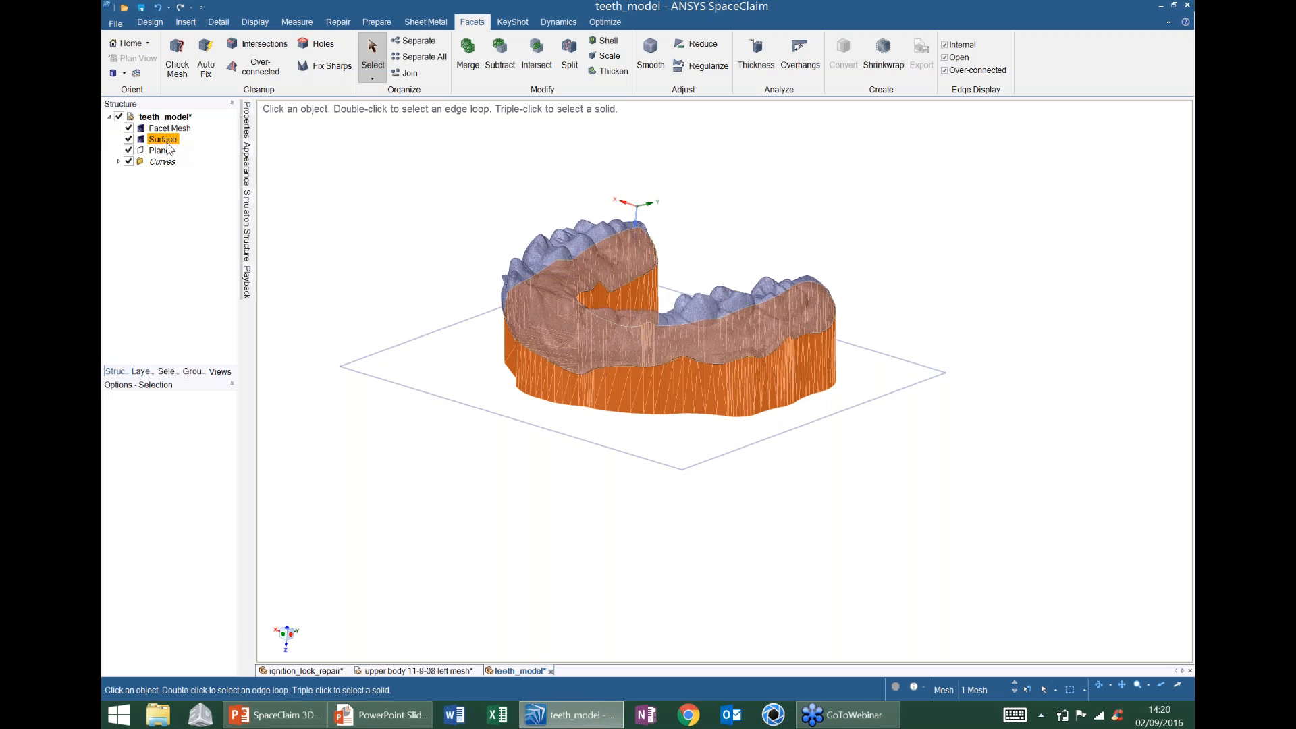
pyautogui.click(202, 169)
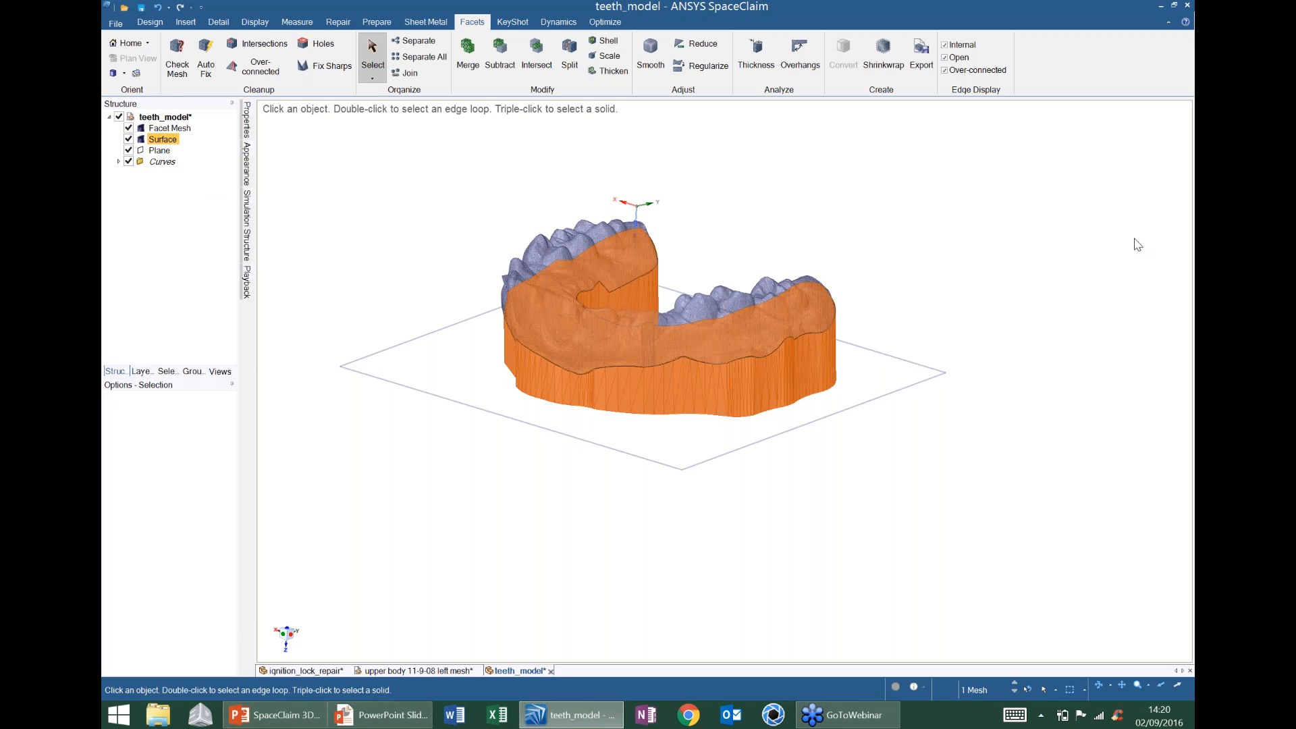
pyautogui.click(1135, 244)
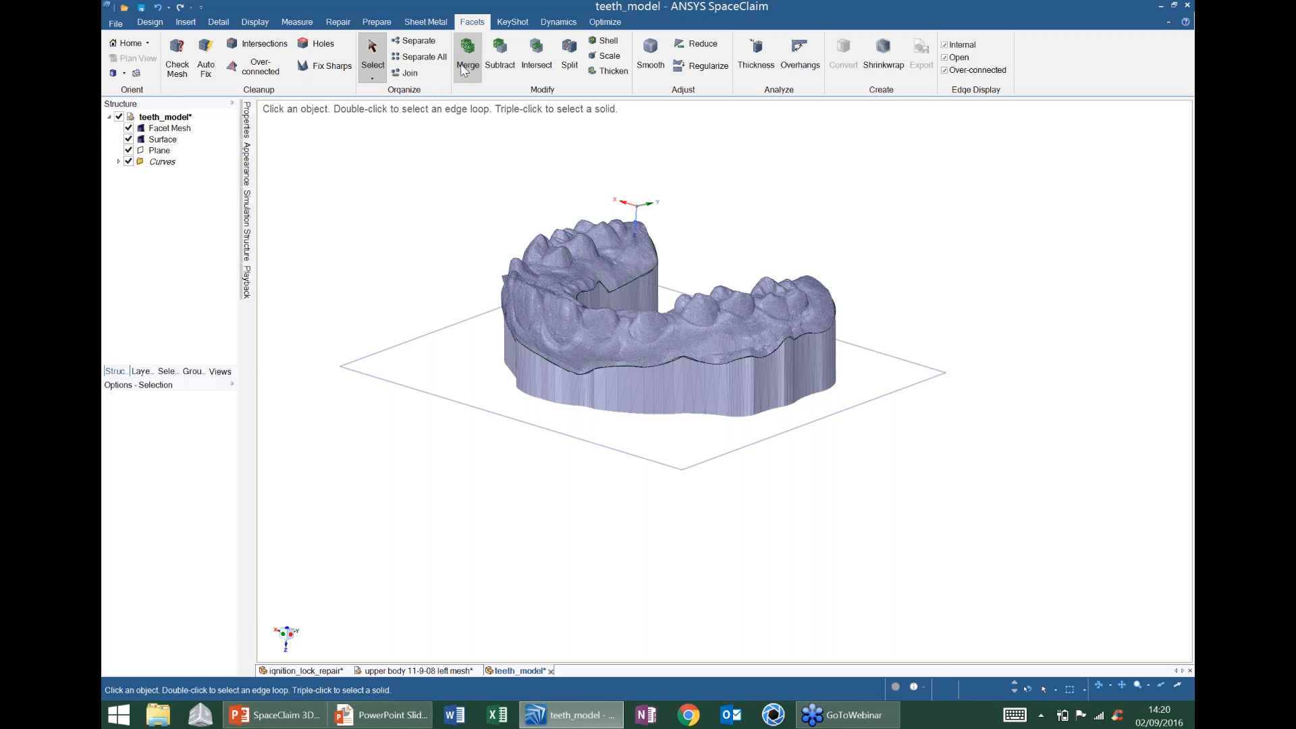
pyautogui.click(158, 163)
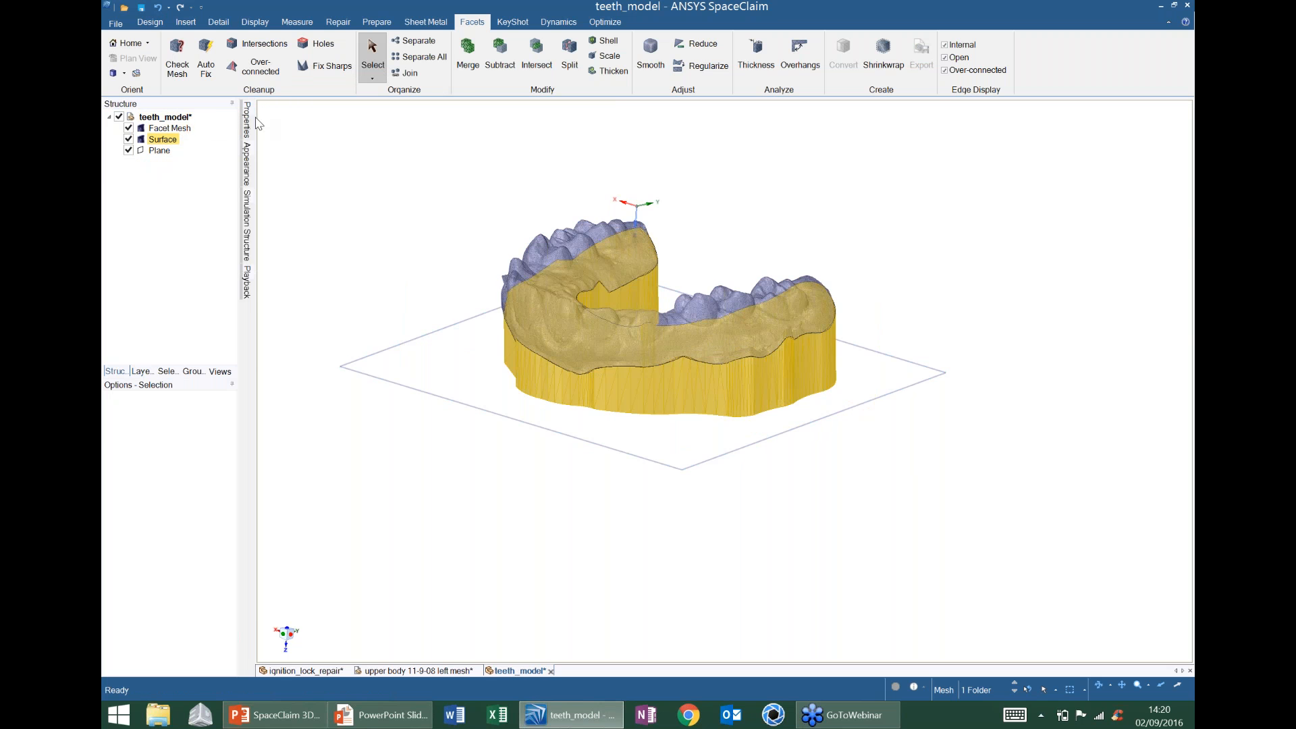
# - Merge the Surface wall mesh into the teeth Facet Mesh as target
pyautogui.click(467, 57)
pyautogui.click(564, 292)
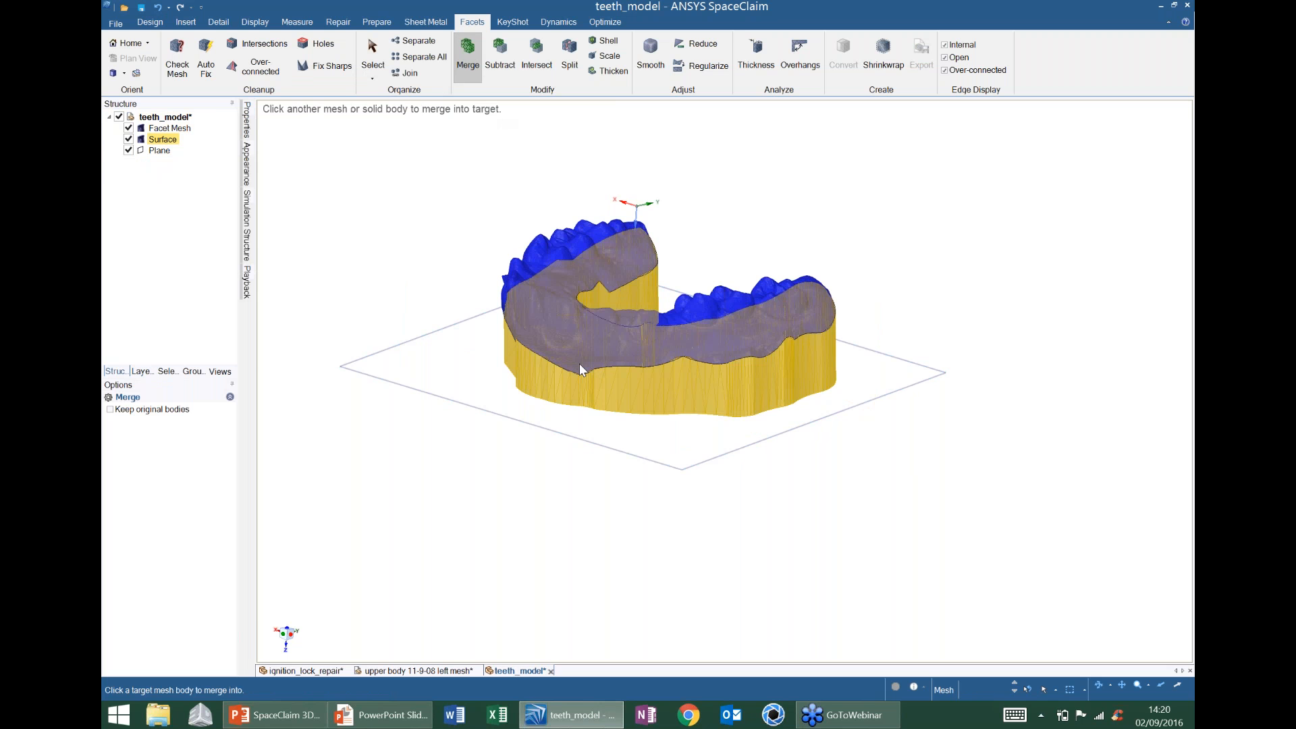
pyautogui.click(580, 364)
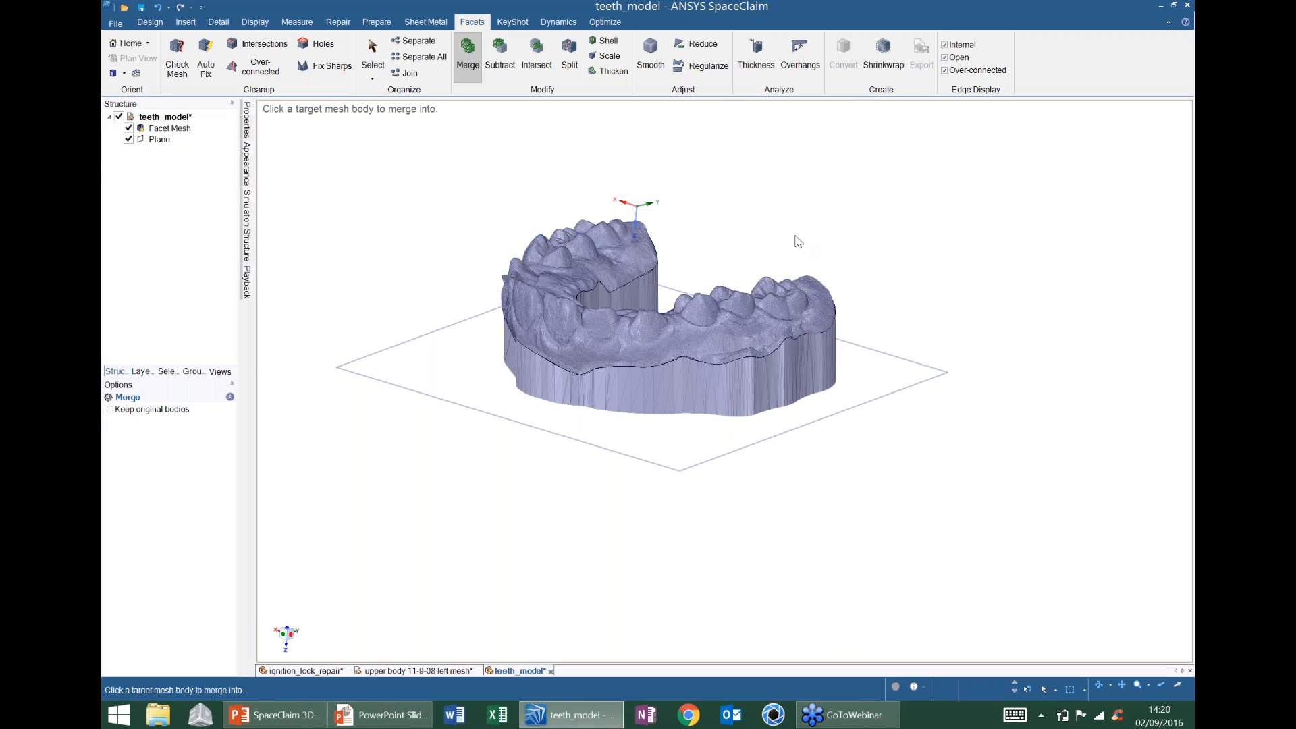
pyautogui.press('Escape')
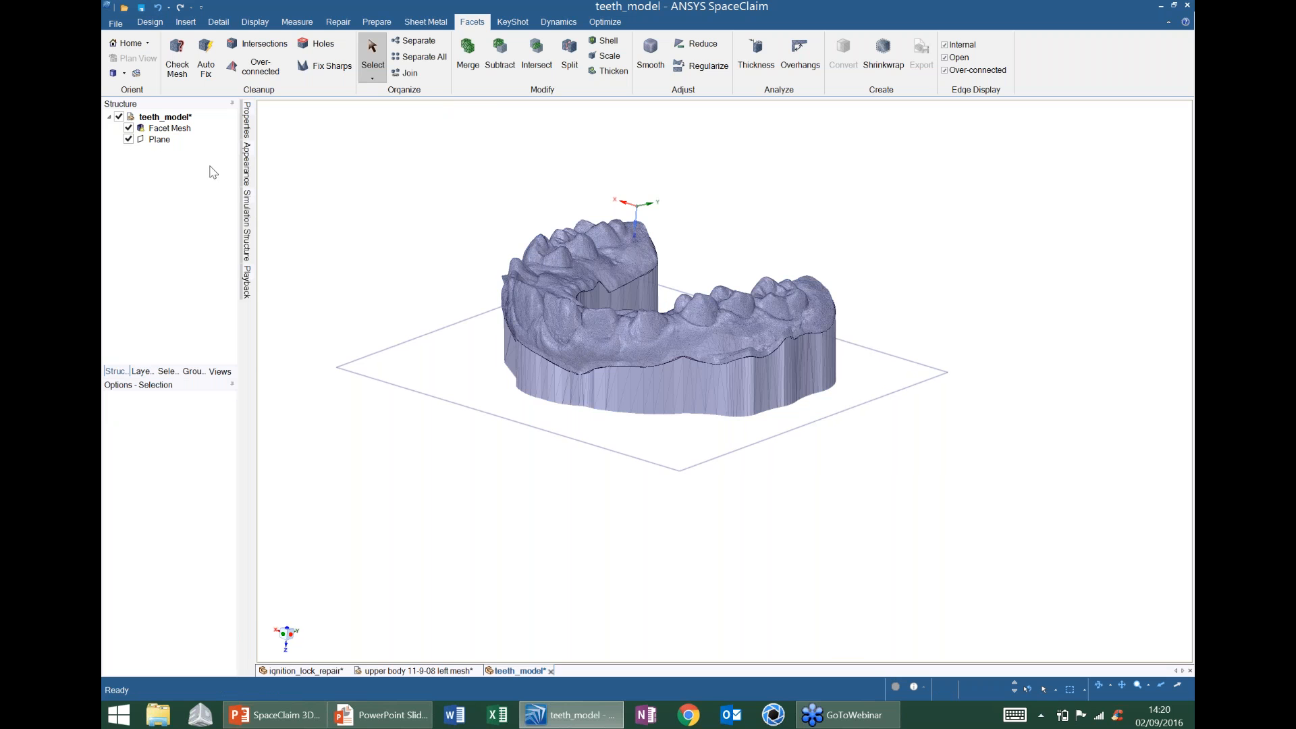
# - Run Check Mesh on the merged Facet Mesh and close the results reporting it not watertight
pyautogui.click(156, 138)
pyautogui.click(152, 130)
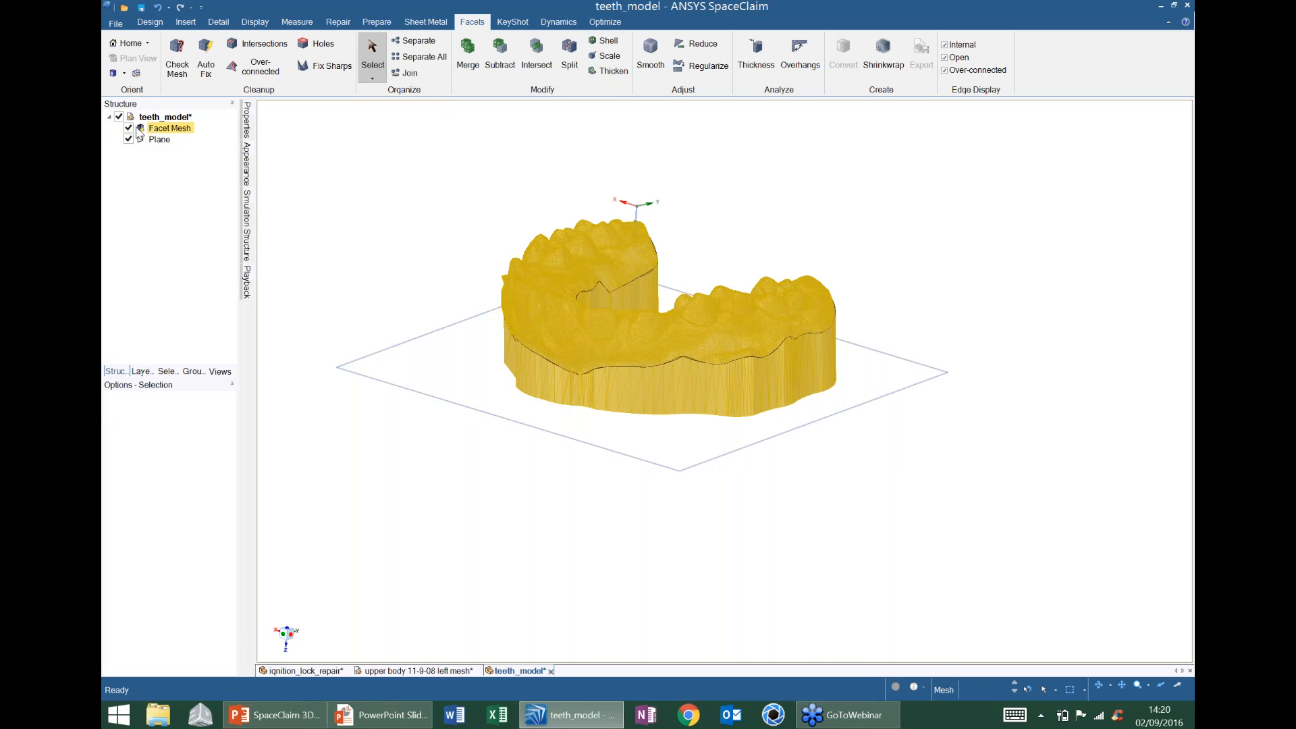
pyautogui.moveTo(504, 322); pyautogui.dragTo(553, 324, button='middle')
pyautogui.click(177, 58)
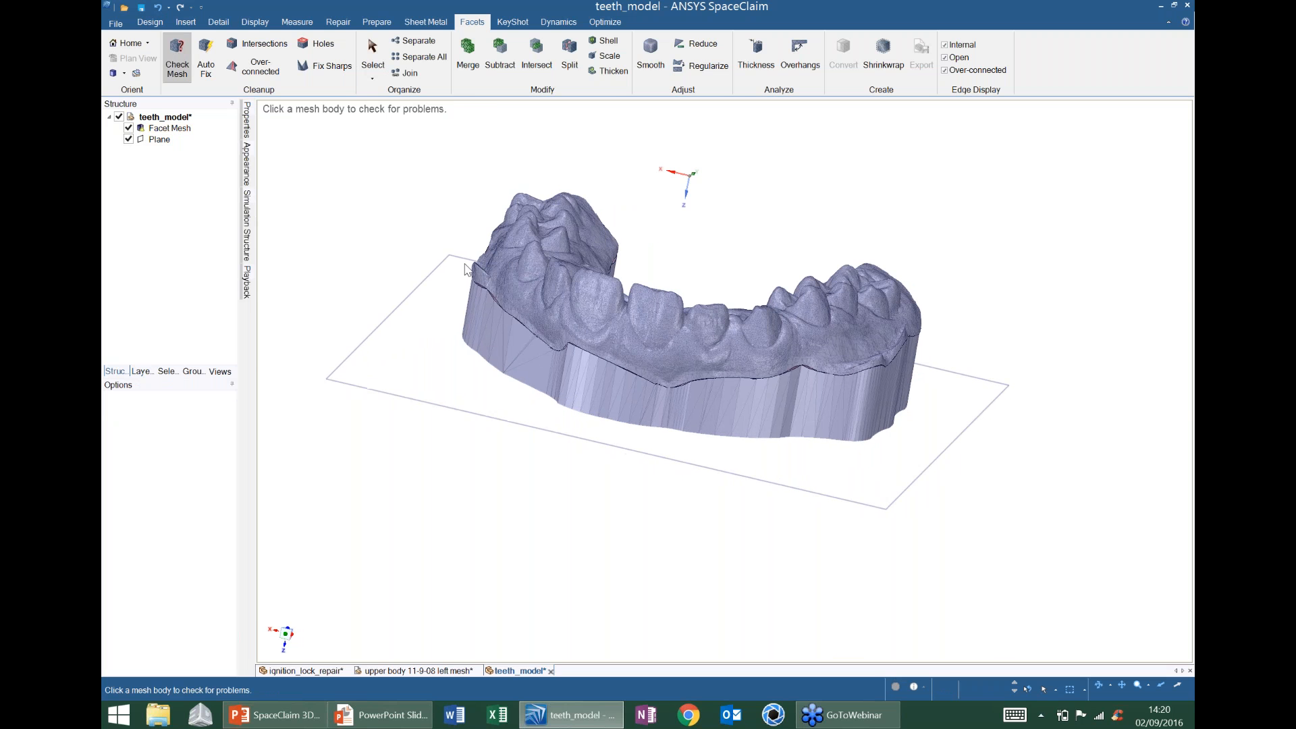
pyautogui.click(521, 341)
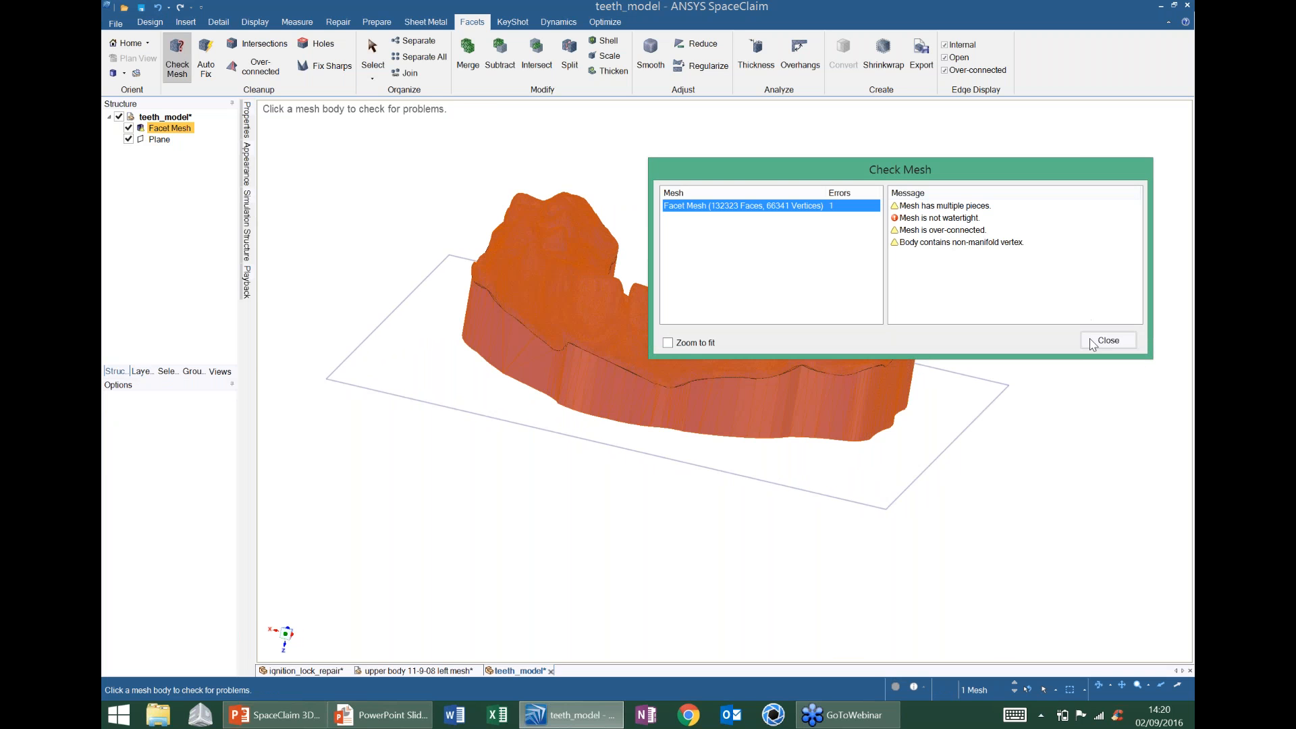
pyautogui.click(1108, 341)
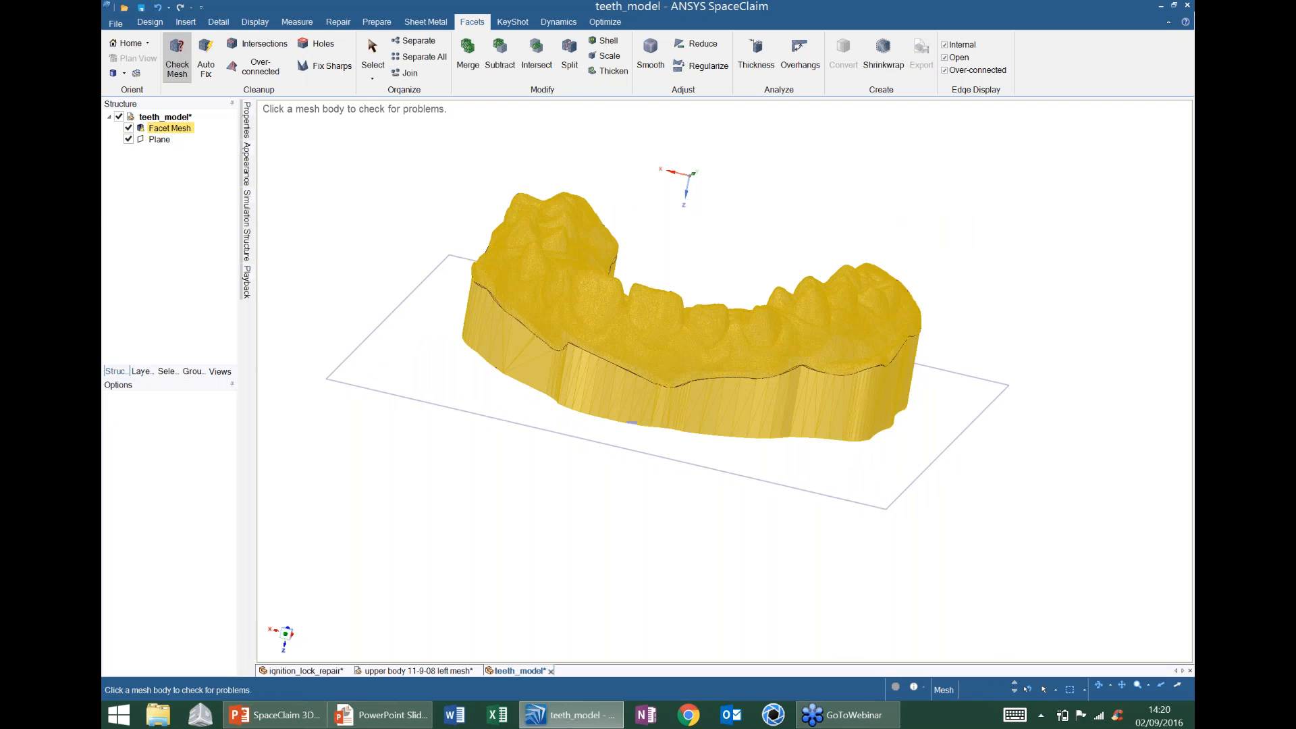
# - Zoom in to inspect the wall-to-teeth seam, then launch Auto Fix
pyautogui.scroll(1, 548, 385)
pyautogui.moveTo(548, 358); pyautogui.dragTo(570, 340, button='middle')
pyautogui.scroll(3, 571, 339)
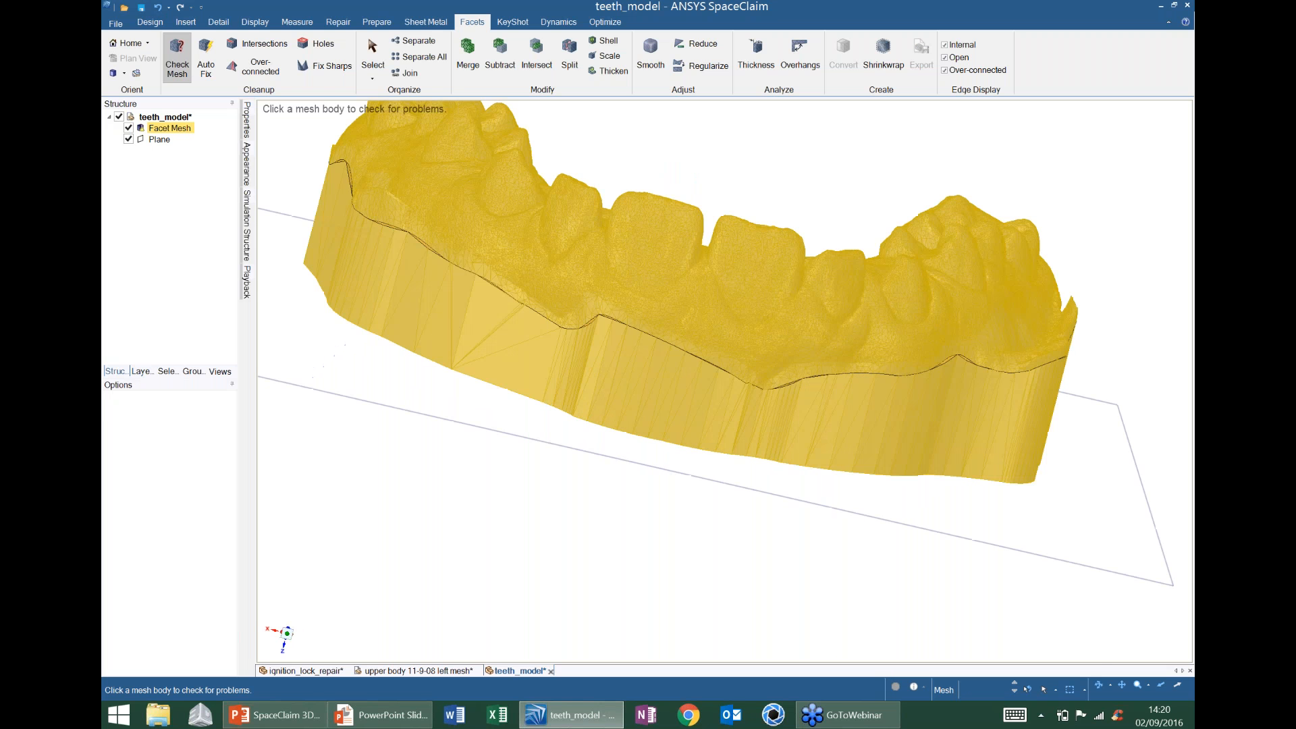
pyautogui.scroll(3, 608, 328)
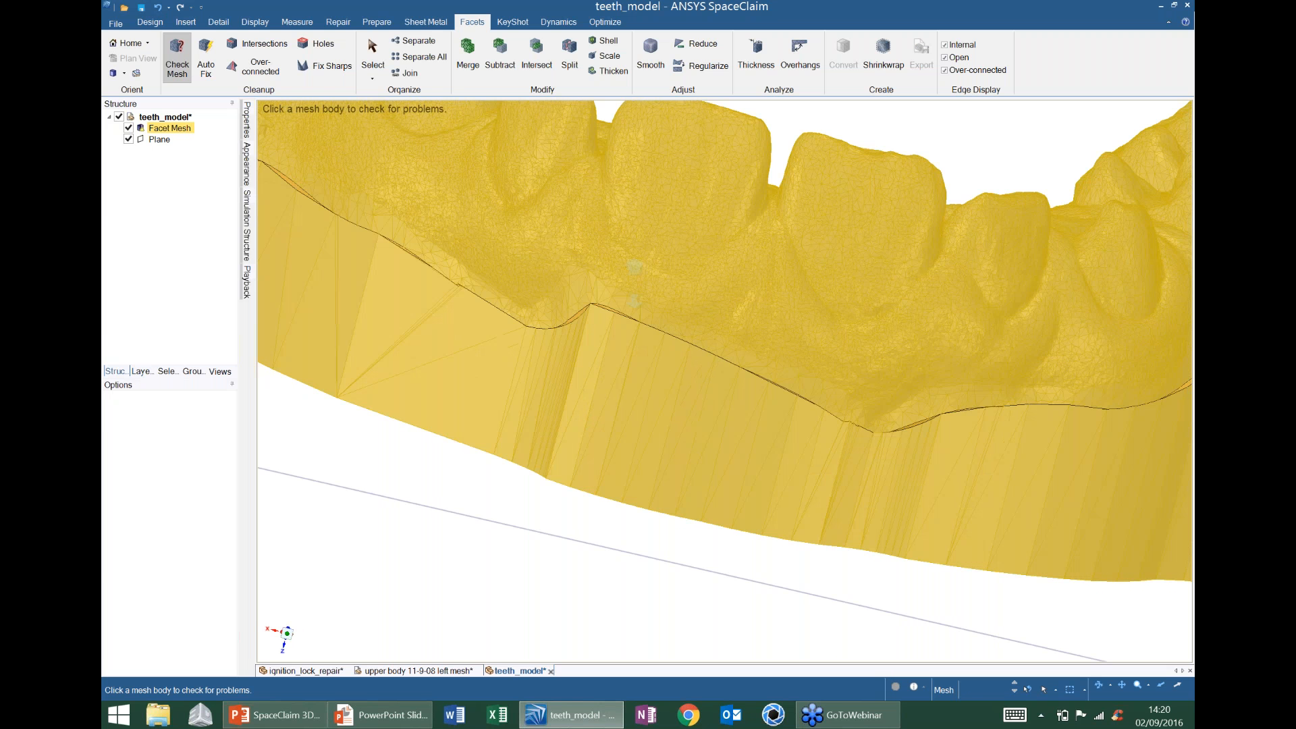
pyautogui.moveTo(634, 284); pyautogui.dragTo(649, 294, button='middle')
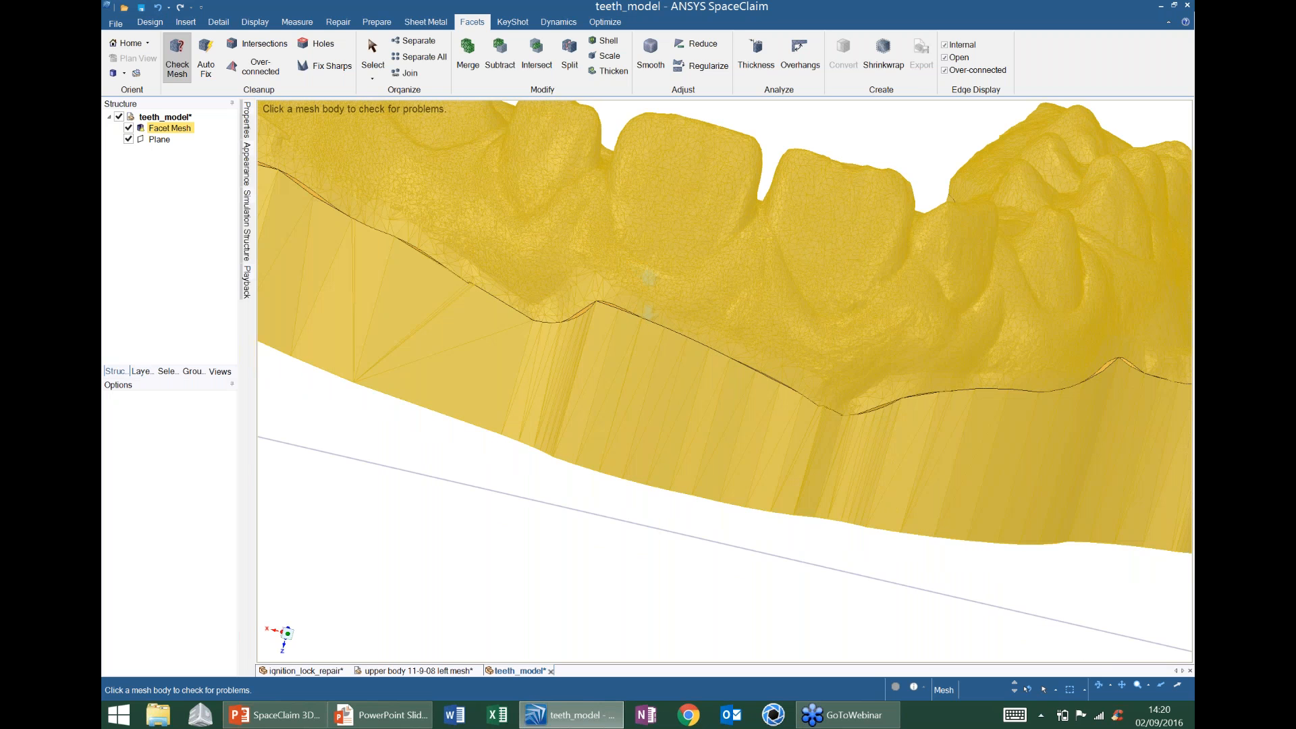
pyautogui.click(206, 64)
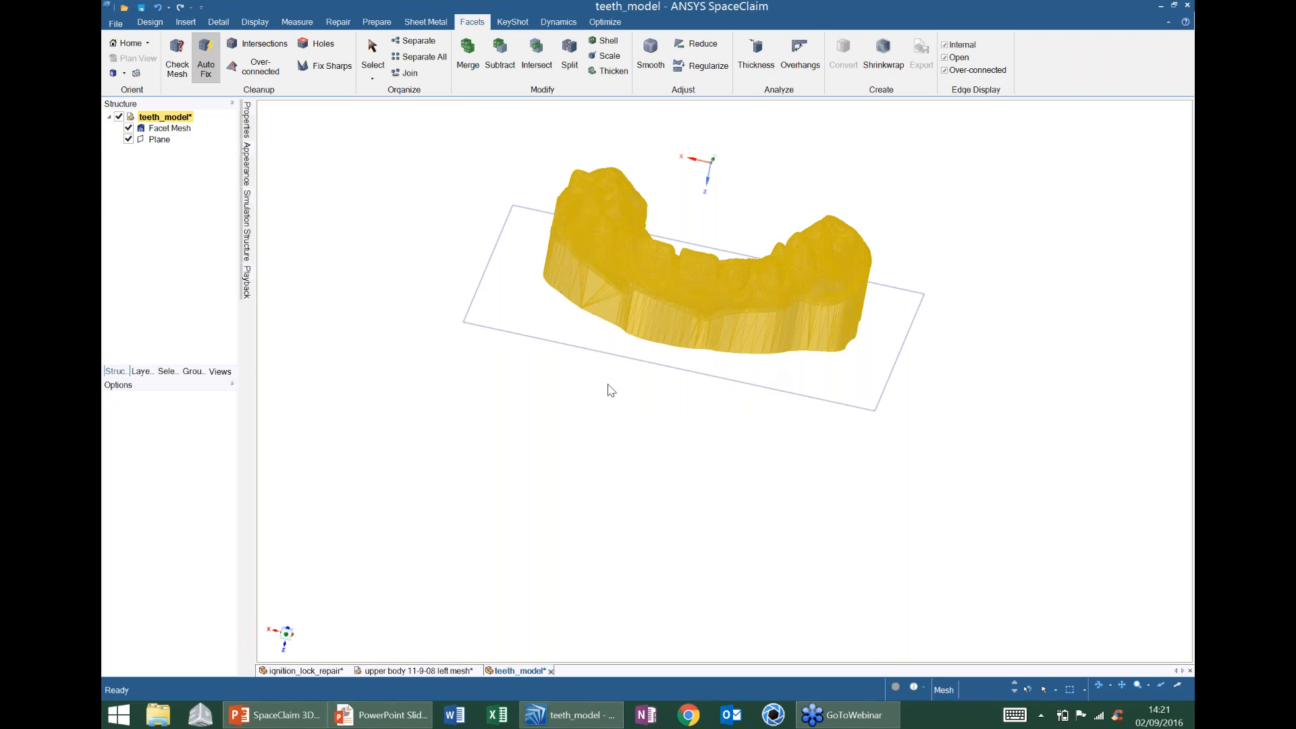
# - Apply Auto Fix to the teeth Facet Mesh to repair its defects
pyautogui.click(140, 131)
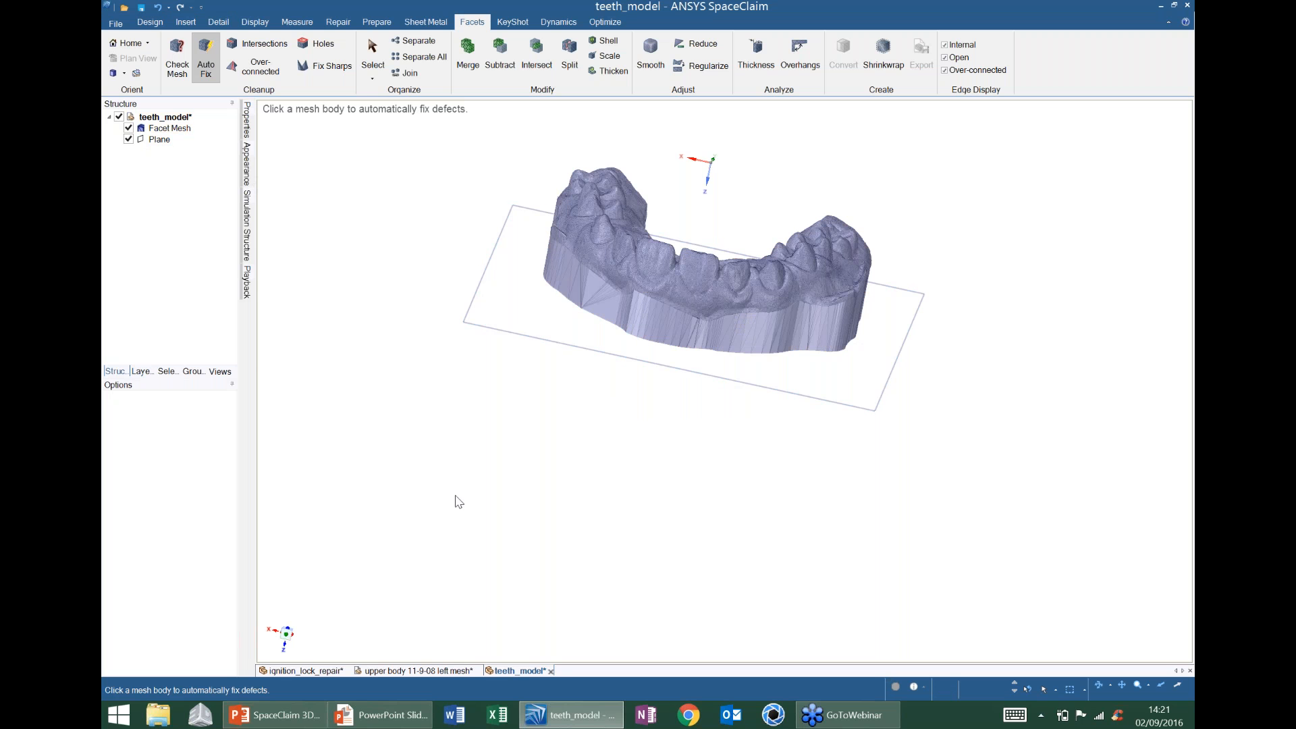
pyautogui.press('Escape')
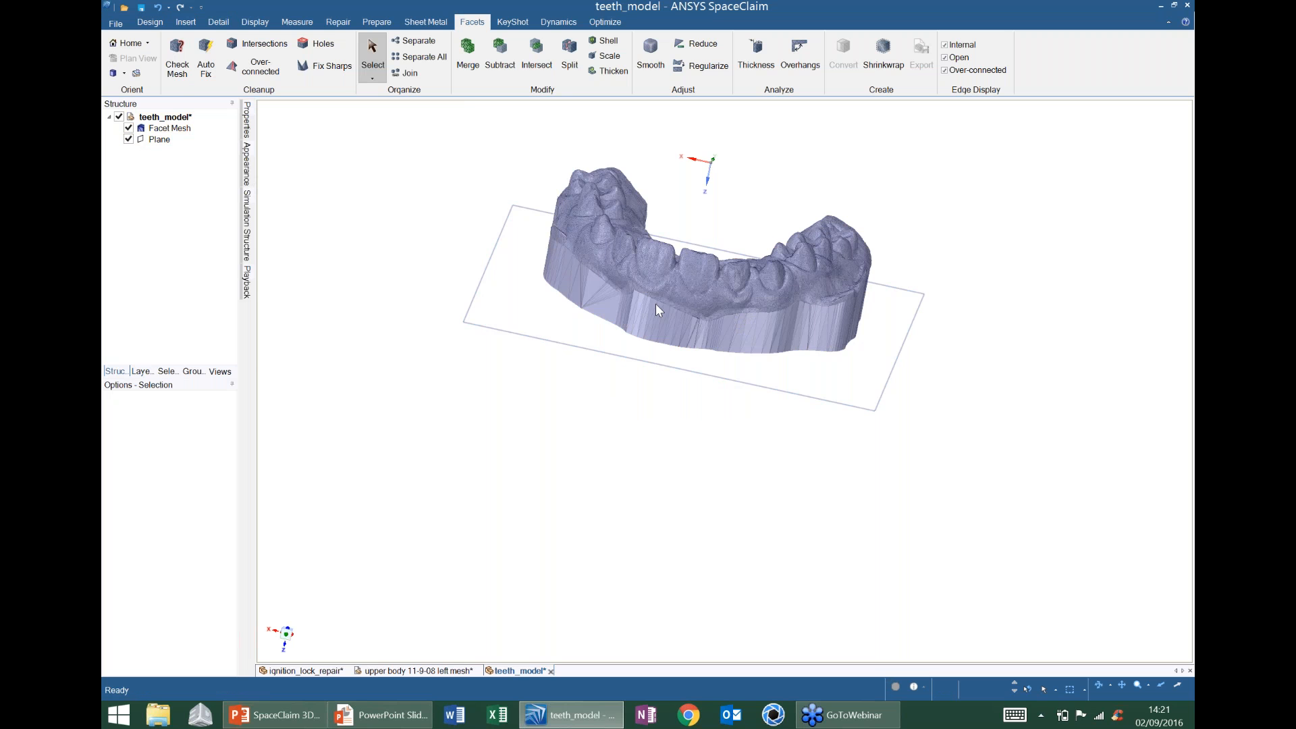
pyautogui.moveTo(902, 362)
pyautogui.mouseDown(button='middle')
pyautogui.moveTo(852, 300)
pyautogui.moveTo(858, 404)
pyautogui.moveTo(917, 434)
pyautogui.mouseUp(button='middle')
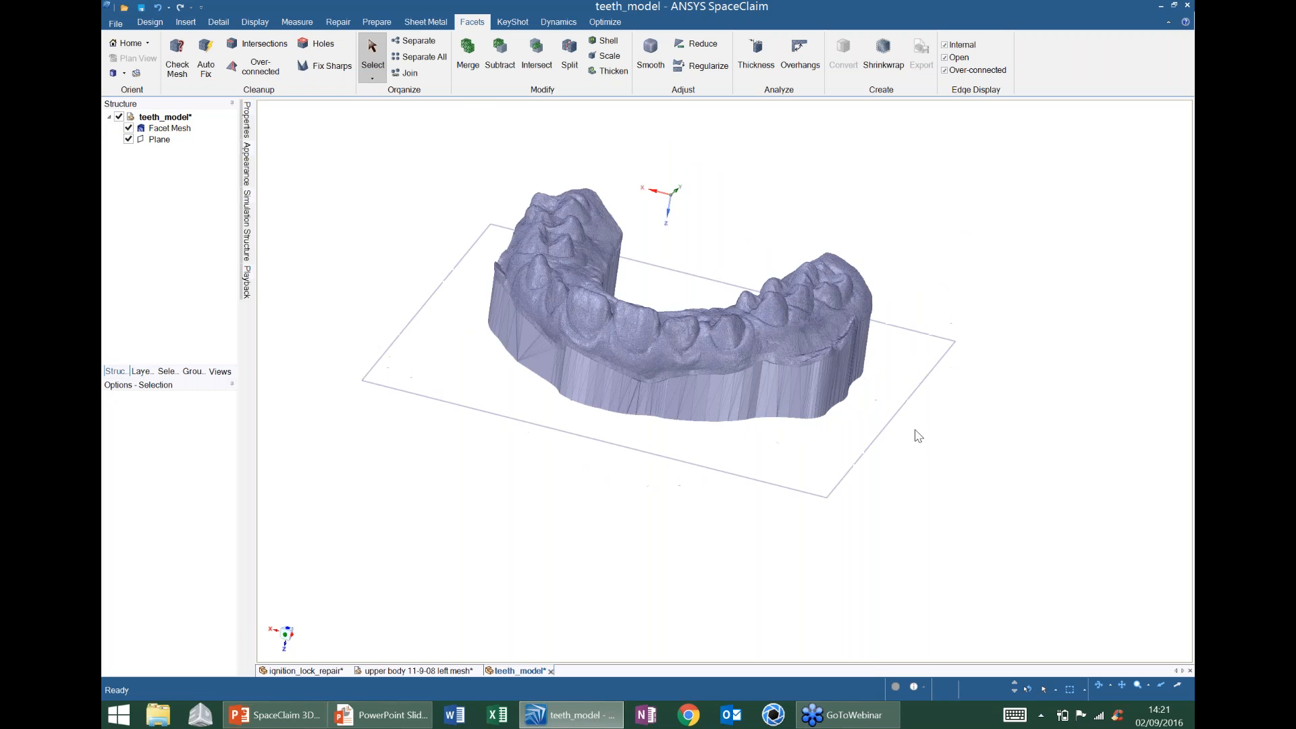
# - Delete the cutting plane and orbit to view the mesh's underside
pyautogui.click(898, 419)
pyautogui.press('Delete')
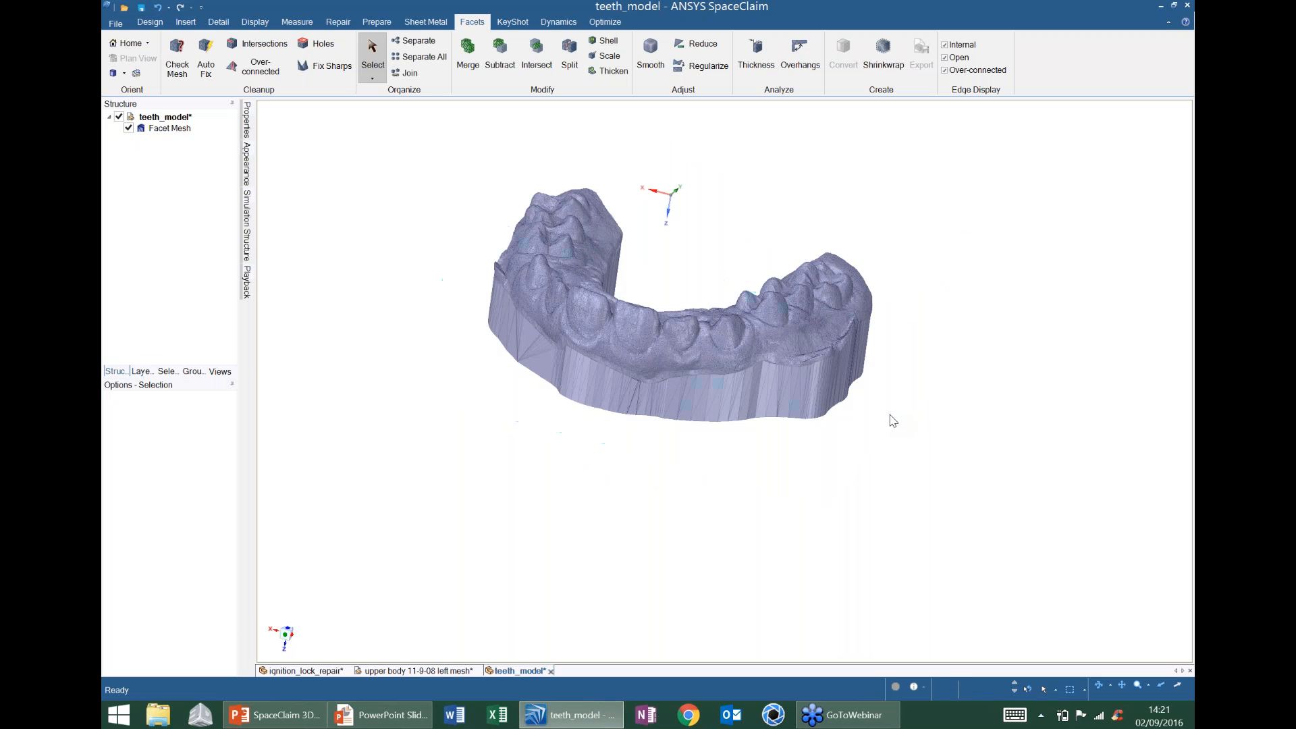
pyautogui.moveTo(810, 385)
pyautogui.keyDown('shift'); pyautogui.mouseDown(button='middle')
pyautogui.moveTo(802, 331)
pyautogui.moveTo(712, 407)
pyautogui.mouseUp(button='middle'); pyautogui.keyUp('shift')
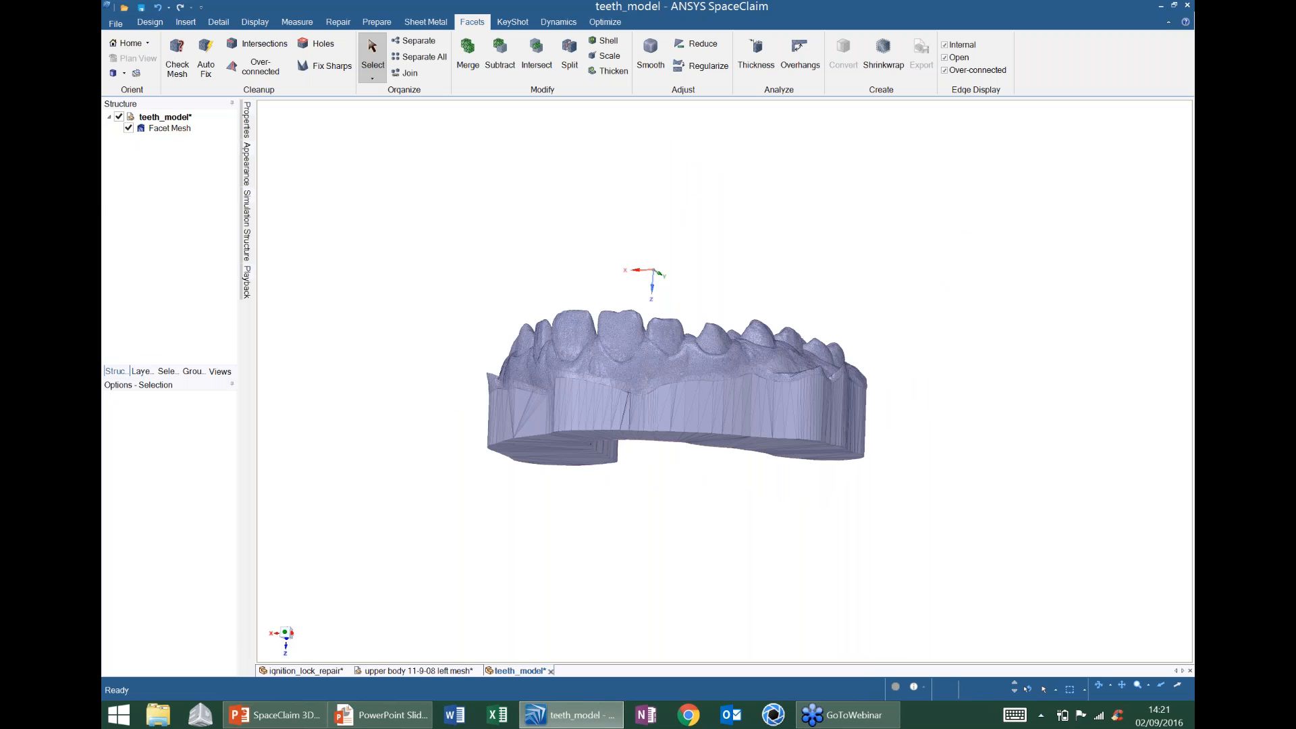
pyautogui.scroll(2, 762, 318)
pyautogui.moveTo(763, 317); pyautogui.dragTo(694, 302, button='middle')
pyautogui.scroll(-3, 817, 300)
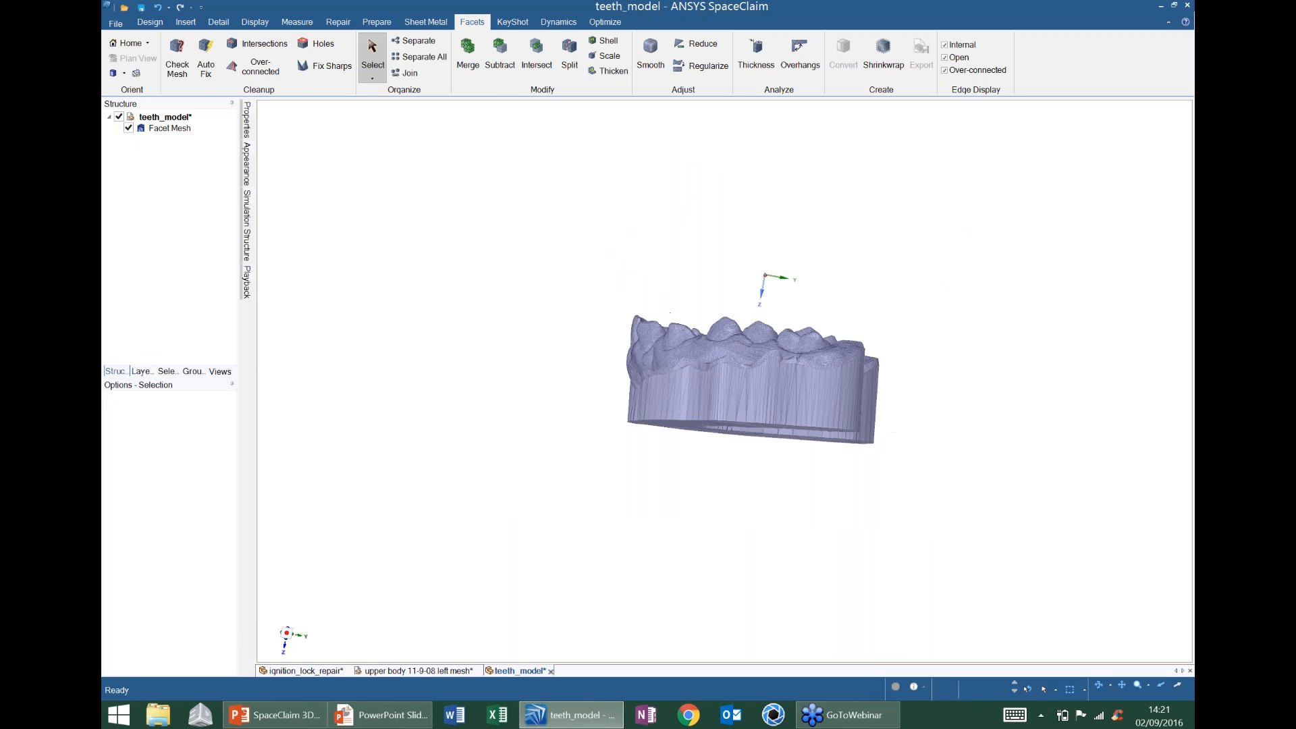
pyautogui.moveTo(614, 365); pyautogui.dragTo(803, 371, button='middle')
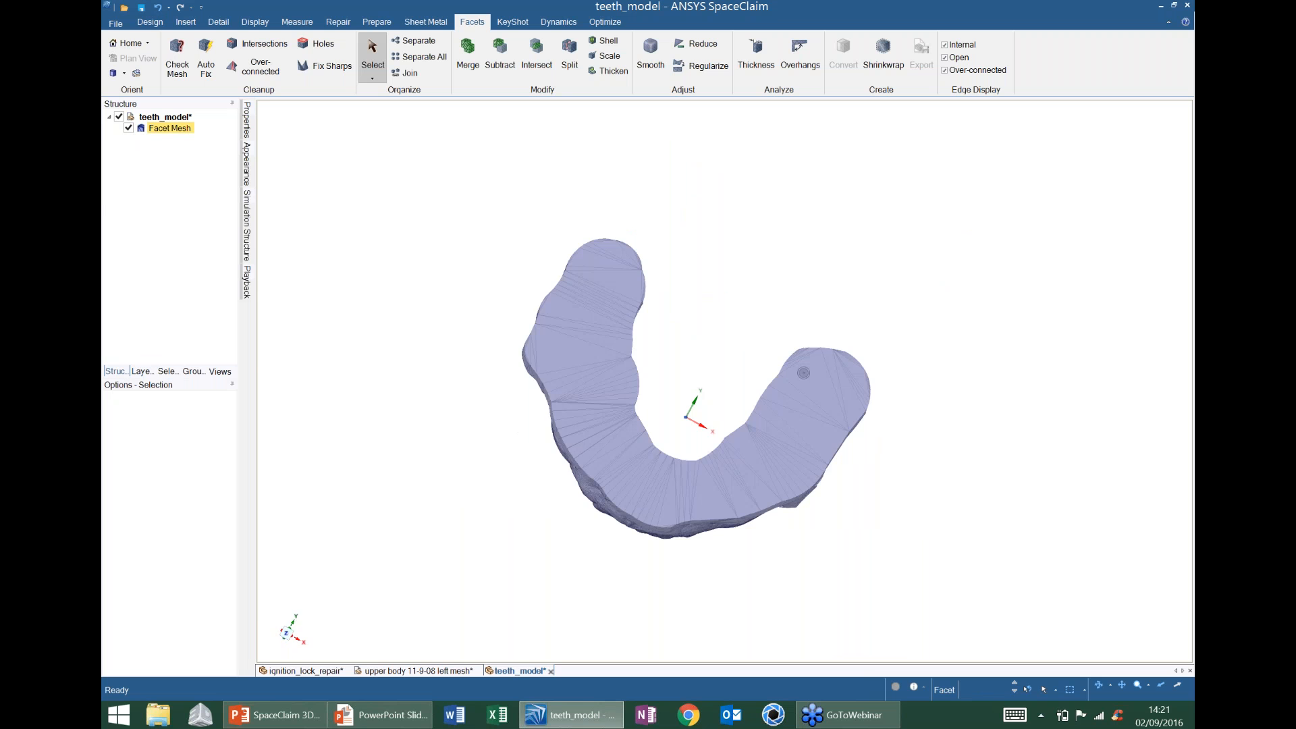
# - Sketch a rectangle on the flat underside at the mesh's left end
pyautogui.click(617, 286)
pyautogui.press('v')
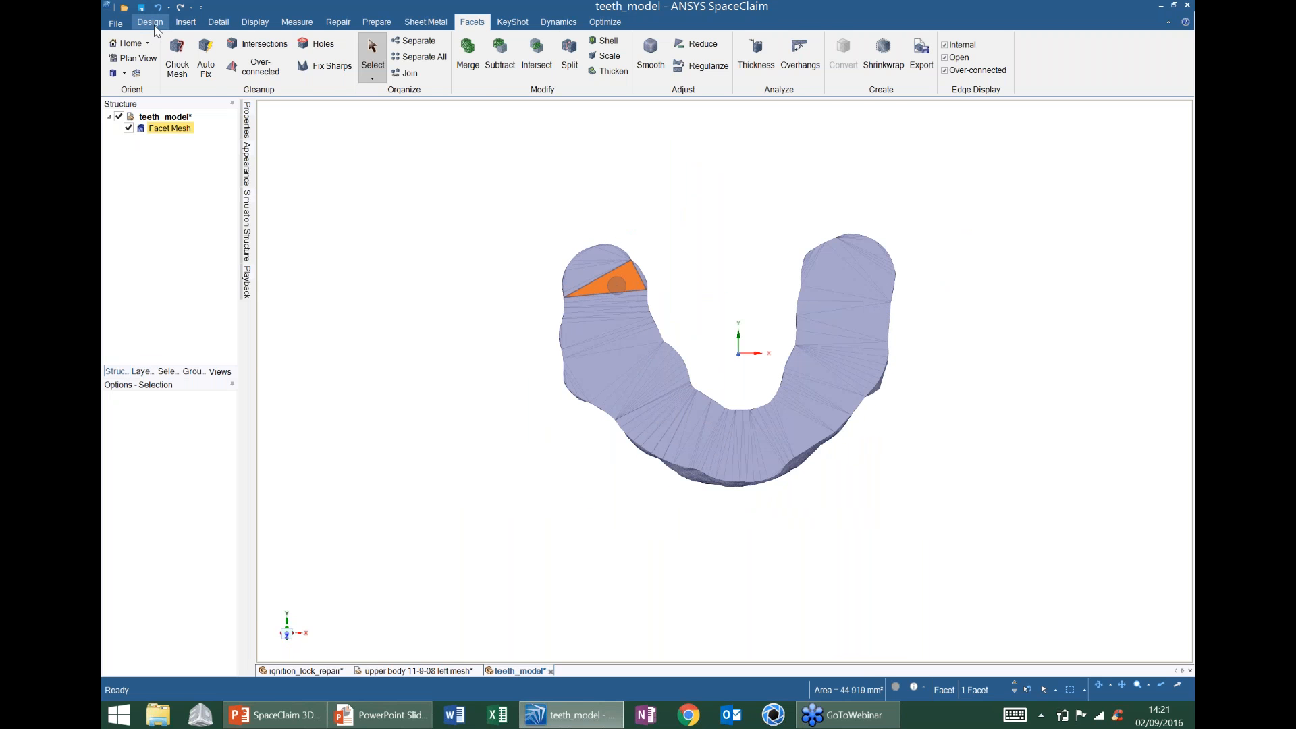
pyautogui.click(150, 22)
pyautogui.click(284, 42)
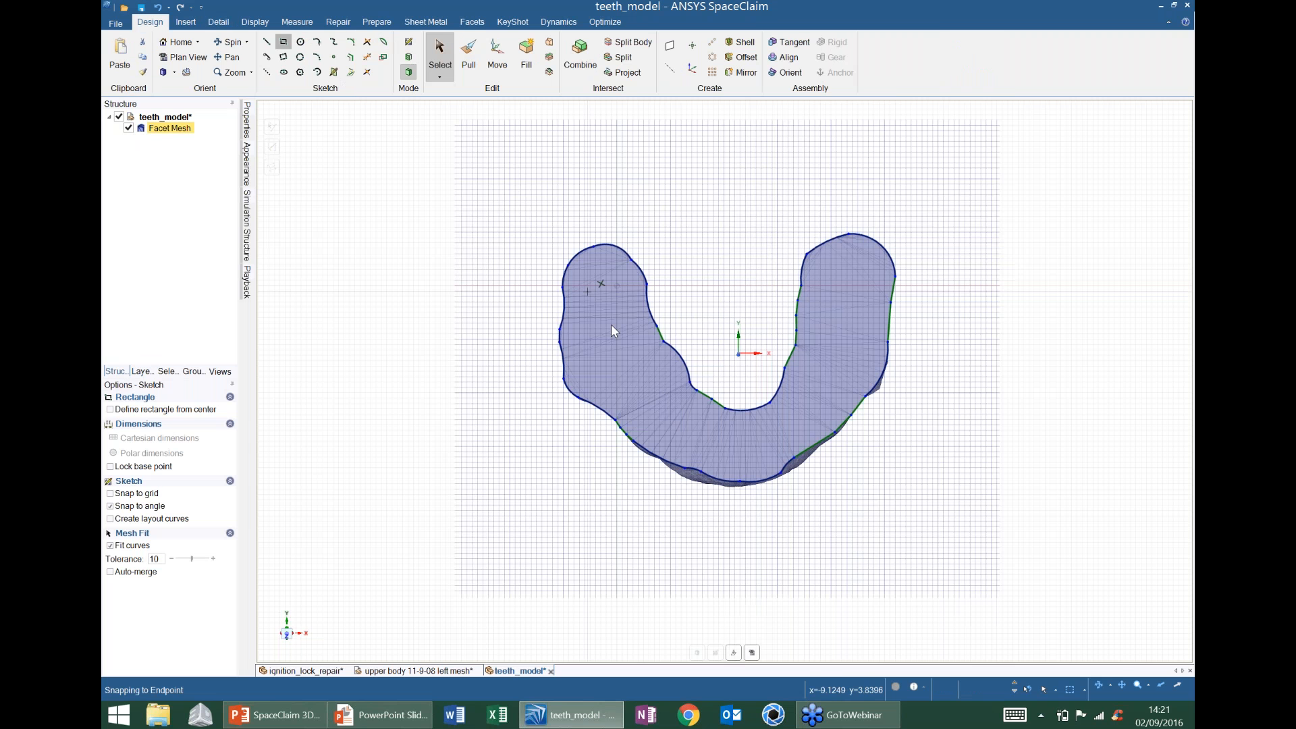
pyautogui.click(573, 295)
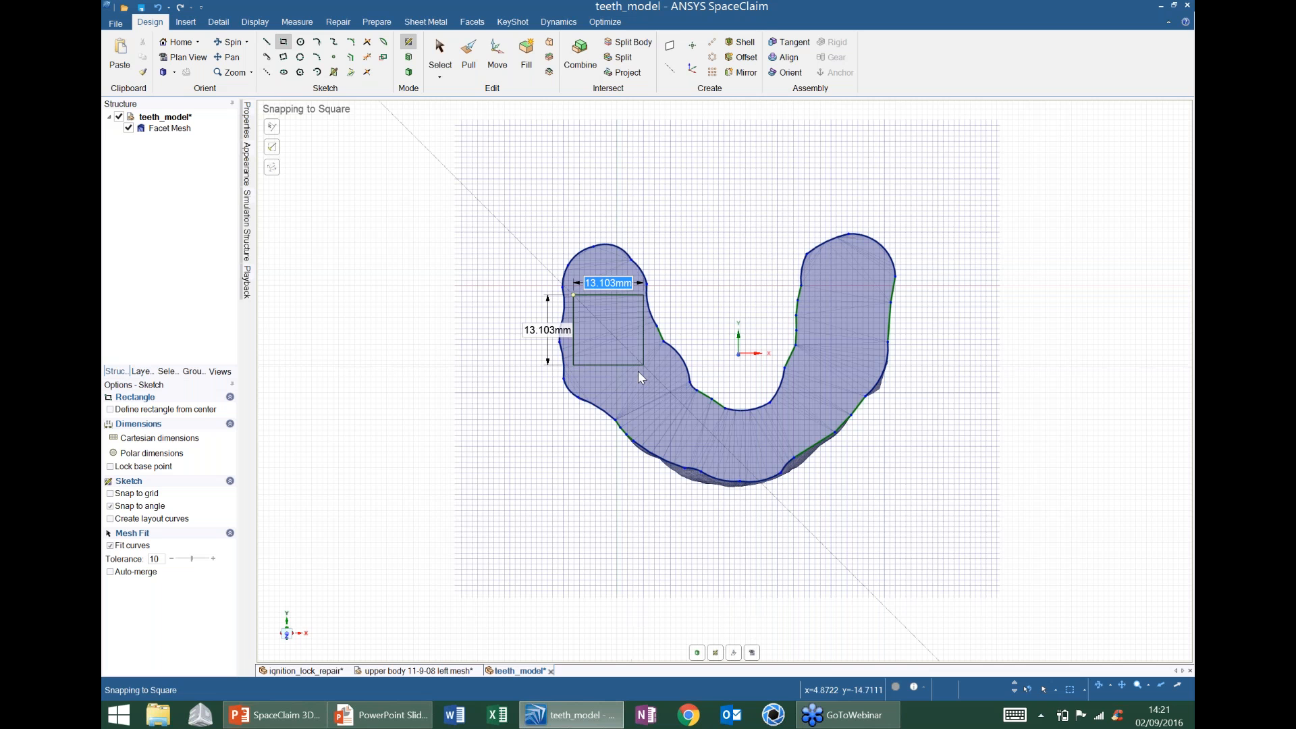
pyautogui.press('Tab')
# - Add a font size 10 note inside the rectangle with the name typed on two lines
pyautogui.click(207, 23)
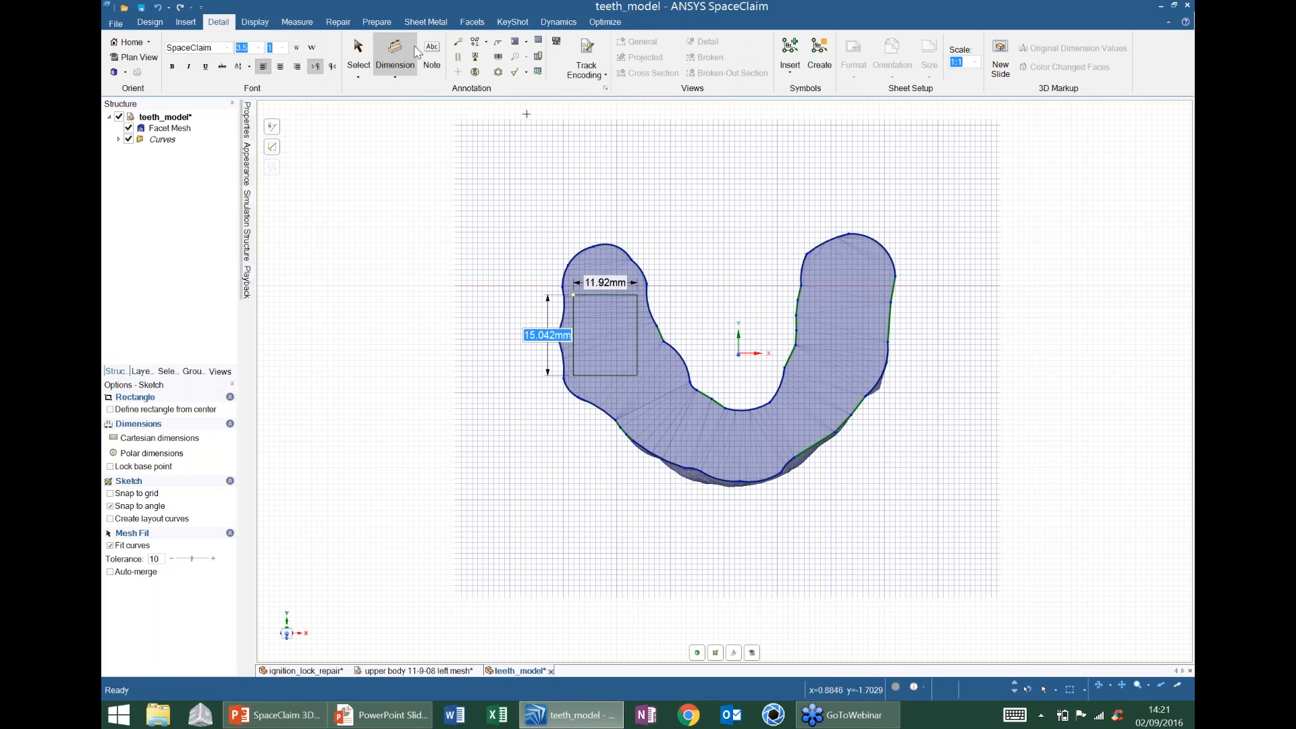
pyautogui.click(431, 54)
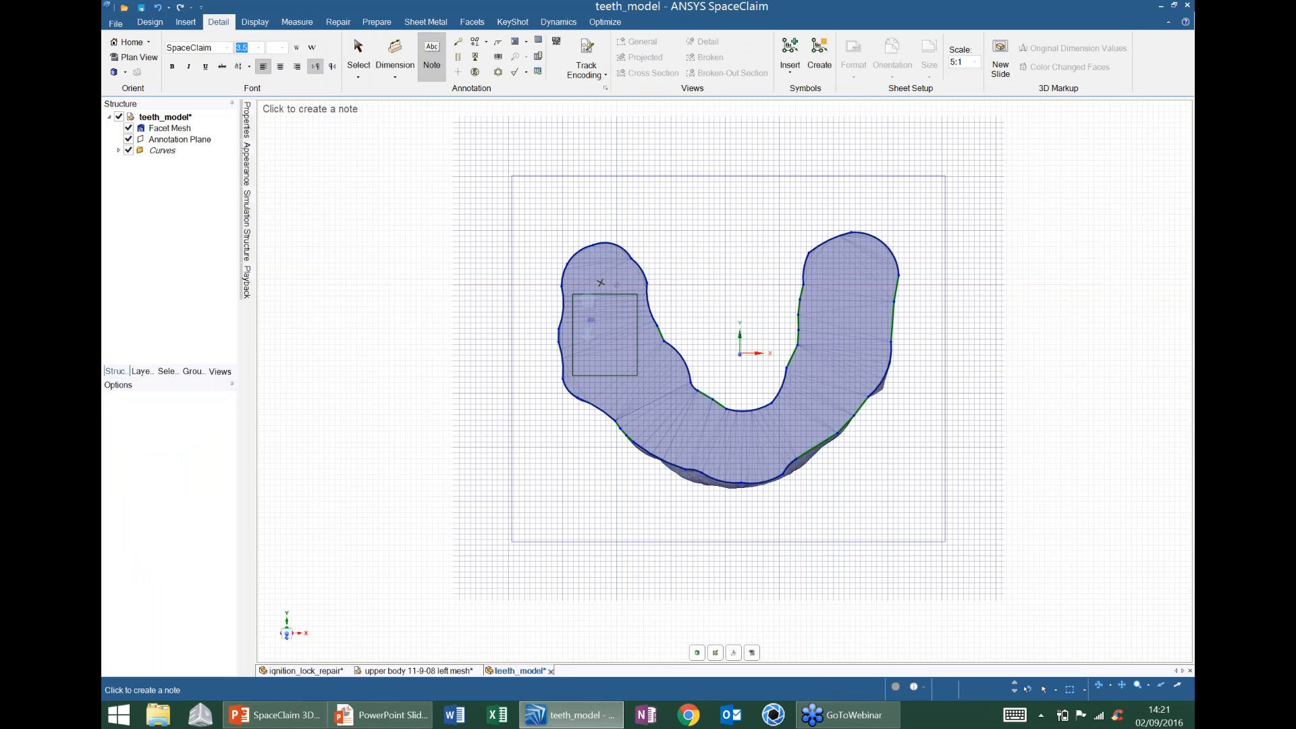
pyautogui.click(257, 47)
pyautogui.click(242, 120)
pyautogui.click(567, 278)
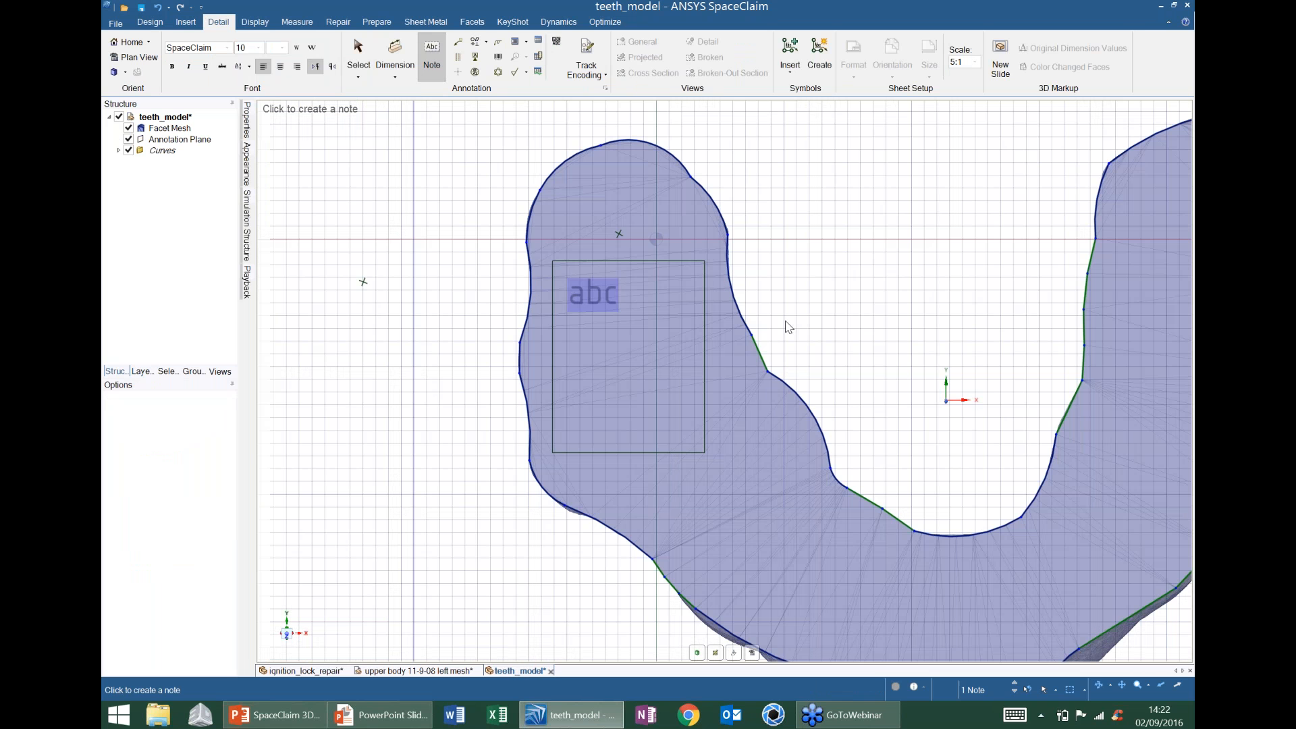
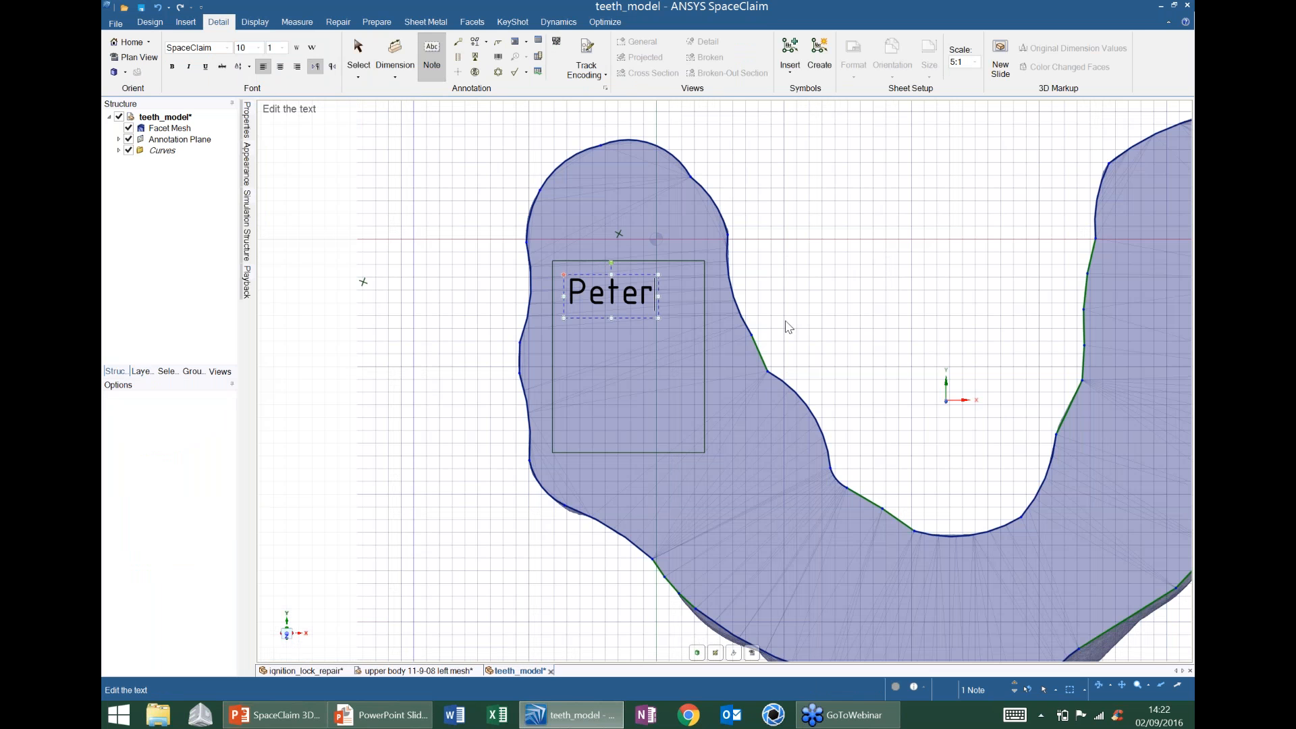
pyautogui.press('Return')
pyautogui.write('ones')
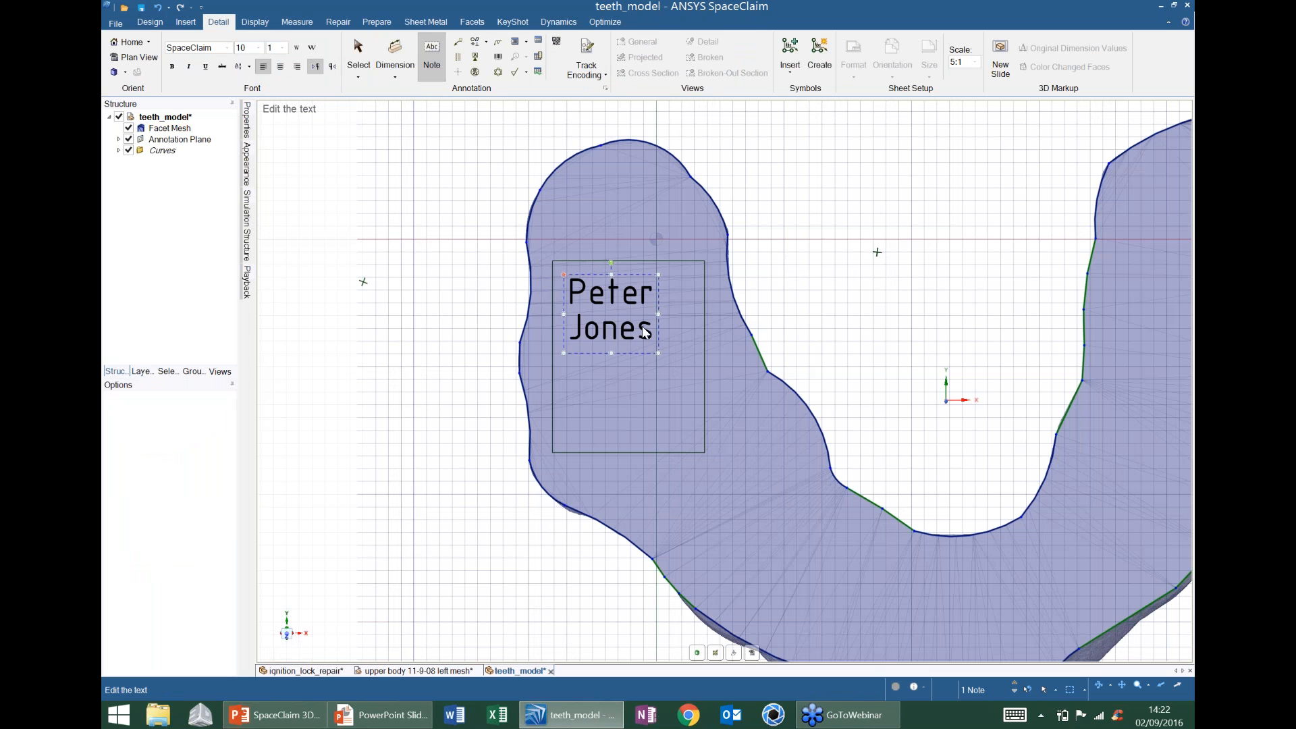
# - Make the whole name note bold and switch to 3D, turning the rectangle into a surface
pyautogui.hotkey('shift', 'Left')
pyautogui.hotkey('shift', 'Left')
pyautogui.hotkey('shift', 'Left')
pyautogui.hotkey('ctrl', 'a')
pyautogui.click(172, 67)
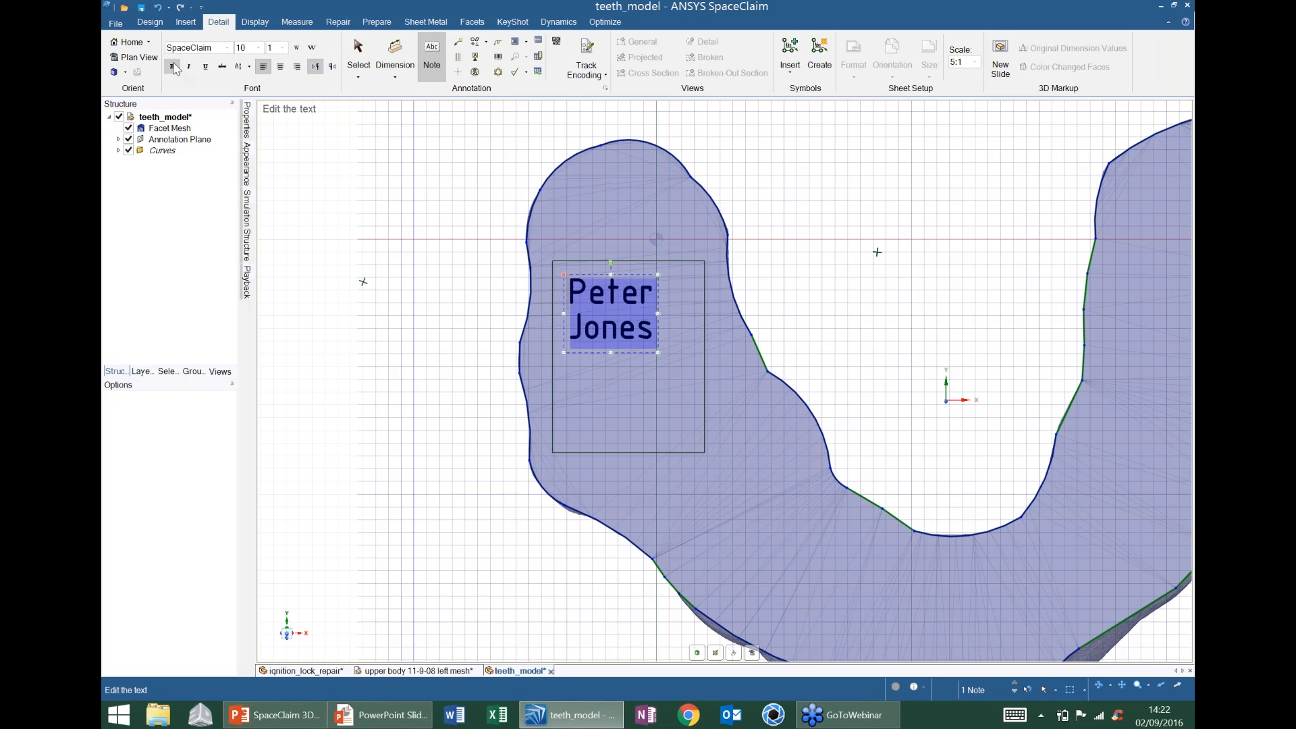
pyautogui.click(155, 21)
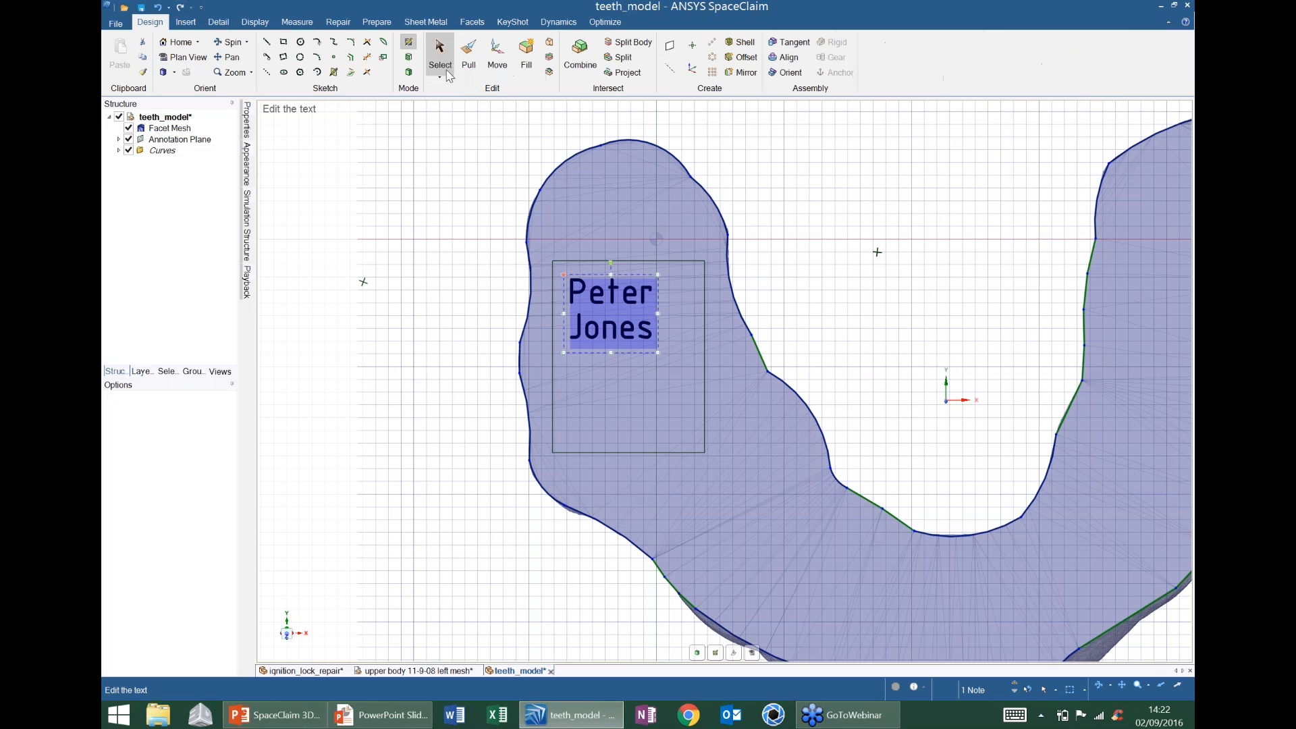
pyautogui.click(408, 72)
pyautogui.click(684, 232)
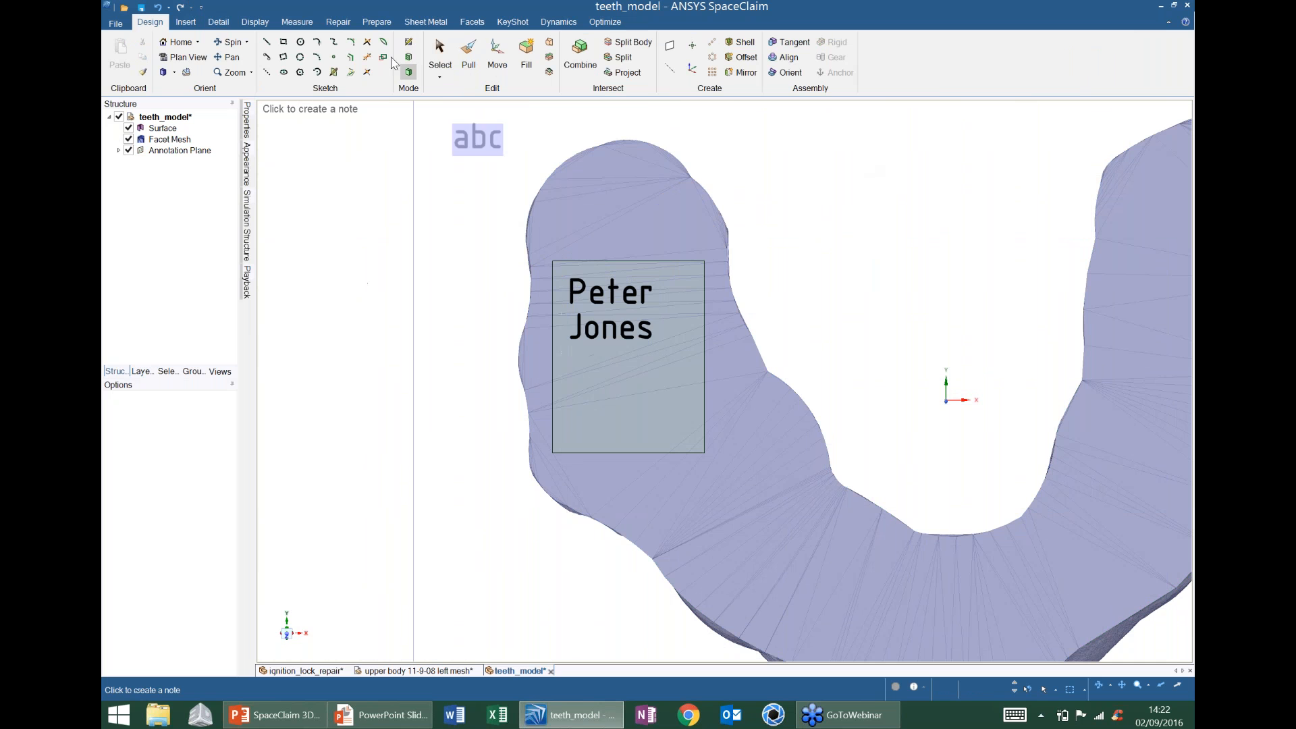
# - Project the name note onto the rectangular surface face
pyautogui.click(624, 72)
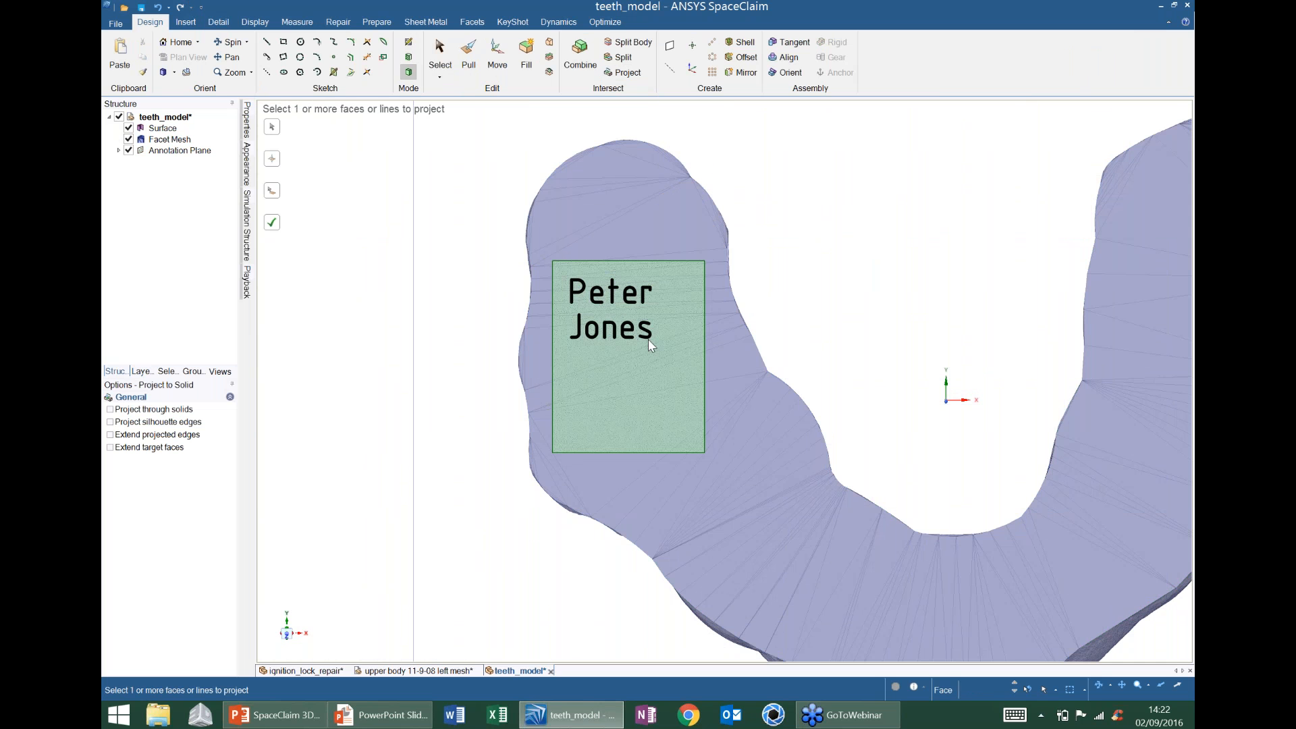
pyautogui.click(648, 339)
pyautogui.click(686, 305)
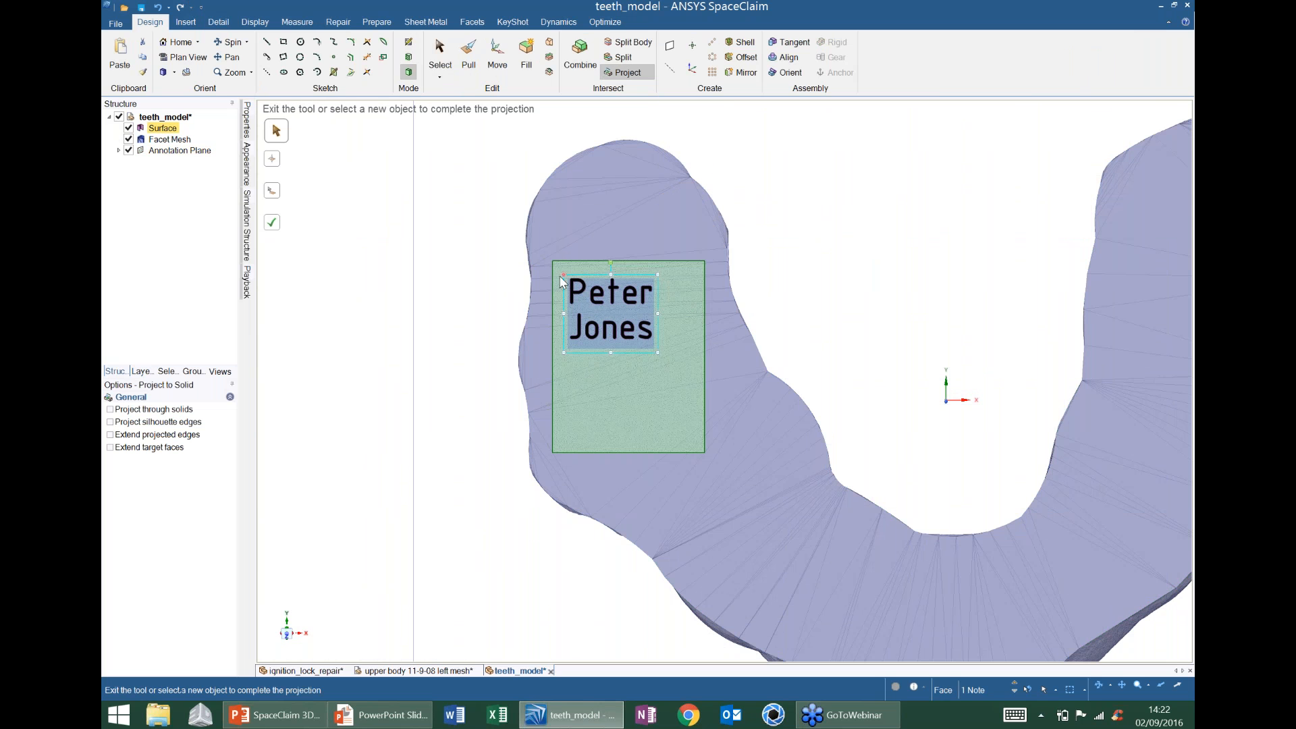
pyautogui.click(274, 224)
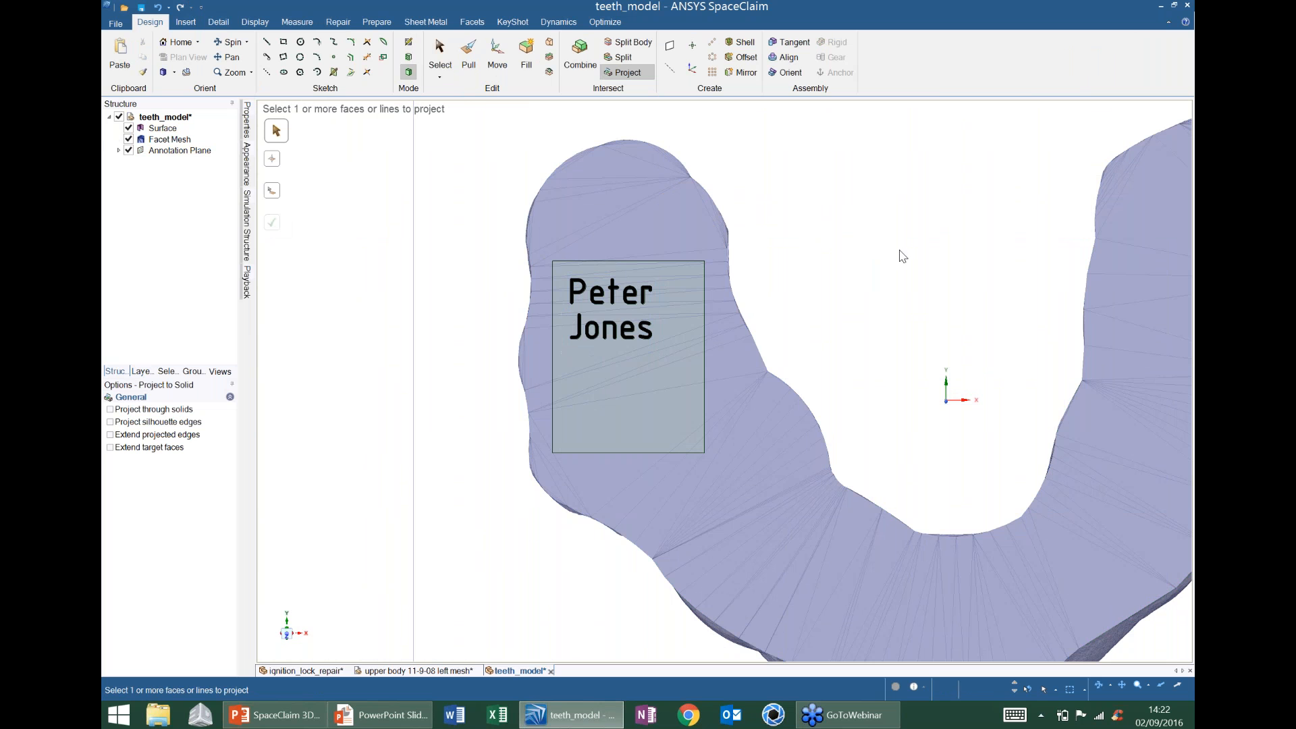
# - Delete the annotation plane and the rectangle area surrounding the letters
pyautogui.click(195, 142)
pyautogui.click(196, 150)
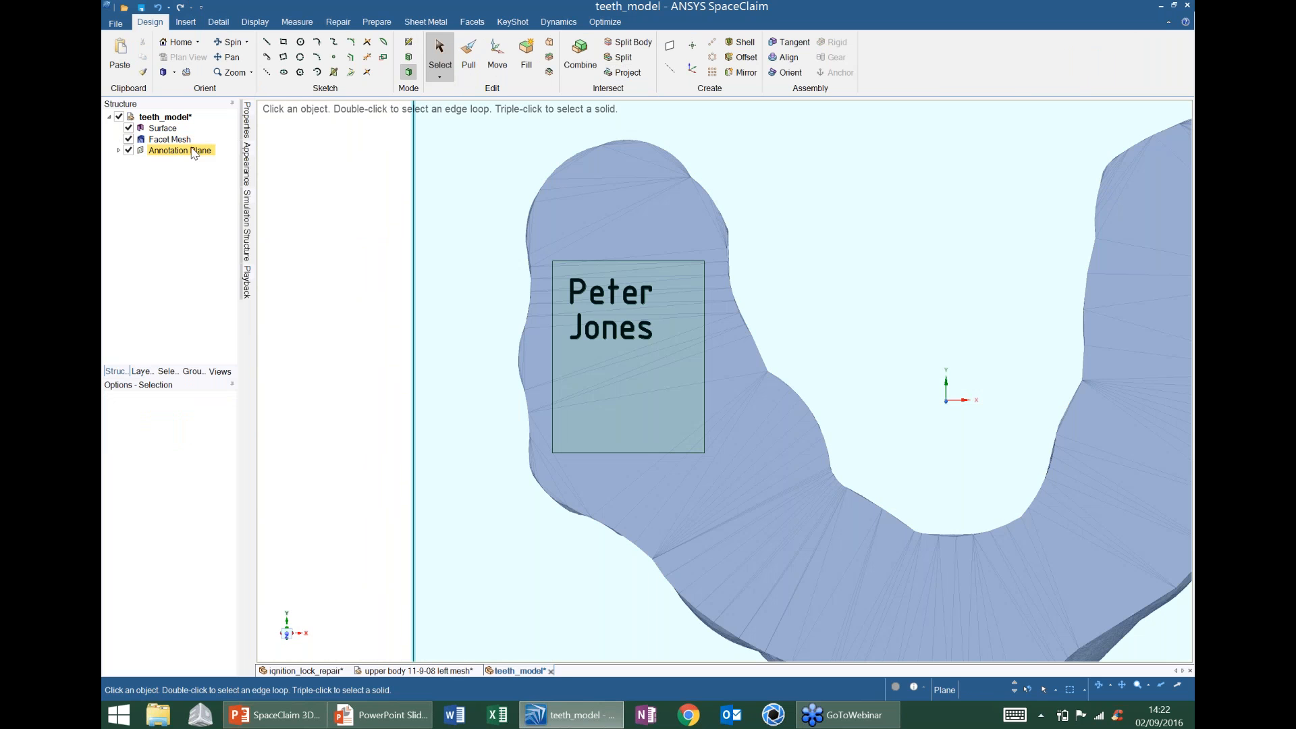
pyautogui.press('Delete')
pyautogui.moveTo(718, 339); pyautogui.dragTo(722, 300, button='middle')
pyautogui.click(585, 302)
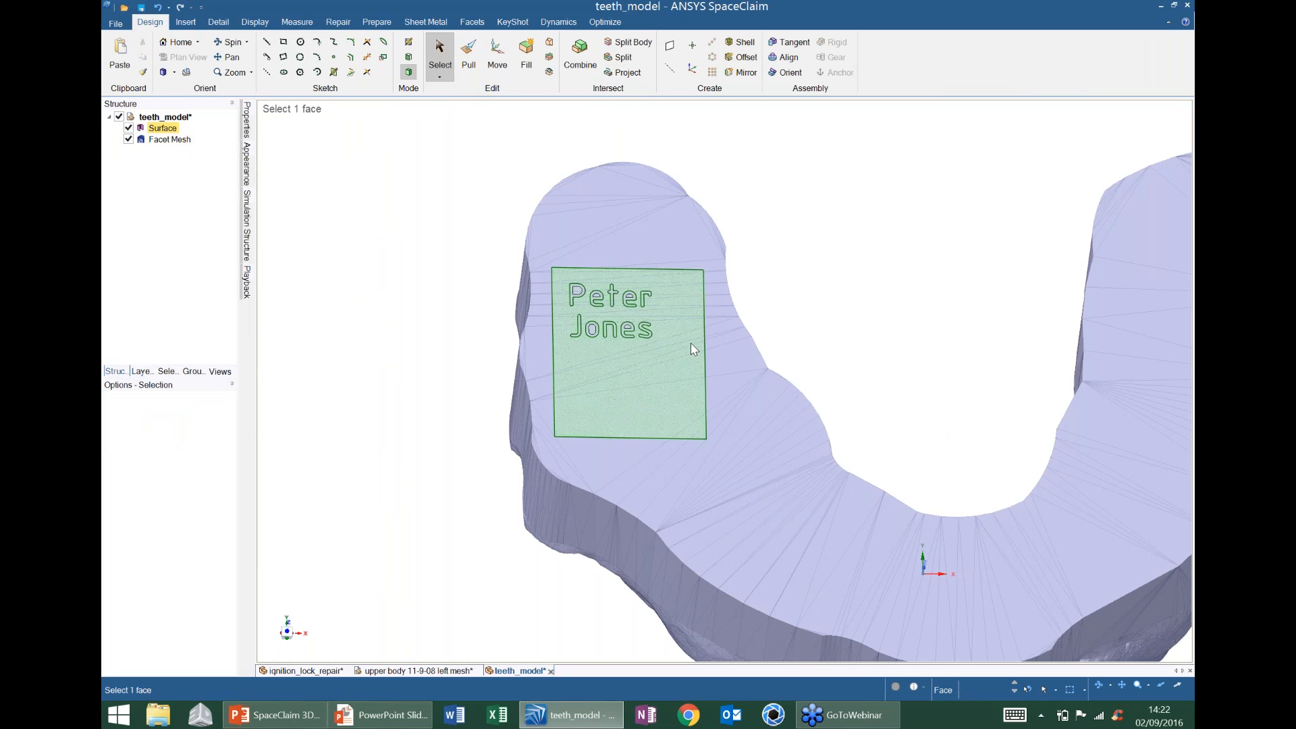
pyautogui.click(661, 374)
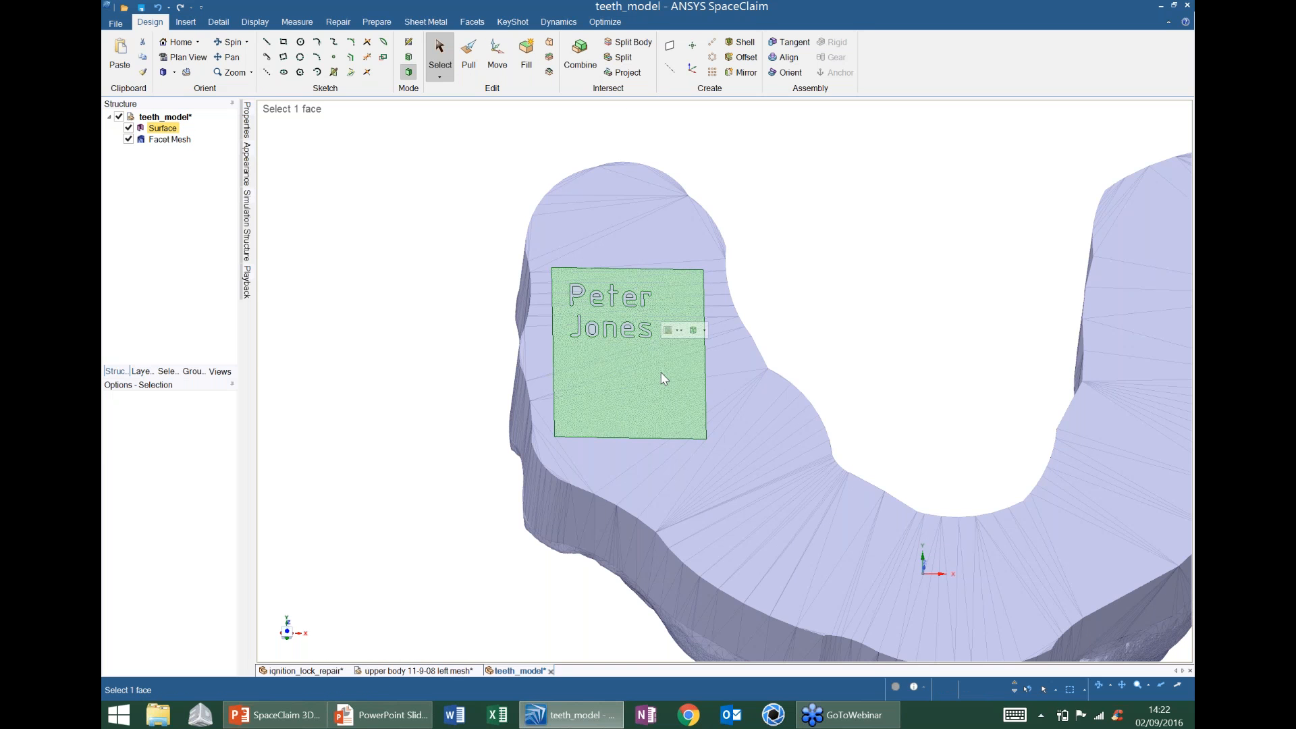
pyautogui.press('Delete')
pyautogui.keyDown('ctrl'); pyautogui.moveTo(600, 312); pyautogui.dragTo(599, 326, button='middle'); pyautogui.keyUp('ctrl')
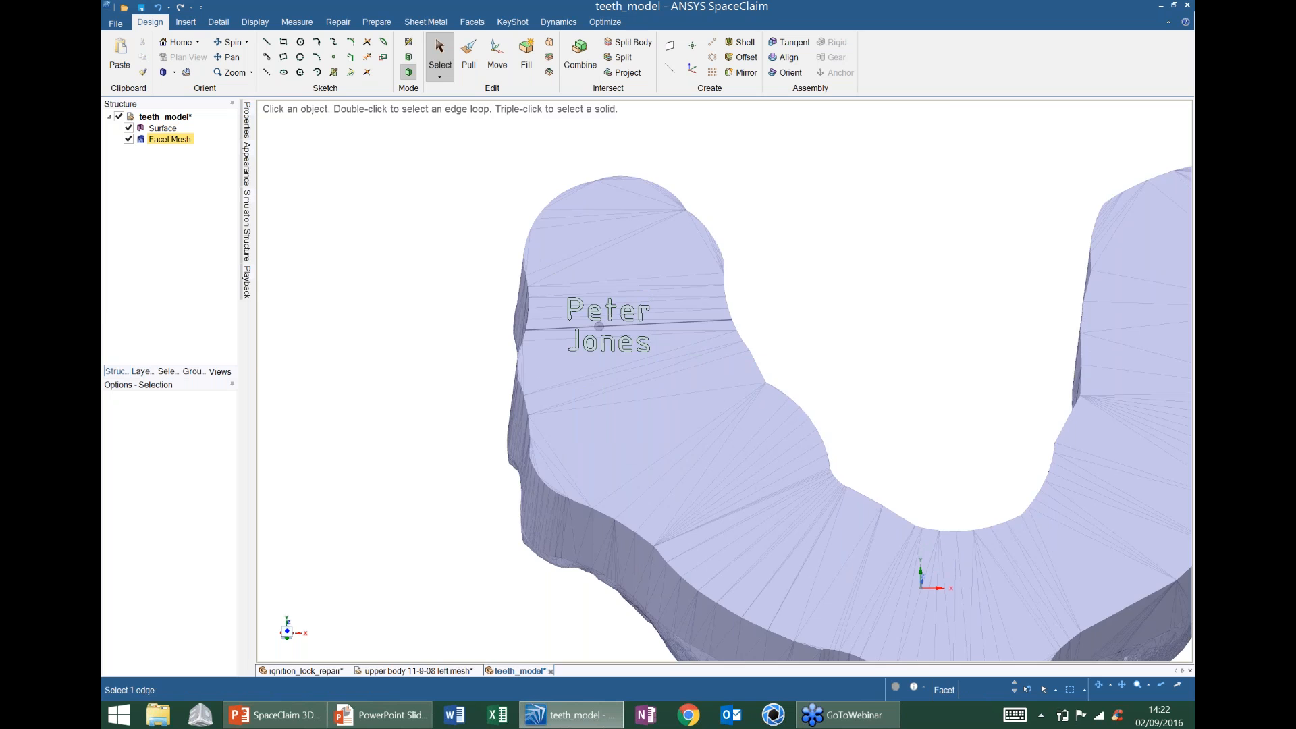
# - Delete the enclosed counter faces inside the P and the e letters
pyautogui.scroll(5, 598, 317)
pyautogui.click(528, 289)
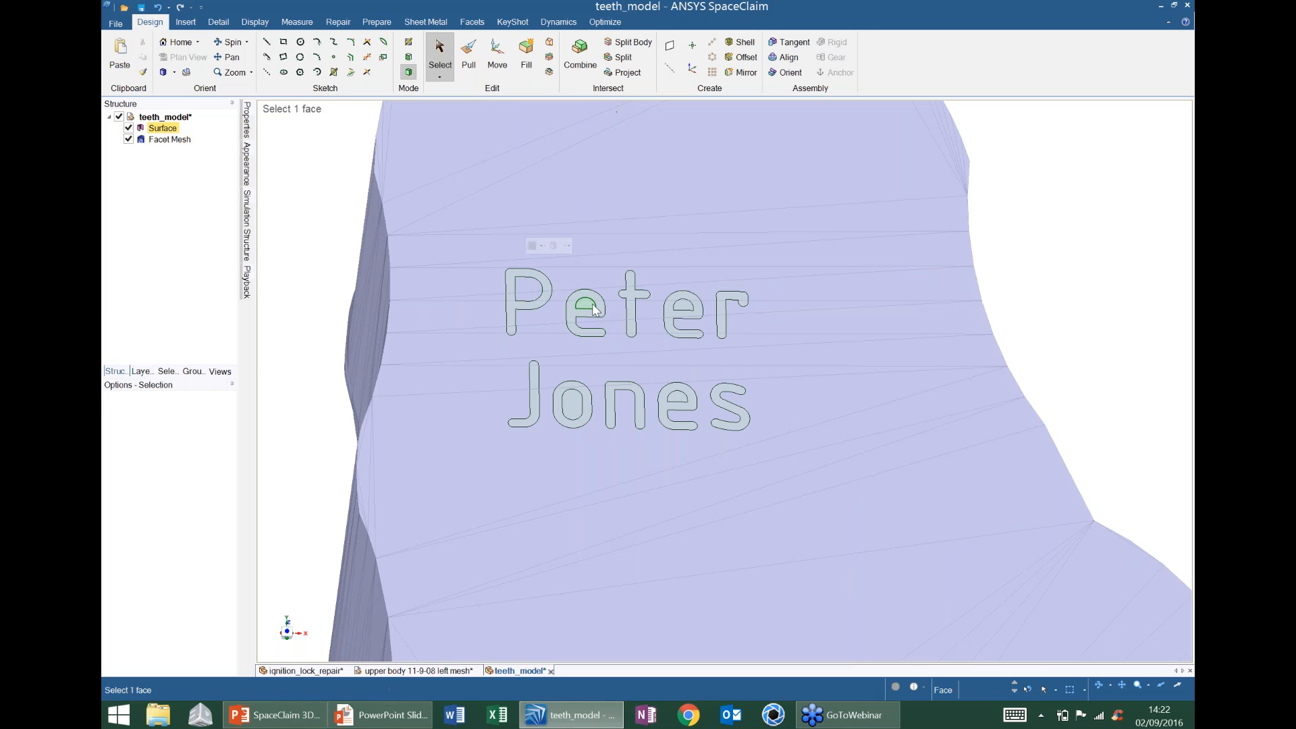
pyautogui.click(591, 306)
pyautogui.press('Delete')
pyautogui.click(685, 308)
pyautogui.press('Delete')
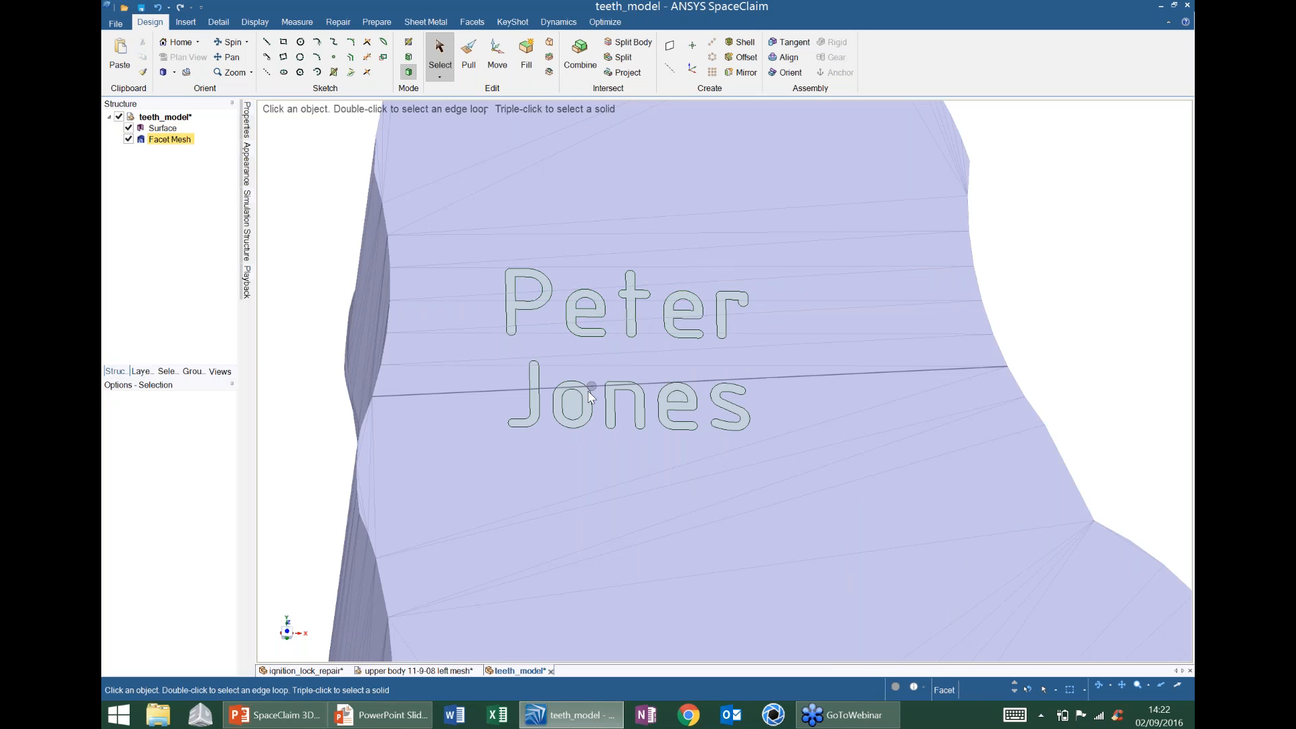
pyautogui.click(688, 393)
pyautogui.press('Delete')
# - Pull all ten letter faces 0.25 mm into raised solid letters
pyautogui.scroll(-3, 817, 339)
pyautogui.press('p')
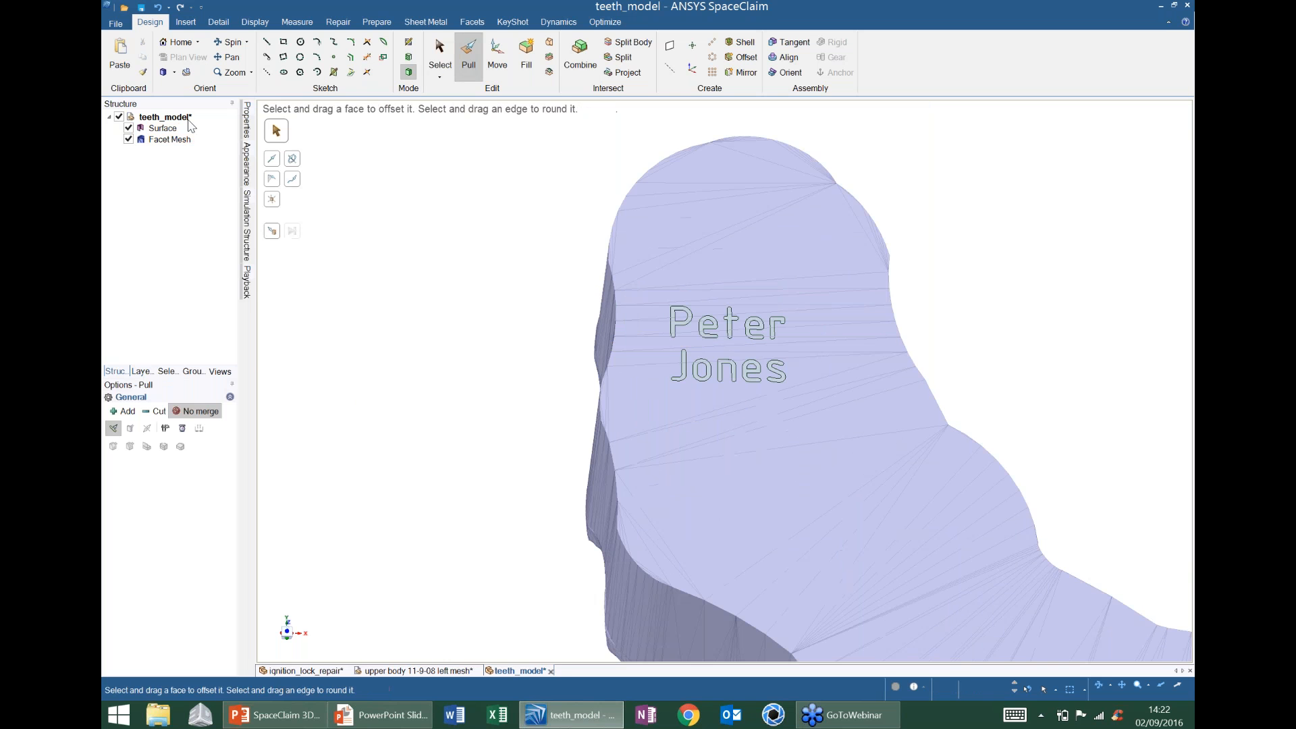
pyautogui.click(163, 129)
pyautogui.moveTo(755, 263); pyautogui.dragTo(890, 292, button='middle')
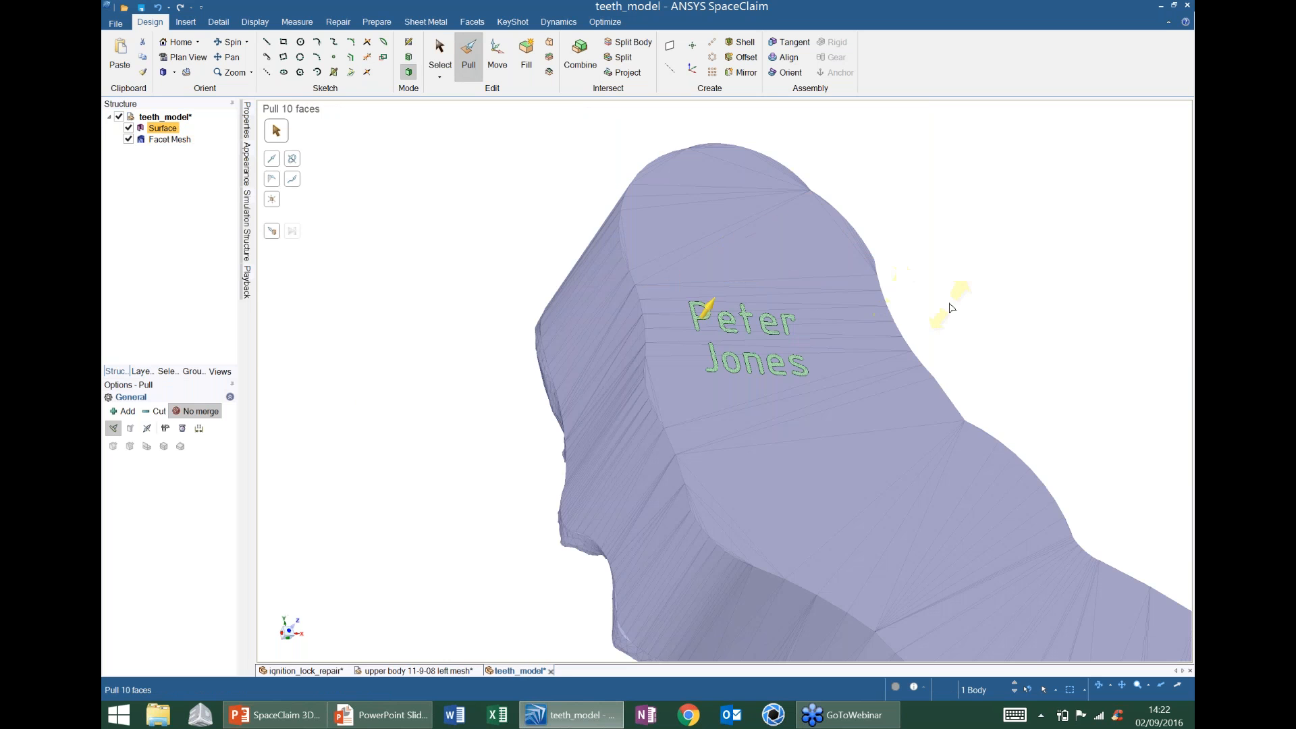
pyautogui.moveTo(946, 309); pyautogui.dragTo(950, 303)
pyautogui.click(975, 271)
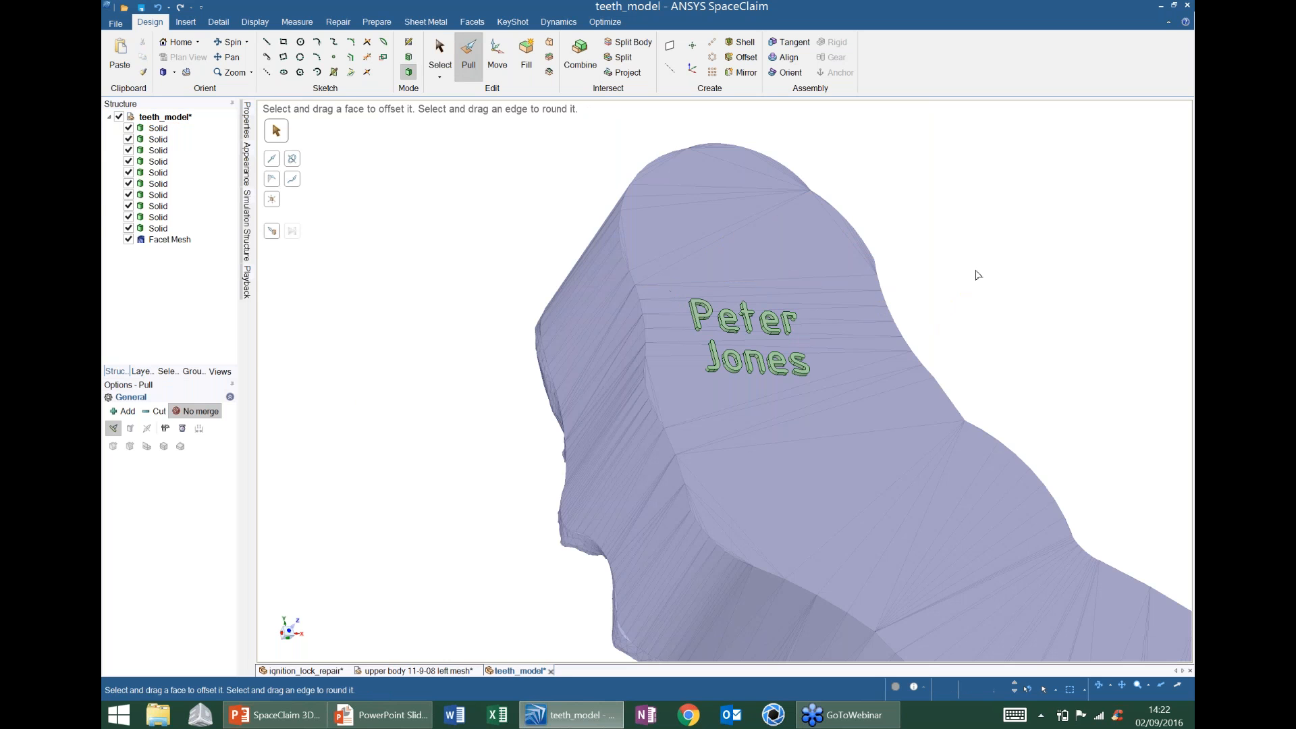
pyautogui.keyDown('shift'); pyautogui.moveTo(874, 255); pyautogui.dragTo(807, 260, button='middle'); pyautogui.keyUp('shift')
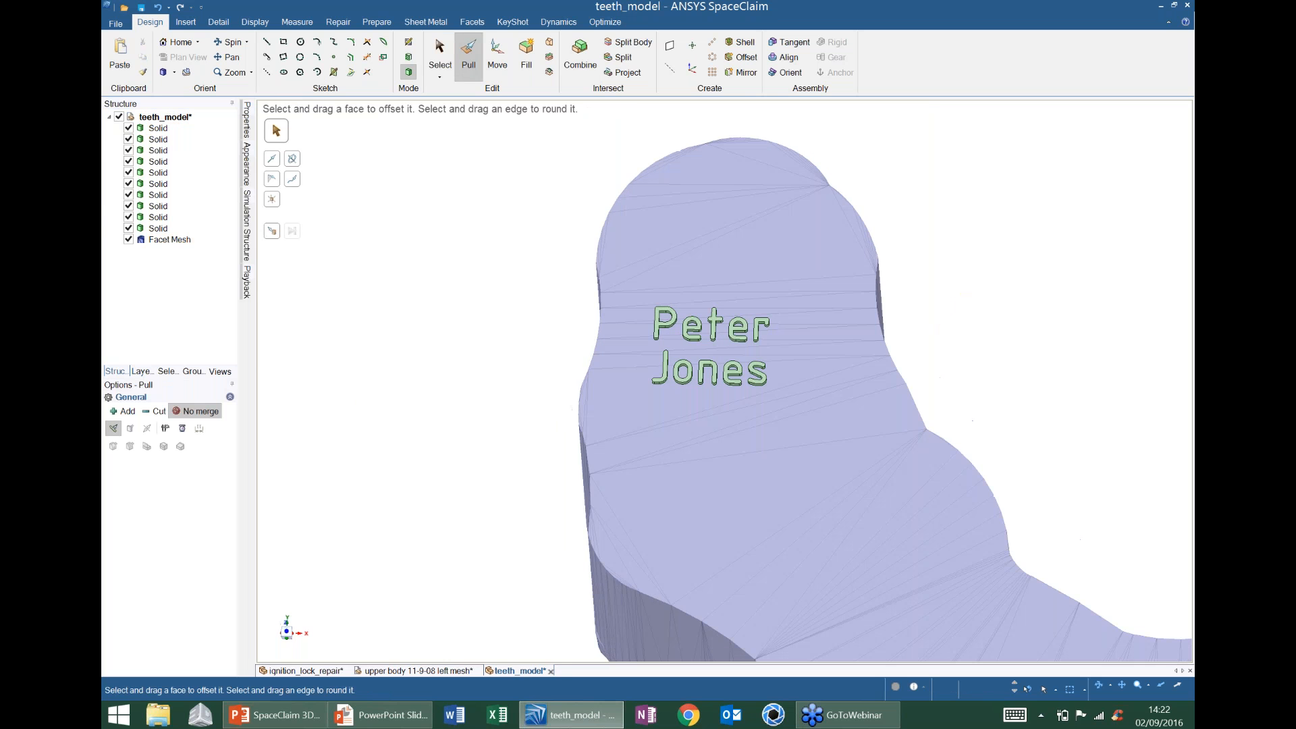
# - Select all ten letter solids and bring up the Facets tools
pyautogui.press('s')
pyautogui.click(158, 129)
pyautogui.keyDown('shift'); pyautogui.click(156, 229); pyautogui.keyUp('shift')
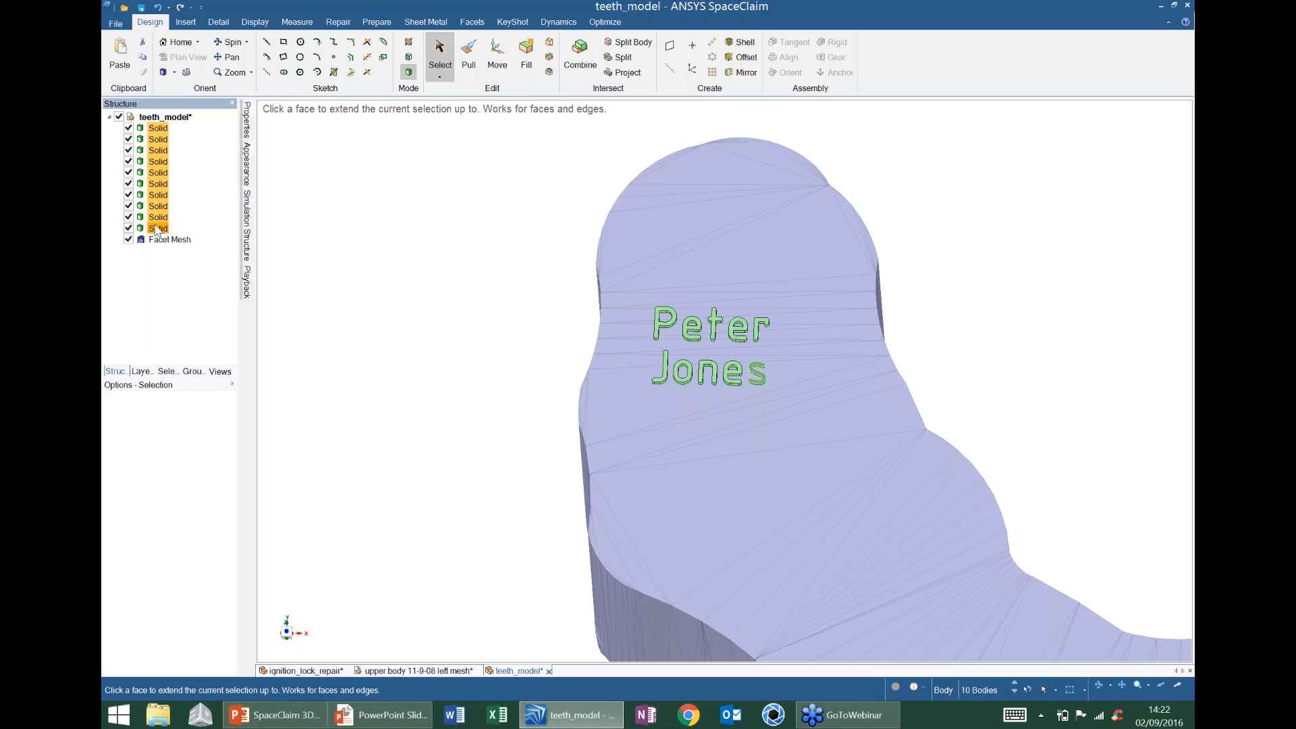
pyautogui.click(472, 22)
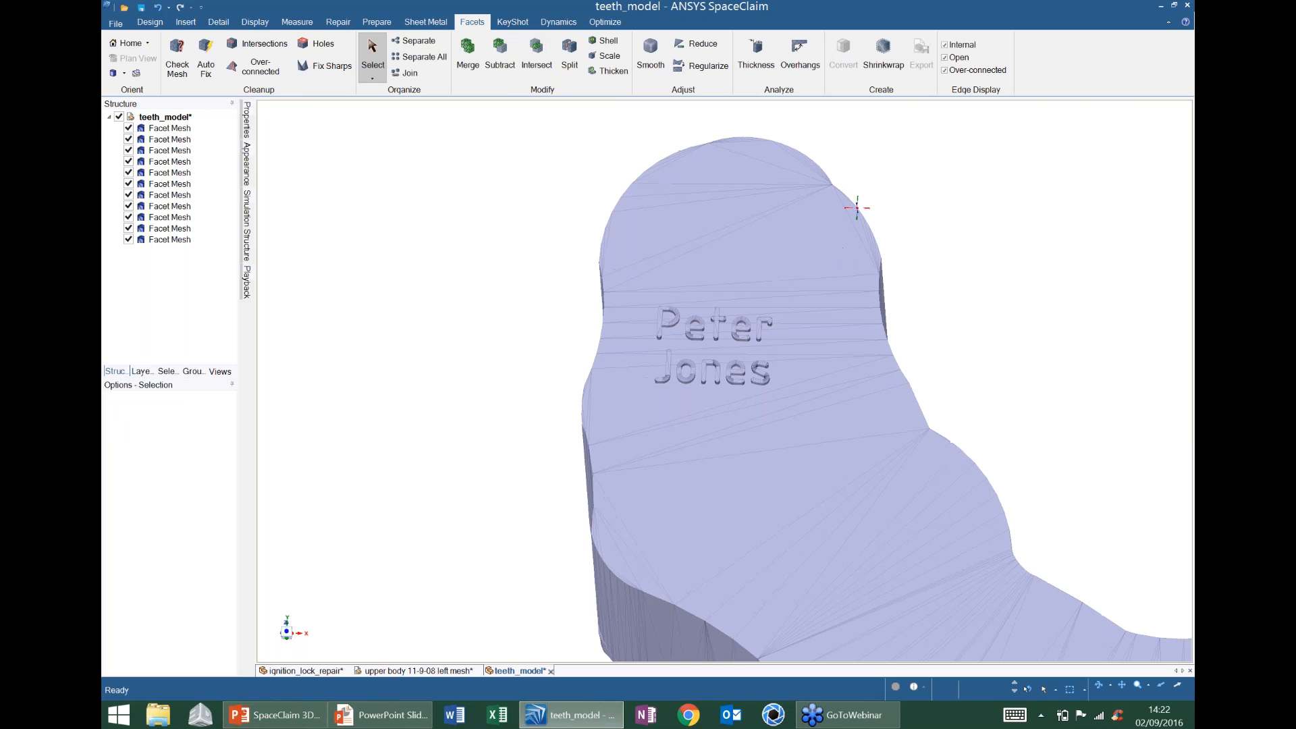
pyautogui.scroll(-5, 853, 255)
pyautogui.moveTo(857, 207); pyautogui.dragTo(804, 261, button='middle')
pyautogui.scroll(3, 804, 260)
# - Start Merge with the teeth mesh as target and merge in the first name's letters
pyautogui.click(468, 54)
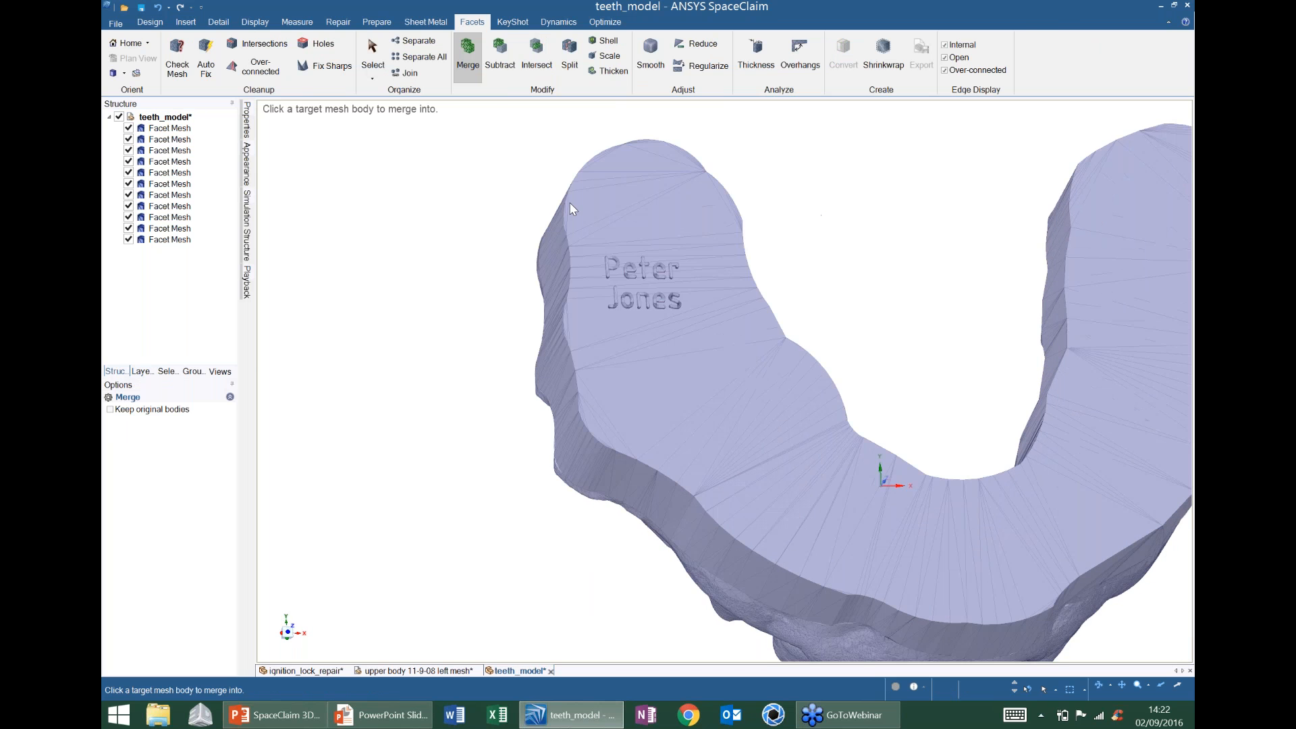
pyautogui.click(608, 228)
pyautogui.scroll(2, 609, 227)
pyautogui.click(607, 284)
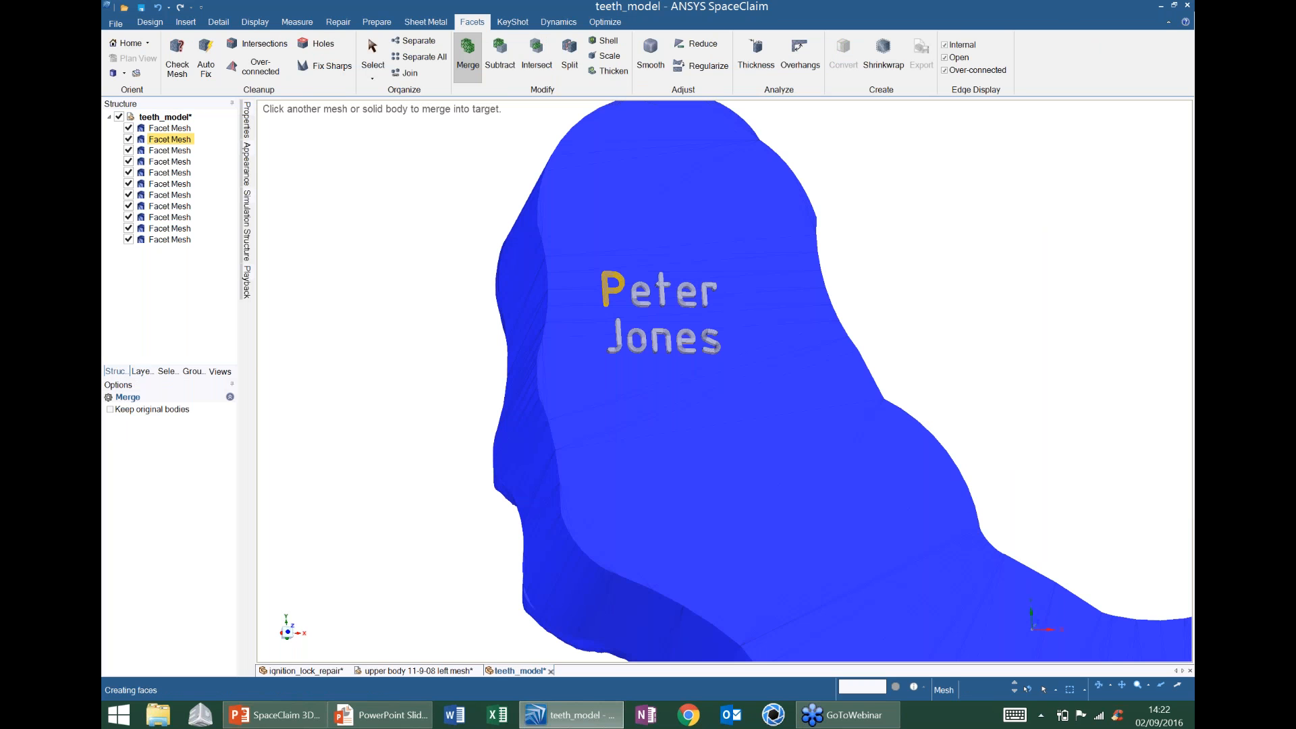
pyautogui.click(647, 286)
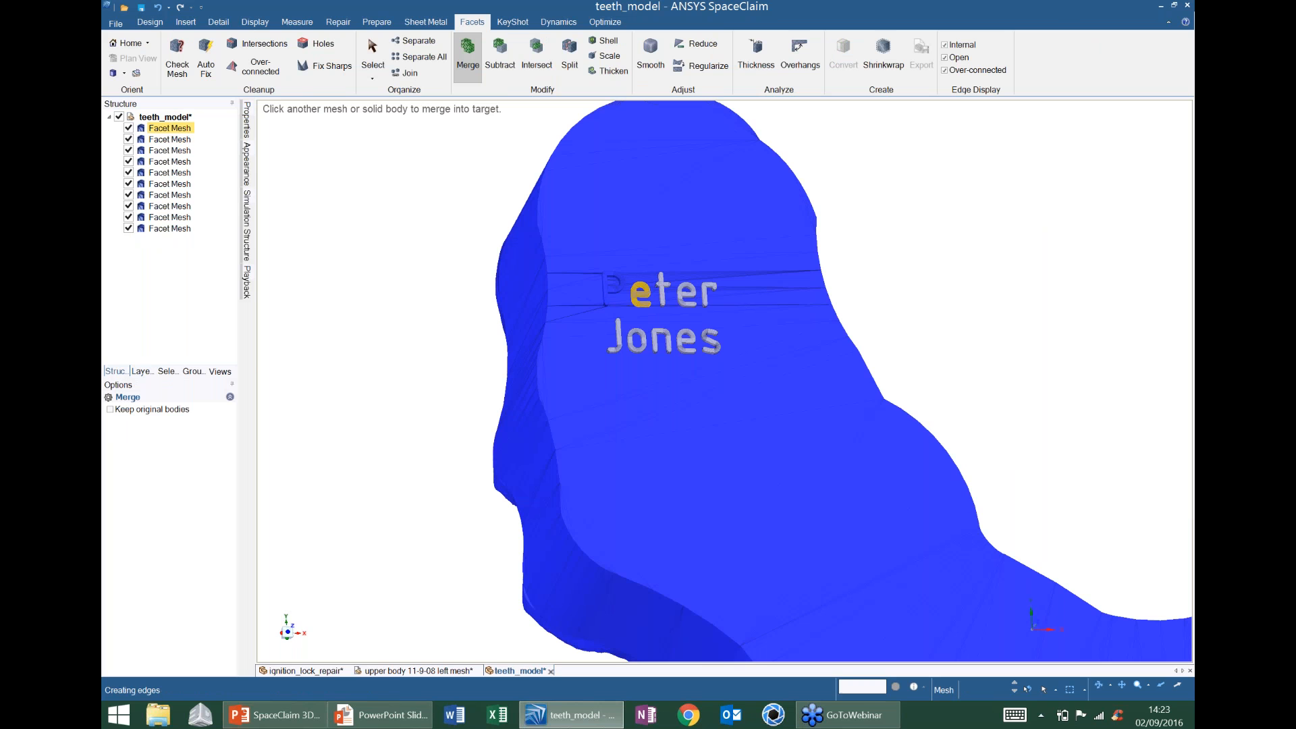
pyautogui.click(663, 285)
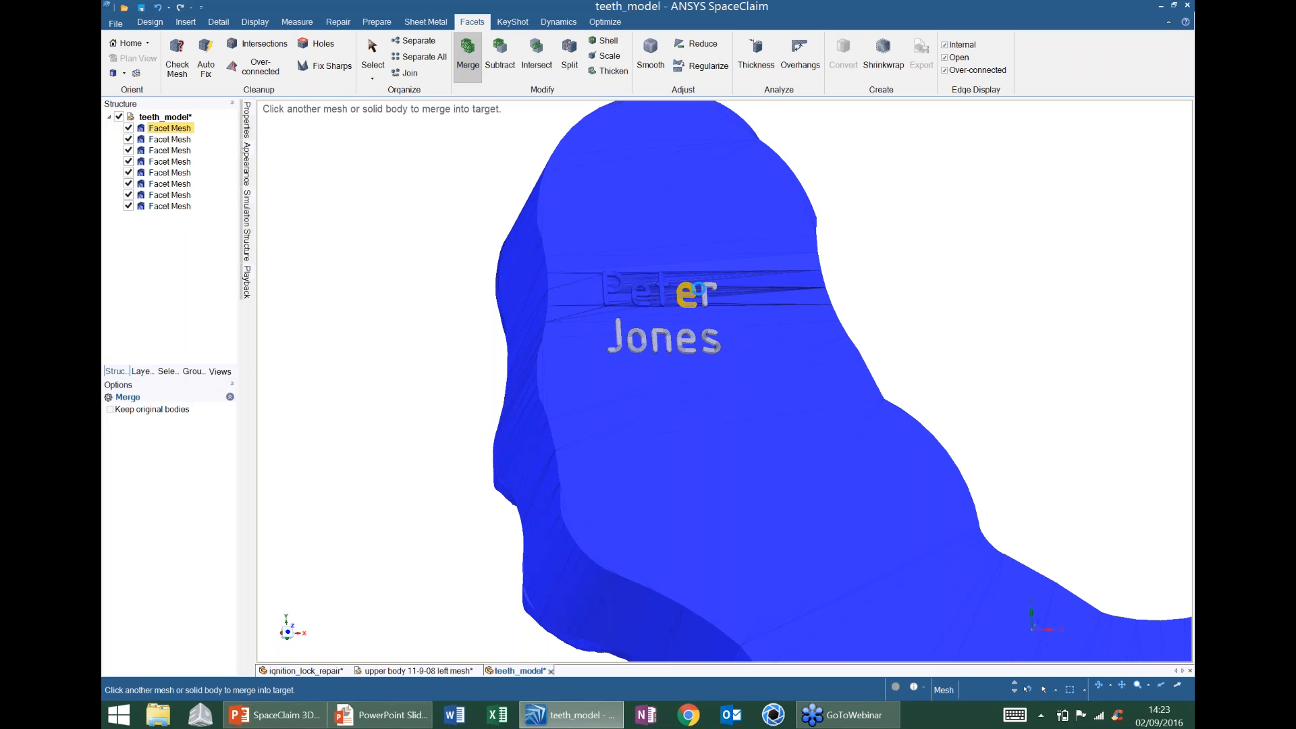
pyautogui.click(700, 289)
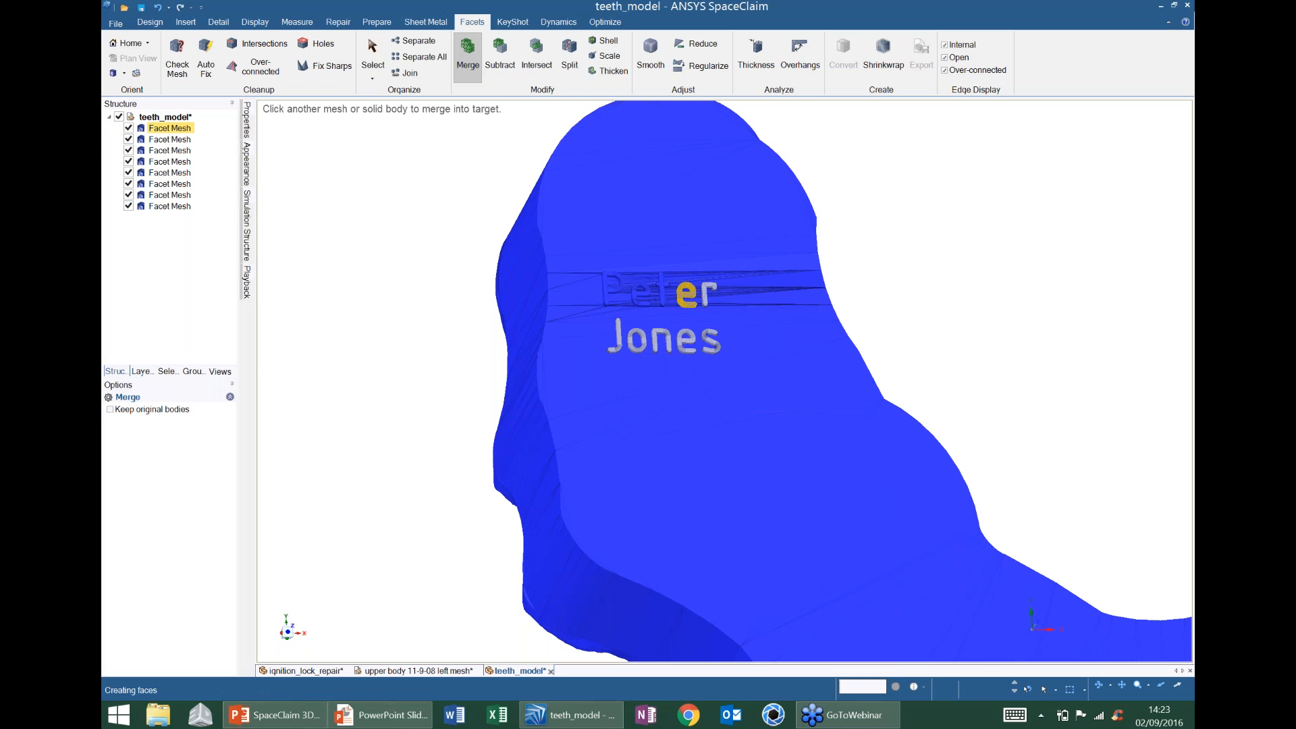
# - Merge the remaining surname letter meshes into the teeth Facet Mesh and exit Merge
pyautogui.click(695, 306)
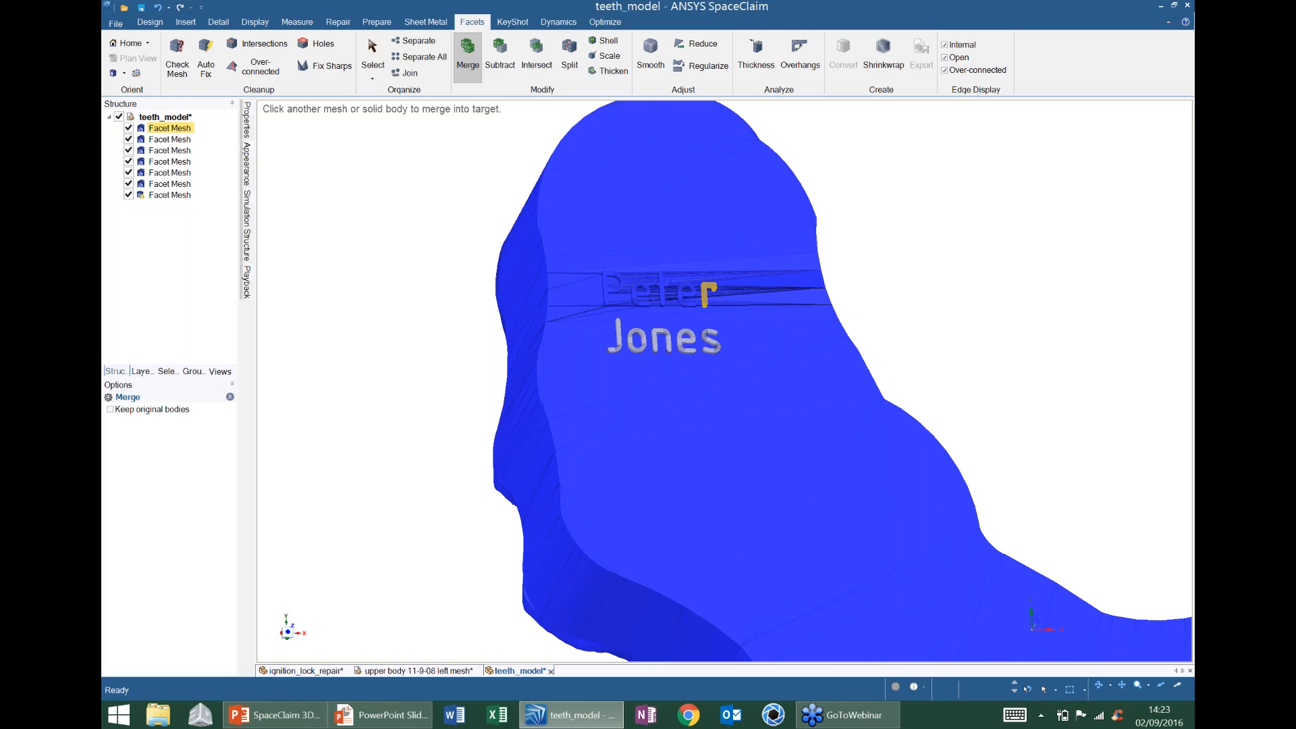
pyautogui.click(648, 332)
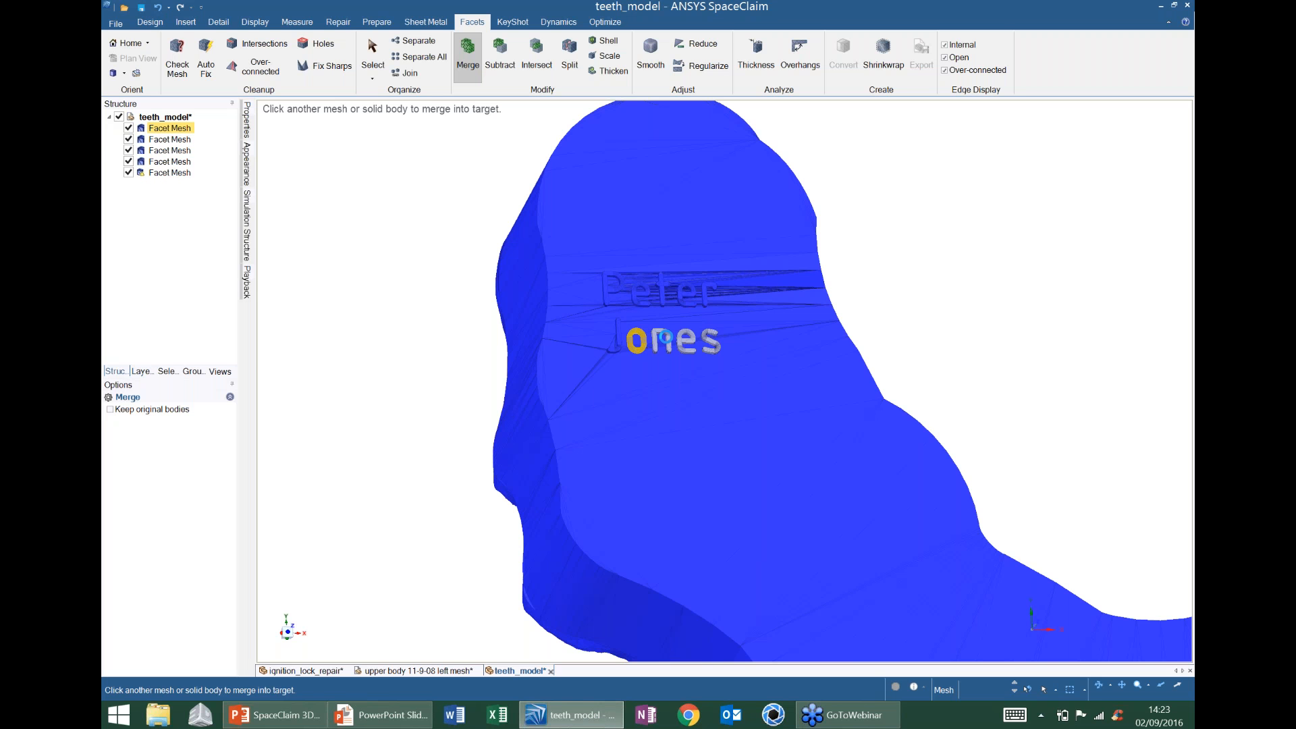
pyautogui.click(638, 340)
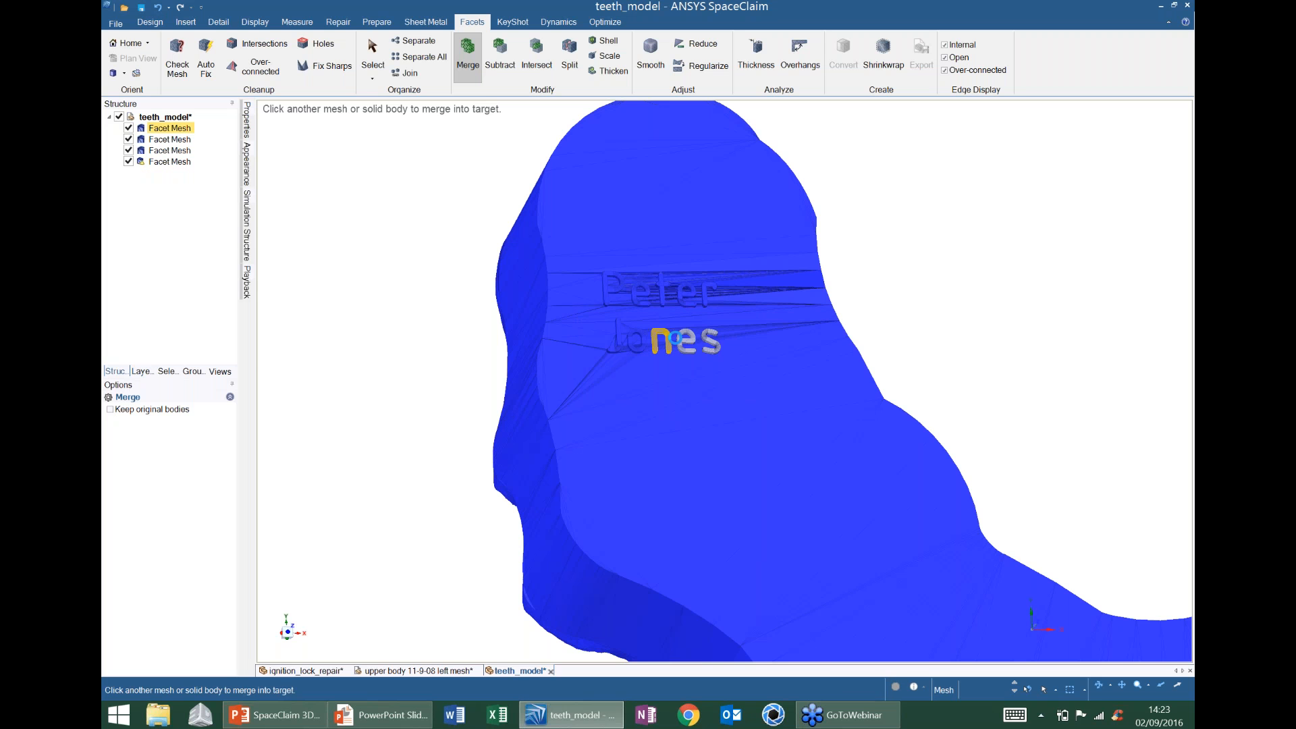
pyautogui.click(671, 336)
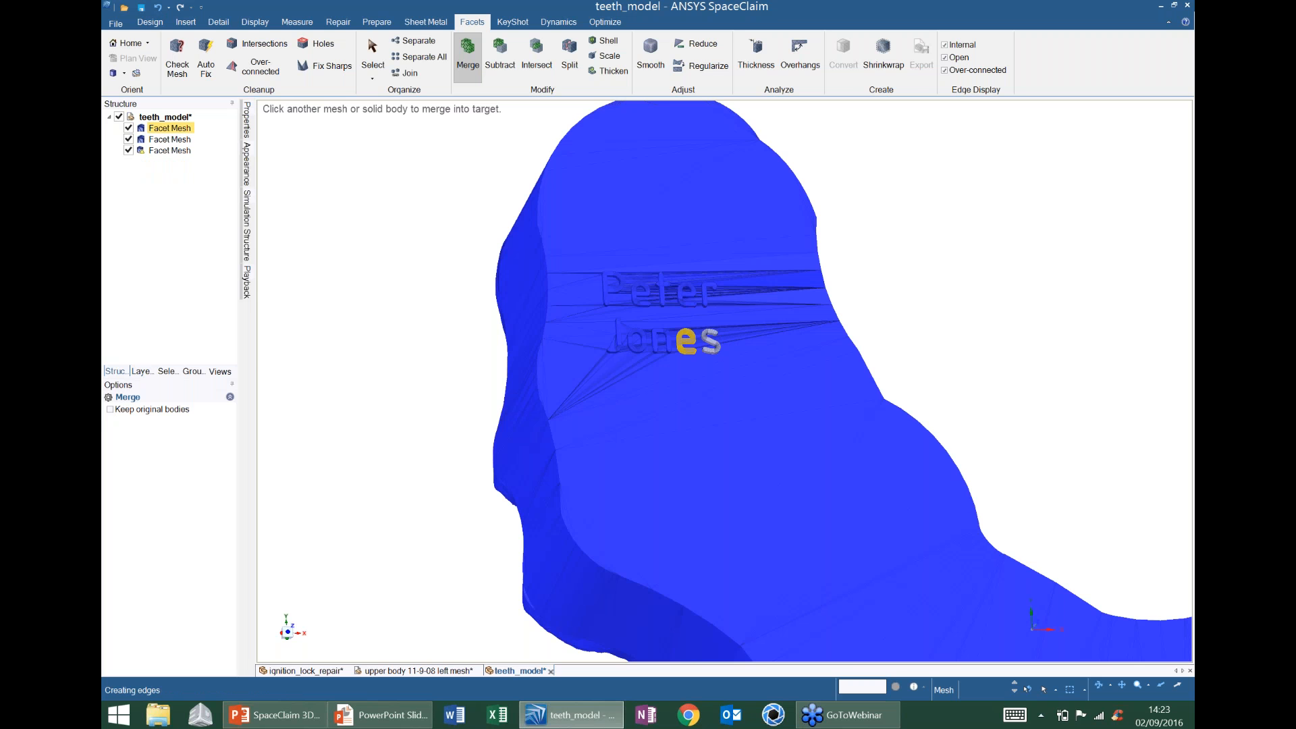
pyautogui.click(686, 340)
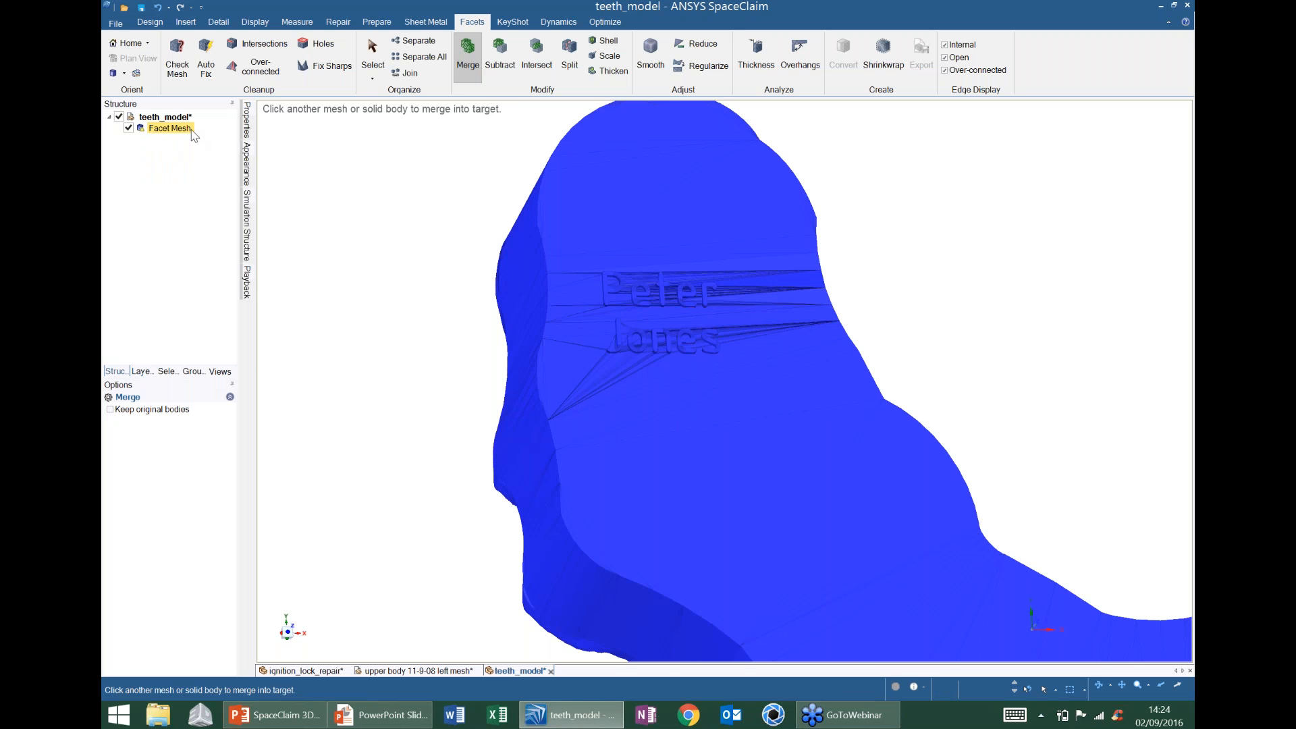
pyautogui.press('Escape')
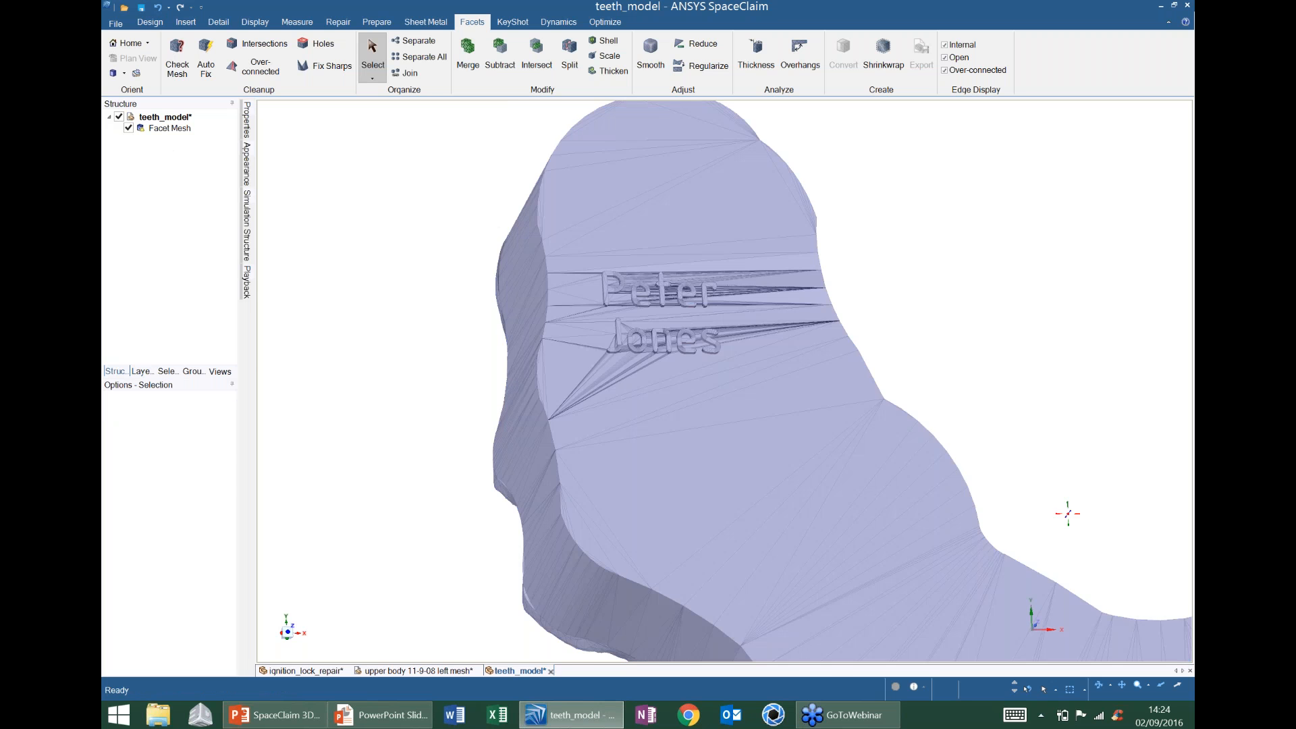
# - Leave the merge tool, open the Face 2K mesh file, and orbit it to a three-quarter view
pyautogui.press('z')
pyautogui.moveTo(648, 378)
pyautogui.mouseDown(button='middle')
pyautogui.moveTo(623, 348)
pyautogui.moveTo(749, 445)
pyautogui.moveTo(798, 408)
pyautogui.moveTo(830, 344)
pyautogui.moveTo(654, 218)
pyautogui.mouseUp(button='middle')
pyautogui.click(116, 23)
pyautogui.click(137, 78)
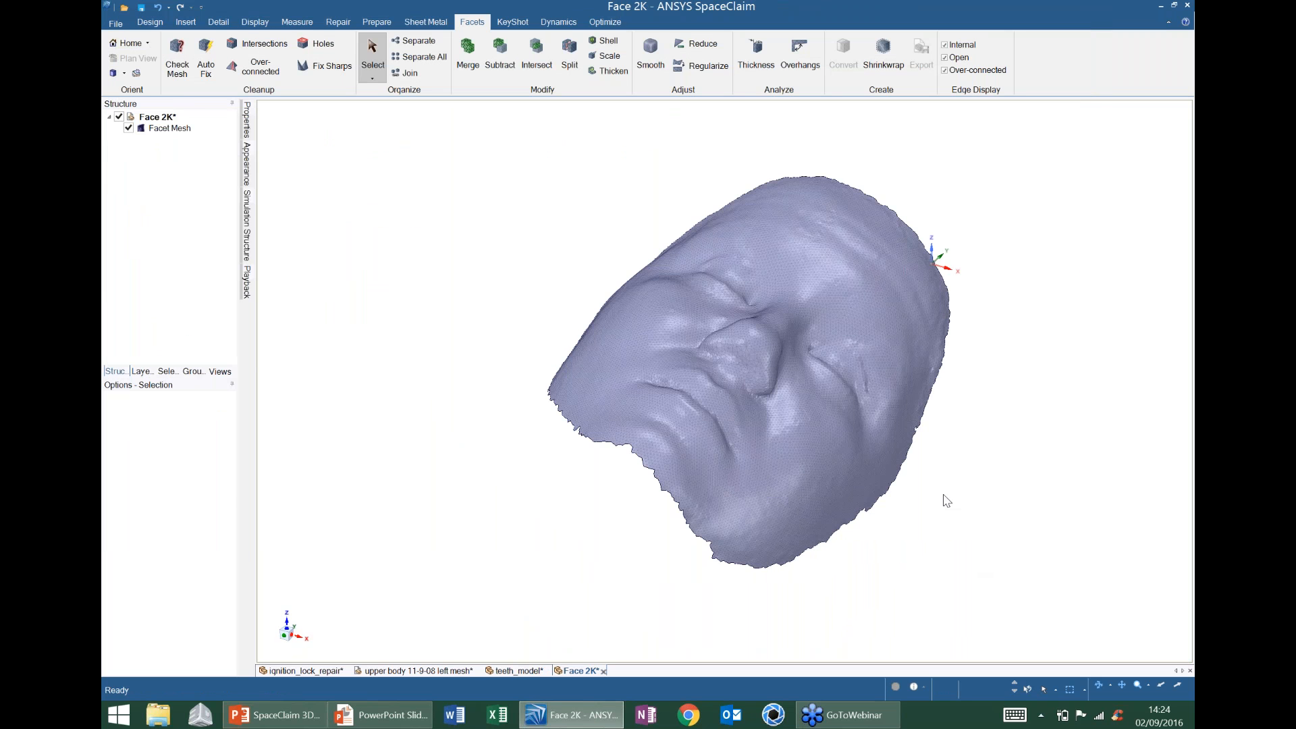
pyautogui.moveTo(1058, 368)
pyautogui.mouseDown(button='middle')
pyautogui.moveTo(998, 378)
pyautogui.moveTo(820, 214)
pyautogui.moveTo(959, 318)
pyautogui.moveTo(943, 295)
pyautogui.moveTo(838, 268)
pyautogui.moveTo(801, 280)
pyautogui.mouseUp(button='middle')
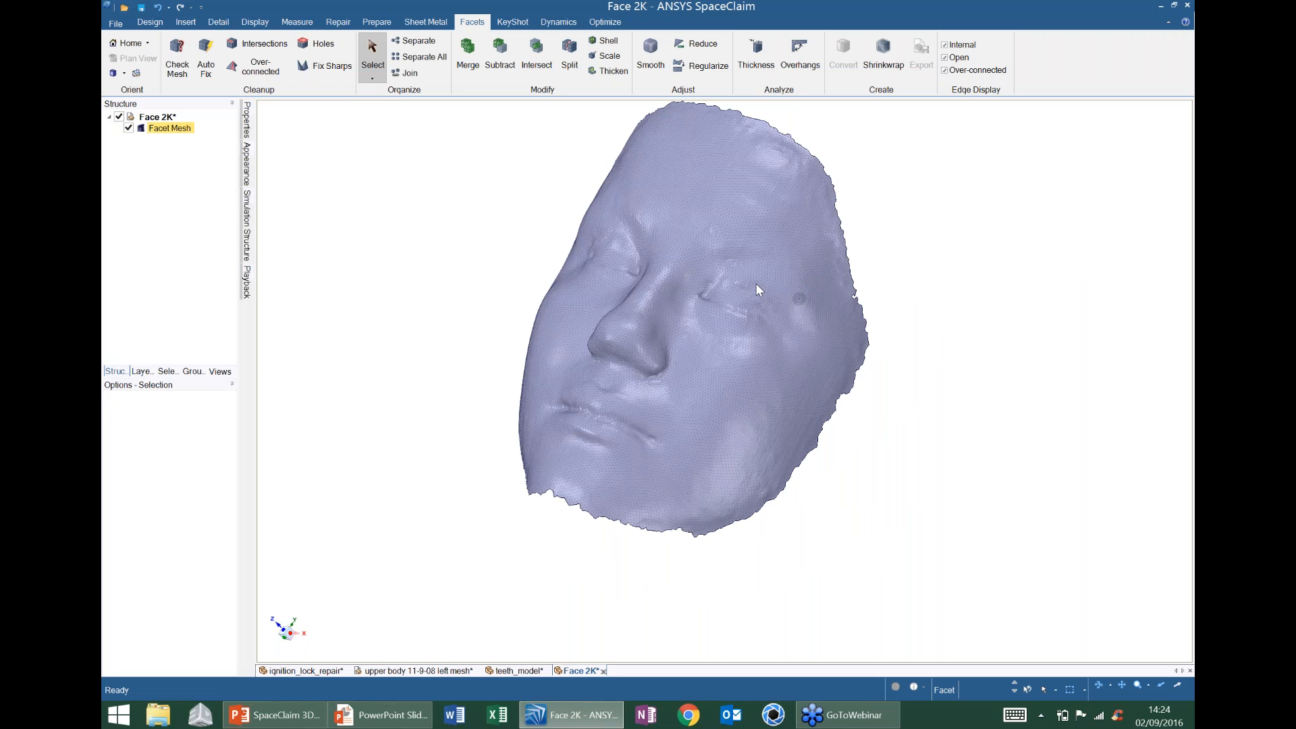
pyautogui.moveTo(703, 398)
pyautogui.mouseDown(button='middle')
pyautogui.moveTo(864, 133)
pyautogui.moveTo(801, 149)
pyautogui.moveTo(1084, 144)
pyautogui.moveTo(915, 113)
pyautogui.mouseUp(button='middle')
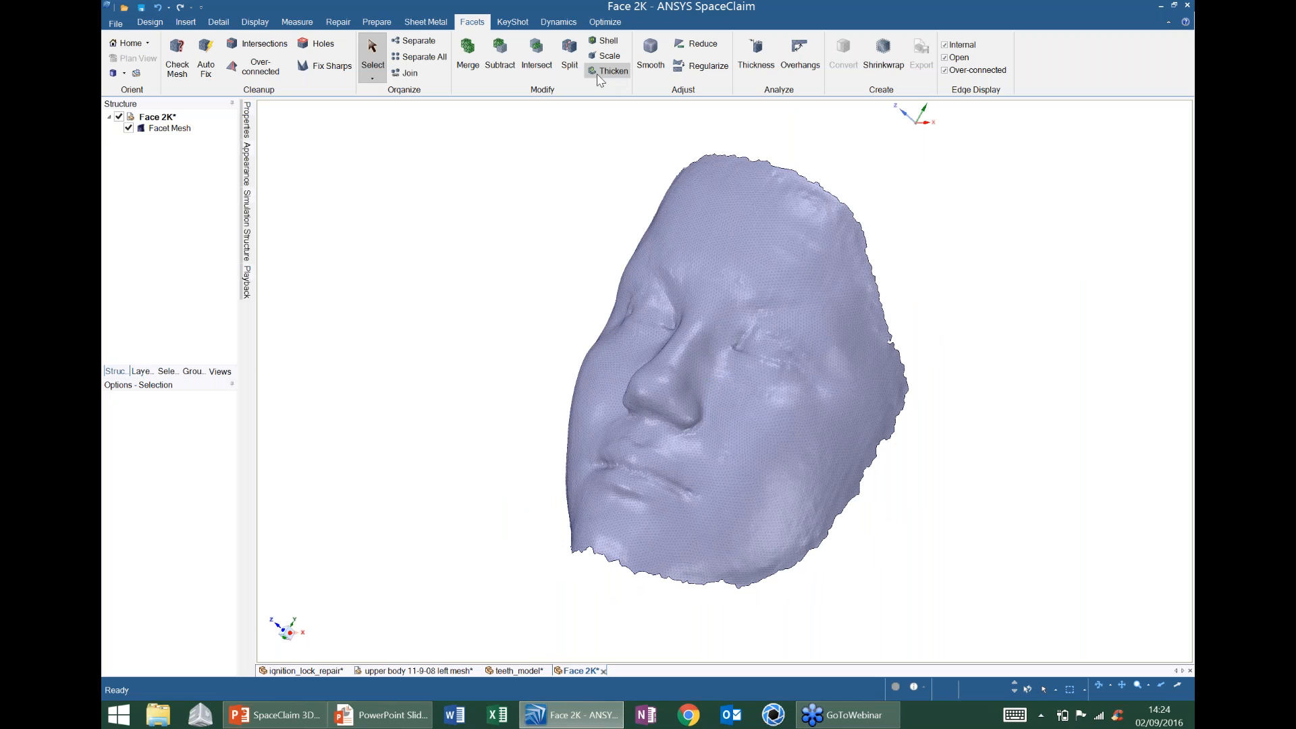
# - Thicken the face mesh with a 2mm thickness and inspect the chin edge
pyautogui.click(596, 80)
pyautogui.click(751, 268)
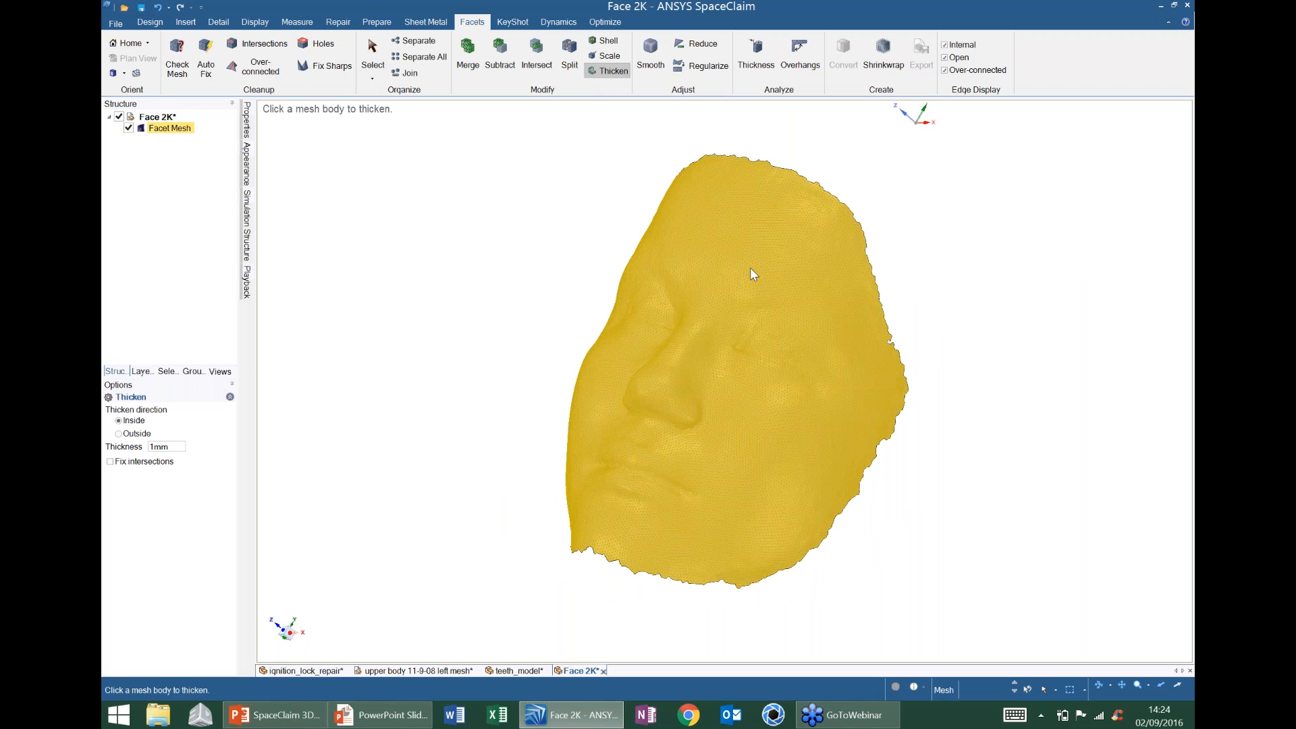
pyautogui.click(154, 447)
pyautogui.press('BackSpace')
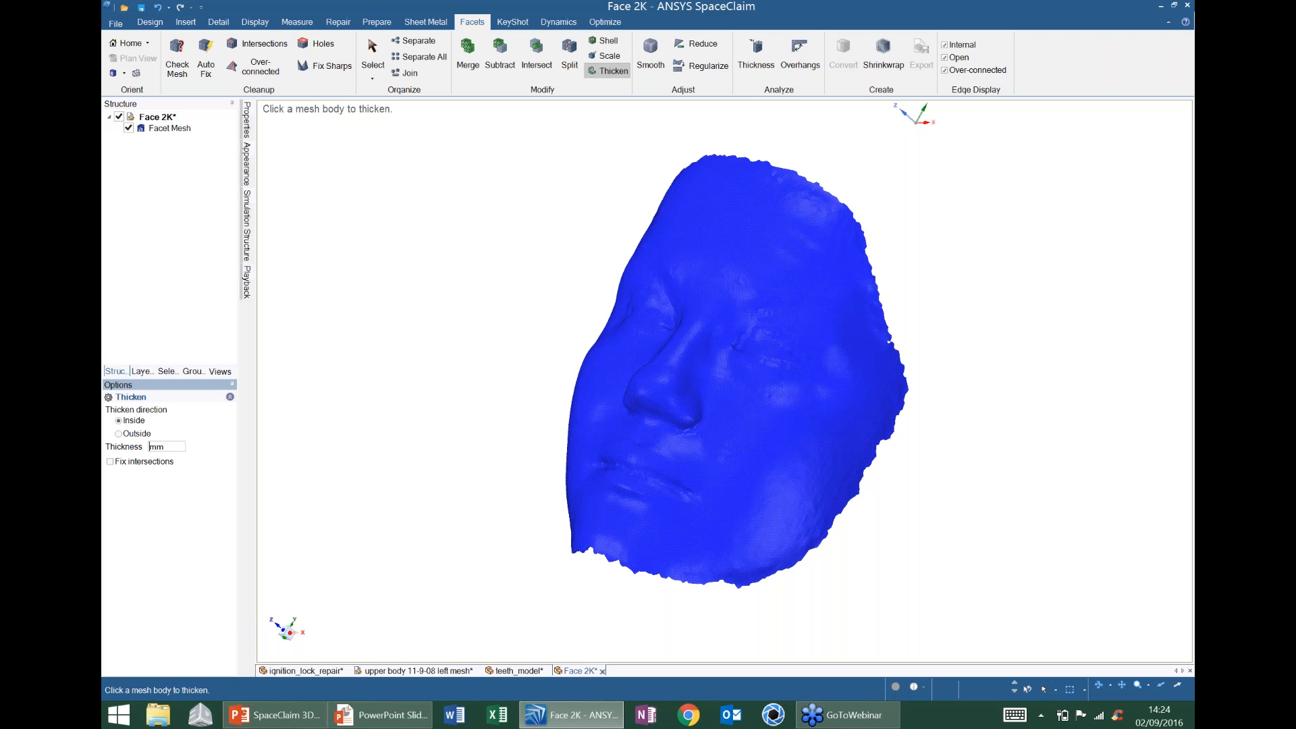
pyautogui.write('2')
pyautogui.keyDown('shift'); pyautogui.moveTo(573, 508); pyautogui.dragTo(574, 378, button='middle'); pyautogui.keyUp('shift')
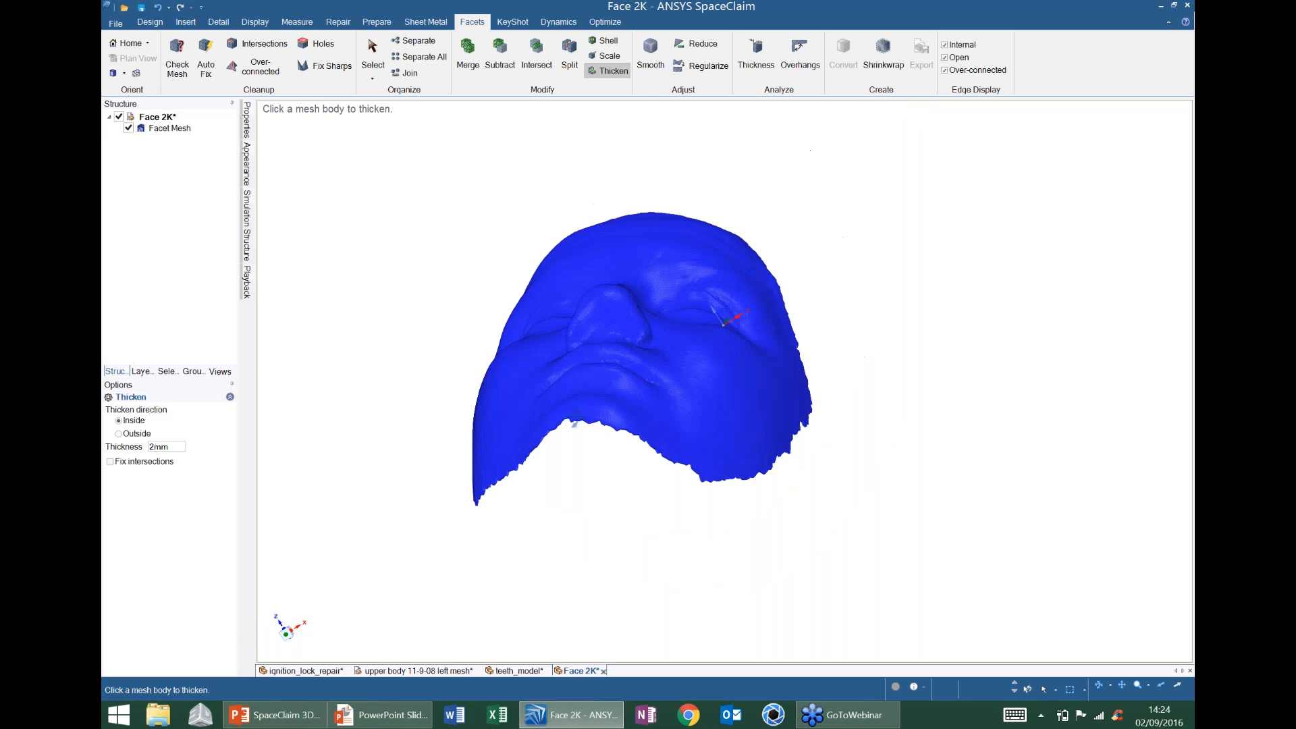
pyautogui.keyDown('ctrl'); pyautogui.moveTo(574, 423); pyautogui.dragTo(596, 326, button='middle'); pyautogui.keyUp('ctrl')
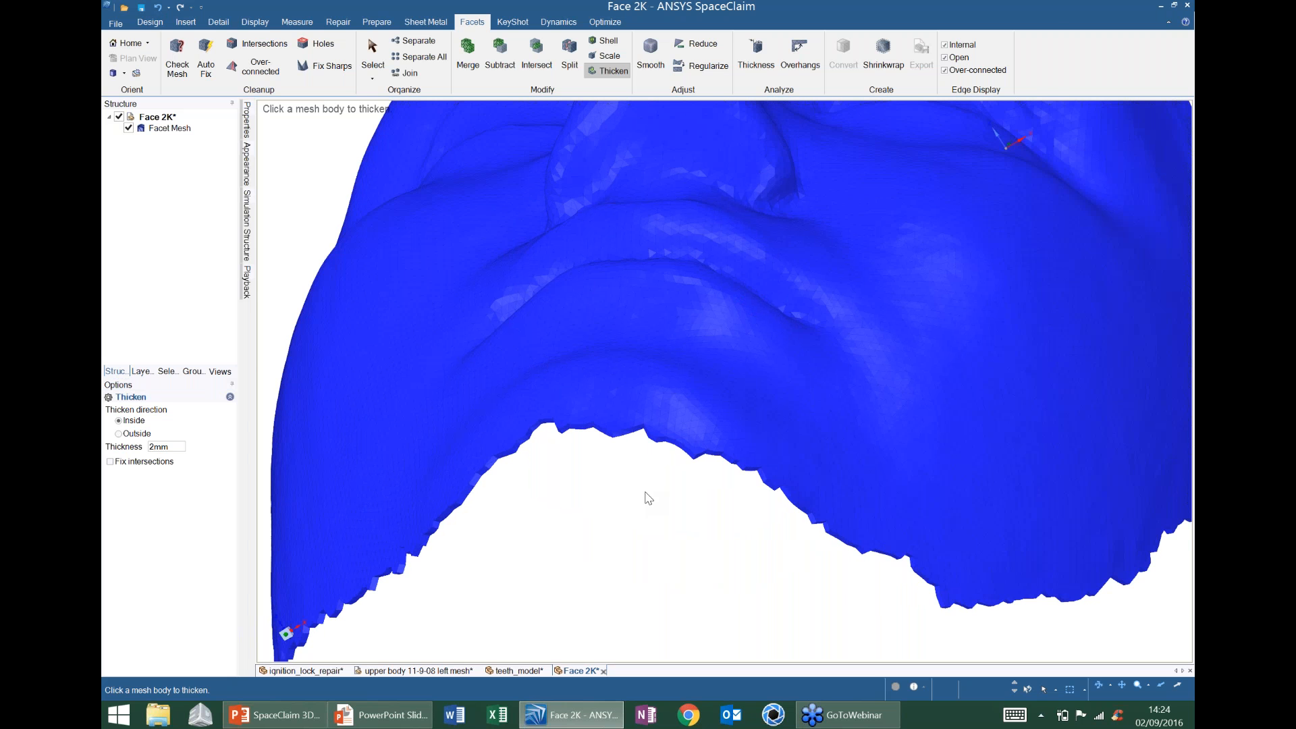
pyautogui.moveTo(648, 498); pyautogui.dragTo(668, 493, button='middle')
pyautogui.moveTo(702, 403); pyautogui.dragTo(715, 290, button='middle')
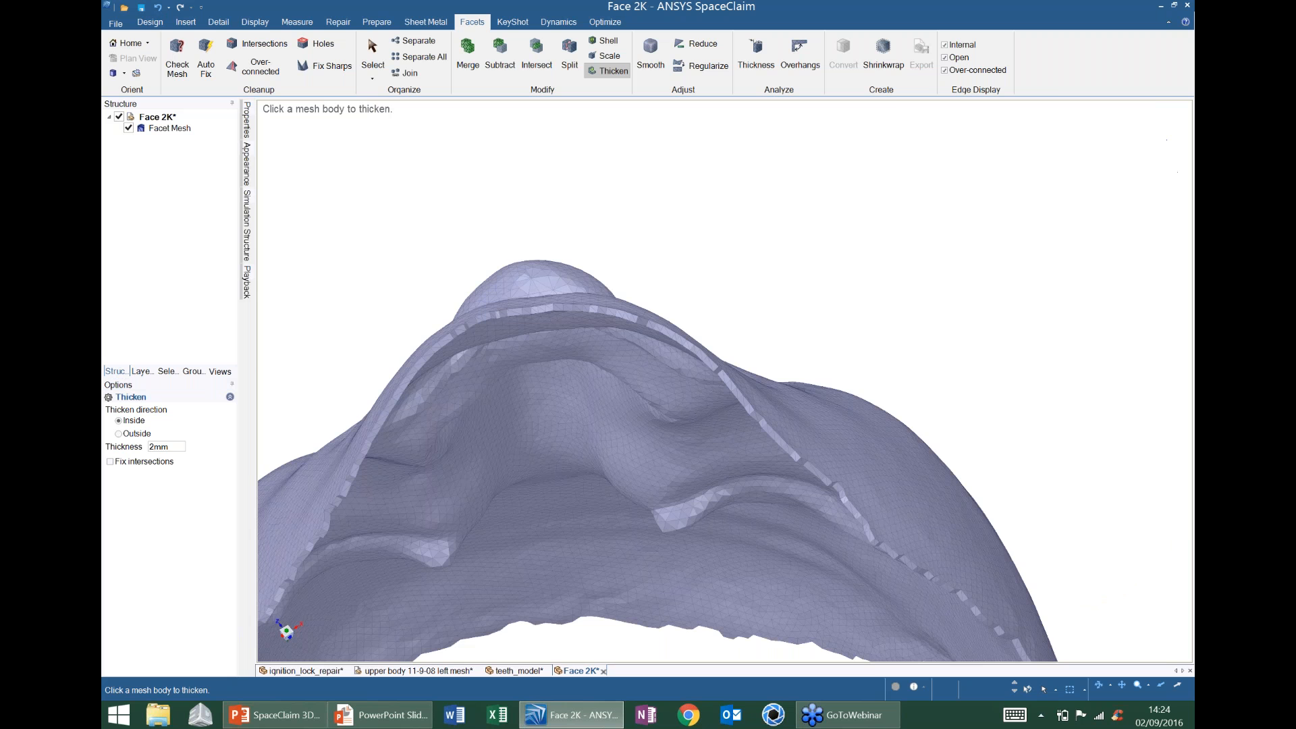
# - Undo, reapply the 2mm inward thickening to the face mesh, and view the whole face from the front
pyautogui.hotkey('ctrl', 'z')
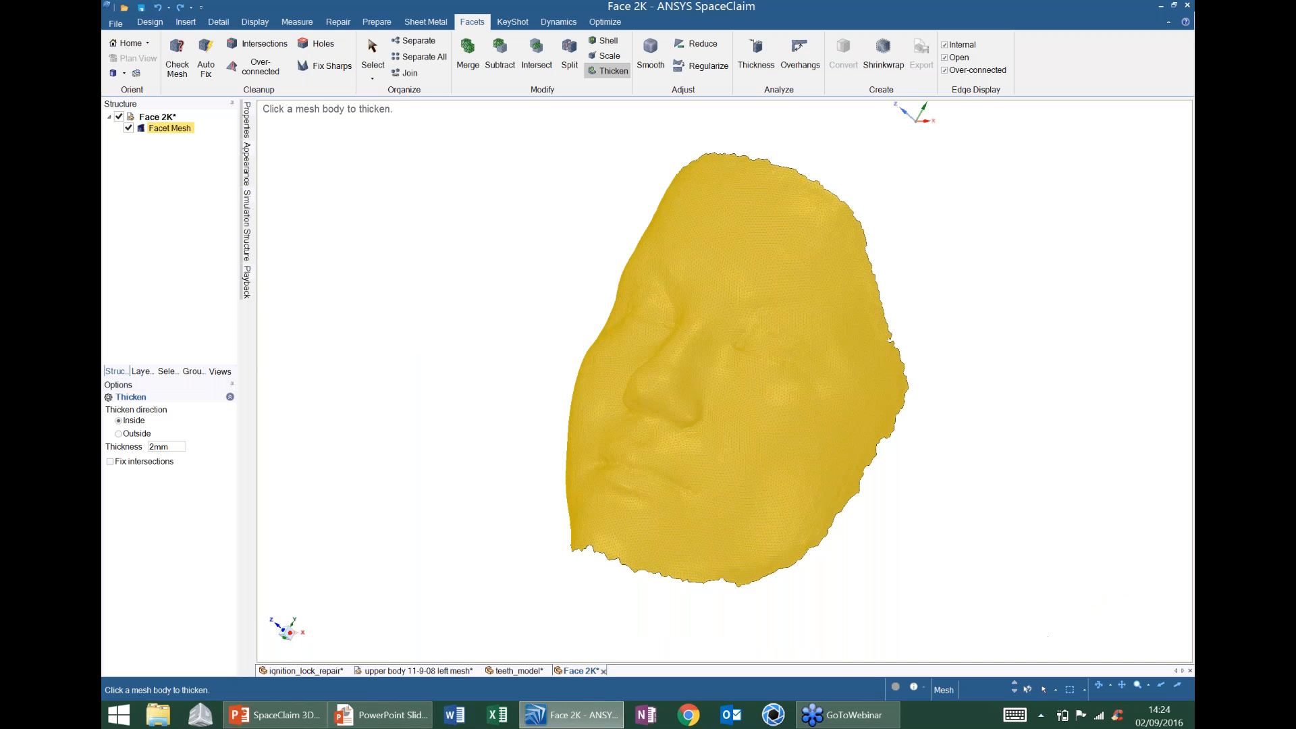
pyautogui.moveTo(612, 427)
pyautogui.mouseDown(button='middle')
pyautogui.moveTo(648, 344)
pyautogui.moveTo(651, 290)
pyautogui.mouseUp(button='middle')
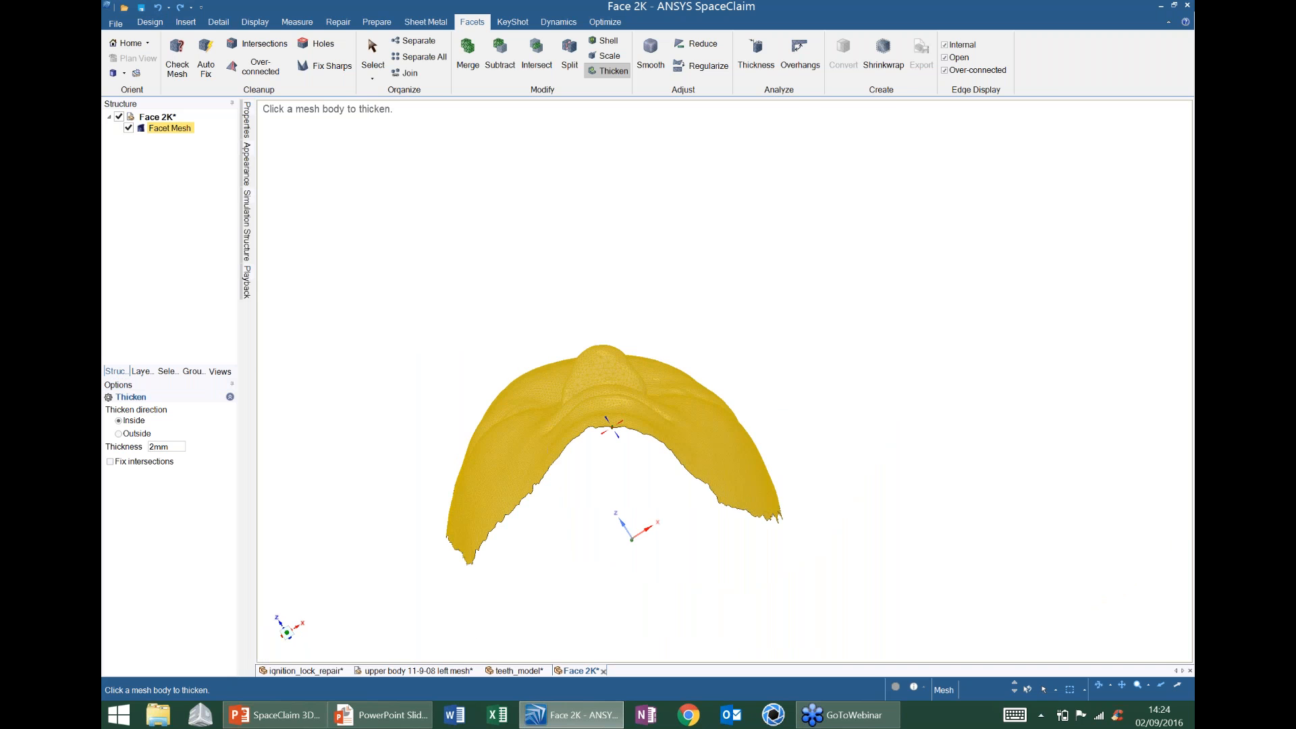
pyautogui.scroll(5, 615, 422)
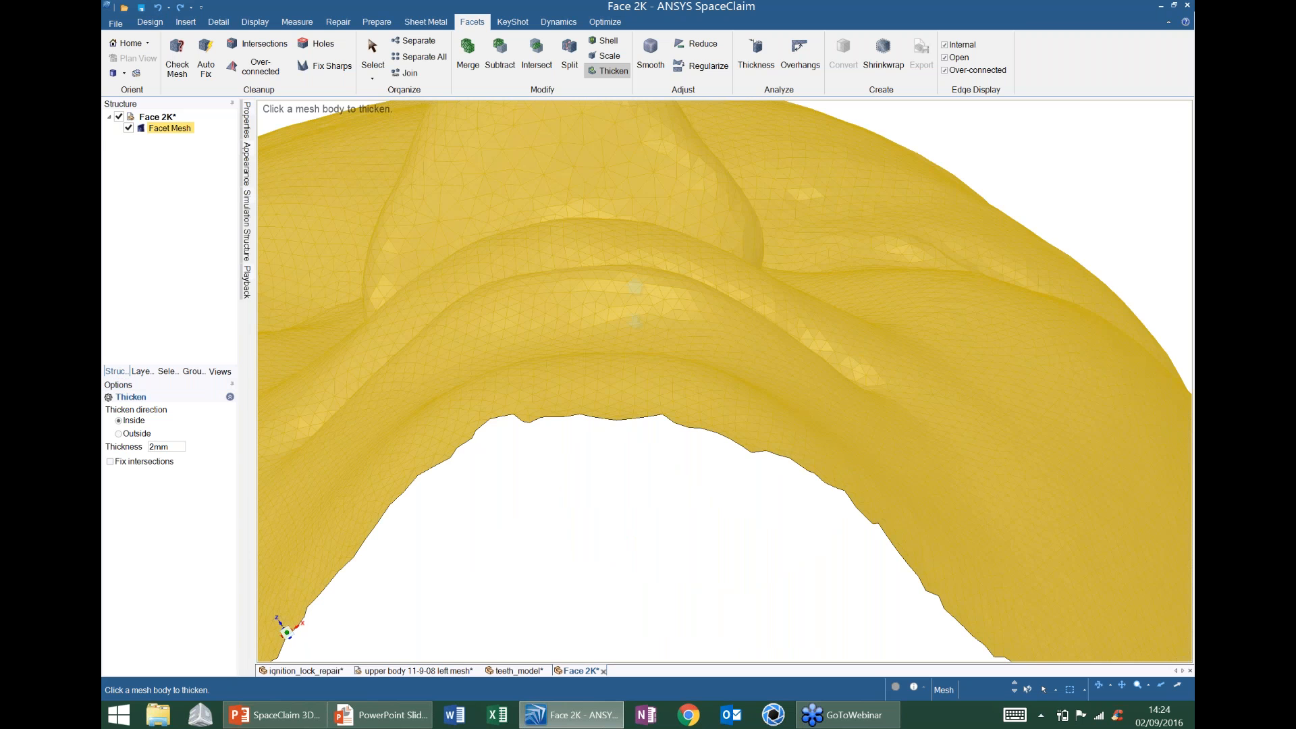
pyautogui.scroll(2, 609, 429)
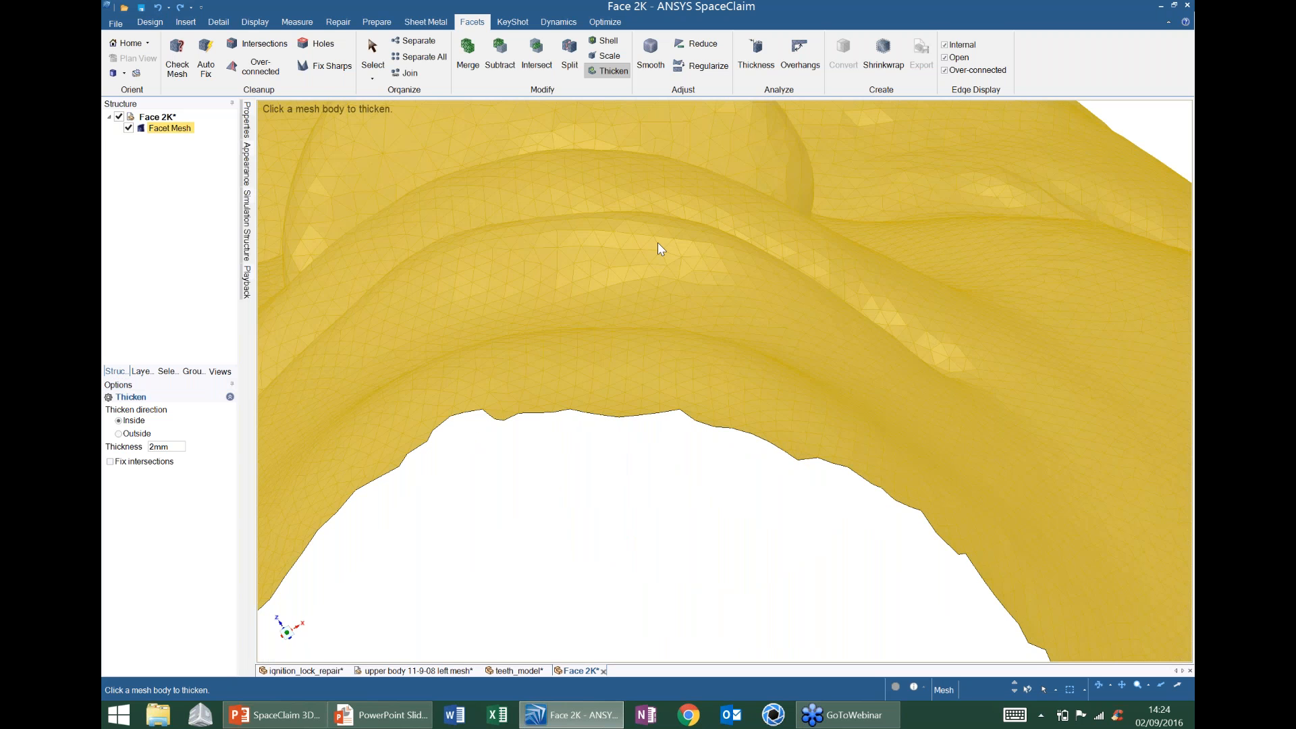
pyautogui.click(658, 245)
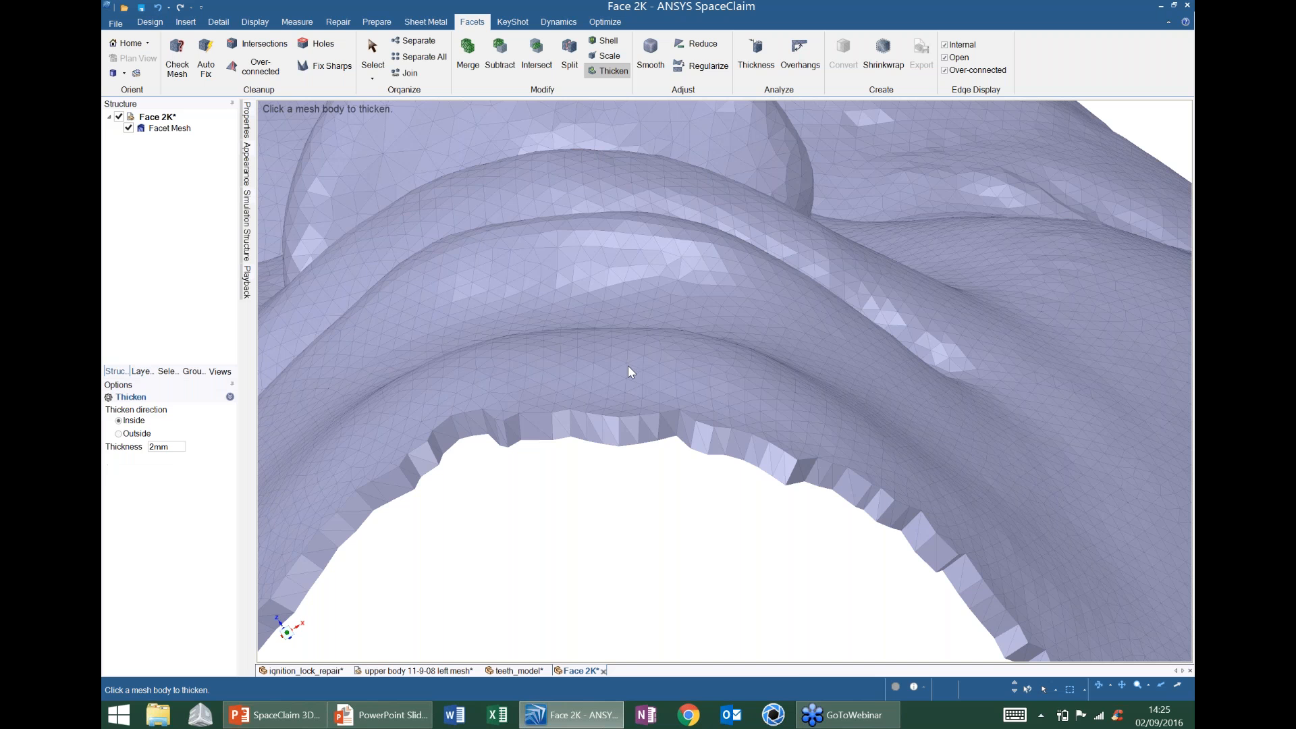
pyautogui.click(627, 365)
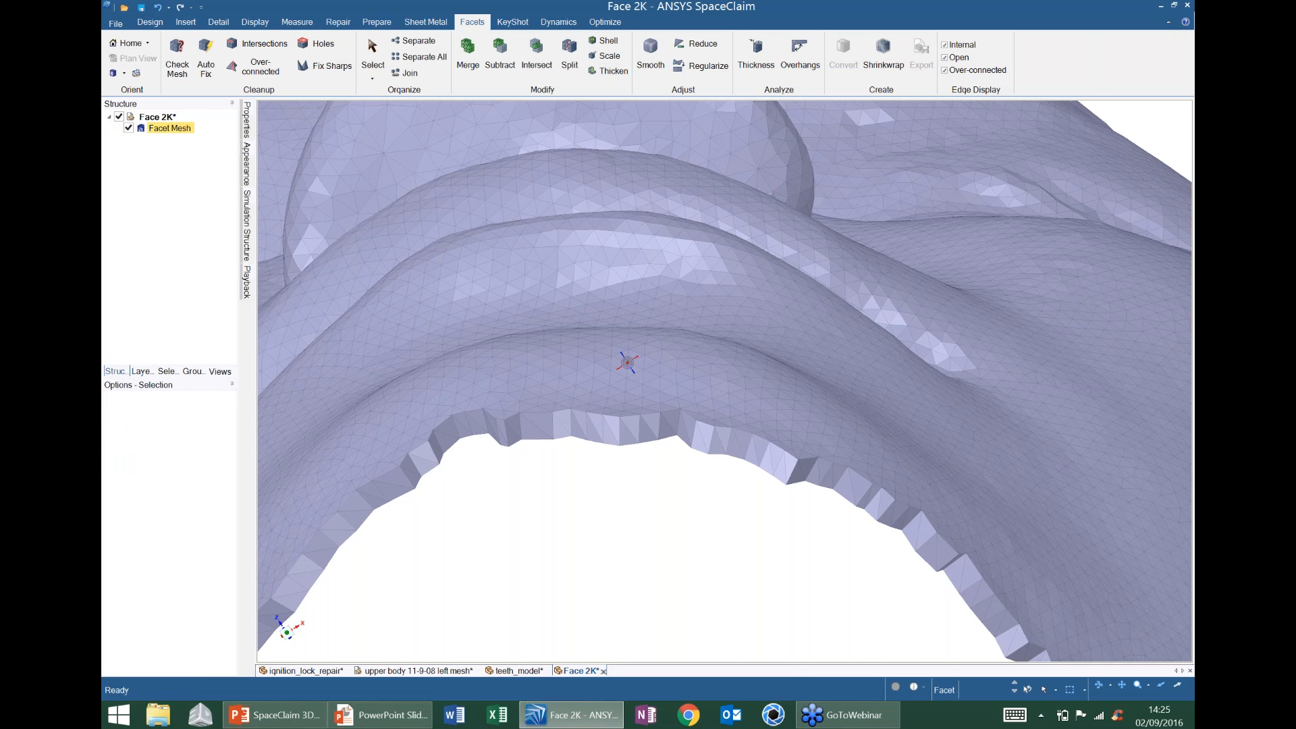
pyautogui.scroll(-8, 626, 363)
pyautogui.moveTo(627, 363); pyautogui.dragTo(597, 366, button='middle')
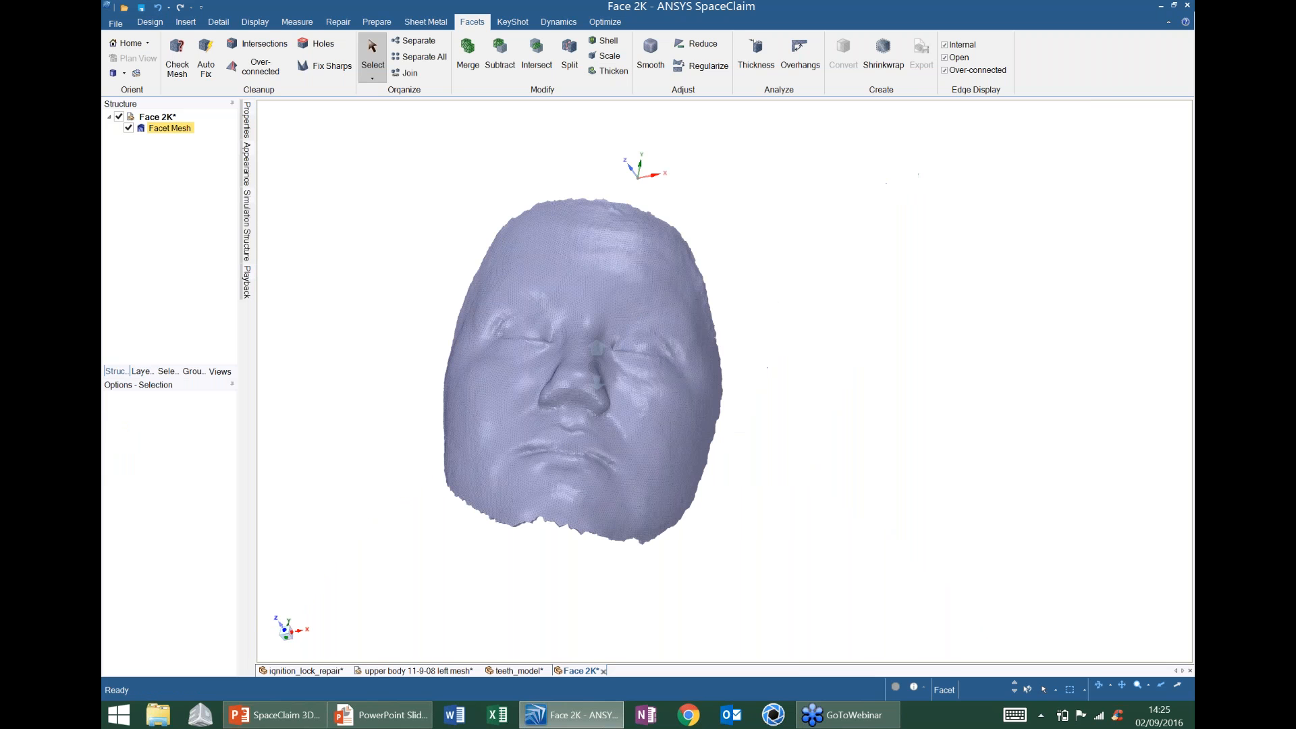
pyautogui.scroll(5, 596, 365)
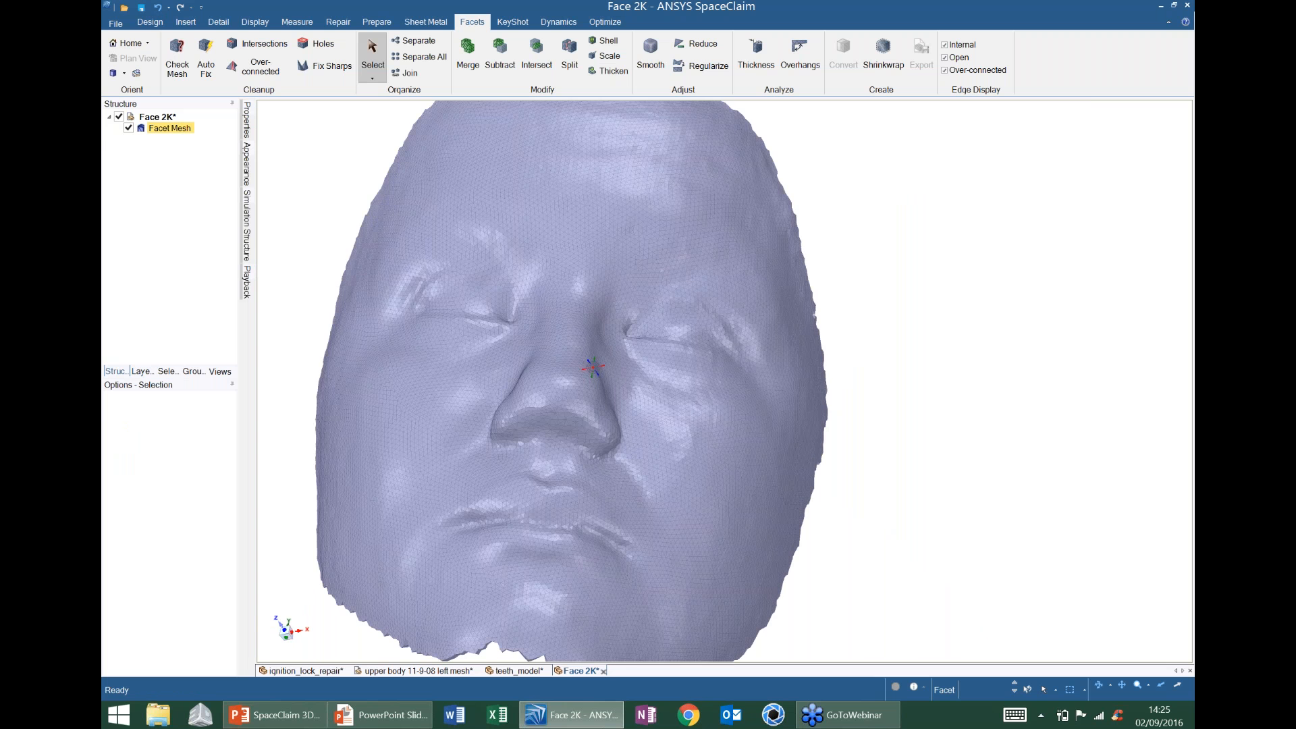
pyautogui.scroll(-3, 593, 367)
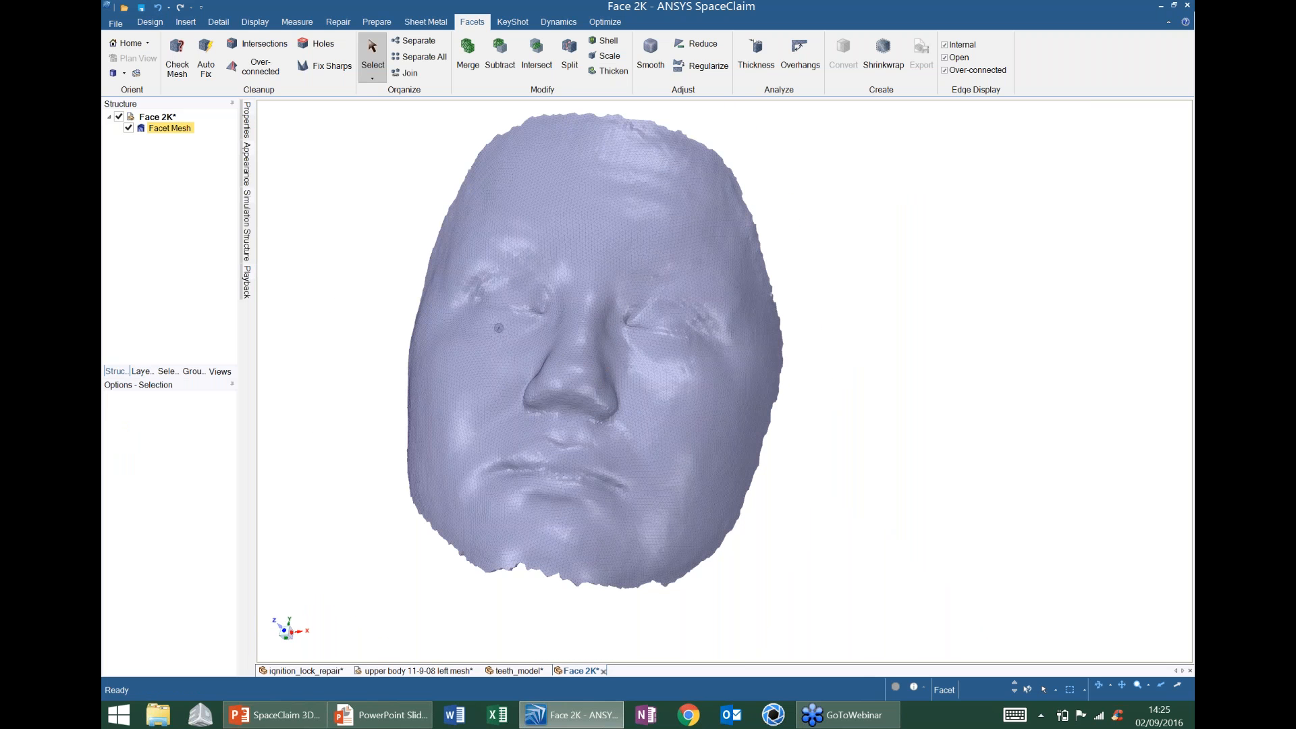
# - Run Reduce on the Face 2K Facet Mesh with triangle reduction set to 50%
pyautogui.moveTo(499, 328); pyautogui.dragTo(595, 345, button='middle')
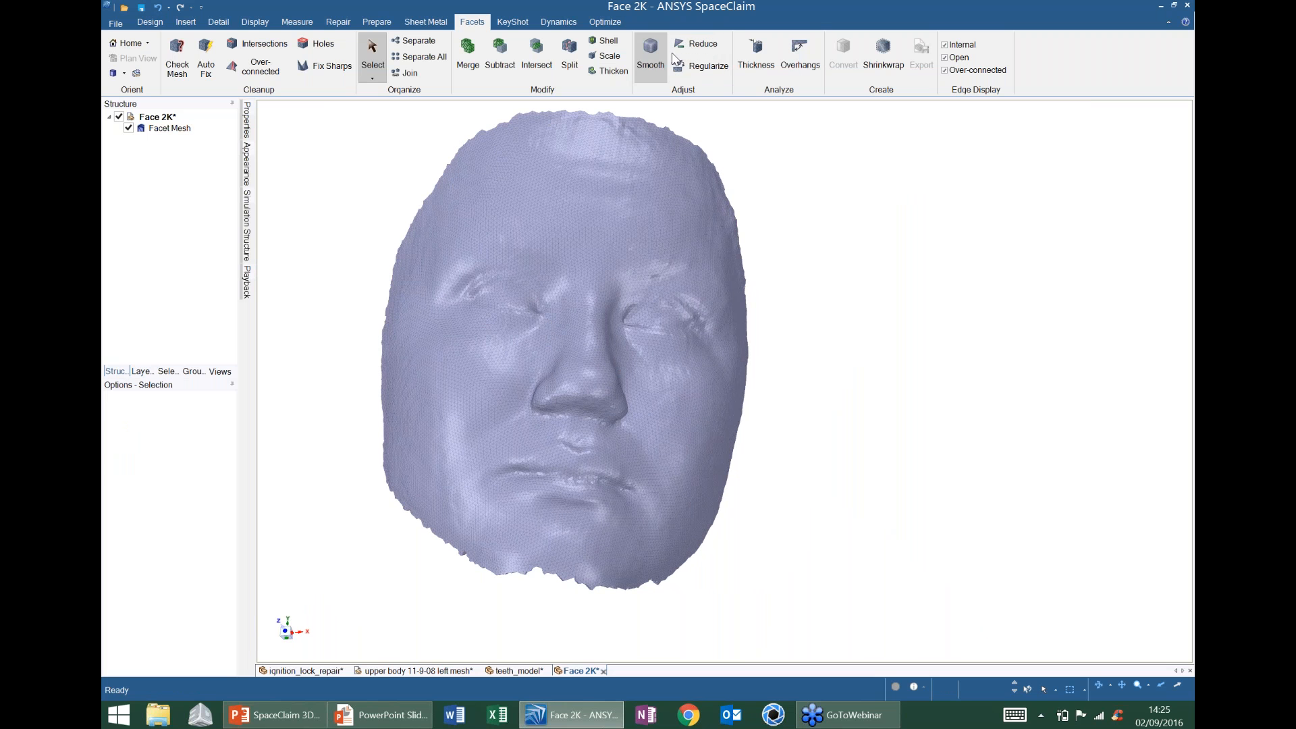
pyautogui.click(700, 46)
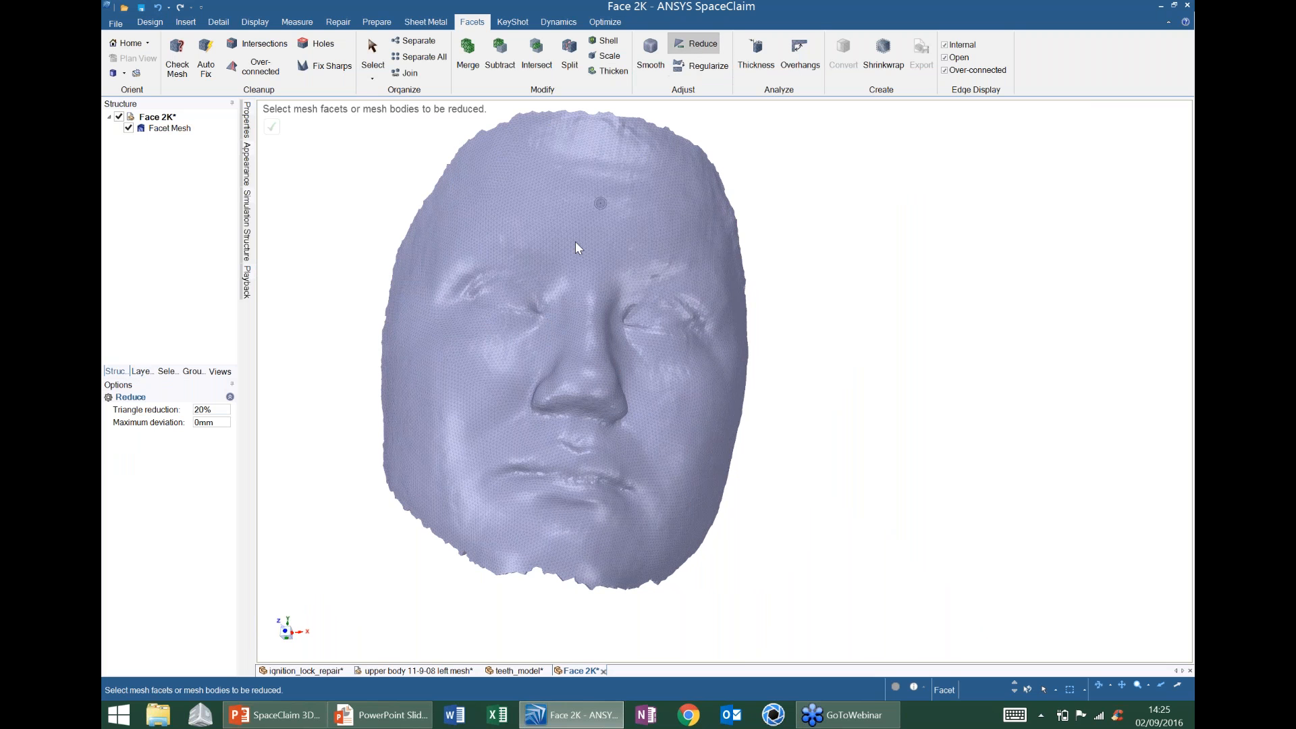
pyautogui.click(161, 129)
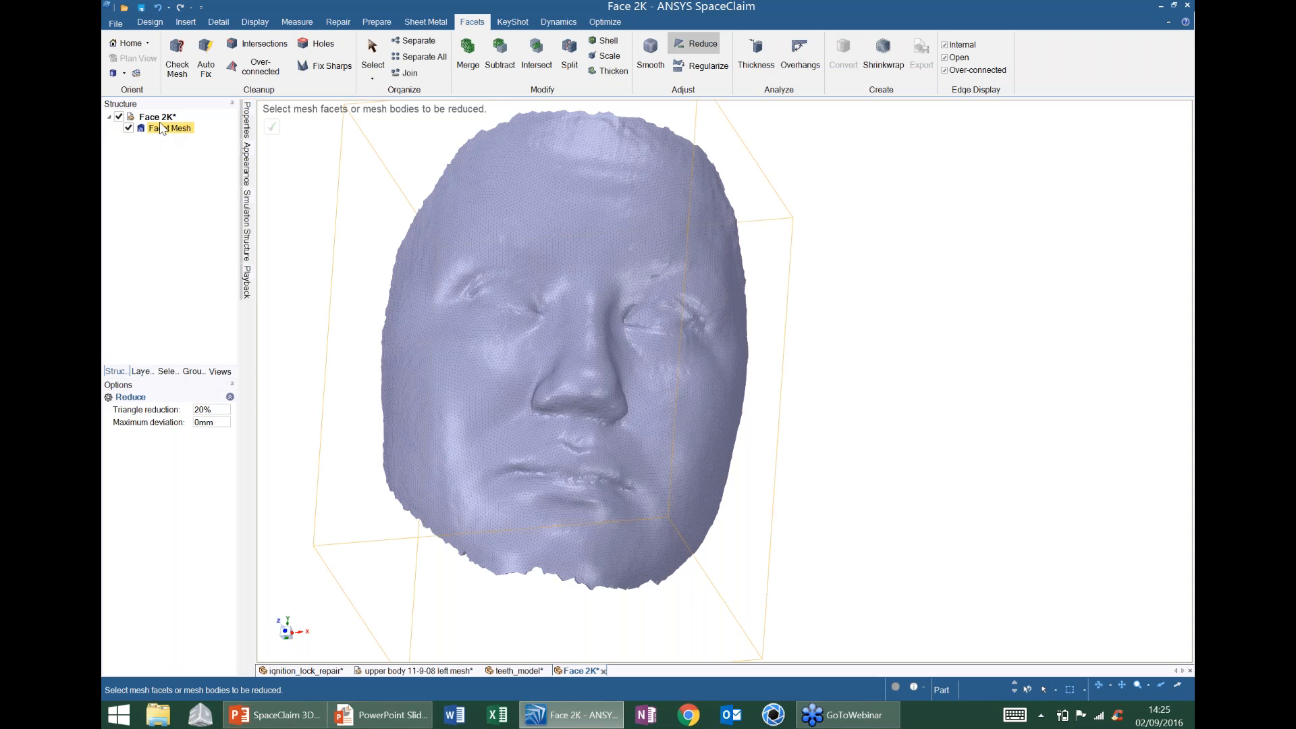
pyautogui.click(169, 130)
pyautogui.click(169, 130)
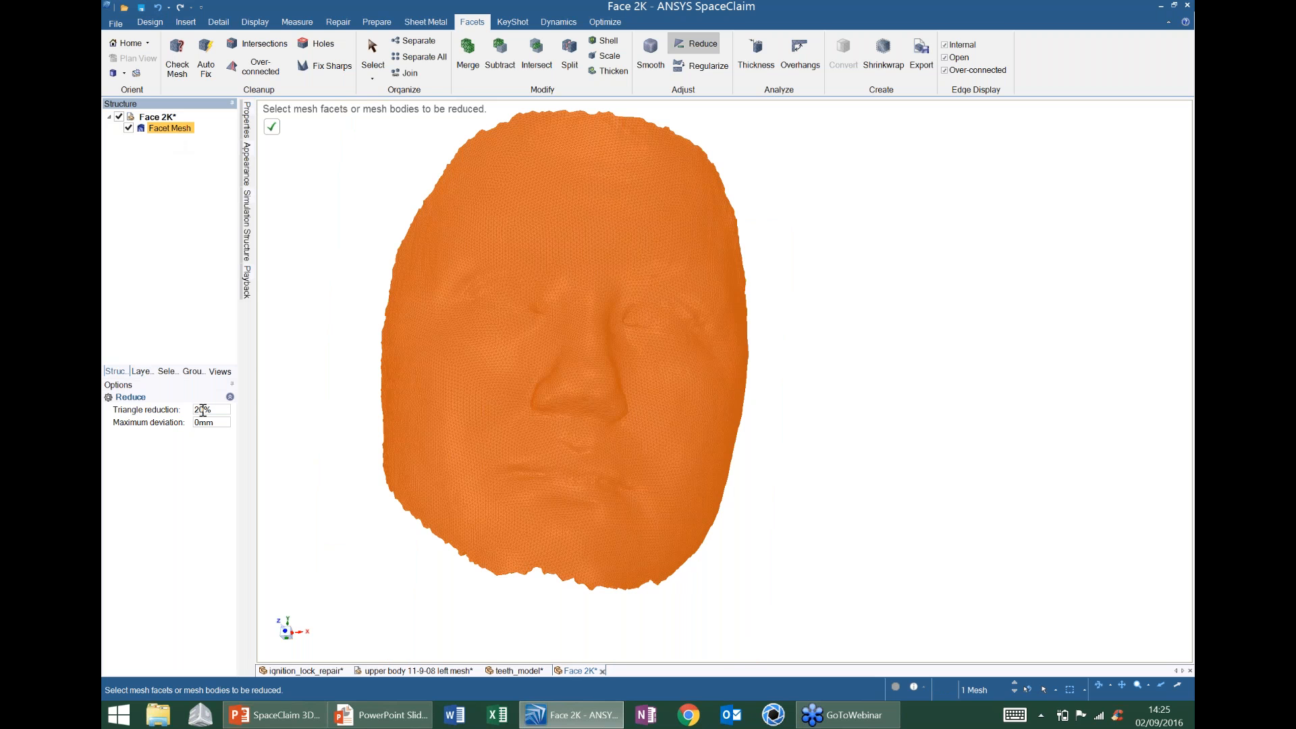
pyautogui.click(203, 410)
pyautogui.write('50')
pyautogui.press('Return')
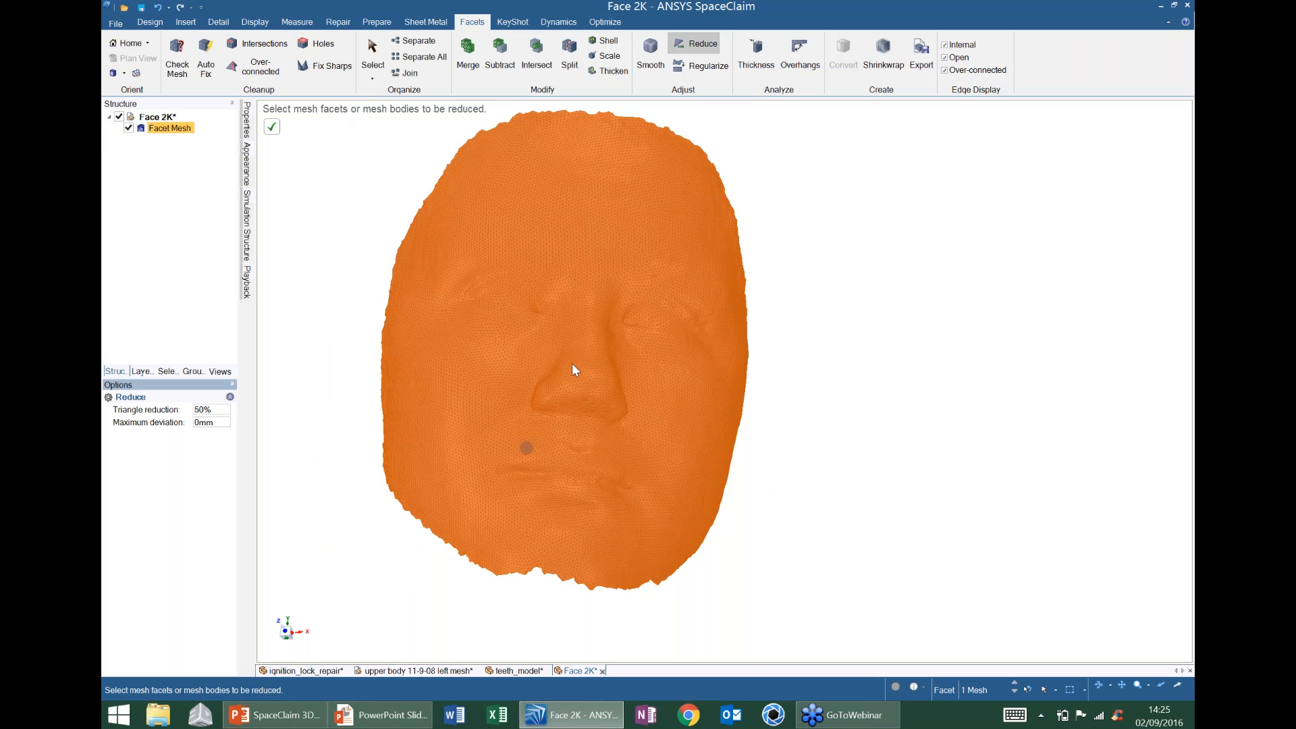
pyautogui.moveTo(573, 365); pyautogui.dragTo(594, 370, button='middle')
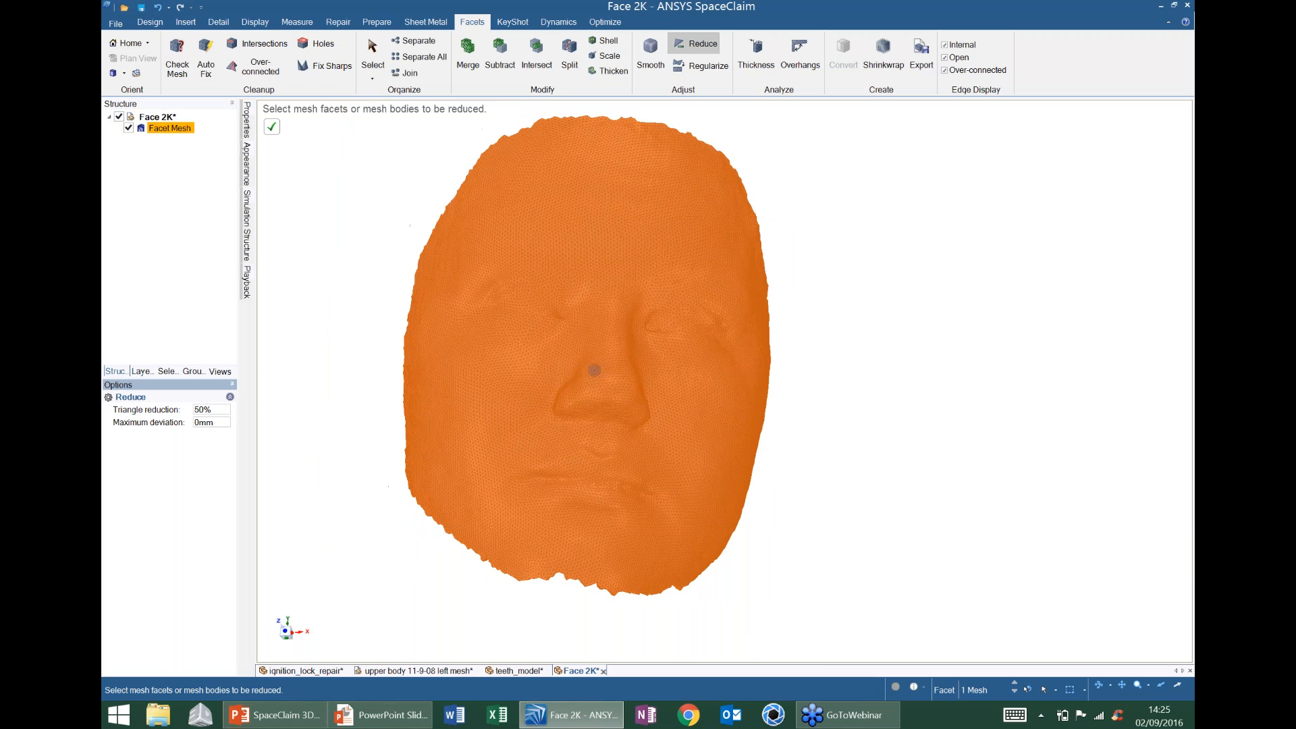
pyautogui.scroll(3, 611, 351)
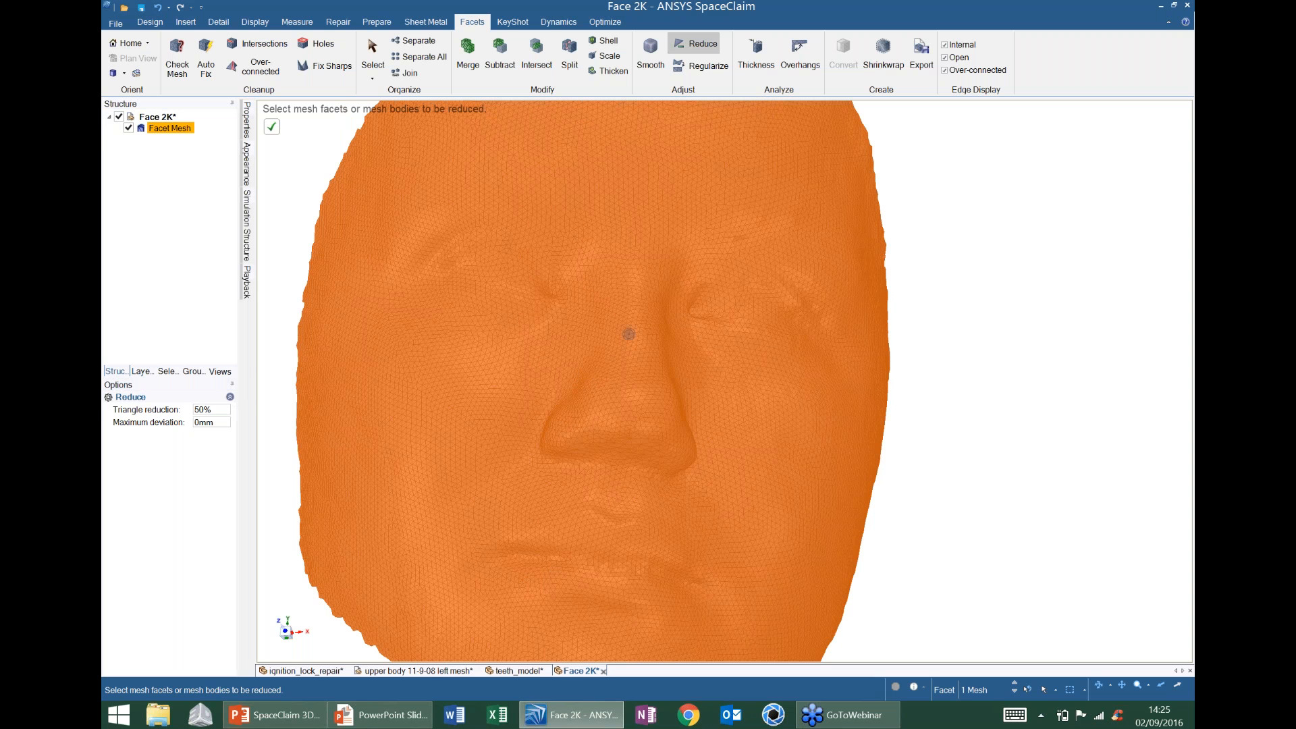
pyautogui.click(273, 128)
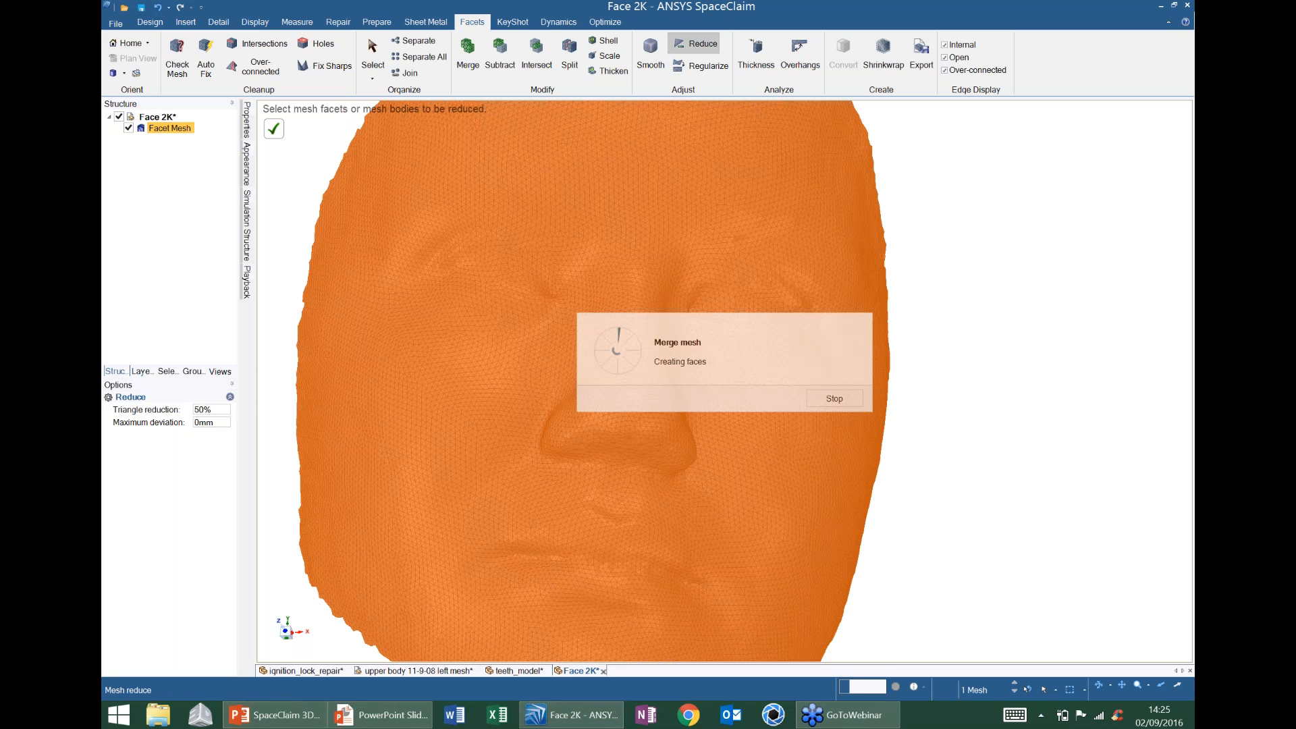
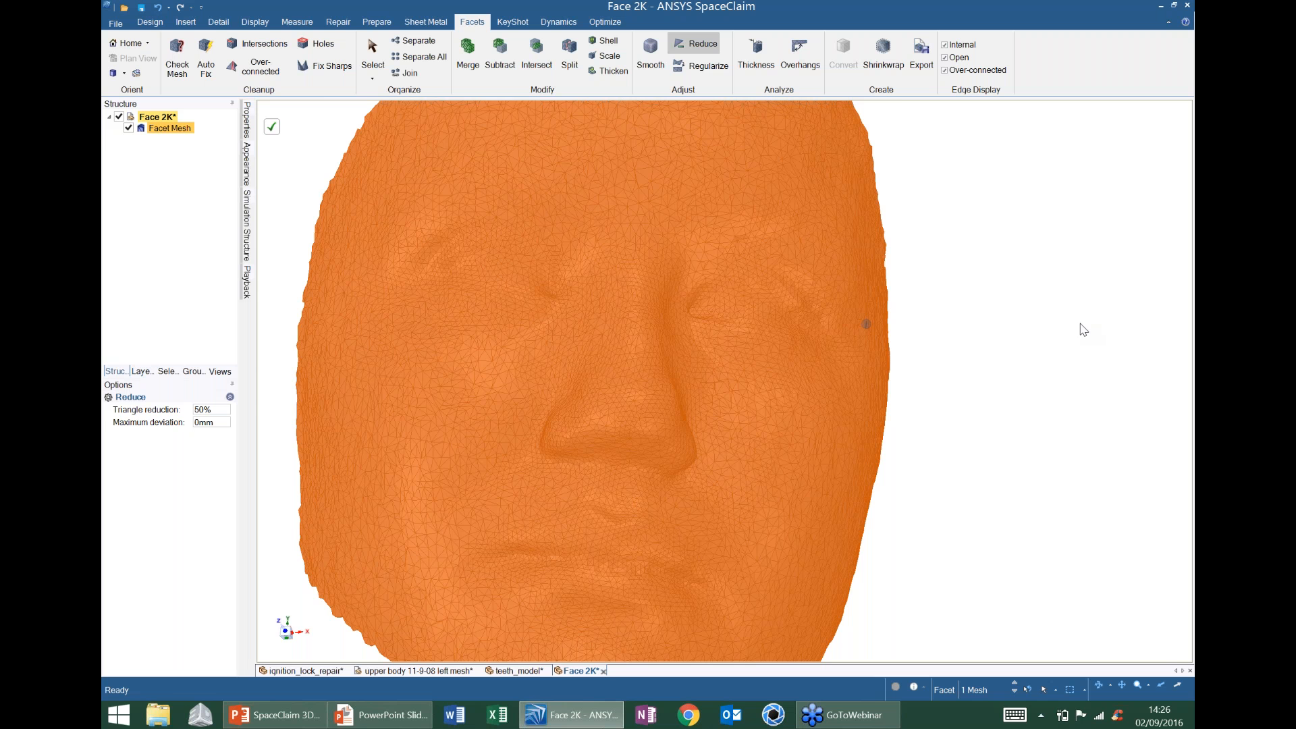
# - Deselect the face mesh, open the Insert tab's reverse-engineering tools, and orbit the scan for surfacing
pyautogui.click(1084, 329)
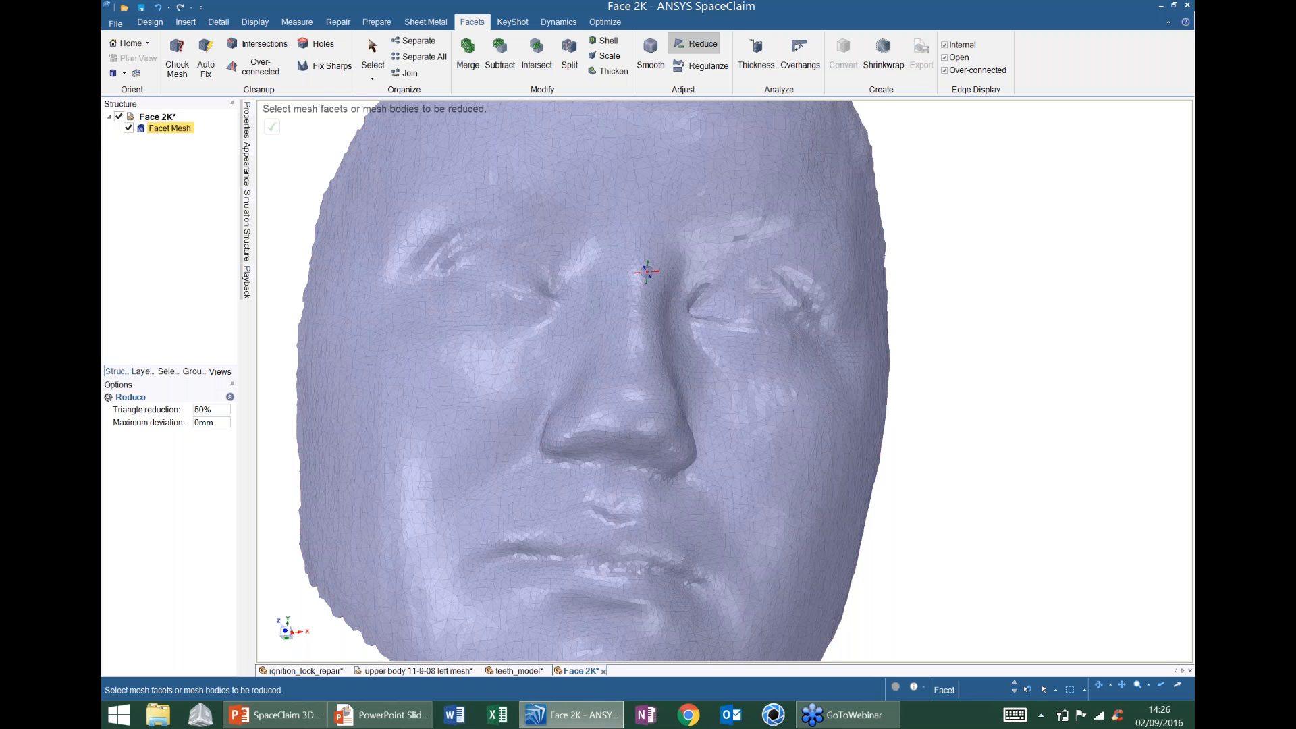
pyautogui.scroll(-3, 647, 272)
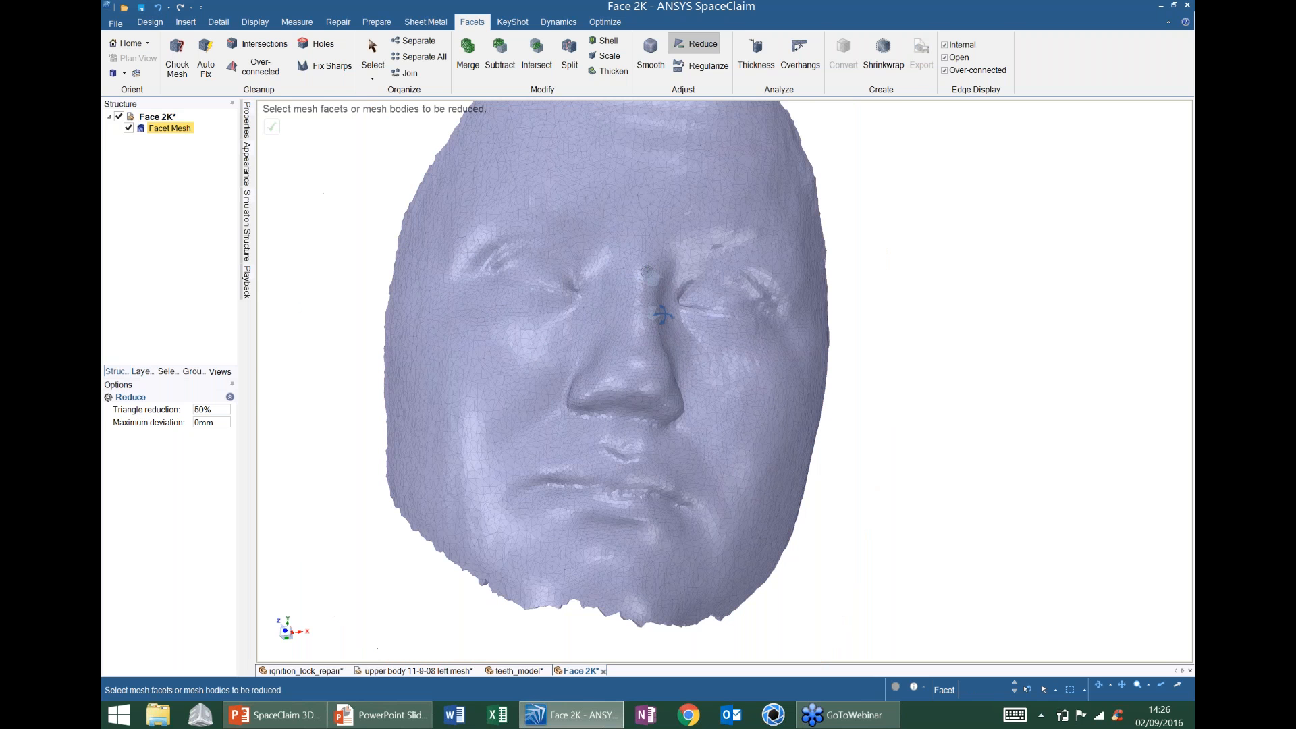
pyautogui.moveTo(661, 314)
pyautogui.mouseDown(button='middle')
pyautogui.moveTo(667, 302)
pyautogui.moveTo(542, 267)
pyautogui.moveTo(750, 275)
pyautogui.moveTo(561, 172)
pyautogui.mouseUp(button='middle')
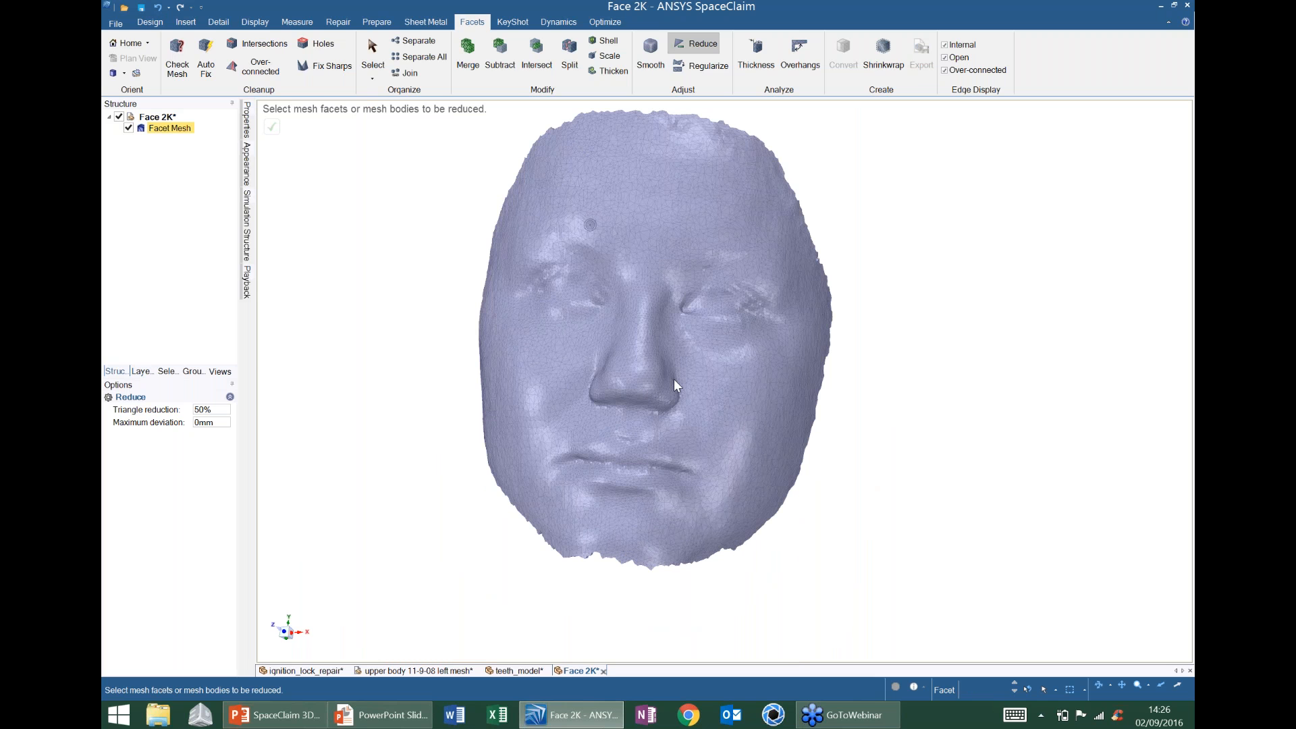
pyautogui.click(191, 25)
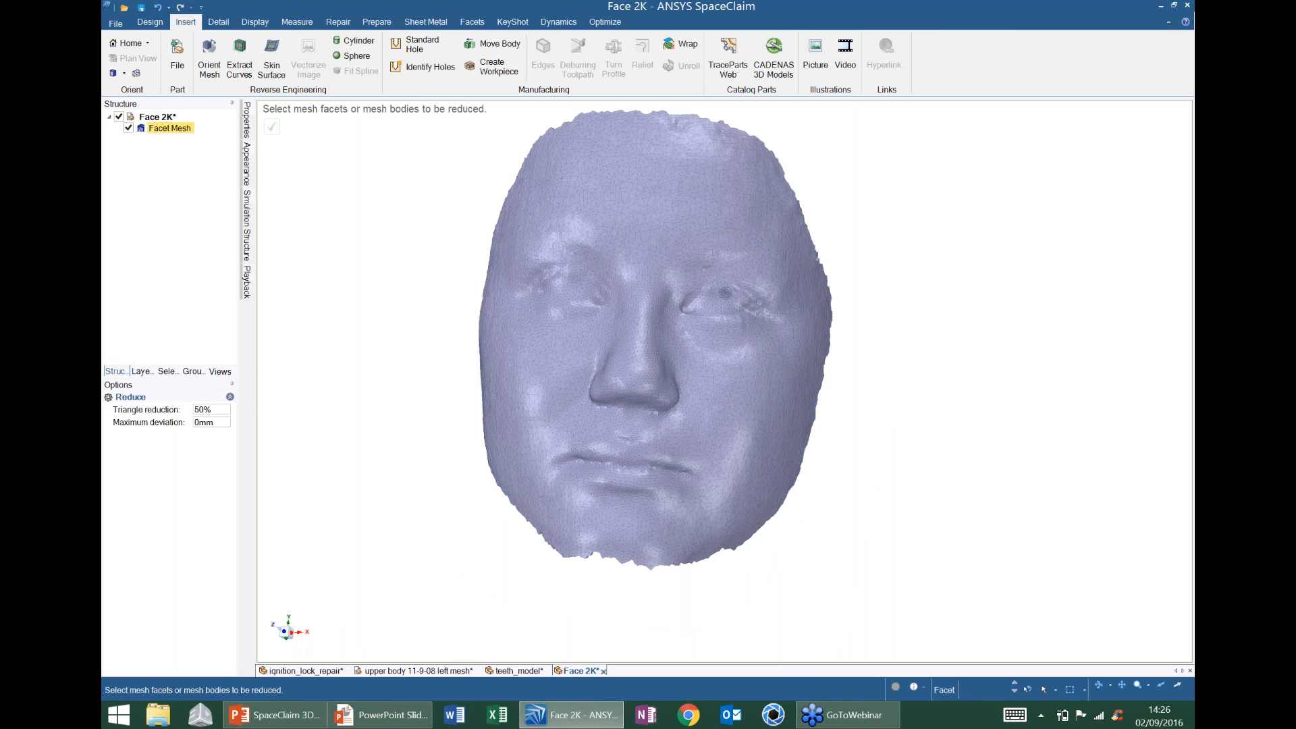
pyautogui.moveTo(723, 294); pyautogui.dragTo(280, 20, button='middle')
# - Start a Skin Surface and draw a closed boundary of corners and edge points around the left eye
pyautogui.click(272, 54)
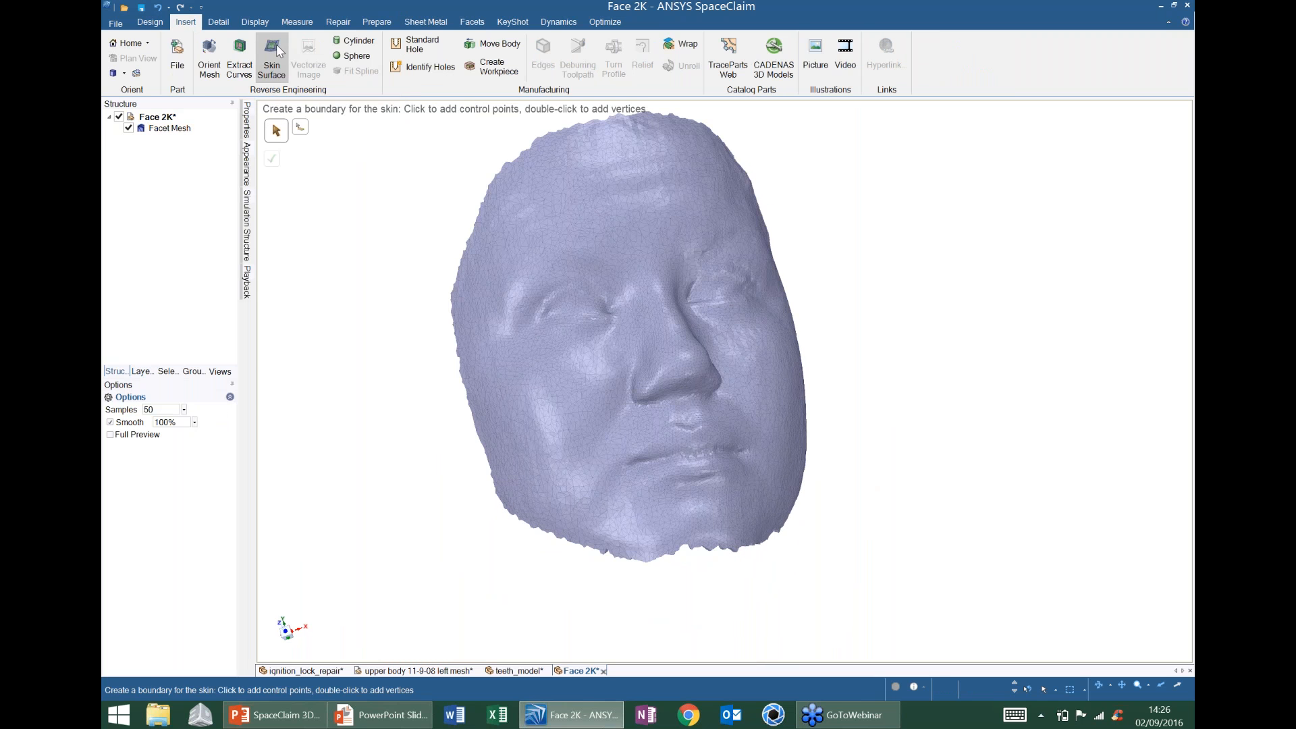
pyautogui.moveTo(488, 269)
pyautogui.mouseDown(button='middle')
pyautogui.moveTo(613, 239)
pyautogui.moveTo(510, 278)
pyautogui.moveTo(516, 213)
pyautogui.mouseUp(button='middle')
pyautogui.scroll(2, 511, 277)
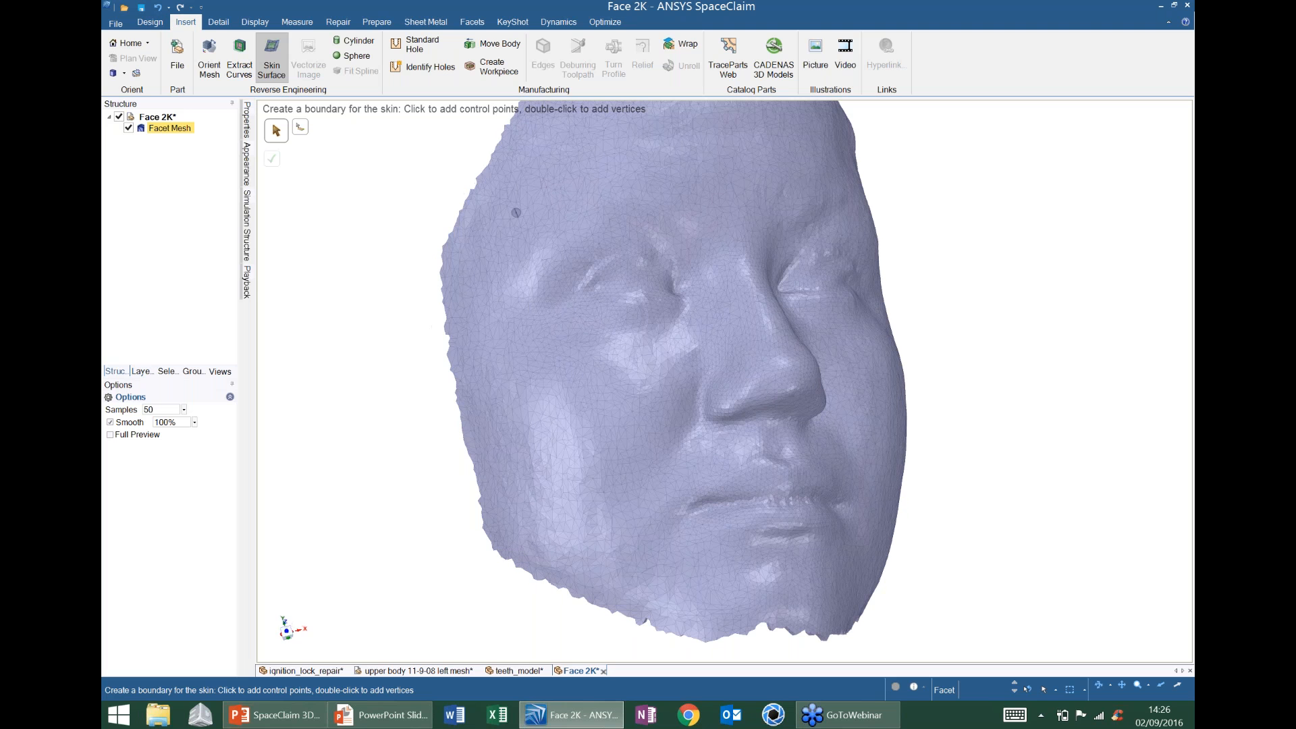
pyautogui.click(516, 213)
pyautogui.doubleClick(526, 356)
pyautogui.click(620, 349)
pyautogui.click(648, 349)
pyautogui.click(685, 350)
pyautogui.doubleClick(711, 347)
pyautogui.doubleClick(697, 195)
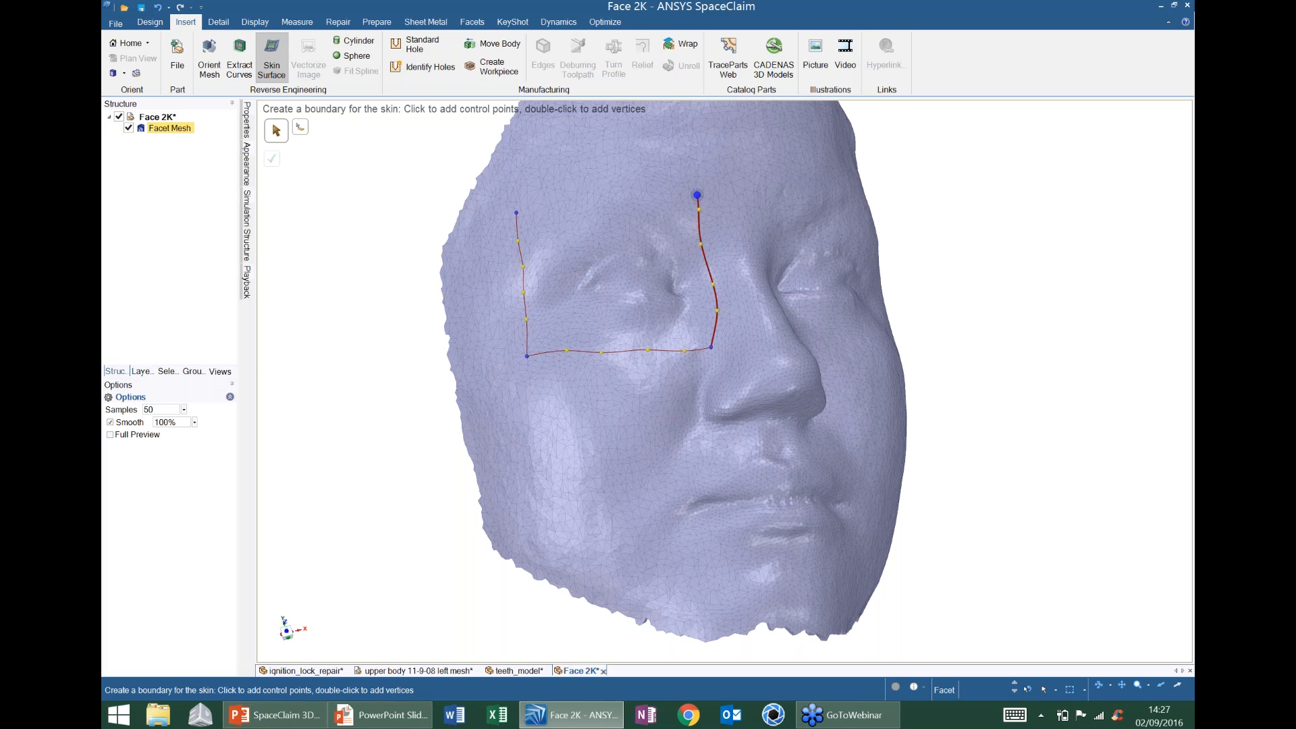
pyautogui.click(633, 203)
pyautogui.click(601, 204)
pyautogui.click(552, 208)
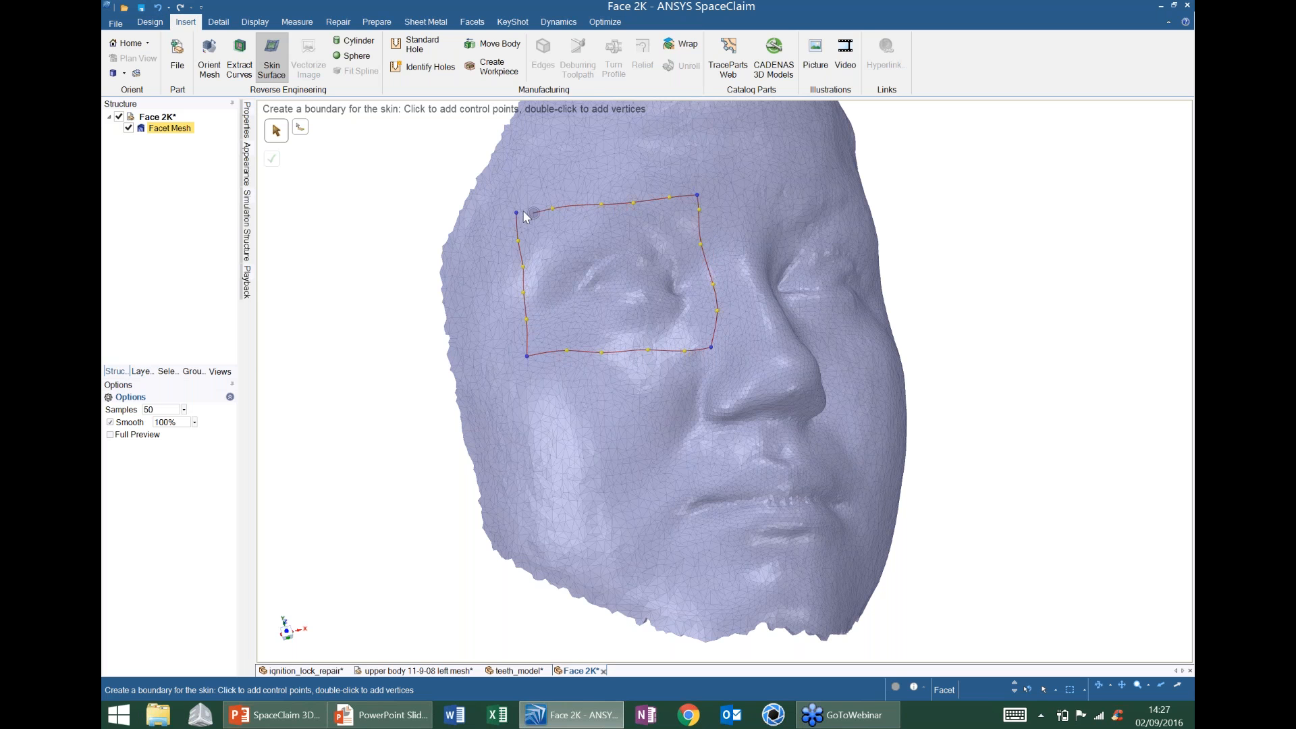
pyautogui.click(516, 213)
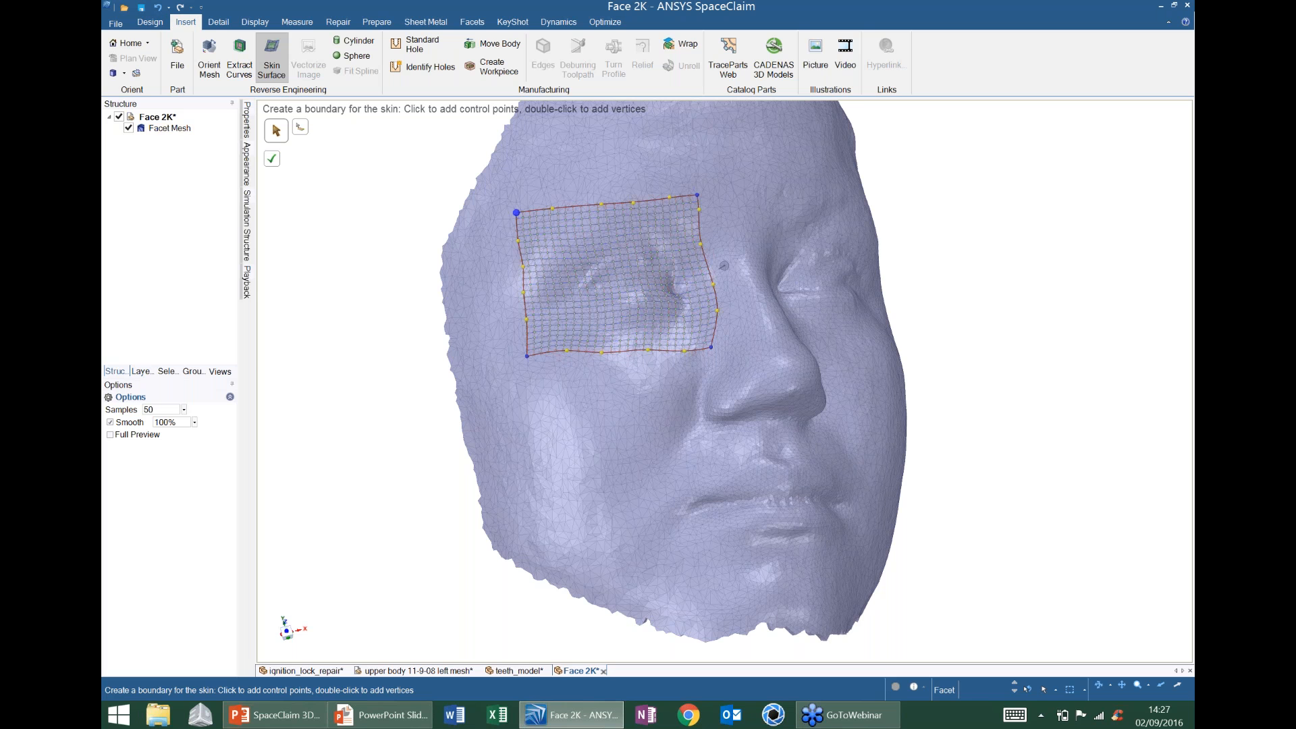
# - Adjust the eye boundary's bottom and right edges, then create the skin patch
pyautogui.keyDown('shift'); pyautogui.moveTo(724, 265); pyautogui.dragTo(630, 391, button='middle'); pyautogui.keyUp('shift')
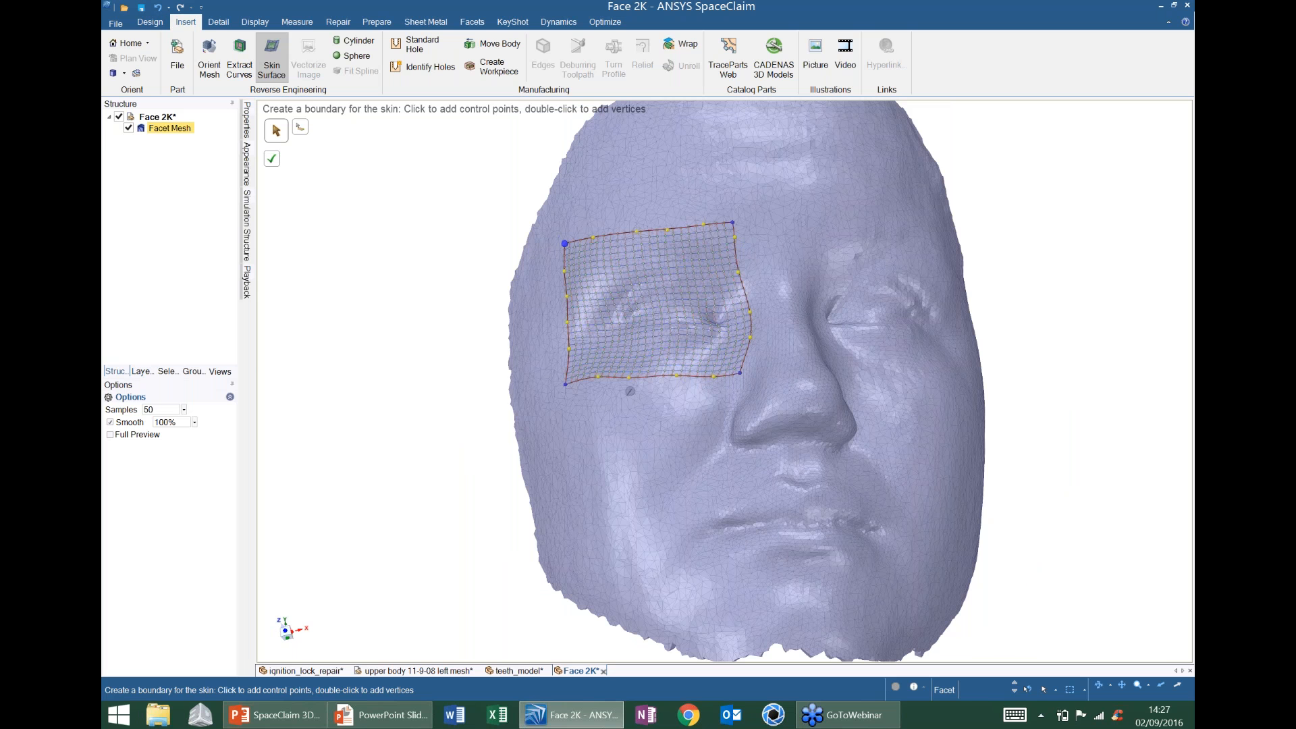
pyautogui.scroll(3, 630, 391)
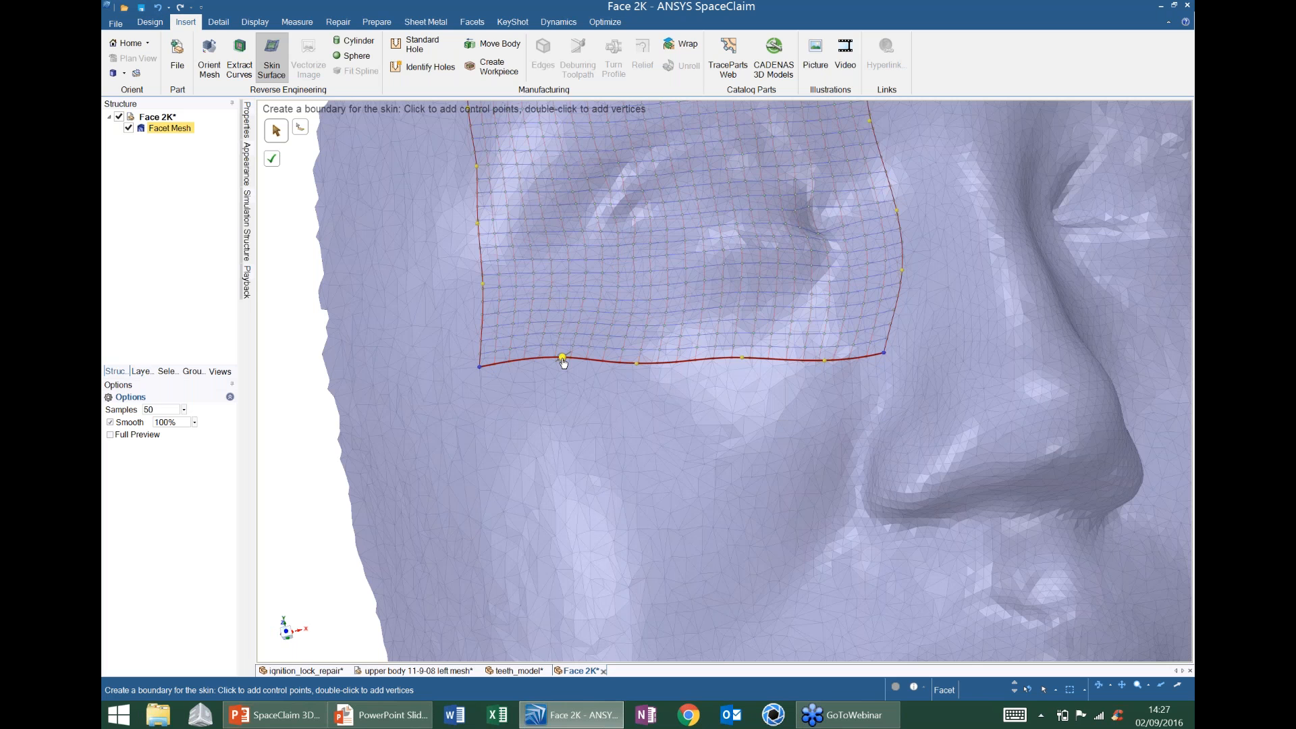
pyautogui.moveTo(563, 363); pyautogui.dragTo(565, 378)
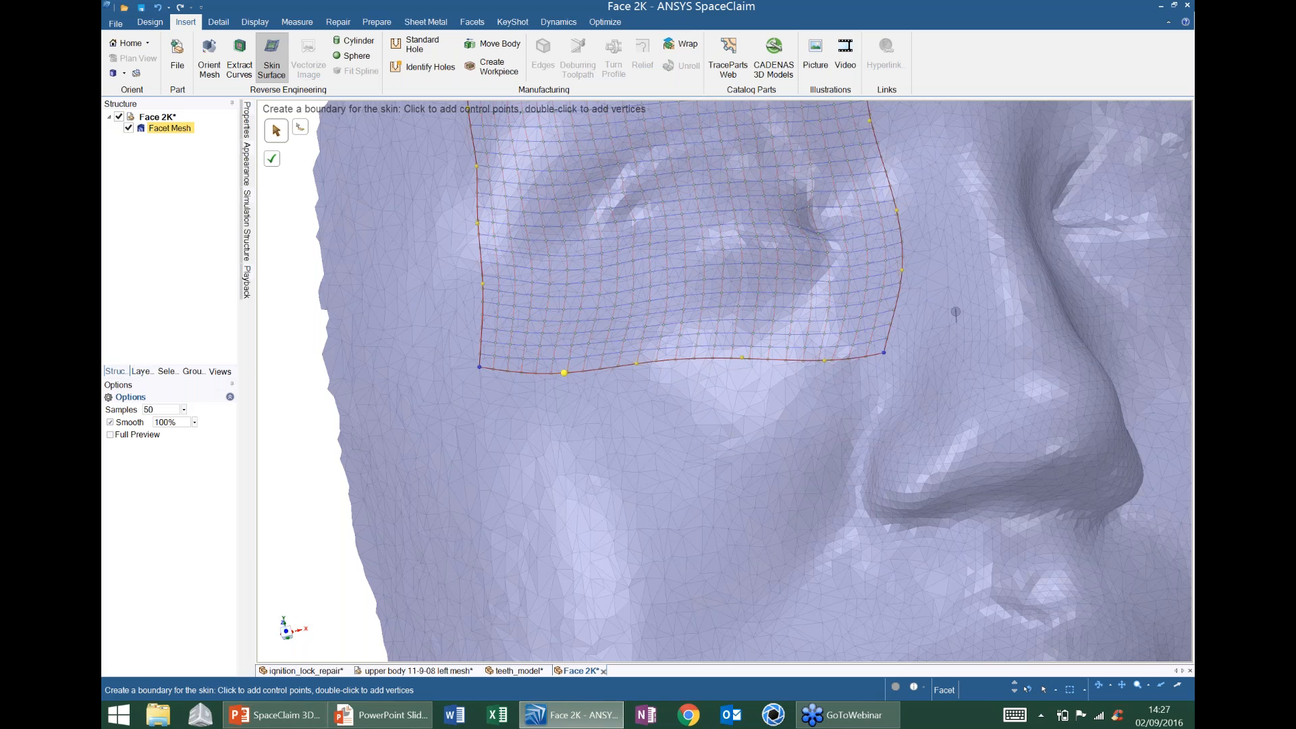
pyautogui.moveTo(955, 313); pyautogui.dragTo(828, 320, button='middle')
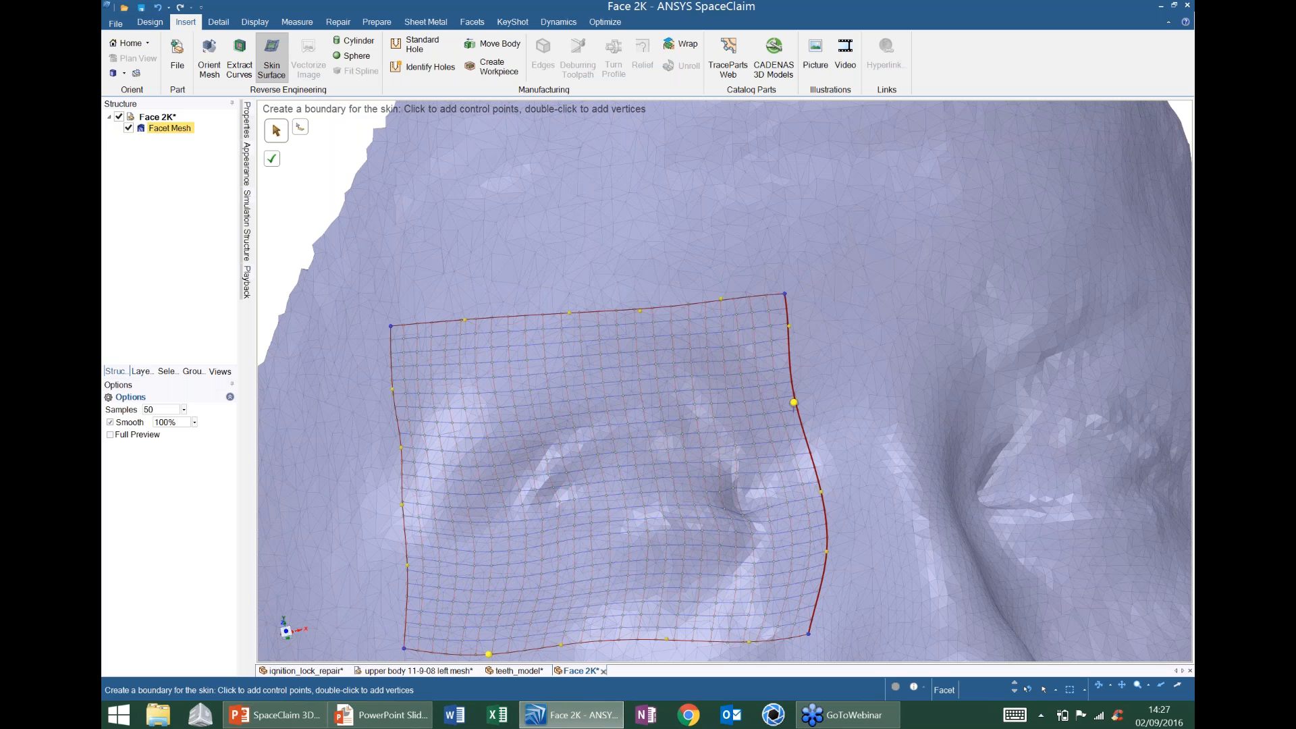
pyautogui.moveTo(794, 402); pyautogui.dragTo(808, 401)
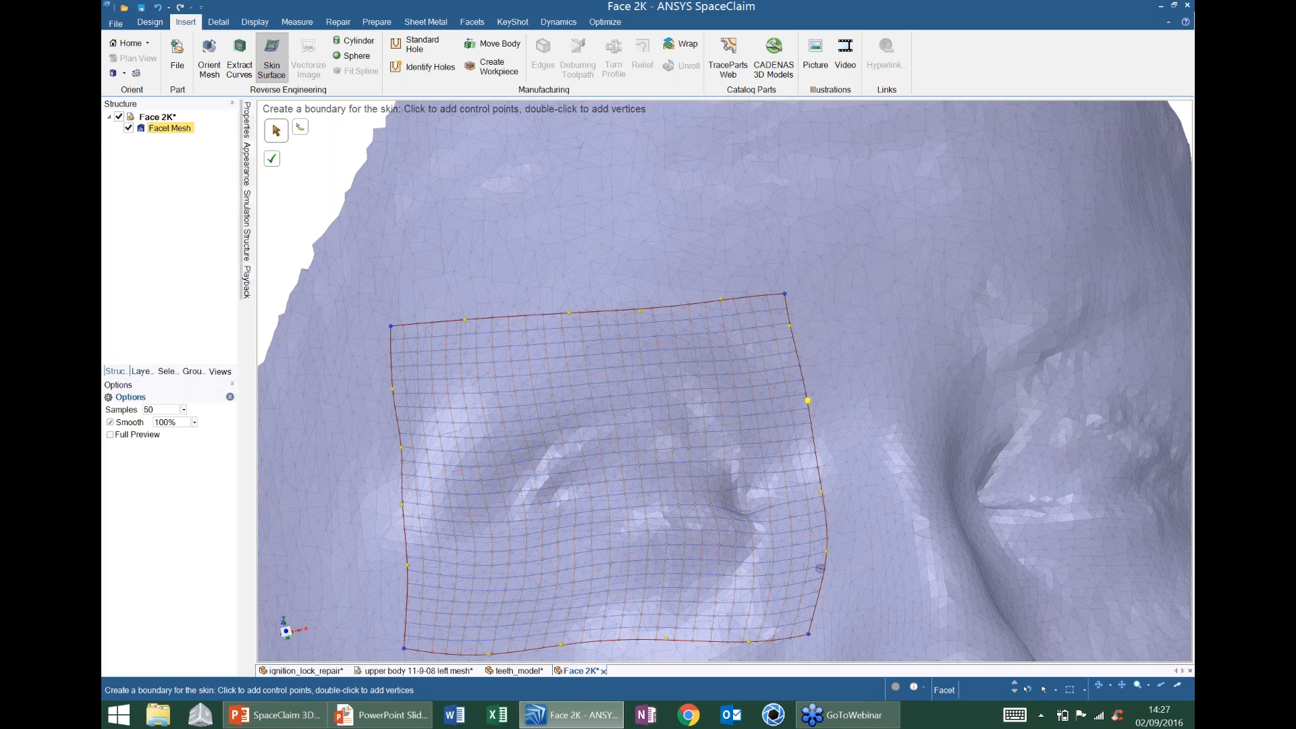
pyautogui.scroll(-5, 770, 380)
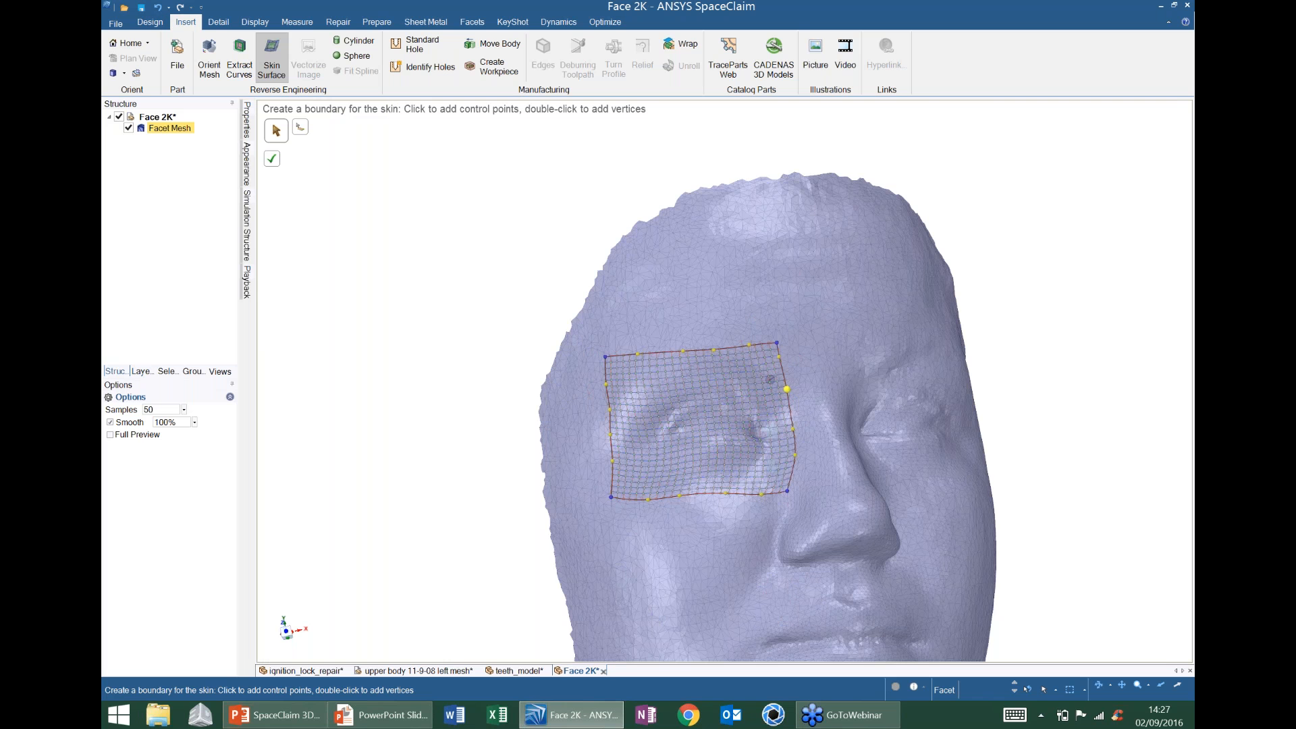
pyautogui.moveTo(770, 379); pyautogui.dragTo(699, 127, button='middle')
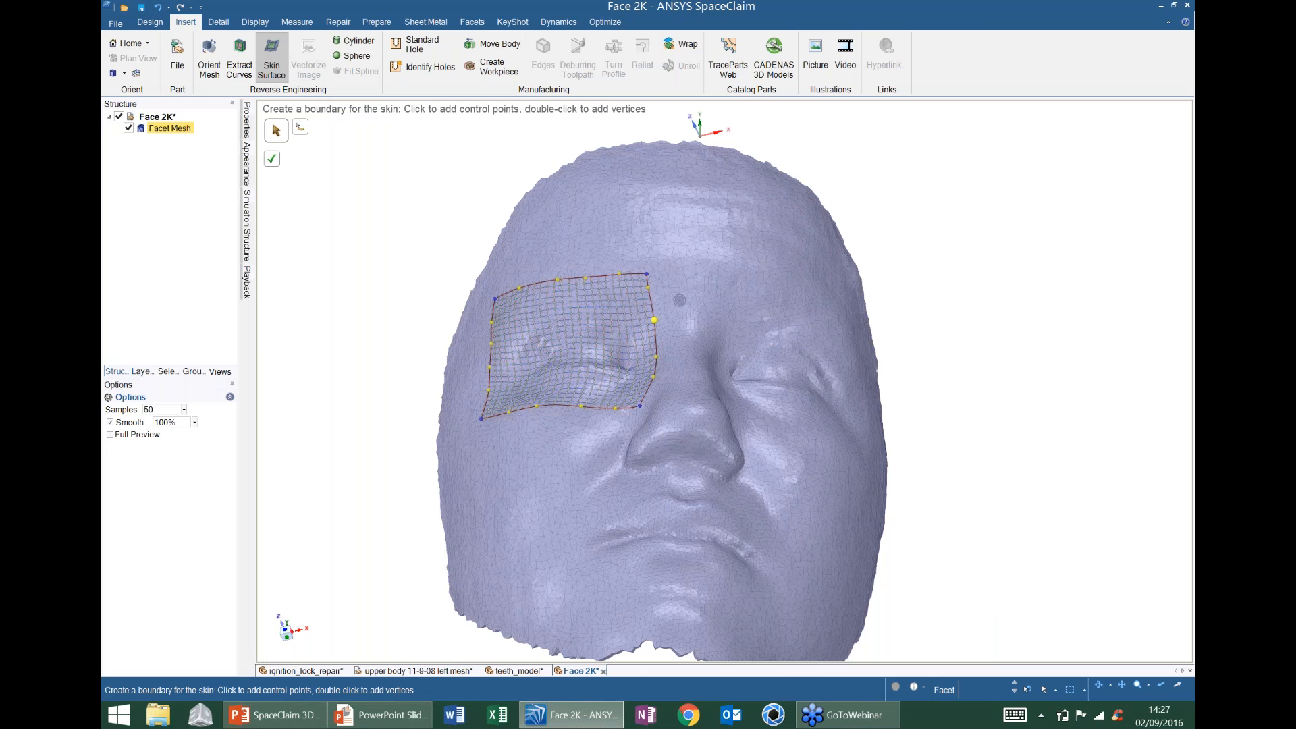
pyautogui.click(274, 161)
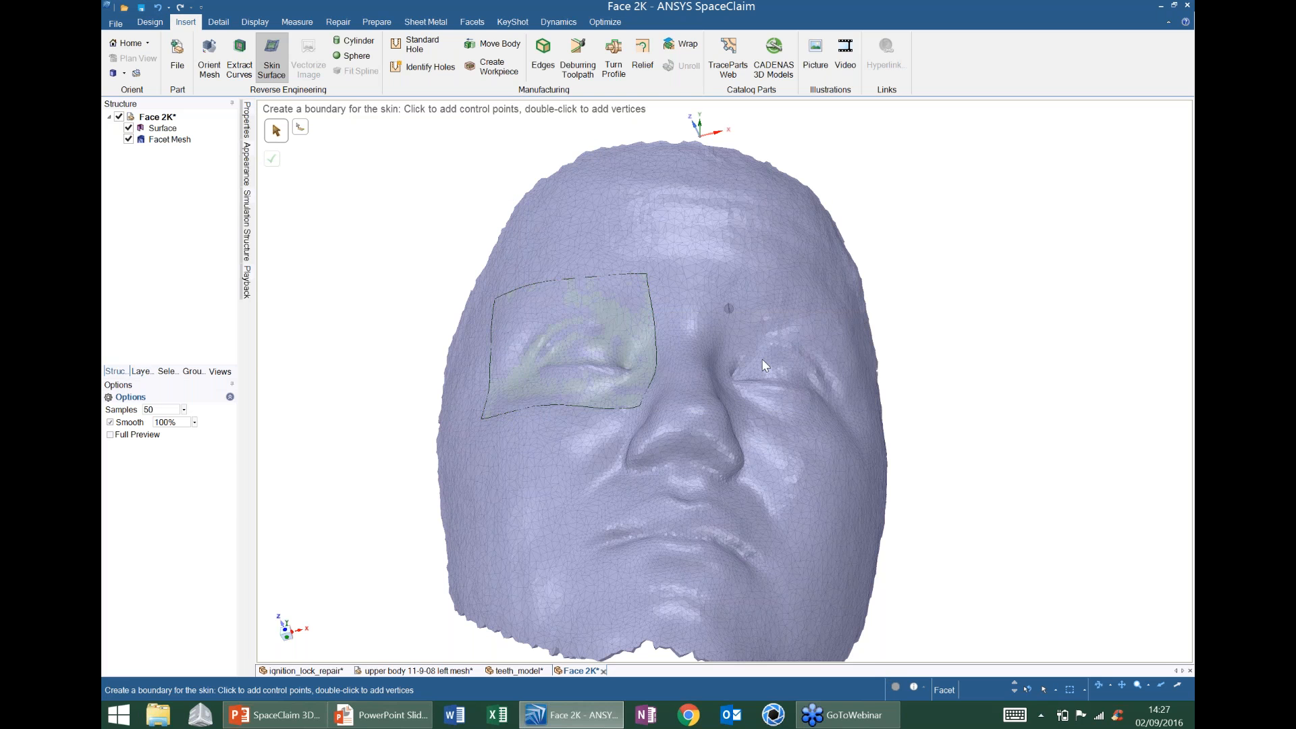
# - Hide and reshow the Facet Mesh to check the eye patch on its own
pyautogui.keyDown('shift'); pyautogui.moveTo(761, 359); pyautogui.dragTo(760, 352, button='middle'); pyautogui.keyUp('shift')
pyautogui.moveTo(680, 321); pyautogui.dragTo(615, 317, button='middle')
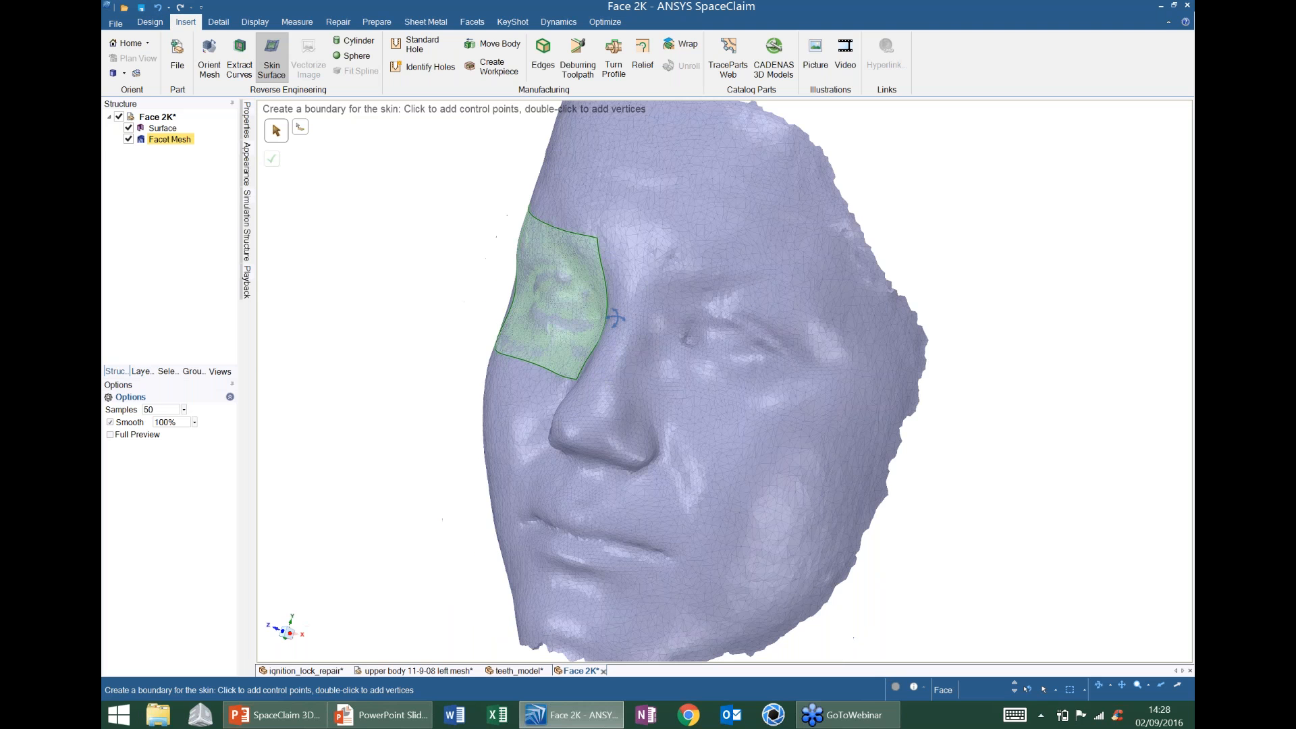
pyautogui.click(129, 139)
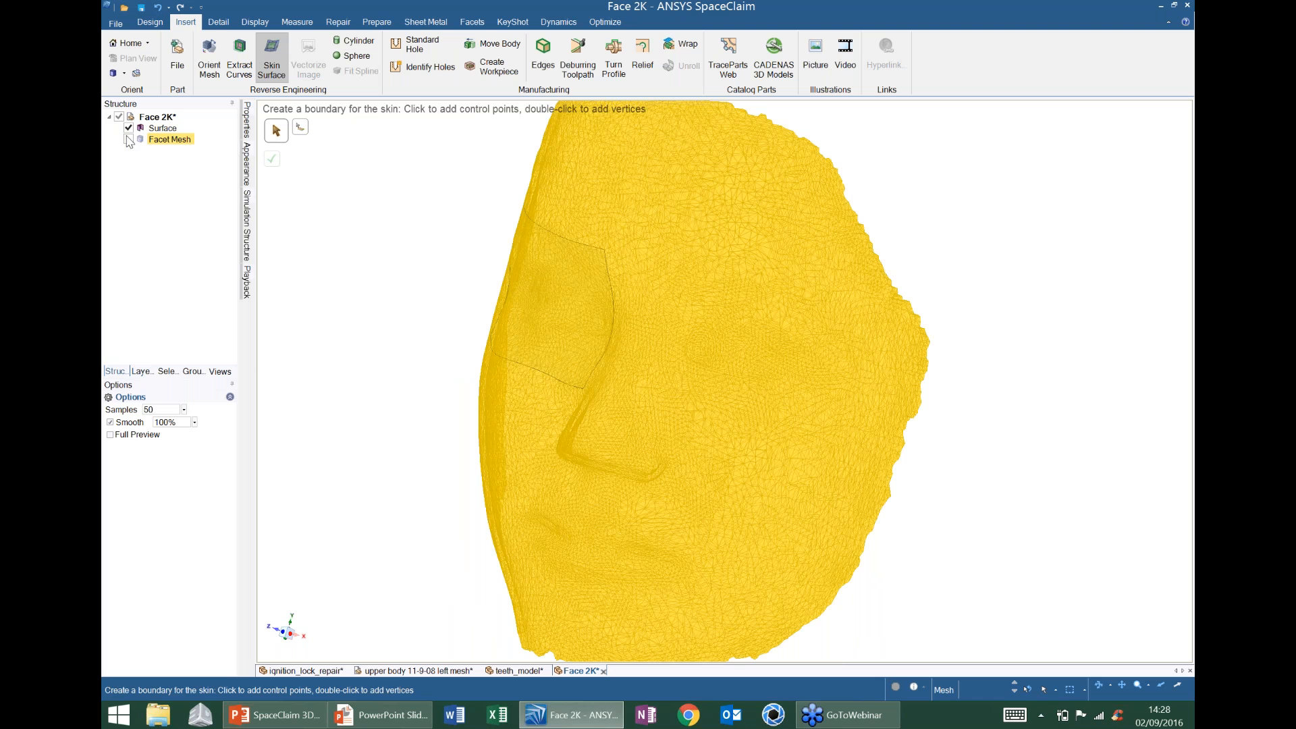
pyautogui.click(128, 139)
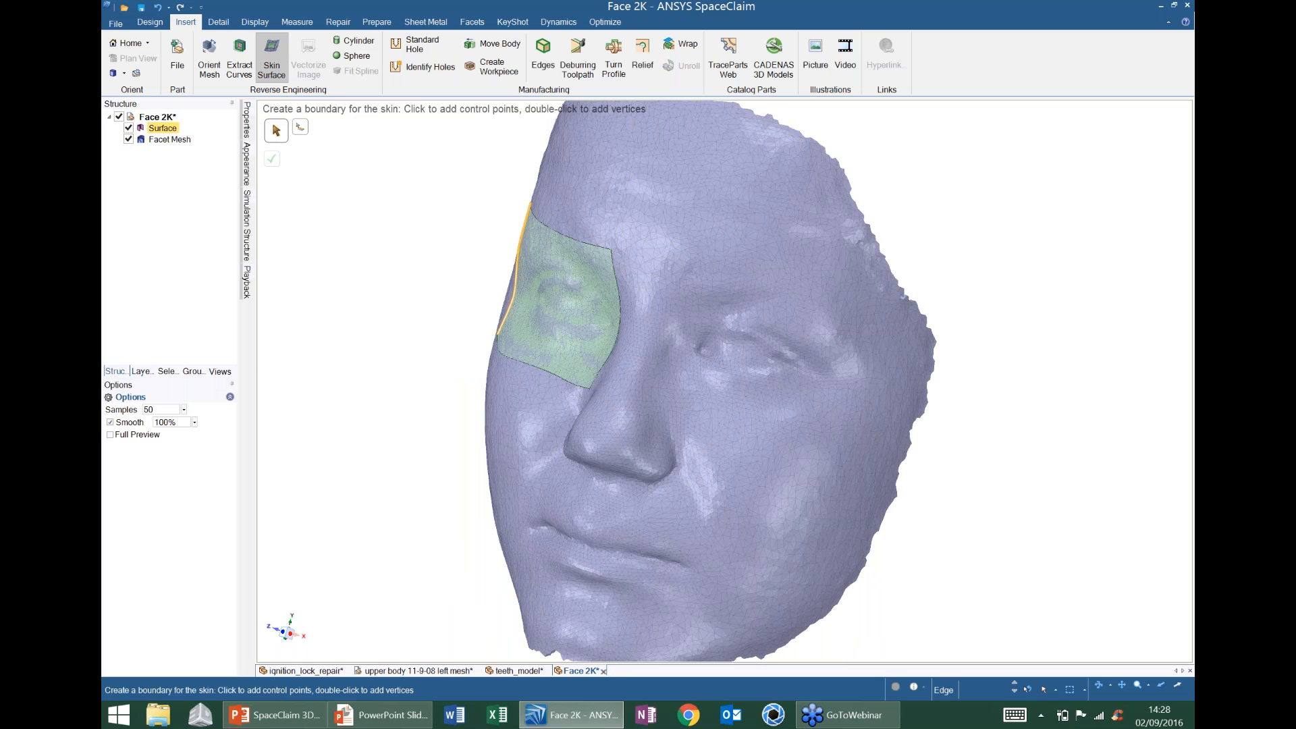
pyautogui.moveTo(594, 513); pyautogui.dragTo(594, 378, button='middle')
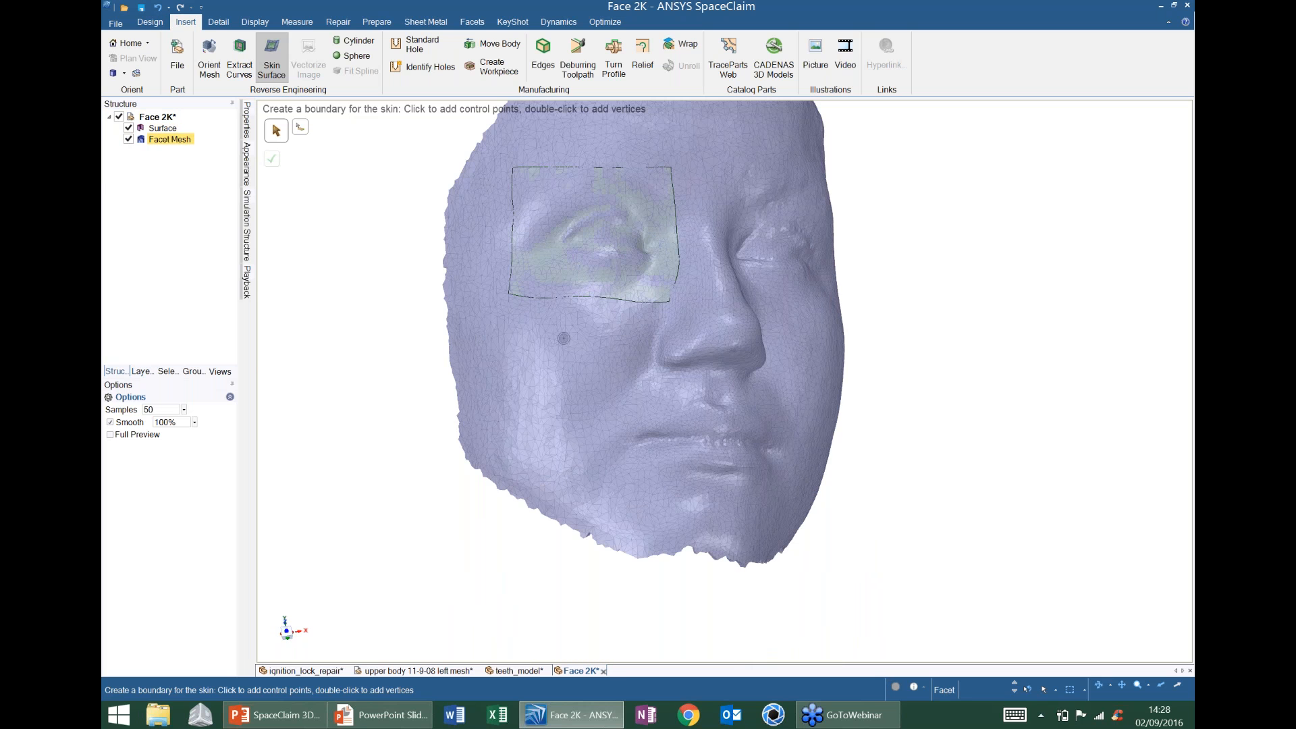
# - Draw the cheek boundary down from the eye patch's lower-left corner and along the bottom
pyautogui.click(508, 294)
pyautogui.click(503, 351)
pyautogui.click(497, 378)
pyautogui.click(493, 400)
pyautogui.doubleClick(493, 424)
pyautogui.click(563, 424)
pyautogui.doubleClick(587, 421)
# - Close the cheek boundary up beside the nose to the eye patch and create the second patch
pyautogui.click(601, 407)
pyautogui.click(623, 390)
pyautogui.click(637, 368)
pyautogui.click(648, 341)
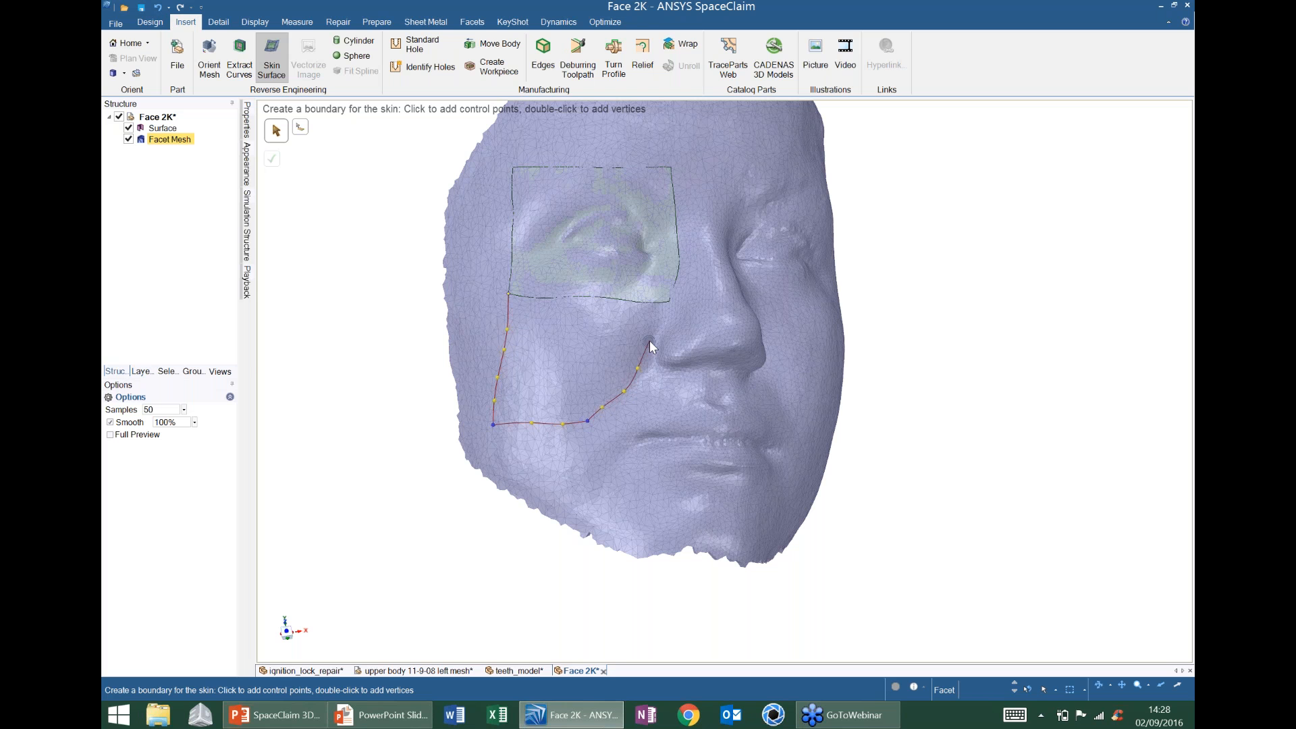
pyautogui.click(658, 318)
pyautogui.click(666, 300)
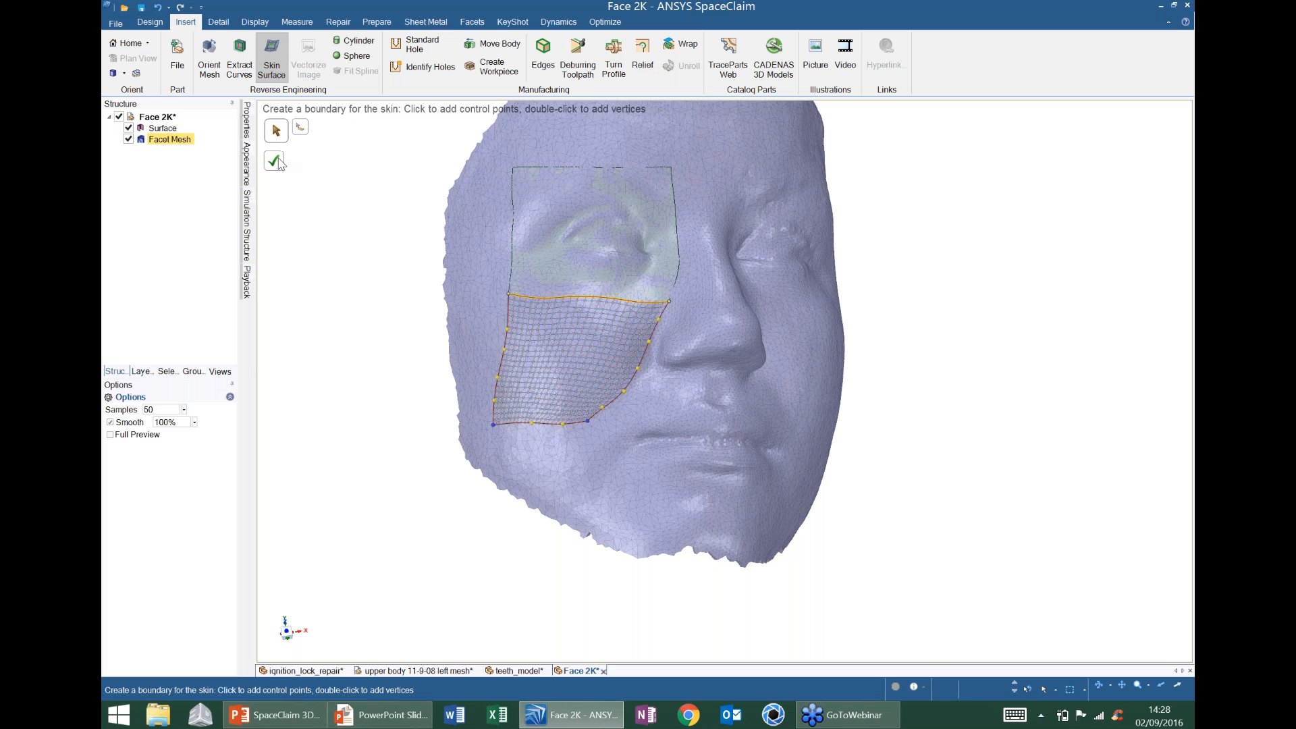
pyautogui.click(880, 231)
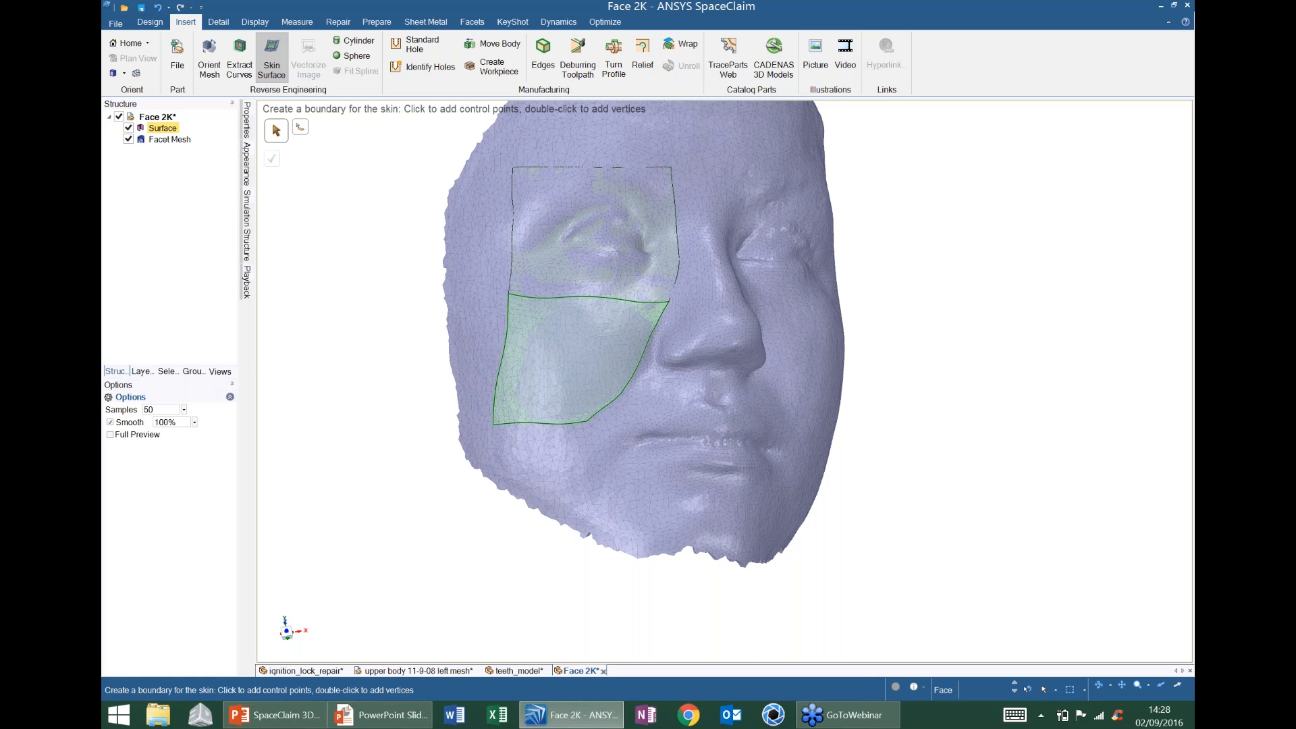
pyautogui.moveTo(627, 350)
pyautogui.mouseDown(button='middle')
pyautogui.moveTo(669, 335)
pyautogui.moveTo(560, 344)
pyautogui.moveTo(666, 287)
pyautogui.moveTo(627, 338)
pyautogui.mouseUp(button='middle')
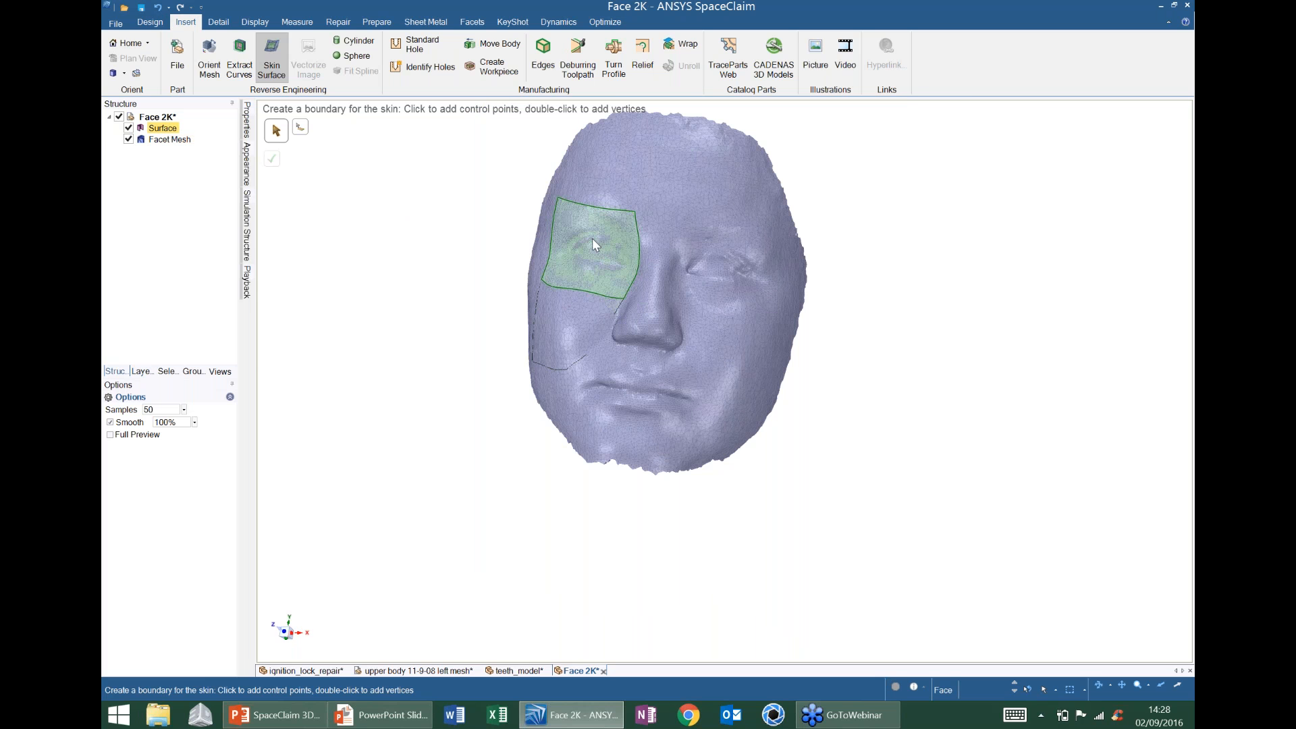
# - Open Face 2K complete.scdoc through the Open dialog
pyautogui.click(115, 22)
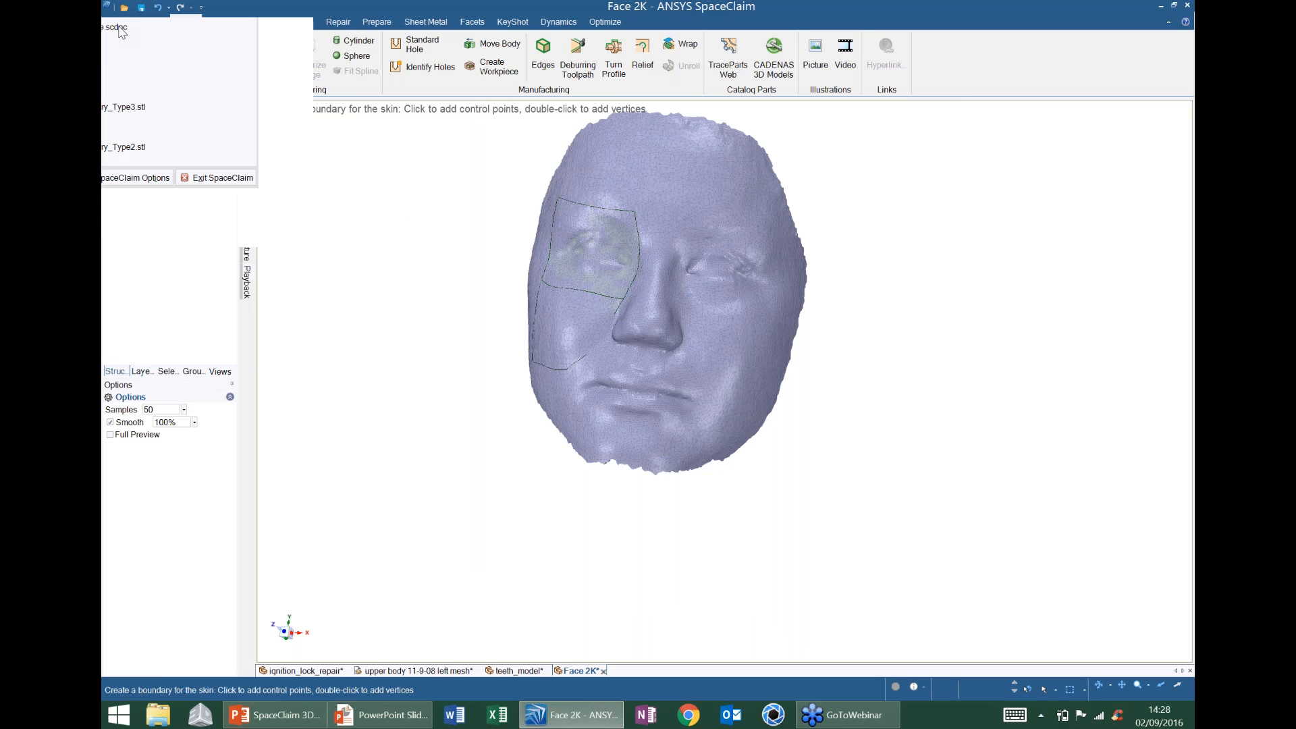
pyautogui.click(1013, 157)
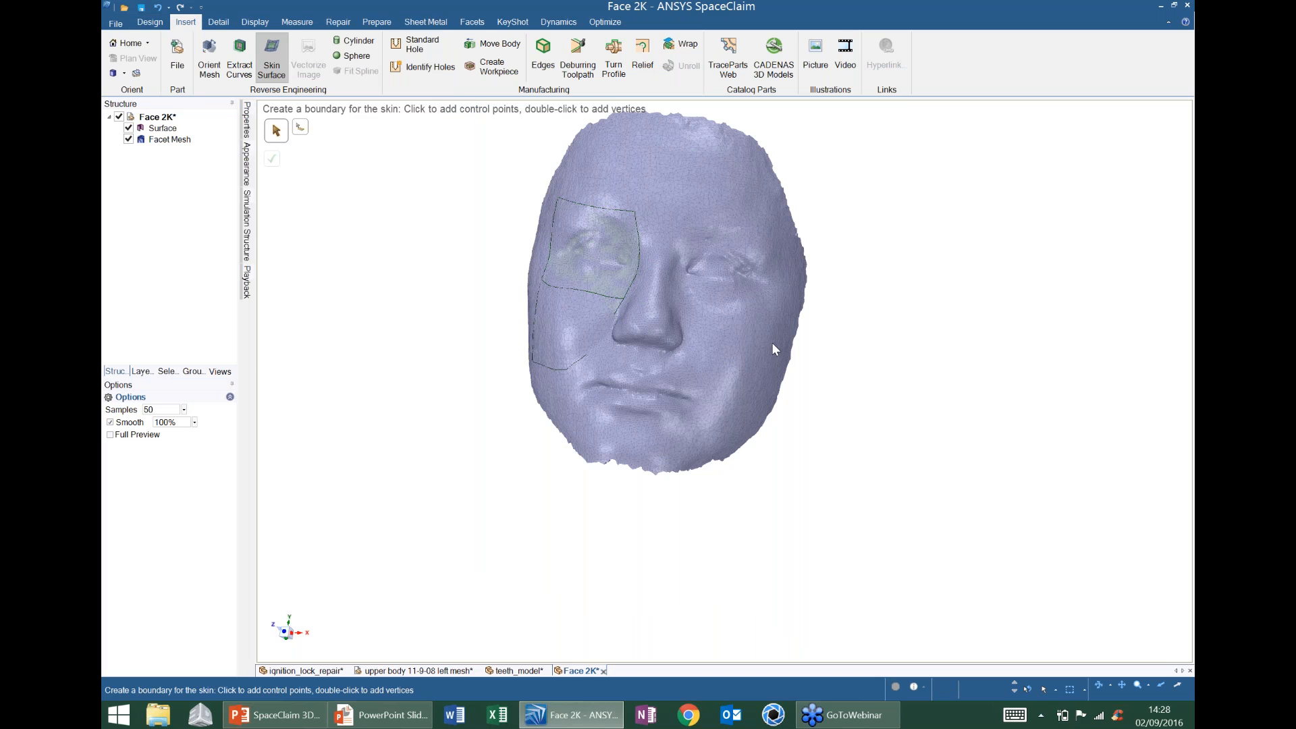
pyautogui.hotkey('ctrl', 'o')
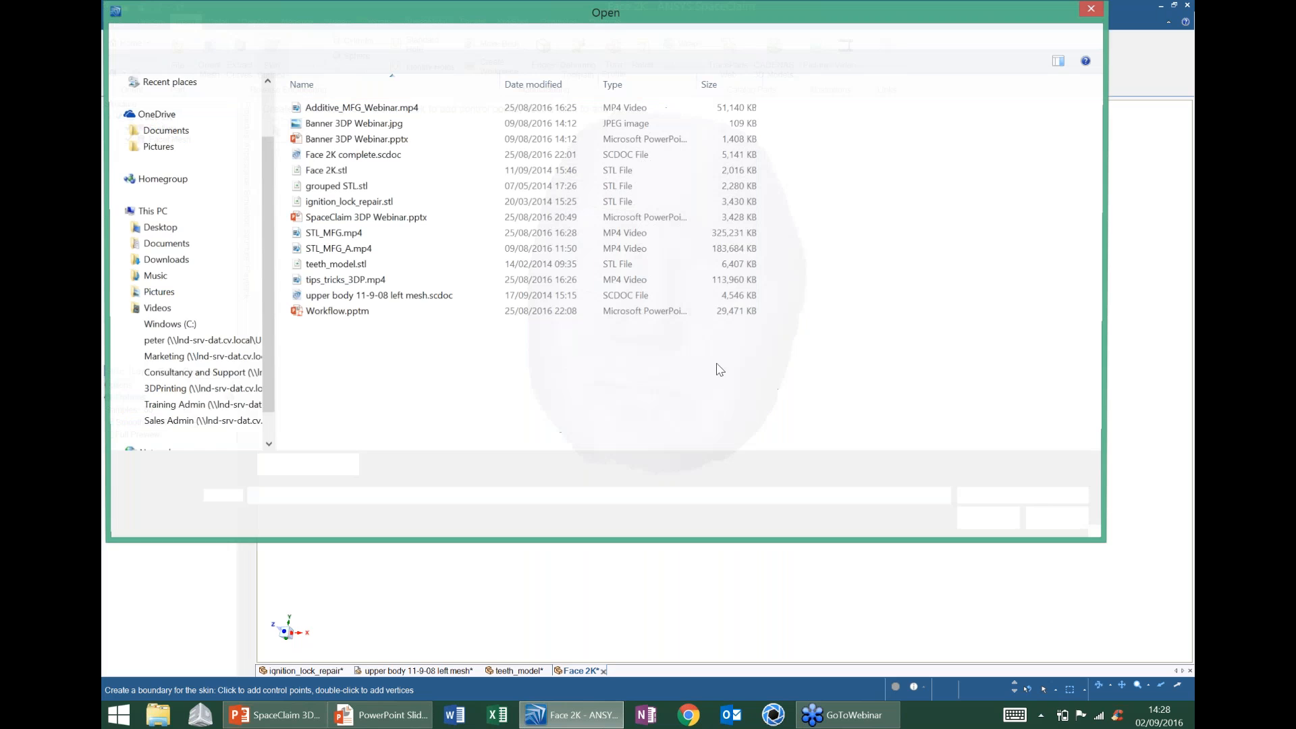
pyautogui.click(391, 155)
pyautogui.click(988, 518)
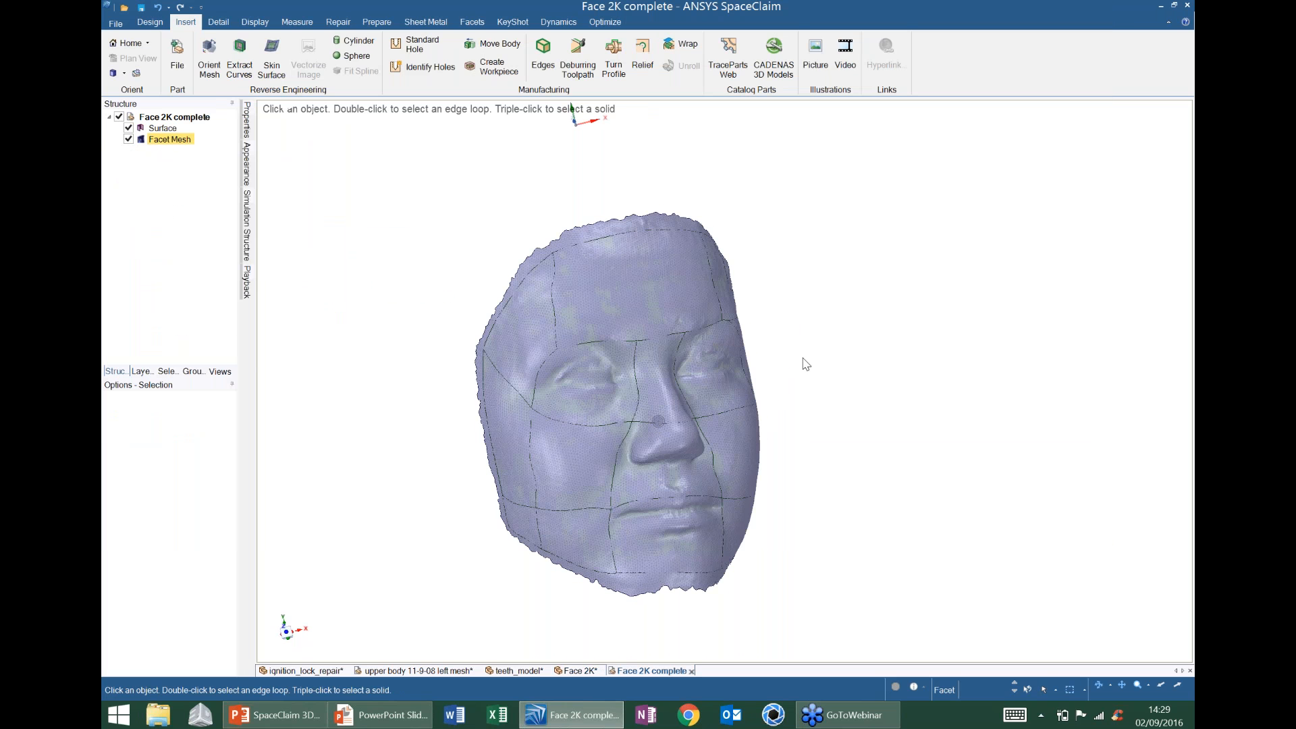
# - Orbit the completed face with the Facet Mesh hidden, then shown again, to inspect the patch network
pyautogui.moveTo(577, 112)
pyautogui.mouseDown(button='middle')
pyautogui.moveTo(659, 168)
pyautogui.moveTo(686, 174)
pyautogui.moveTo(726, 148)
pyautogui.mouseUp(button='middle')
pyautogui.moveTo(779, 363)
pyautogui.mouseDown(button='middle')
pyautogui.moveTo(628, 284)
pyautogui.moveTo(695, 297)
pyautogui.mouseUp(button='middle')
pyautogui.click(129, 139)
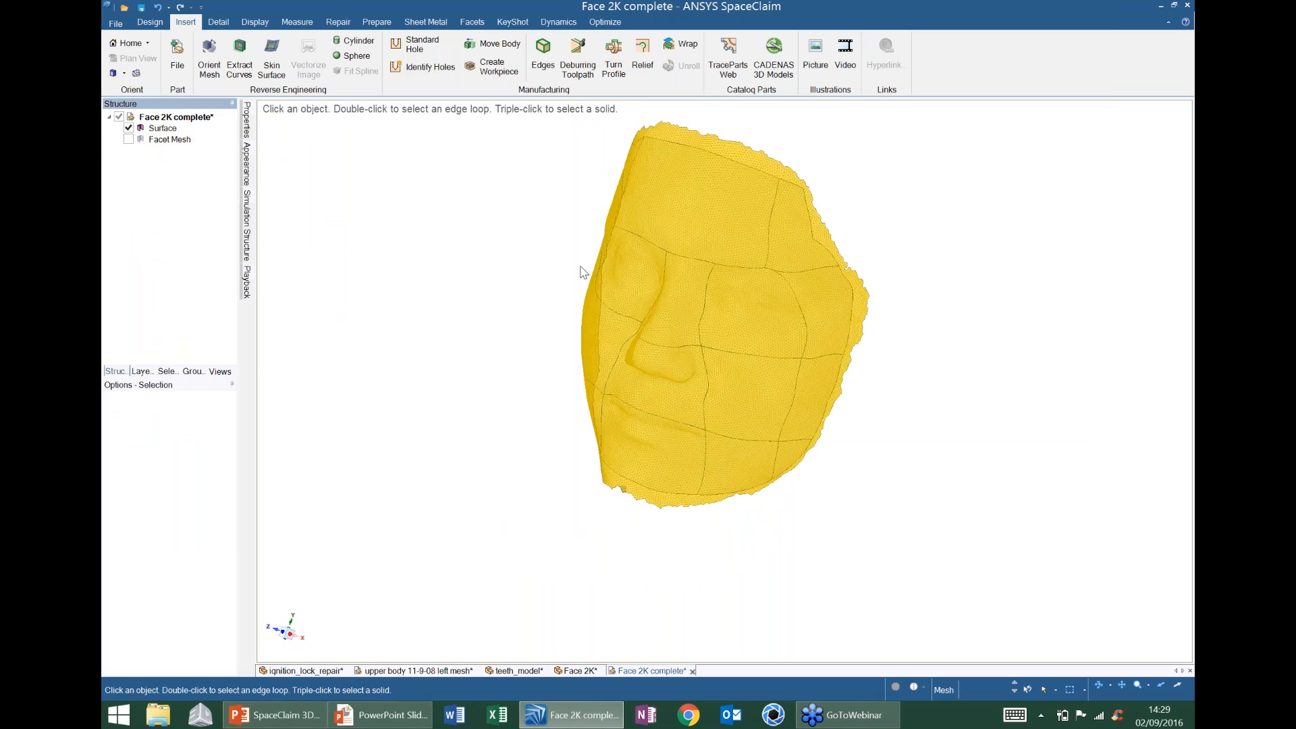
pyautogui.moveTo(826, 310)
pyautogui.mouseDown(button='middle')
pyautogui.moveTo(902, 292)
pyautogui.moveTo(803, 301)
pyautogui.moveTo(931, 290)
pyautogui.mouseUp(button='middle')
pyautogui.moveTo(810, 328); pyautogui.dragTo(837, 304, button='middle')
pyautogui.click(129, 140)
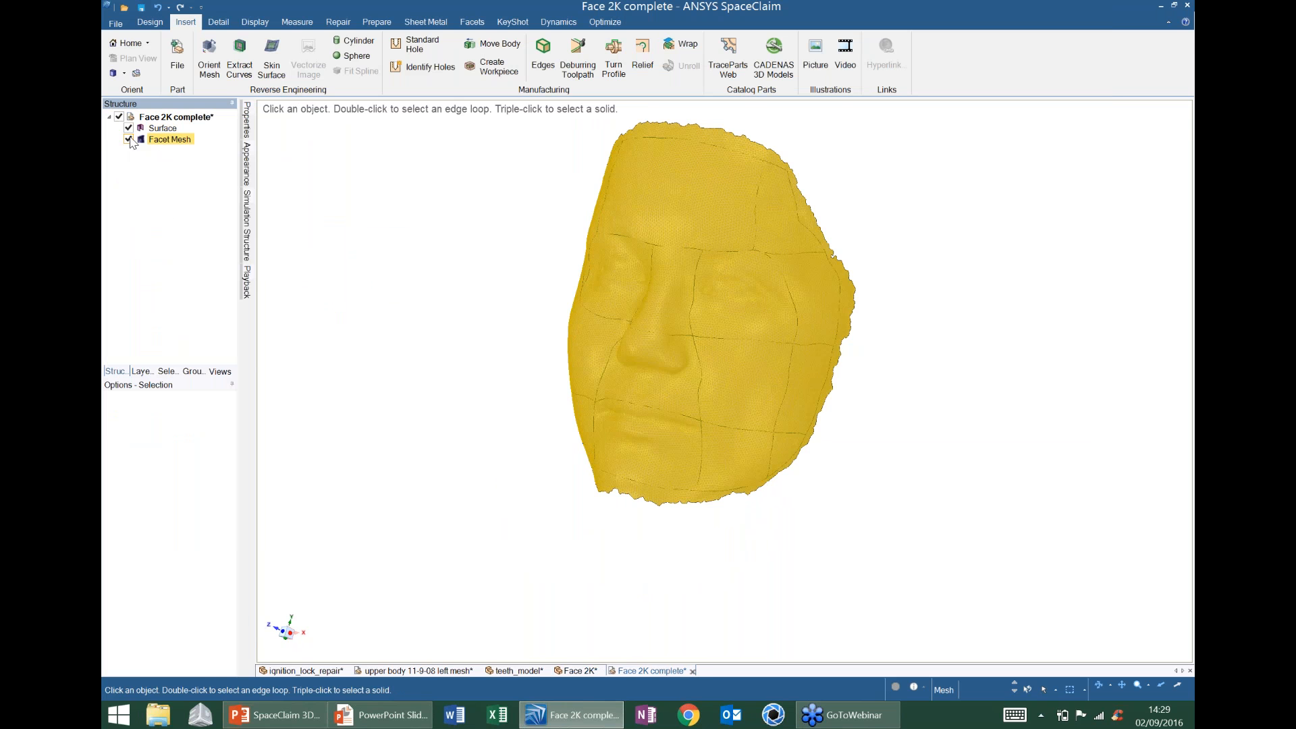
pyautogui.moveTo(587, 260)
pyautogui.mouseDown(button='middle')
pyautogui.moveTo(619, 255)
pyautogui.moveTo(741, 310)
pyautogui.moveTo(674, 318)
pyautogui.moveTo(741, 310)
pyautogui.moveTo(684, 257)
pyautogui.mouseUp(button='middle')
pyautogui.click(296, 25)
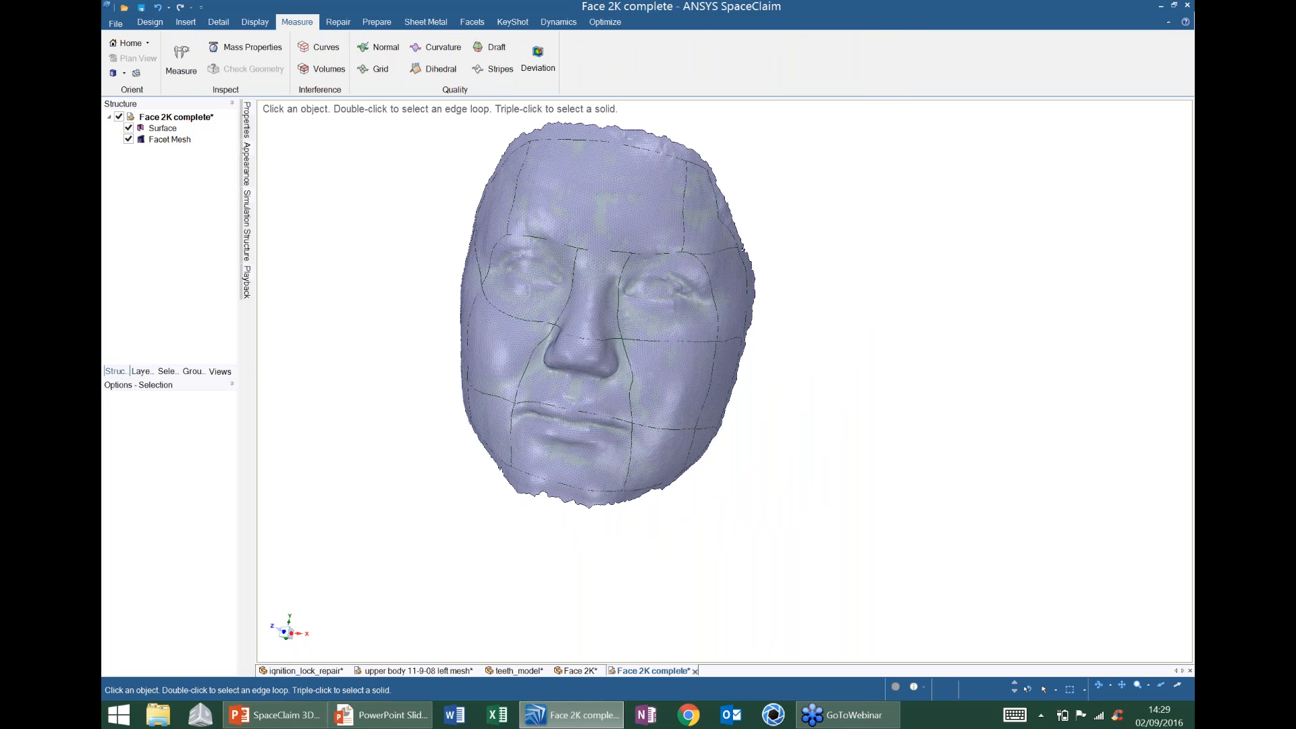
# - Map the Facet Mesh's deviation from the Surface, peaking at 12.167 mm inside and 9.636 mm outside
pyautogui.moveTo(652, 310); pyautogui.dragTo(629, 310, button='middle')
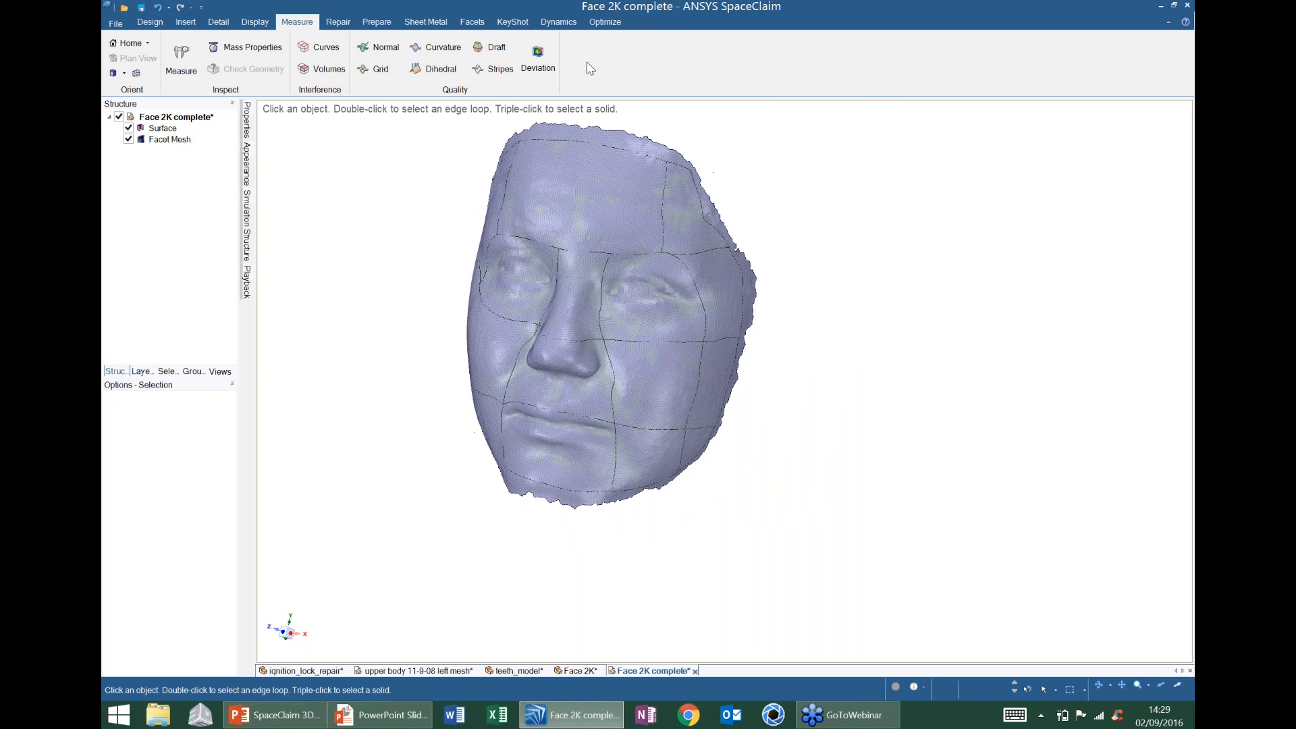
pyautogui.click(545, 54)
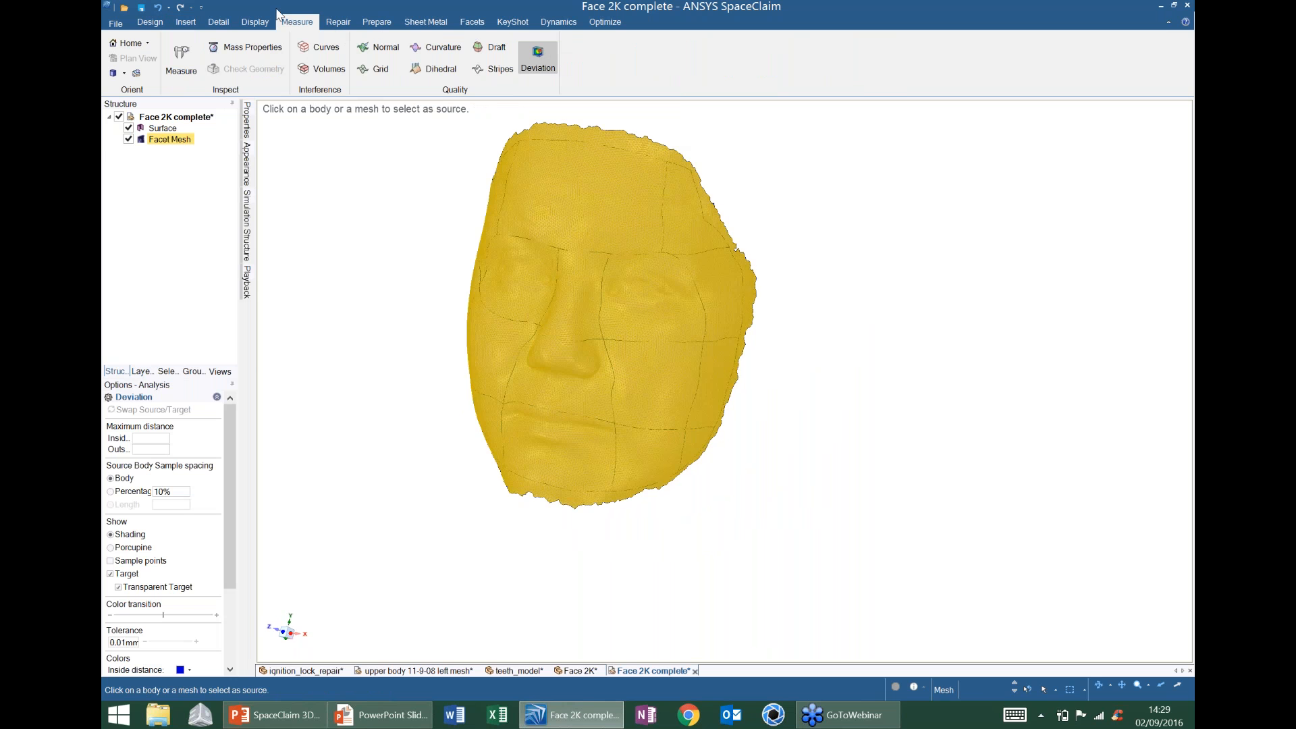
pyautogui.click(599, 139)
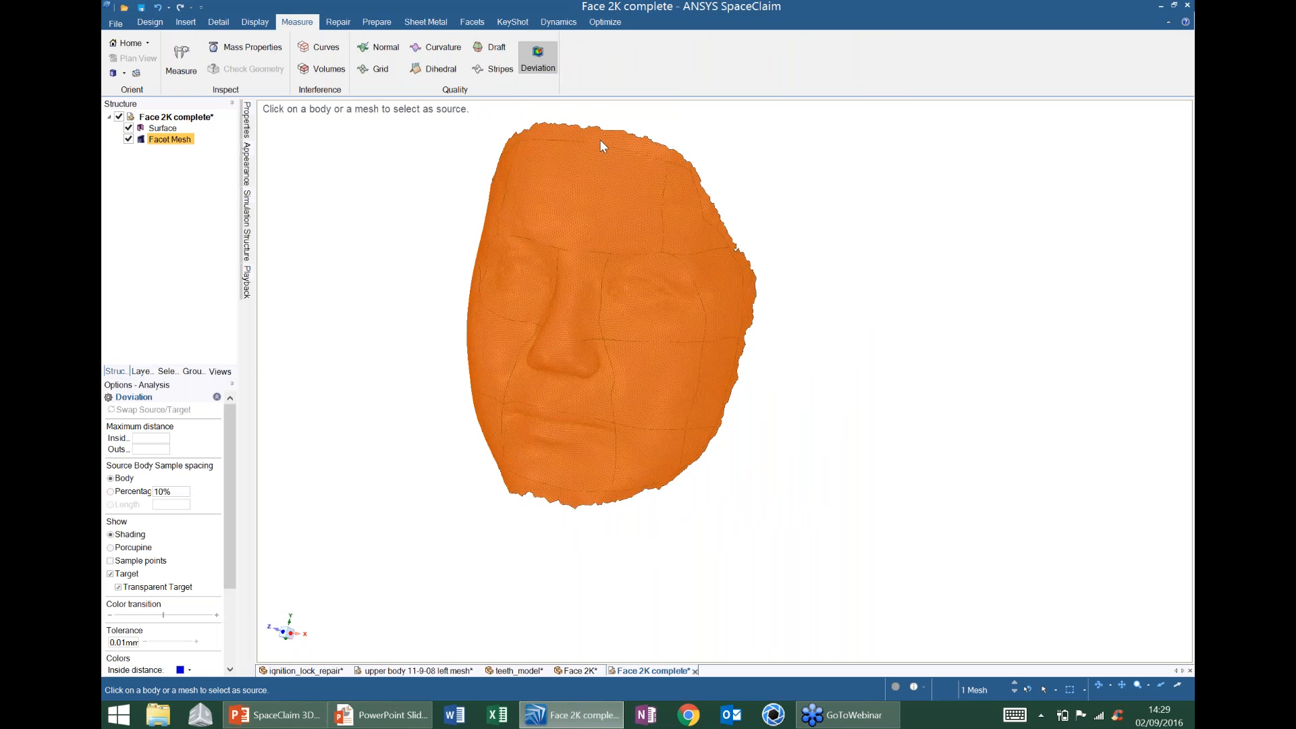
pyautogui.click(604, 224)
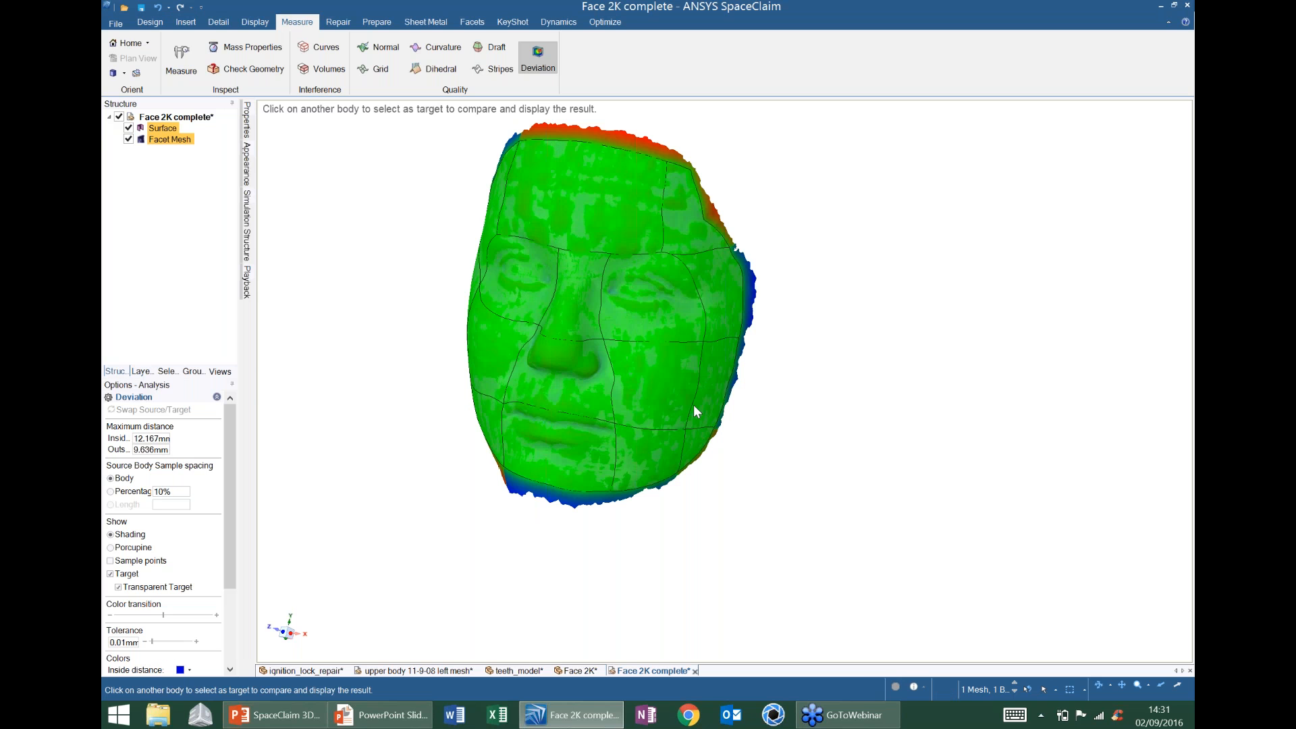
# - Zoom, pan and orbit to inspect the deviation colours on the forehead, eyes, edges and chin
pyautogui.keyDown('shift'); pyautogui.moveTo(791, 280); pyautogui.dragTo(743, 304, button='middle'); pyautogui.keyUp('shift')
pyautogui.moveTo(231, 466); pyautogui.dragTo(230, 540)
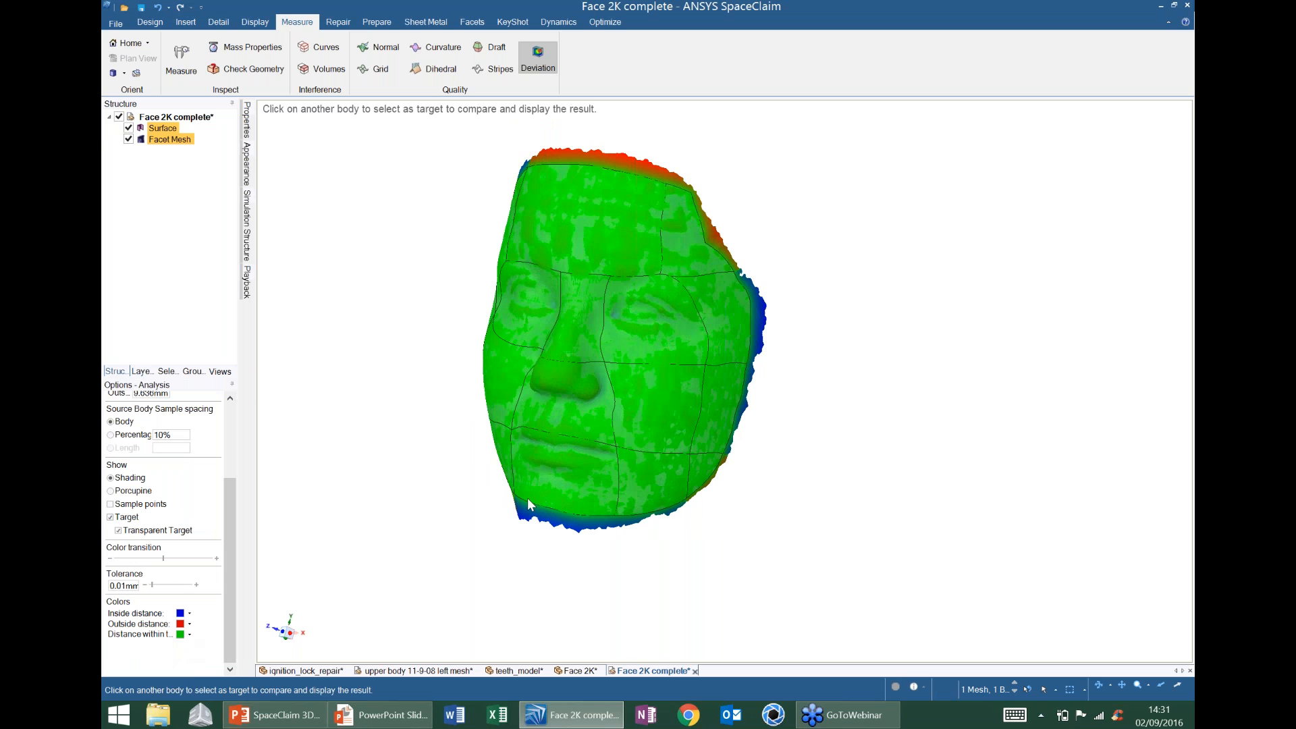
pyautogui.moveTo(814, 238); pyautogui.dragTo(817, 241, button='middle')
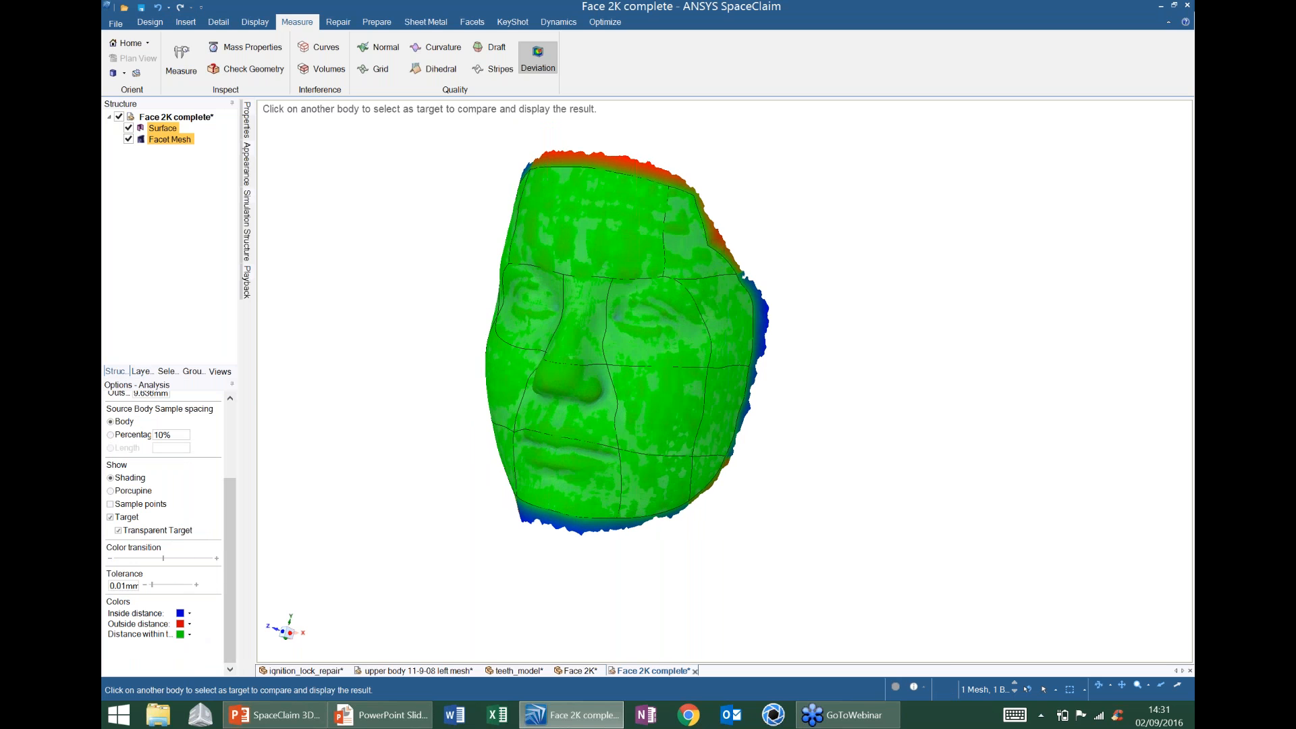
pyautogui.scroll(5, 671, 179)
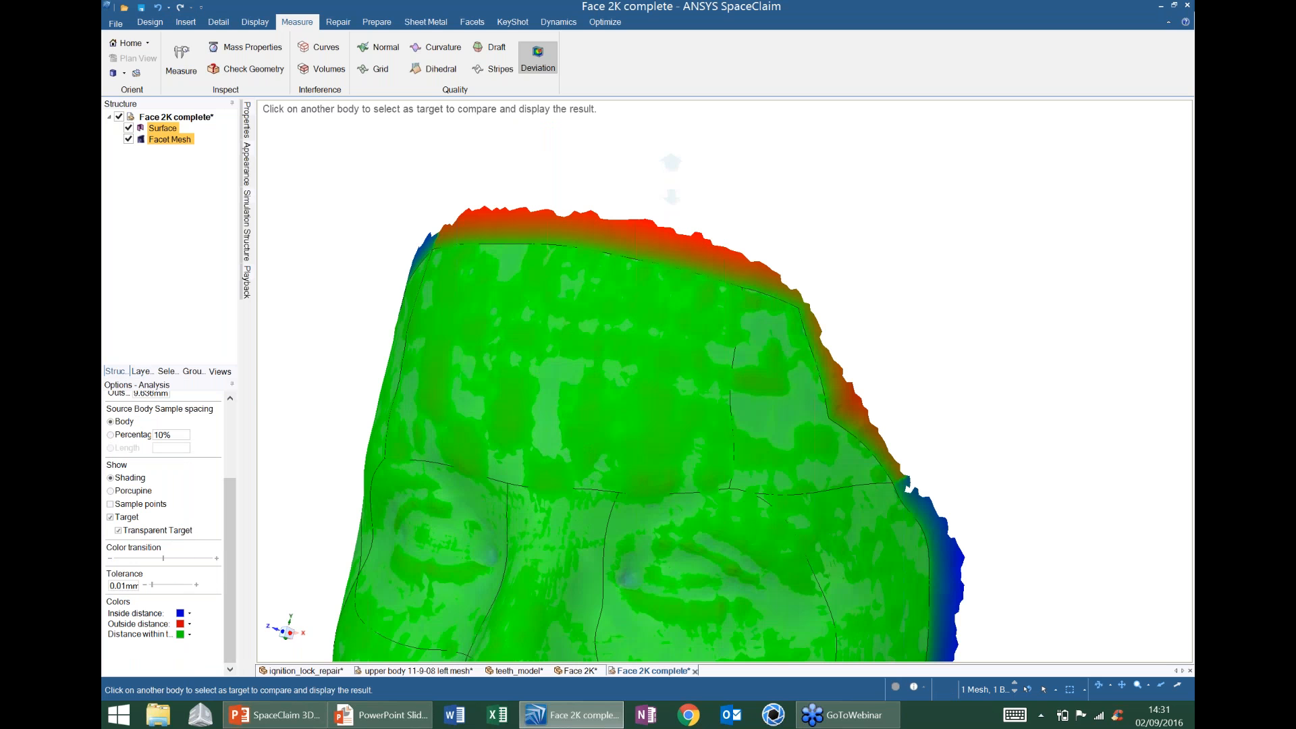
pyautogui.scroll(-6, 671, 180)
pyautogui.scroll(2, 628, 250)
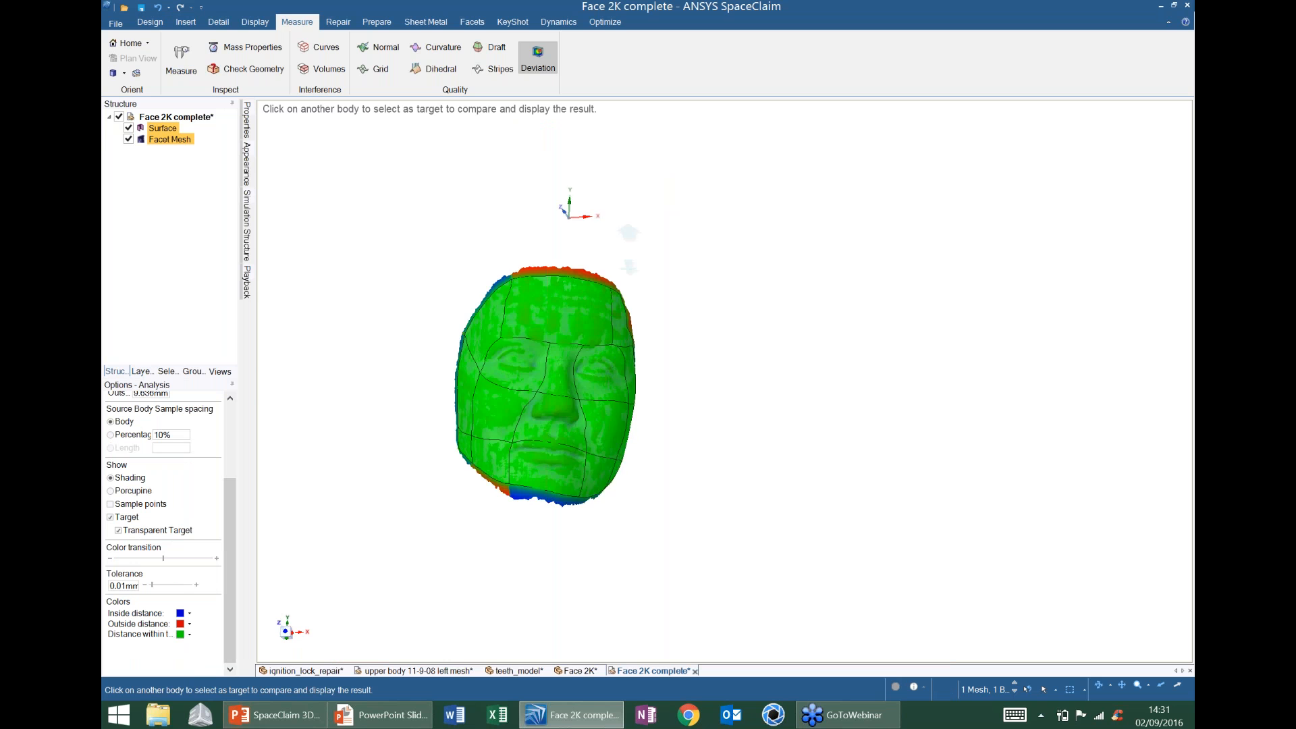
pyautogui.scroll(3, 629, 250)
pyautogui.scroll(2, 628, 249)
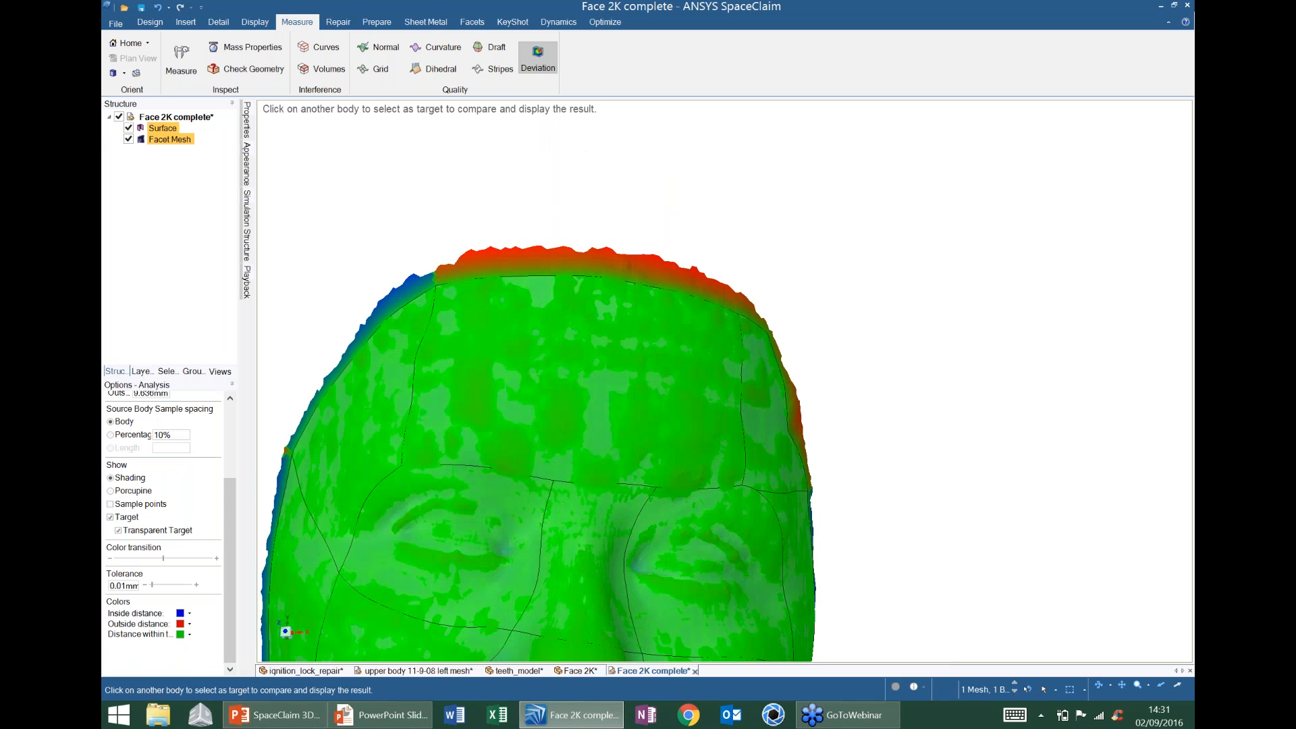
pyautogui.keyDown('shift'); pyautogui.moveTo(384, 322); pyautogui.dragTo(574, 204, button='middle'); pyautogui.keyUp('shift')
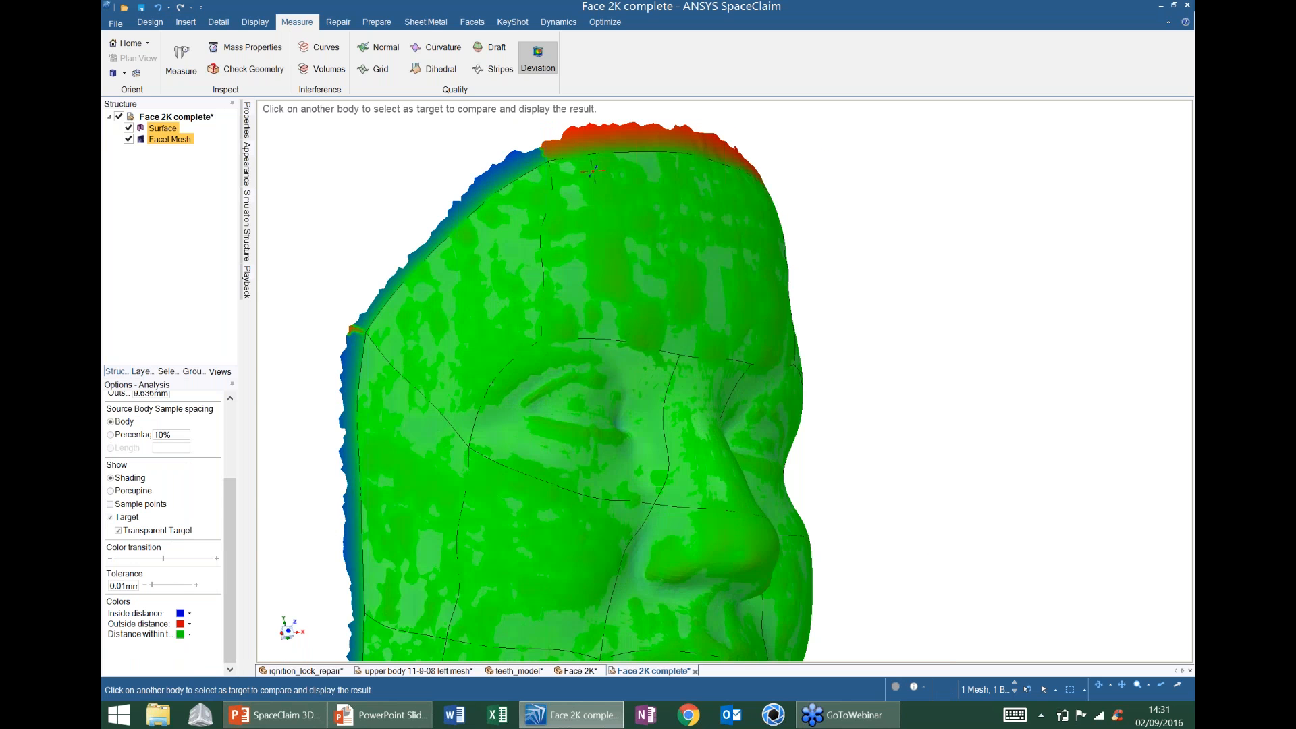
pyautogui.keyDown('shift'); pyautogui.moveTo(594, 540); pyautogui.dragTo(497, 185, button='middle'); pyautogui.keyUp('shift')
pyautogui.moveTo(540, 304); pyautogui.dragTo(398, 302, button='middle')
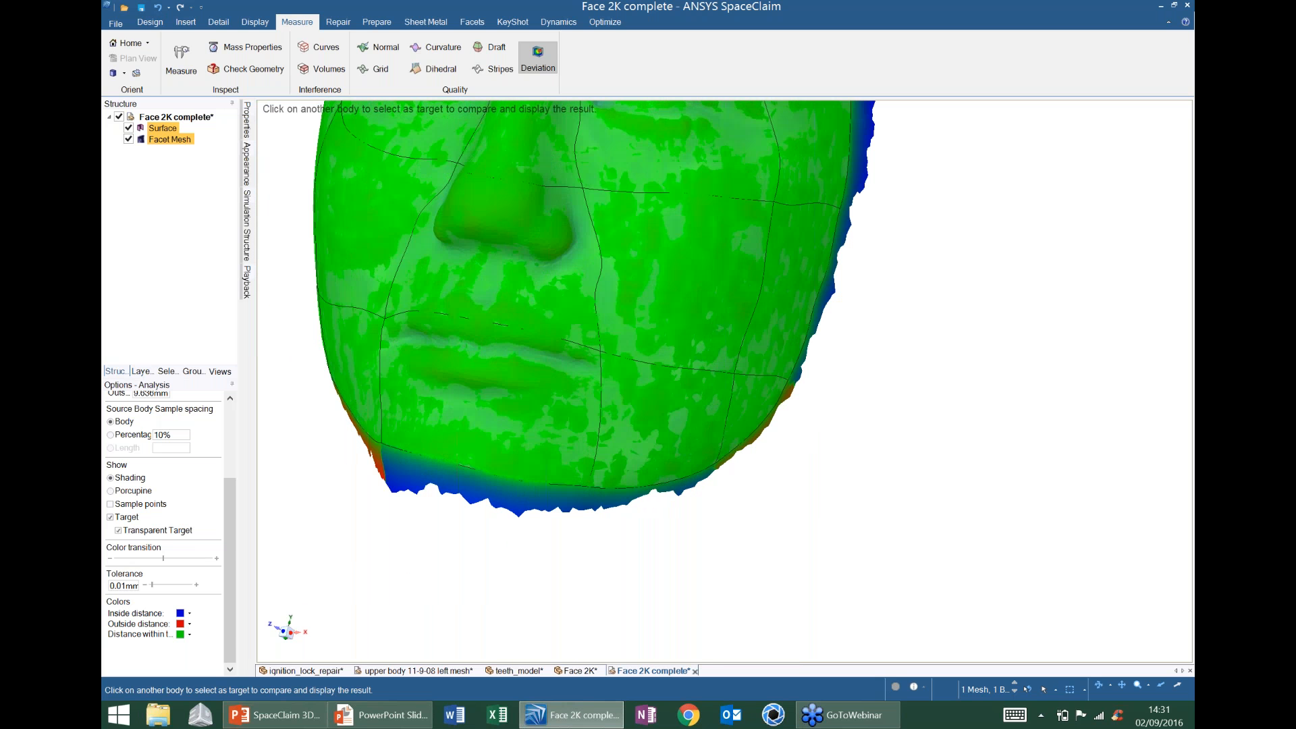
pyautogui.moveTo(561, 401); pyautogui.dragTo(567, 471, button='middle')
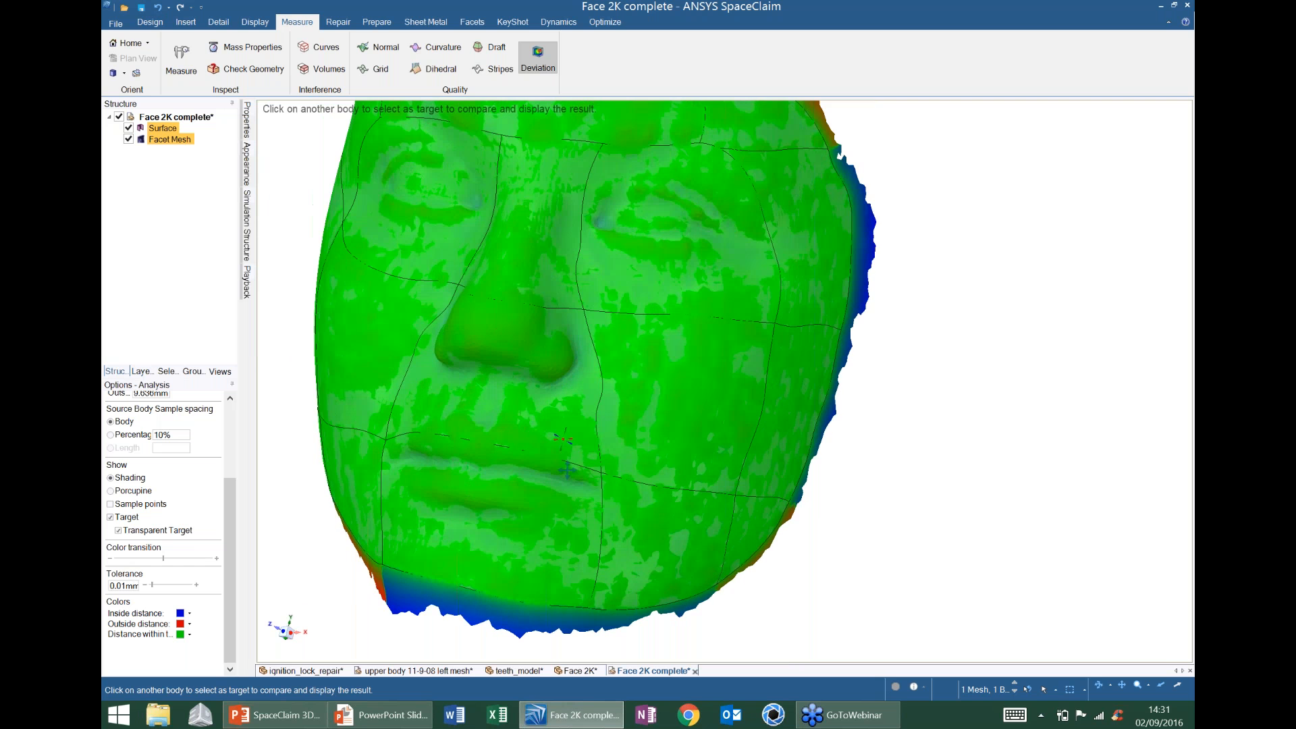
pyautogui.scroll(-3, 567, 470)
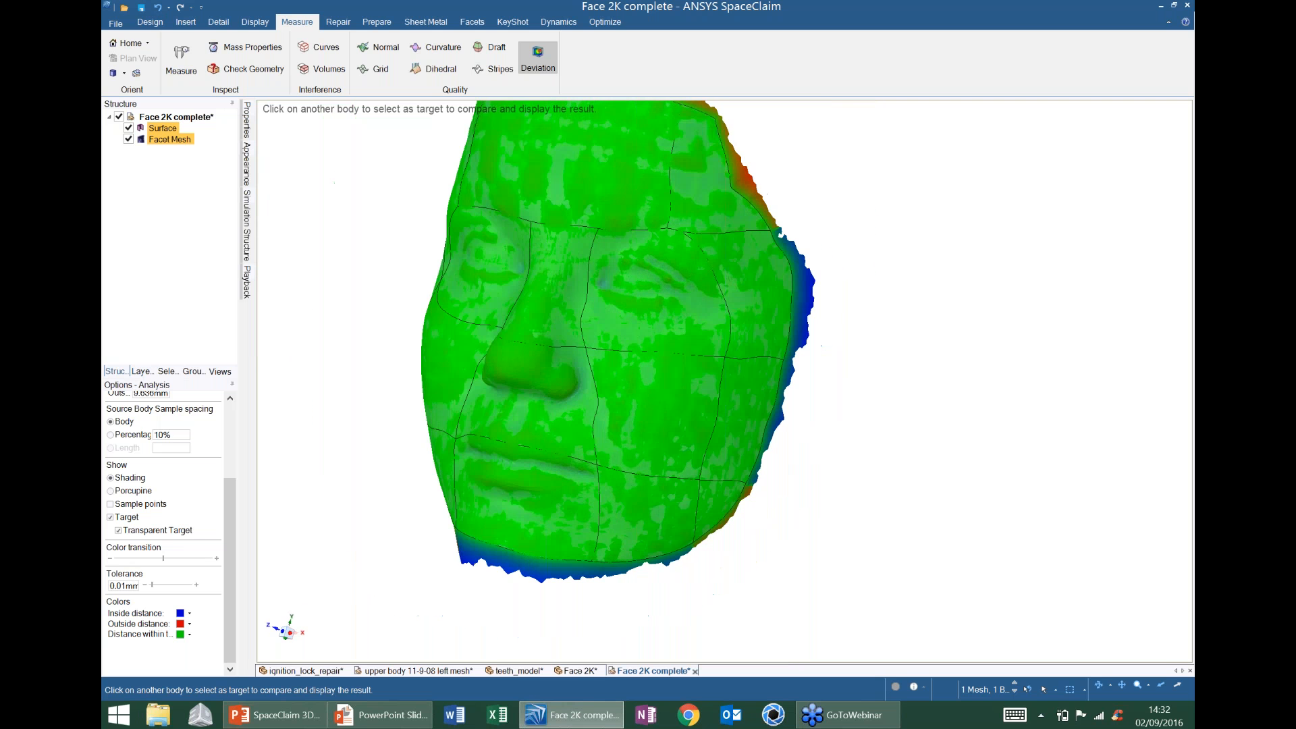
pyautogui.moveTo(472, 328)
pyautogui.mouseDown(button='middle')
pyautogui.moveTo(519, 327)
pyautogui.moveTo(461, 327)
pyautogui.mouseUp(button='middle')
pyautogui.scroll(-2, 519, 327)
# - Clear the deviation colours and return to the Design tools
pyautogui.click(848, 388)
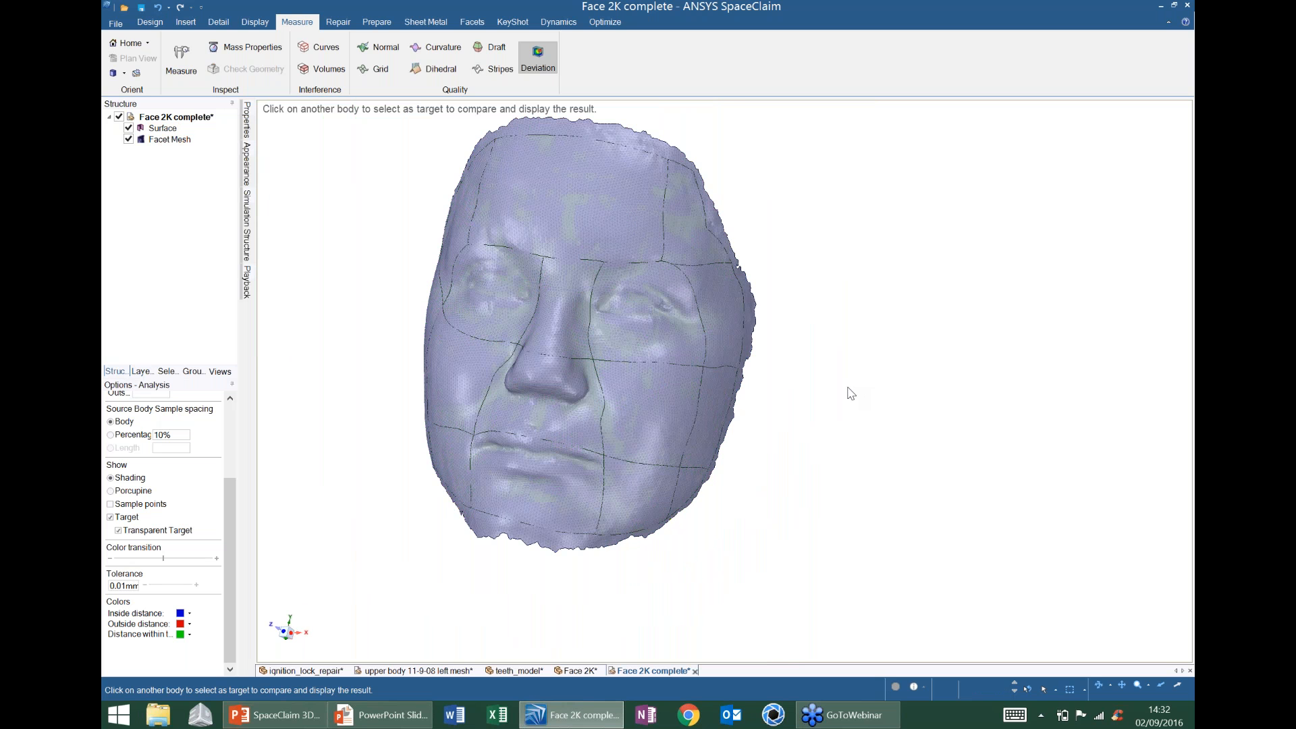
pyautogui.click(149, 22)
pyautogui.click(549, 203)
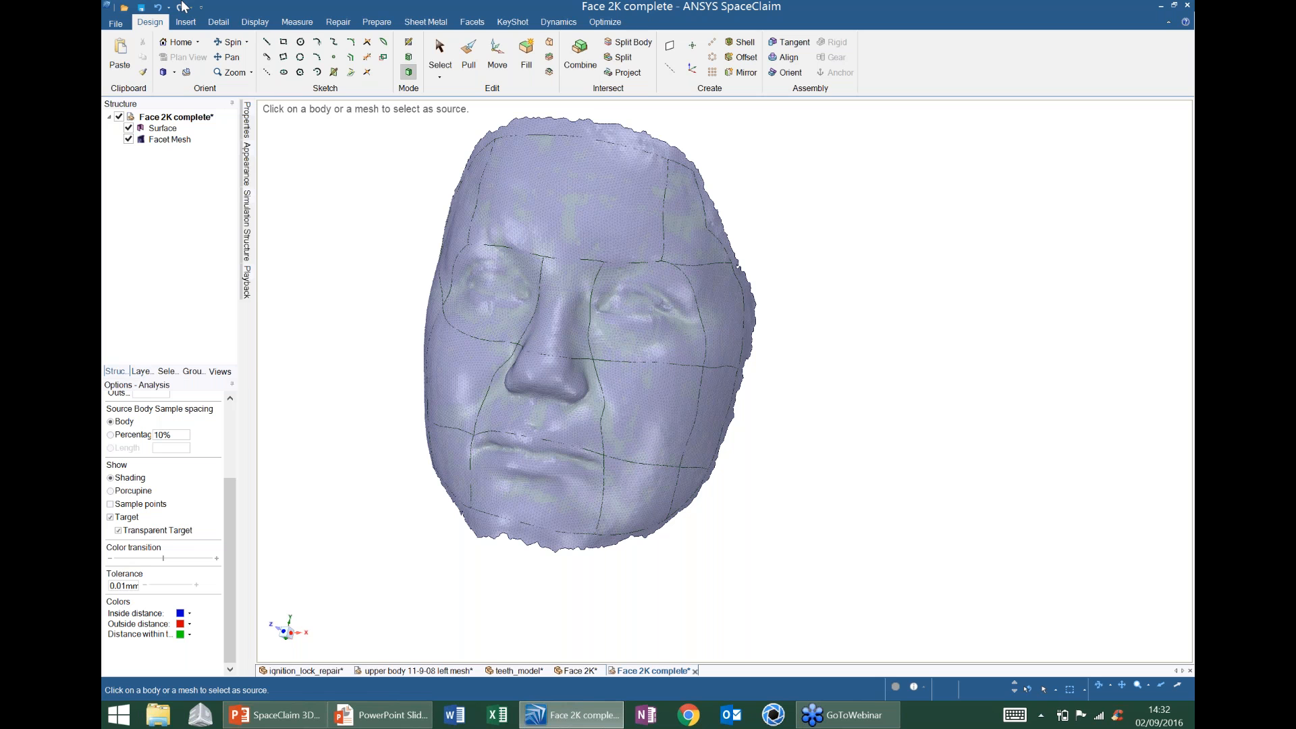
pyautogui.click(116, 23)
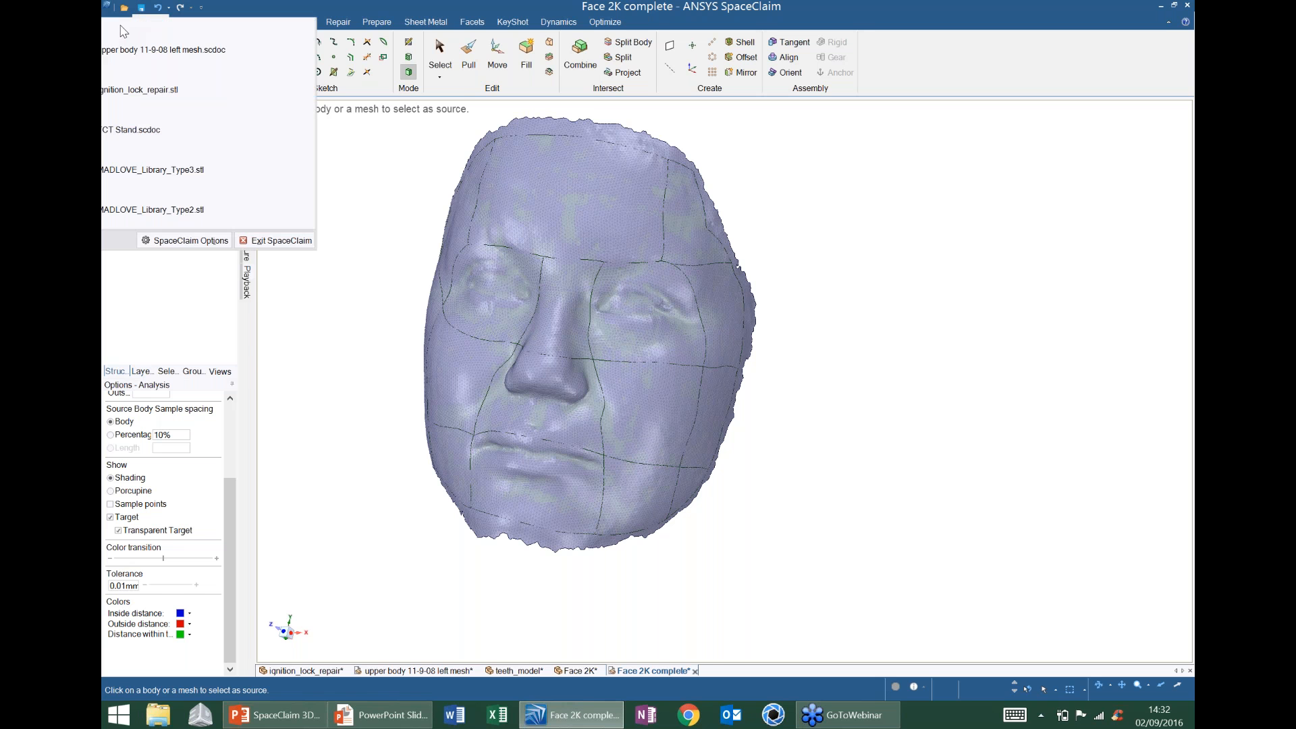
# - Create a new design and sketch a 40 × 20 mm rectangle
pyautogui.moveTo(140, 48)
pyautogui.click(246, 67)
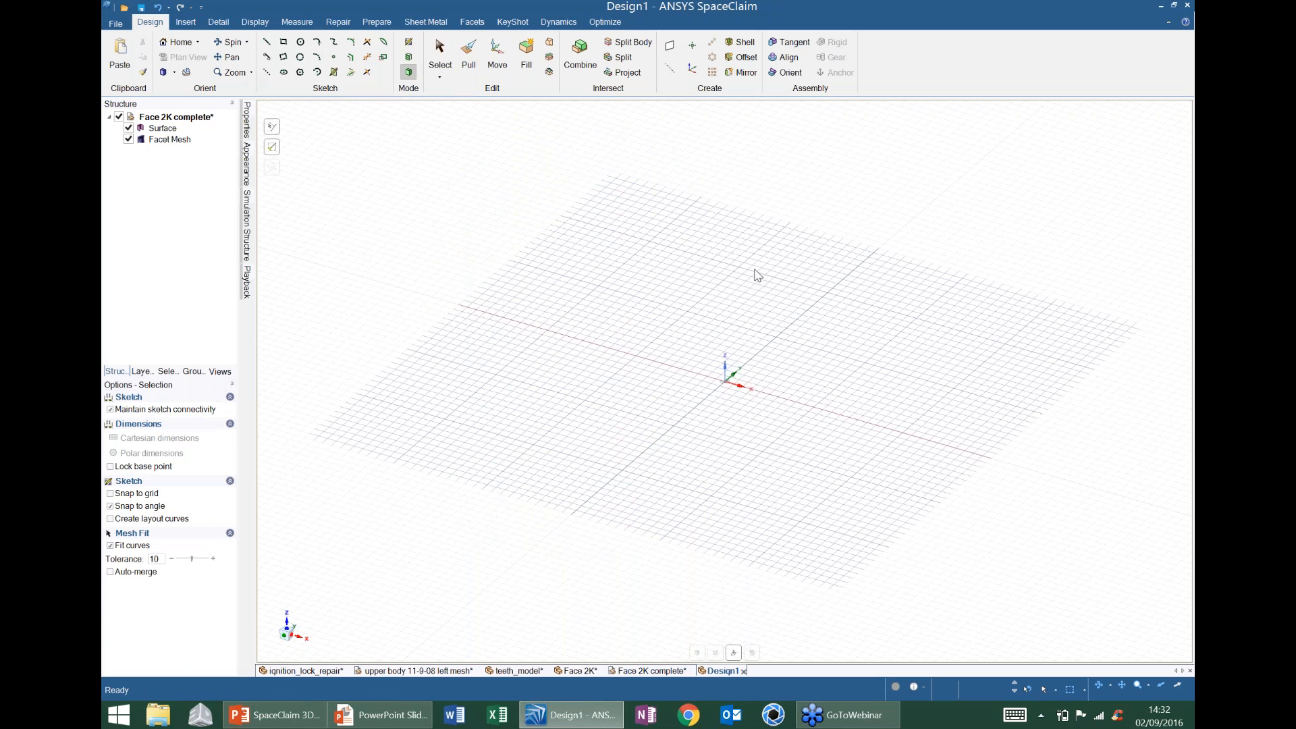
pyautogui.press('r')
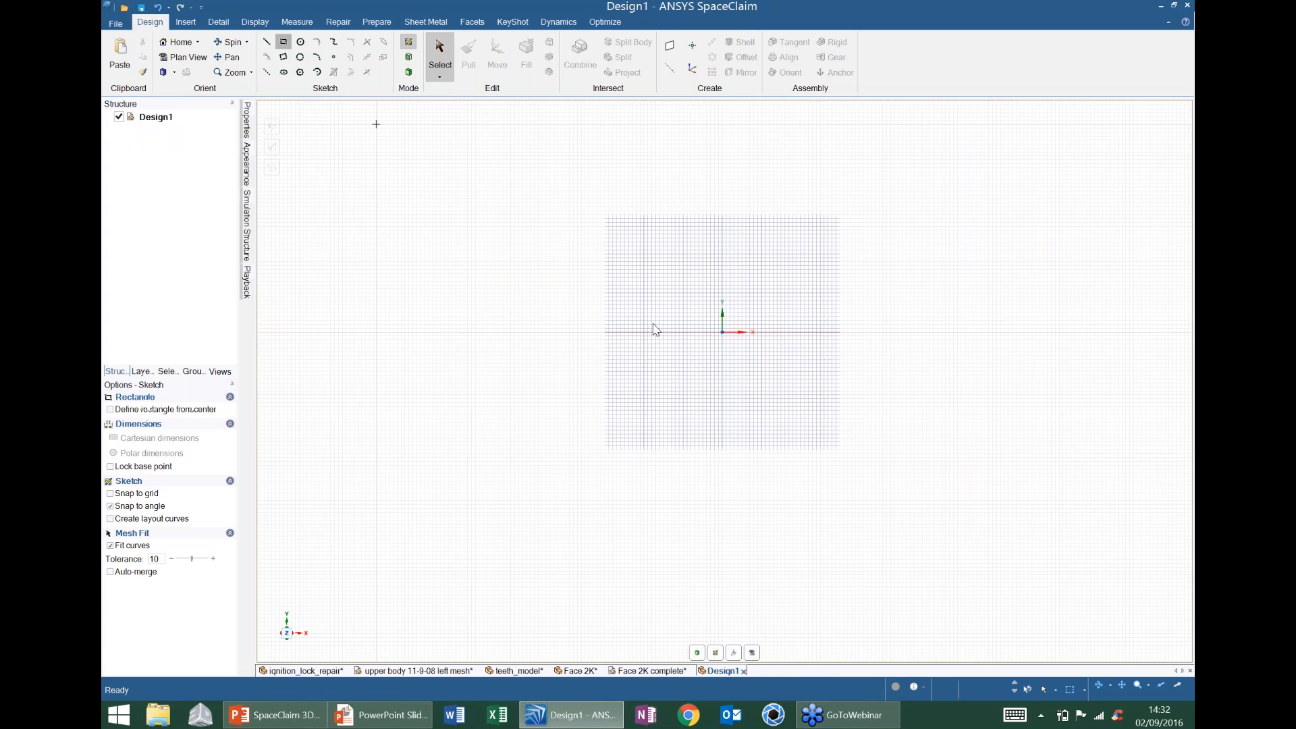
pyautogui.click(652, 294)
pyautogui.write('40')
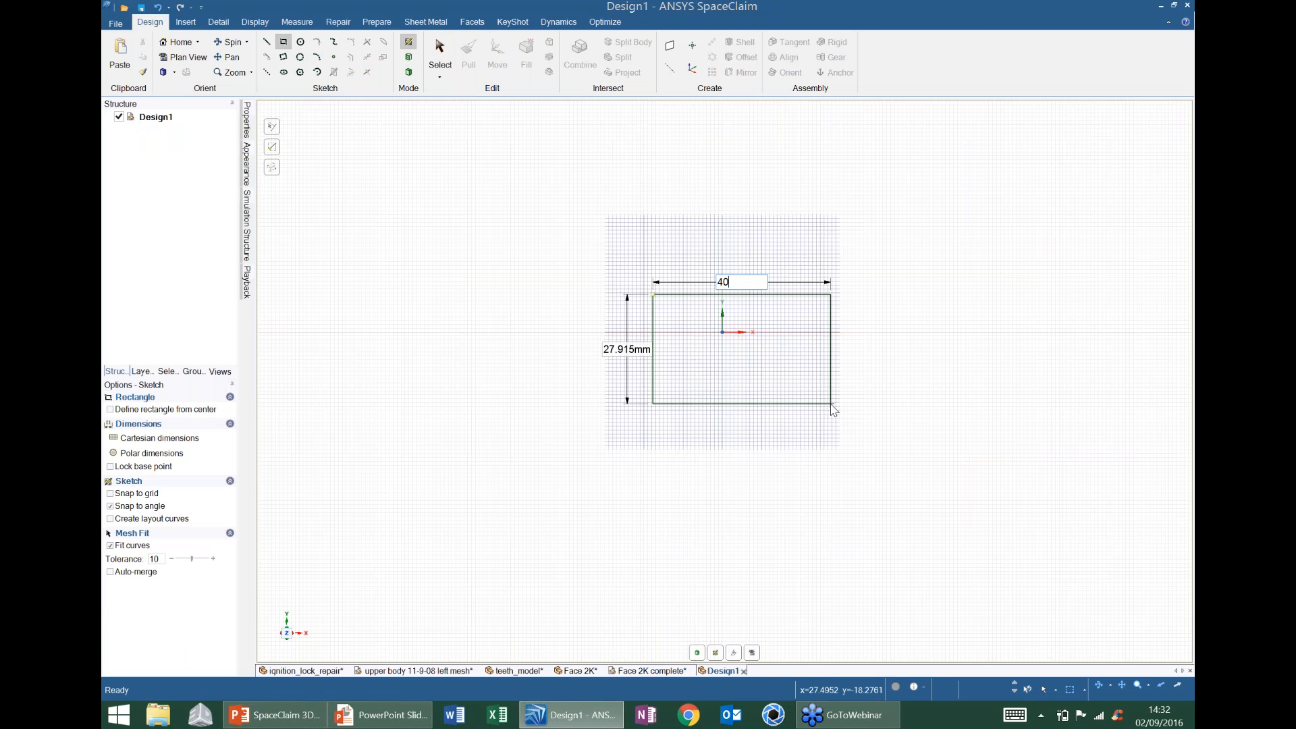
pyautogui.press('Tab')
pyautogui.write('20')
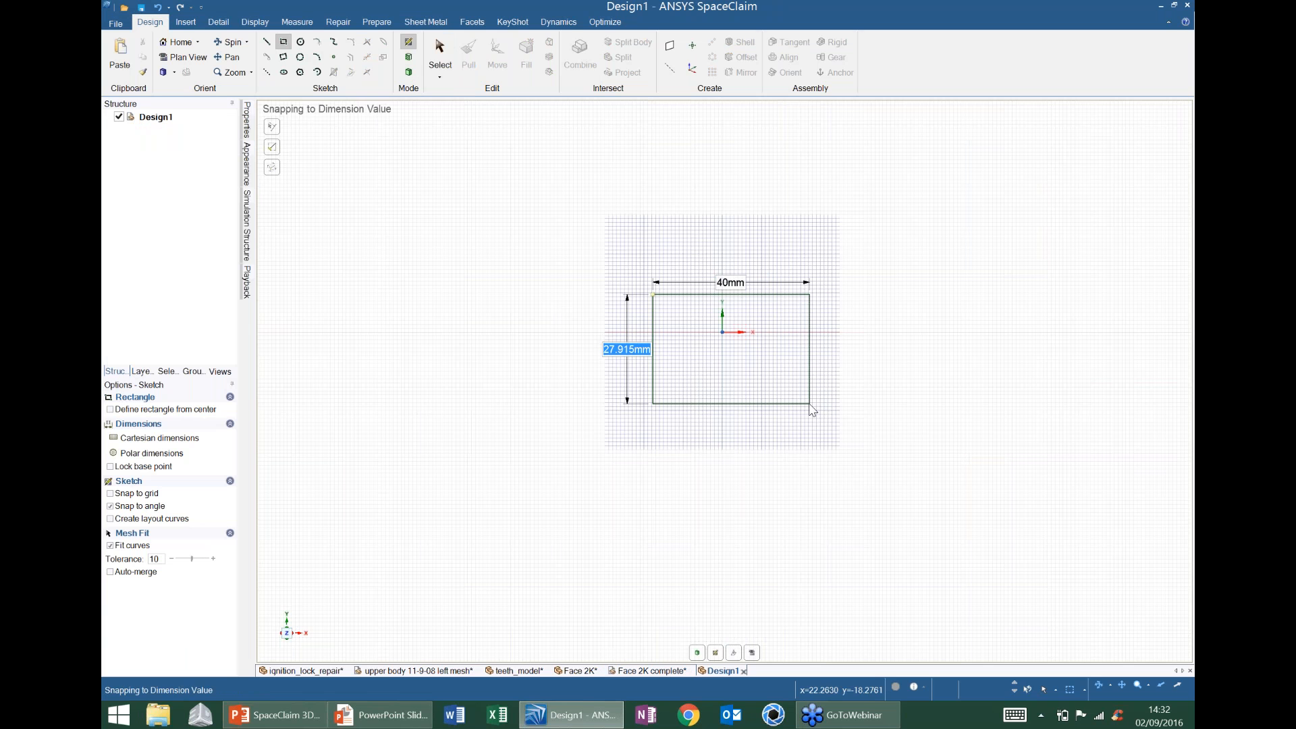
pyautogui.press('Return')
# - Pull the rectangle 20 mm up into a solid box
pyautogui.press('p')
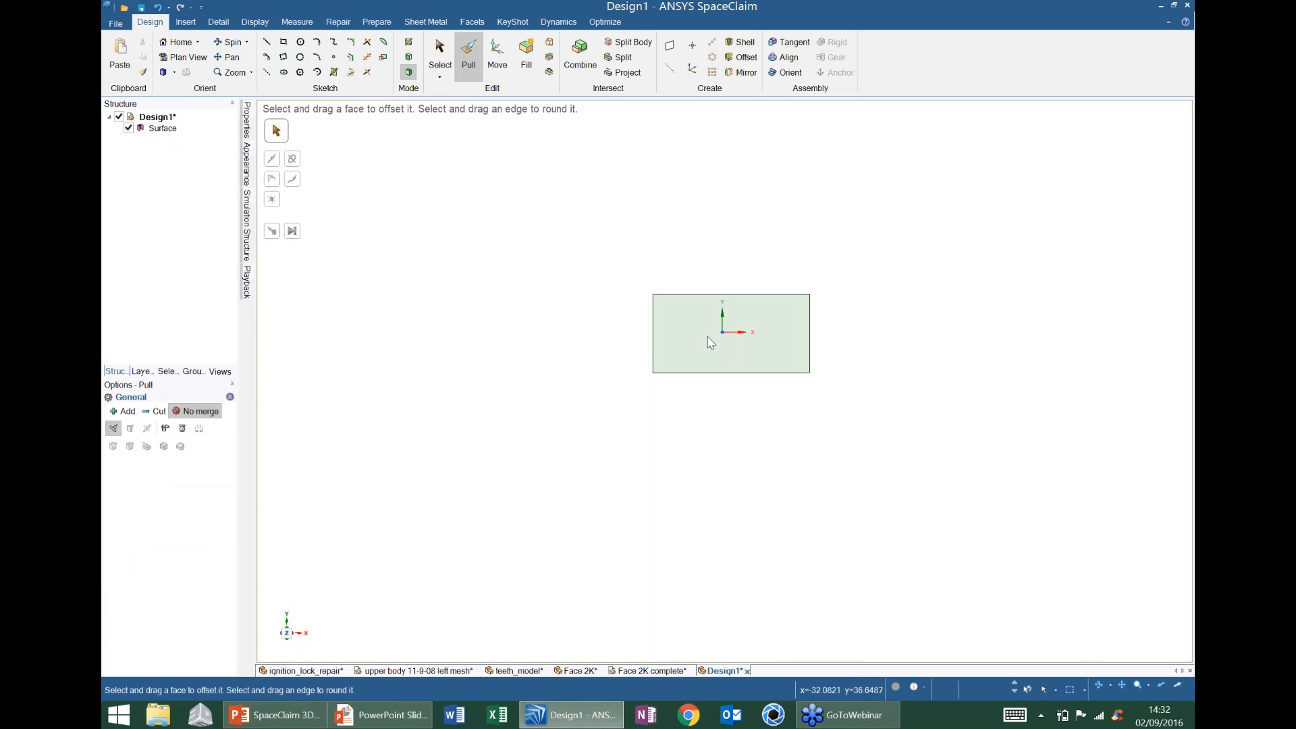
pyautogui.moveTo(731, 334); pyautogui.dragTo(718, 315)
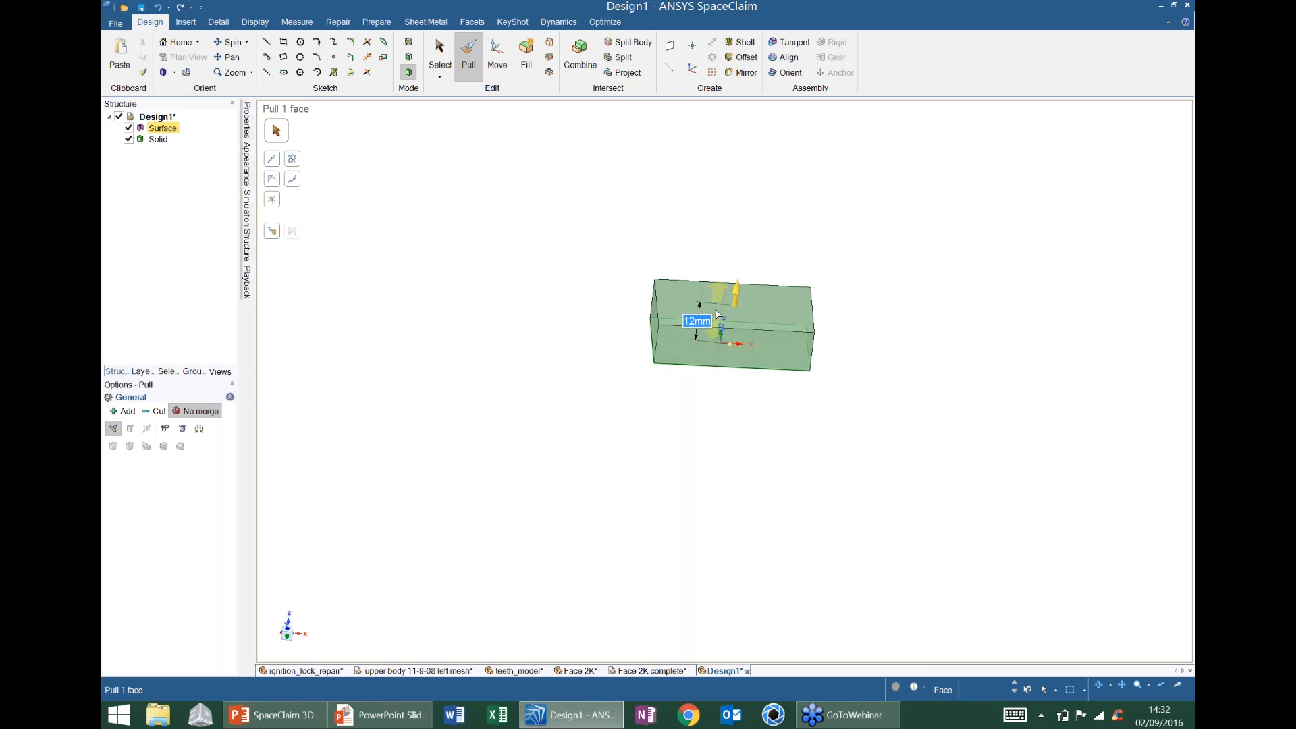
pyautogui.write('20')
pyautogui.press('Return')
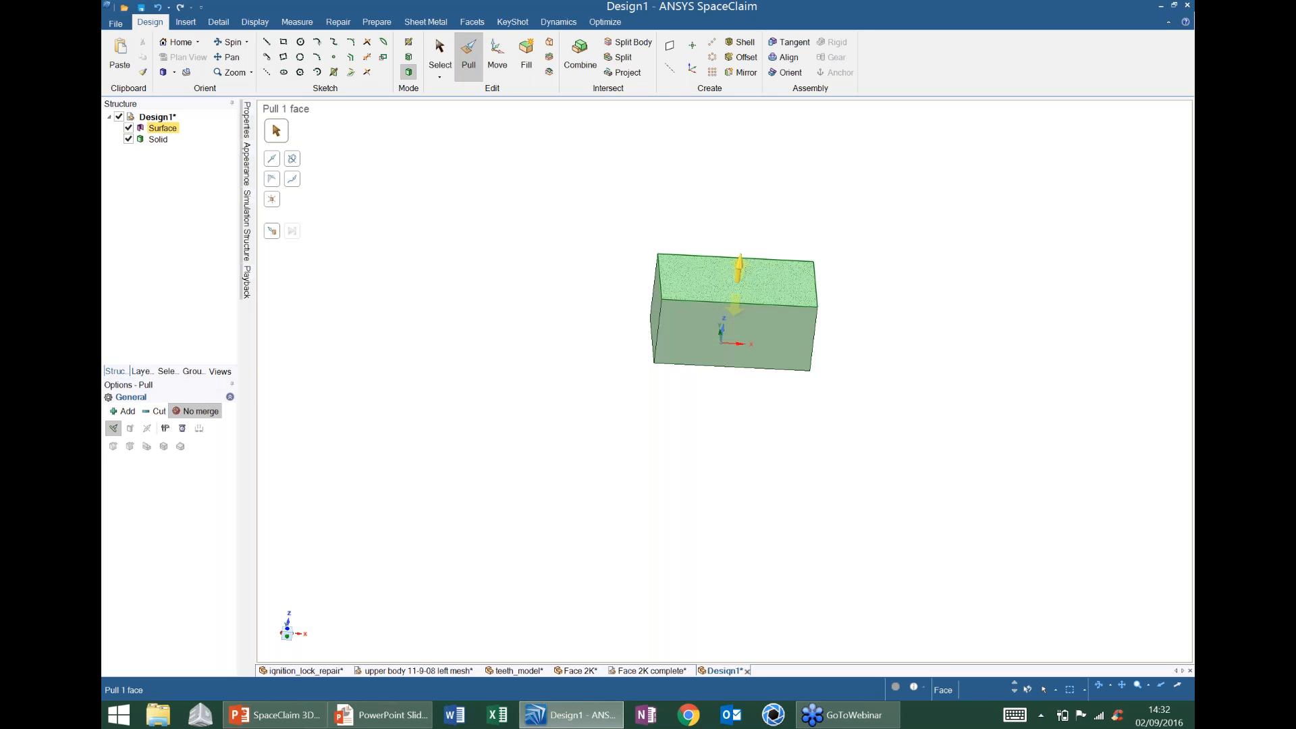
# - Select five of the box's edges and round them to 5 mm
pyautogui.click(658, 324)
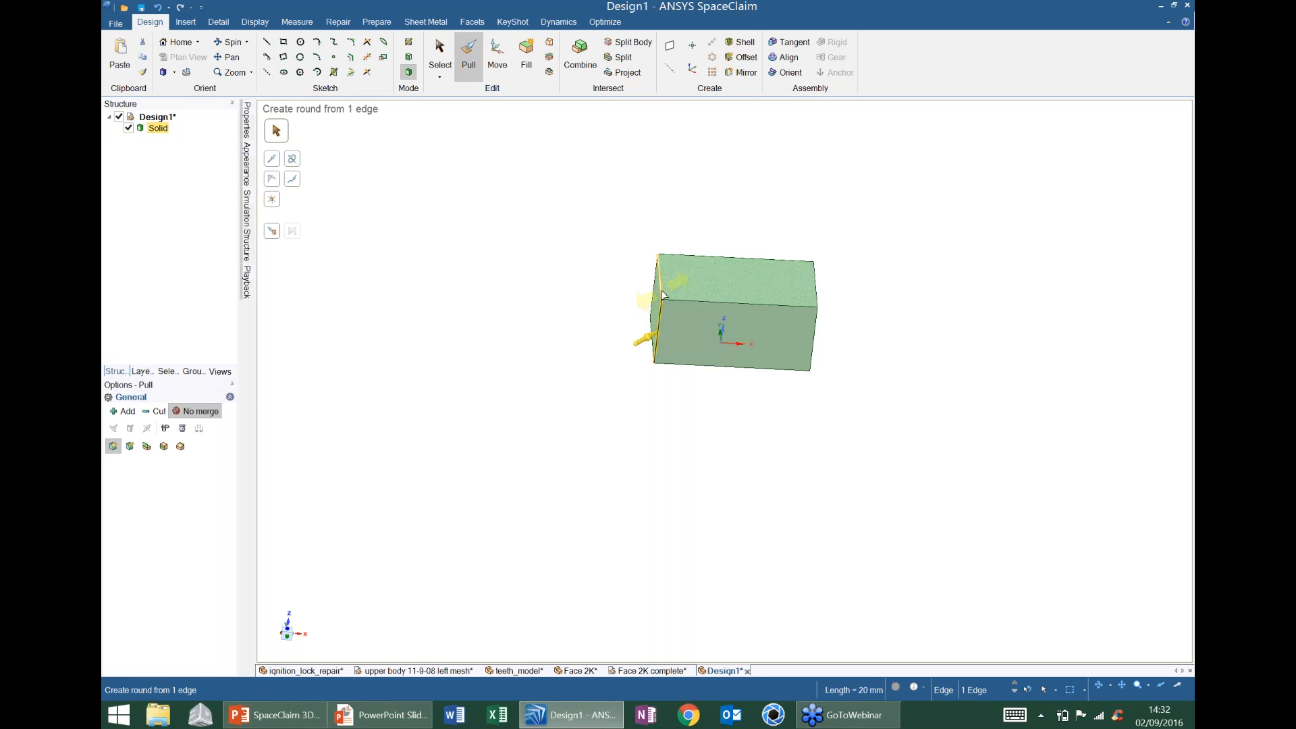
pyautogui.keyDown('ctrl'); pyautogui.click(660, 283); pyautogui.keyUp('ctrl')
pyautogui.moveTo(678, 303); pyautogui.dragTo(649, 277, button='middle')
pyautogui.keyDown('ctrl'); pyautogui.click(785, 318); pyautogui.keyUp('ctrl')
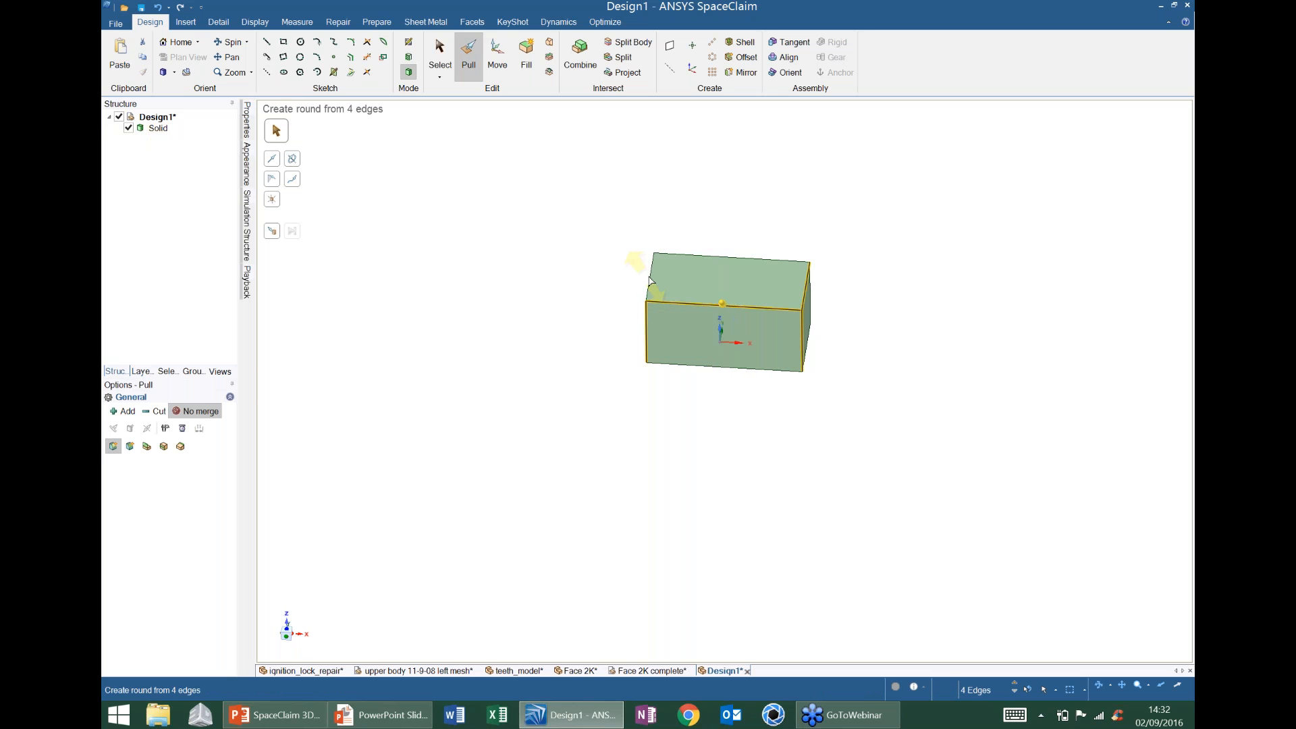
pyautogui.keyDown('ctrl'); pyautogui.click(651, 280); pyautogui.keyUp('ctrl')
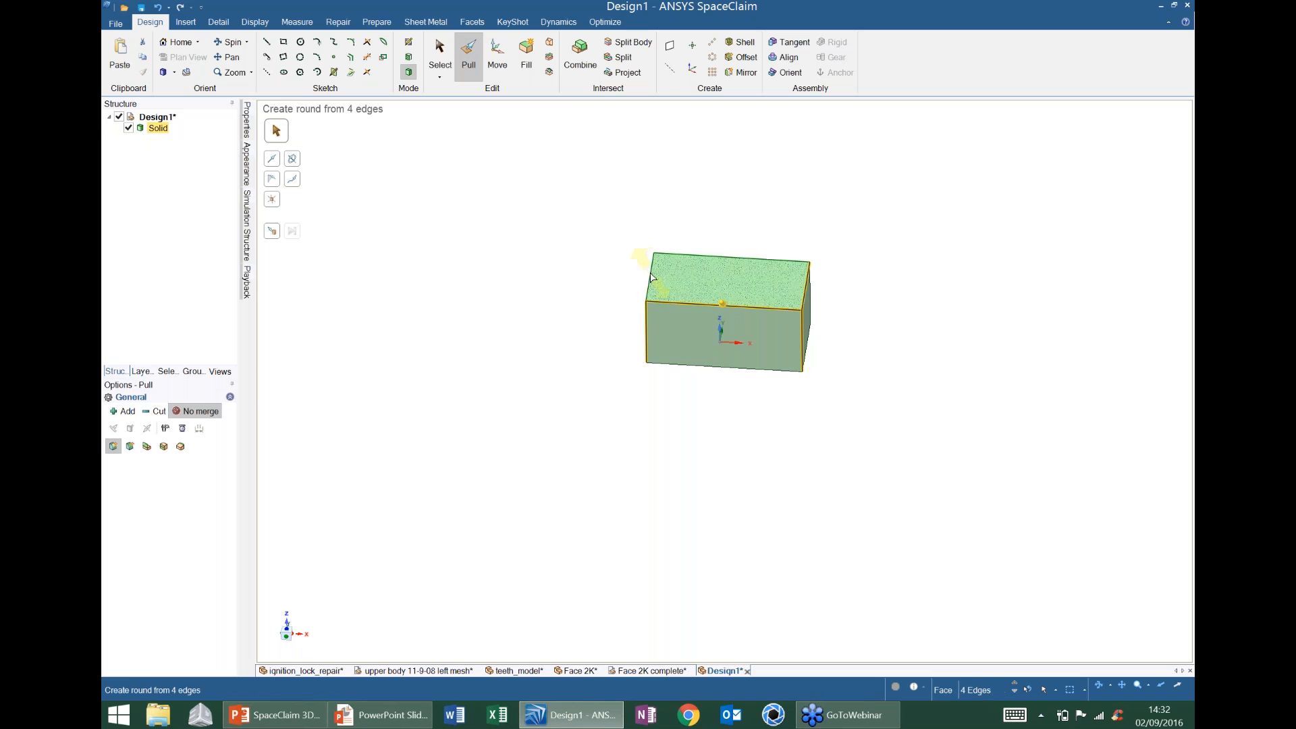
pyautogui.keyDown('ctrl'); pyautogui.click(651, 277); pyautogui.keyUp('ctrl')
pyautogui.keyDown('ctrl'); pyautogui.moveTo(698, 308); pyautogui.dragTo(697, 371, button='middle'); pyautogui.keyUp('ctrl')
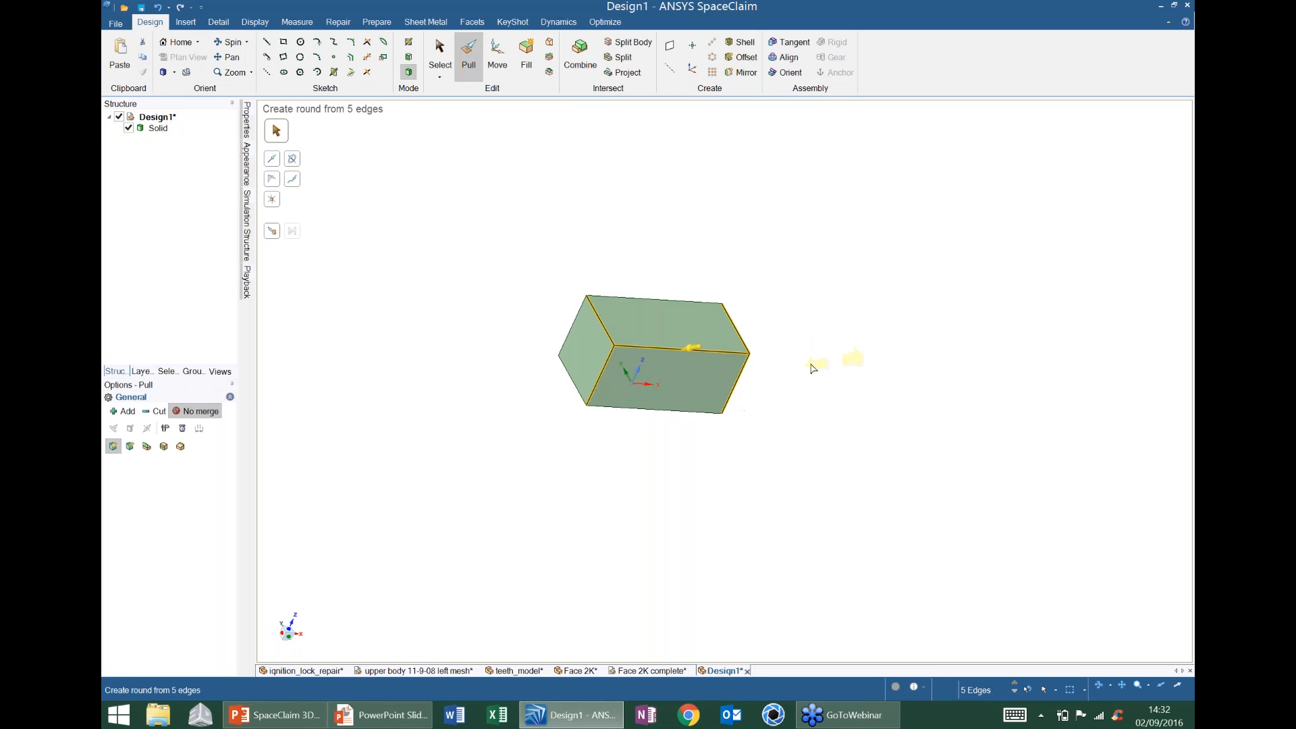
pyautogui.moveTo(812, 369); pyautogui.dragTo(837, 355)
pyautogui.press('space')
pyautogui.write('5')
pyautogui.press('Return')
pyautogui.click(862, 348)
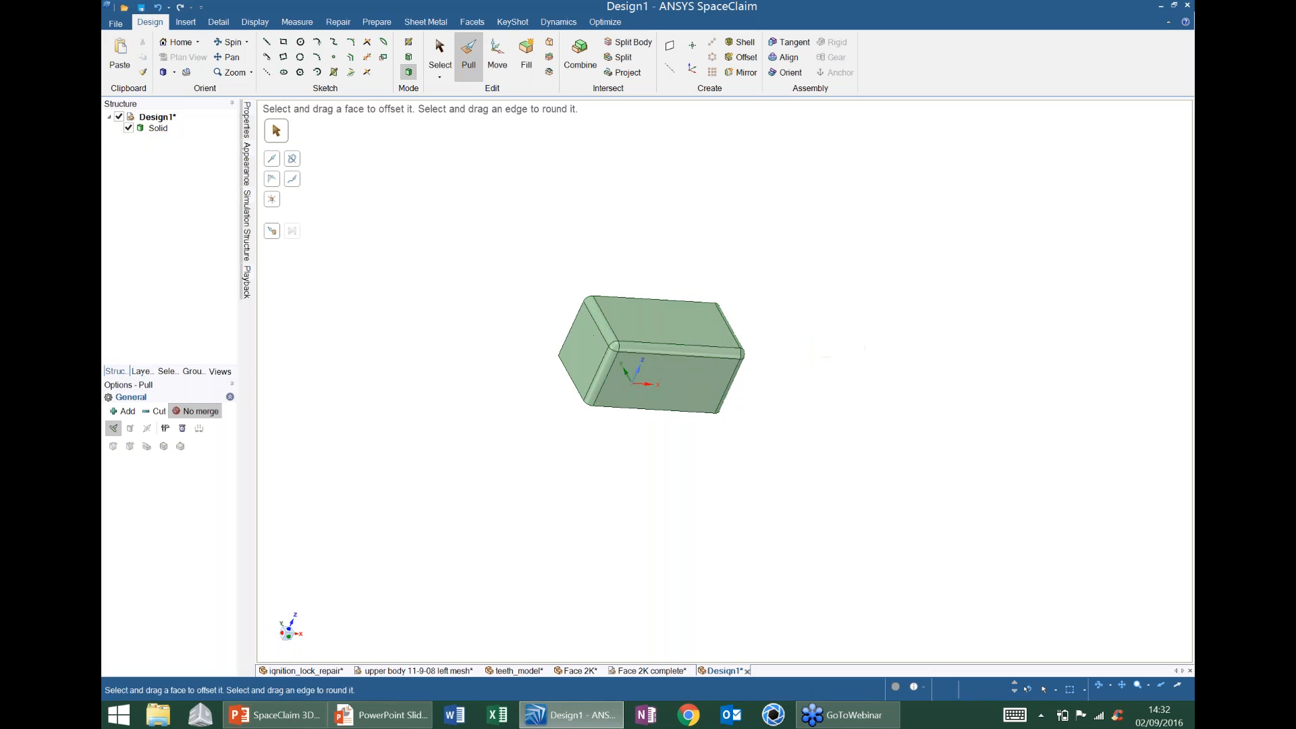
pyautogui.scroll(3, 734, 291)
pyautogui.moveTo(830, 324); pyautogui.dragTo(712, 318, button='middle')
# - Convert the rounded box solid into a facet mesh with the Facets tools
pyautogui.scroll(-2, 732, 329)
pyautogui.click(472, 21)
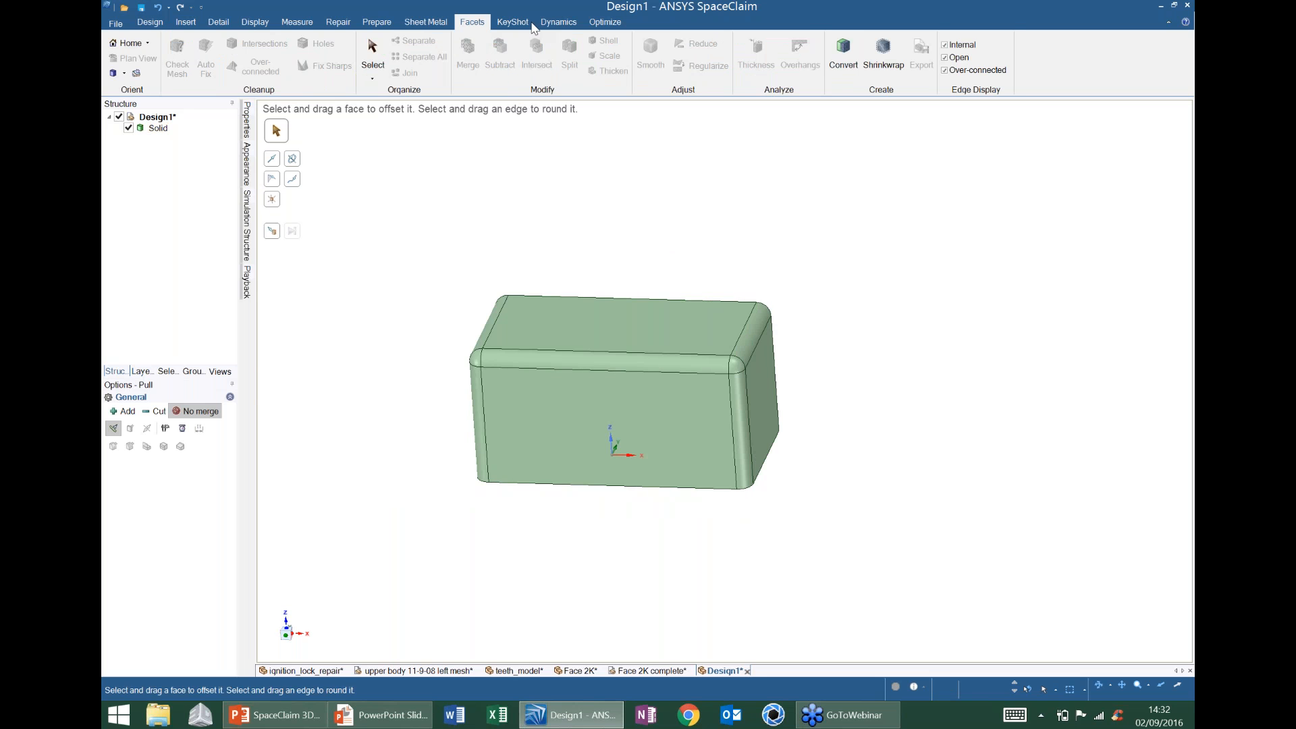
pyautogui.click(843, 57)
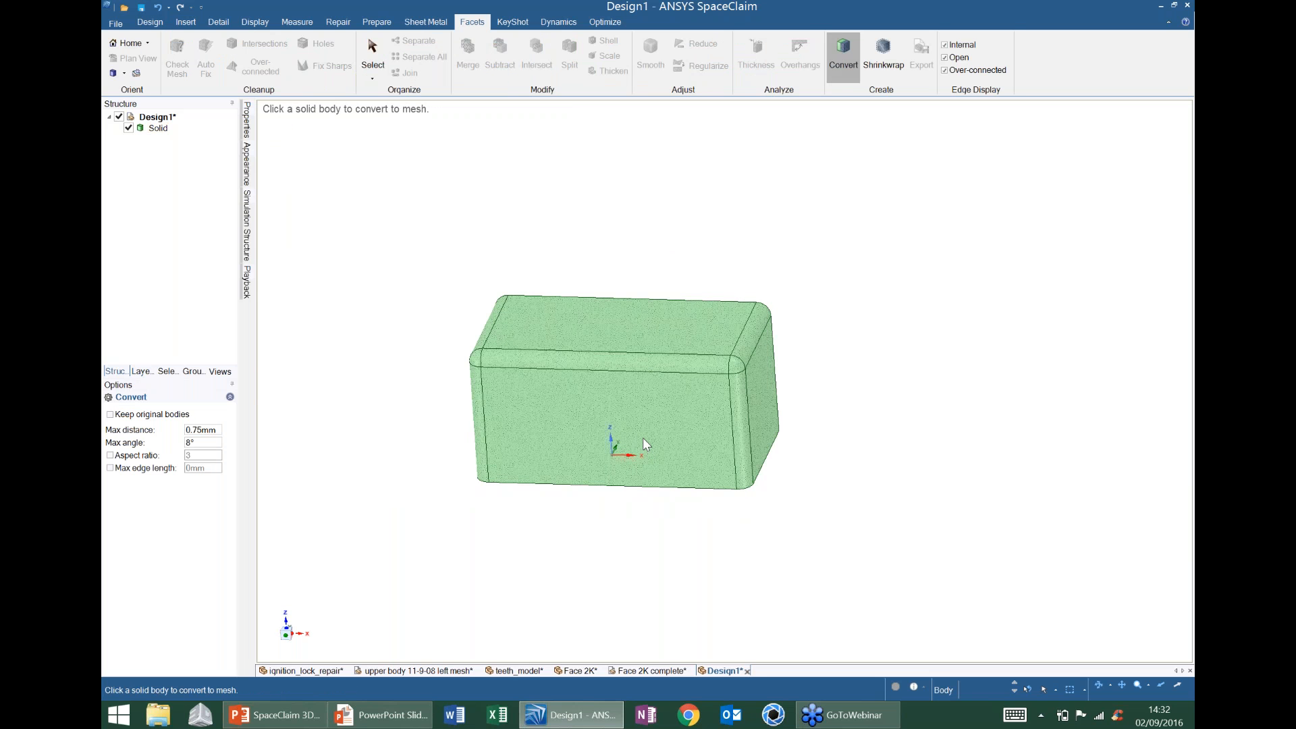
pyautogui.click(642, 438)
pyautogui.moveTo(870, 406); pyautogui.dragTo(914, 402, button='middle')
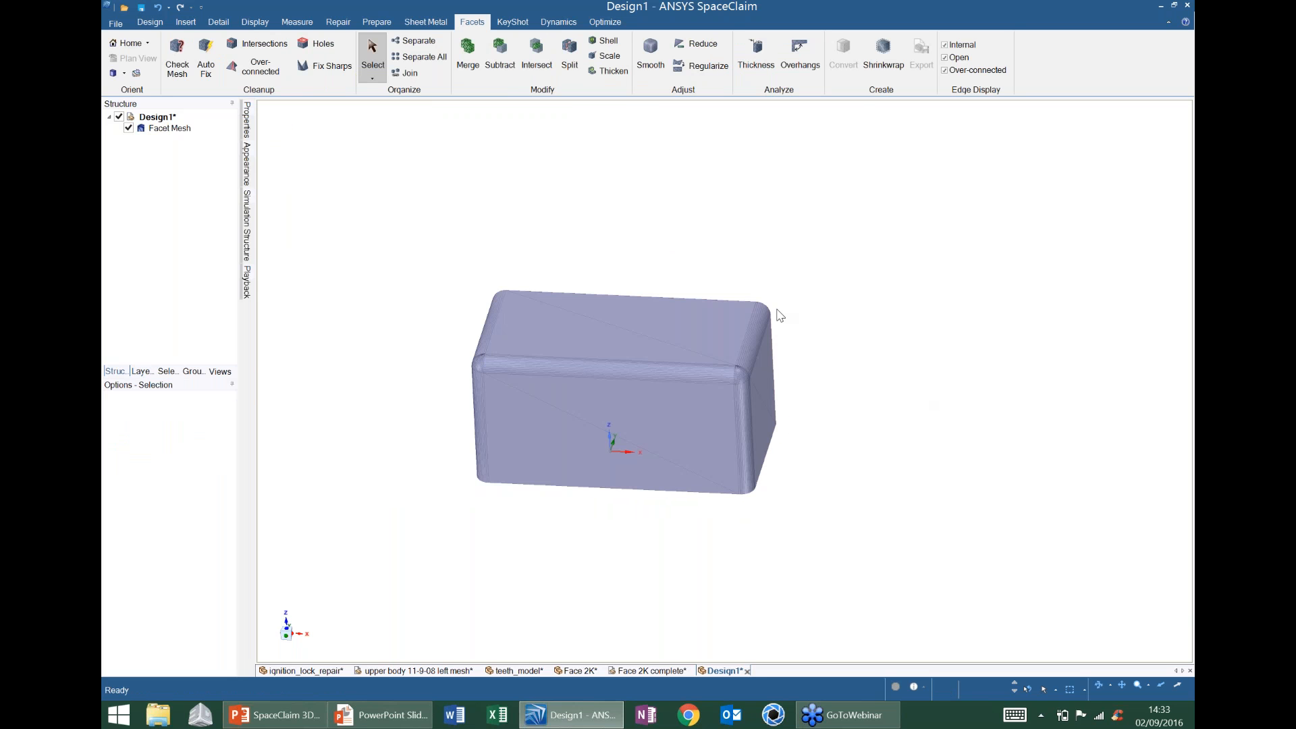
# - Convert the Facet Mesh back to a solid with Merge faces
pyautogui.click(187, 129)
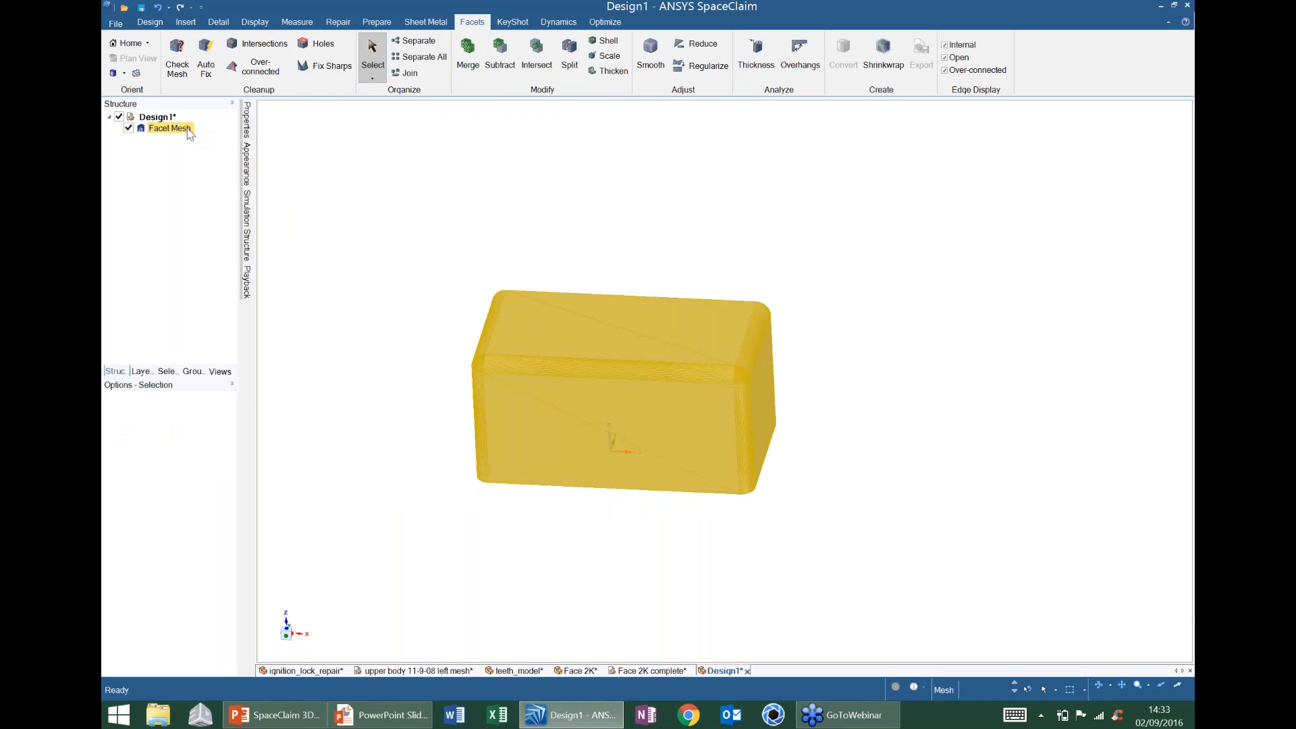
pyautogui.click(189, 130)
pyautogui.rightClick(189, 130)
pyautogui.moveTo(272, 138)
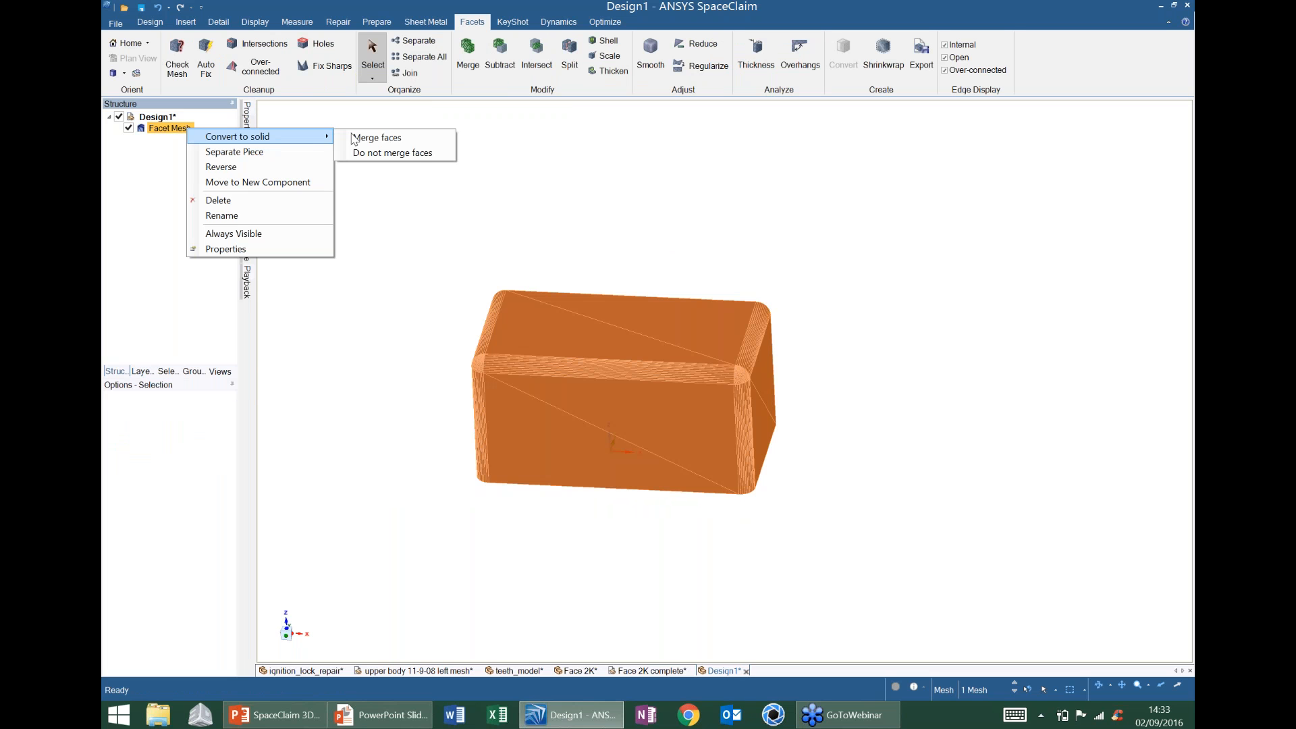
pyautogui.click(395, 139)
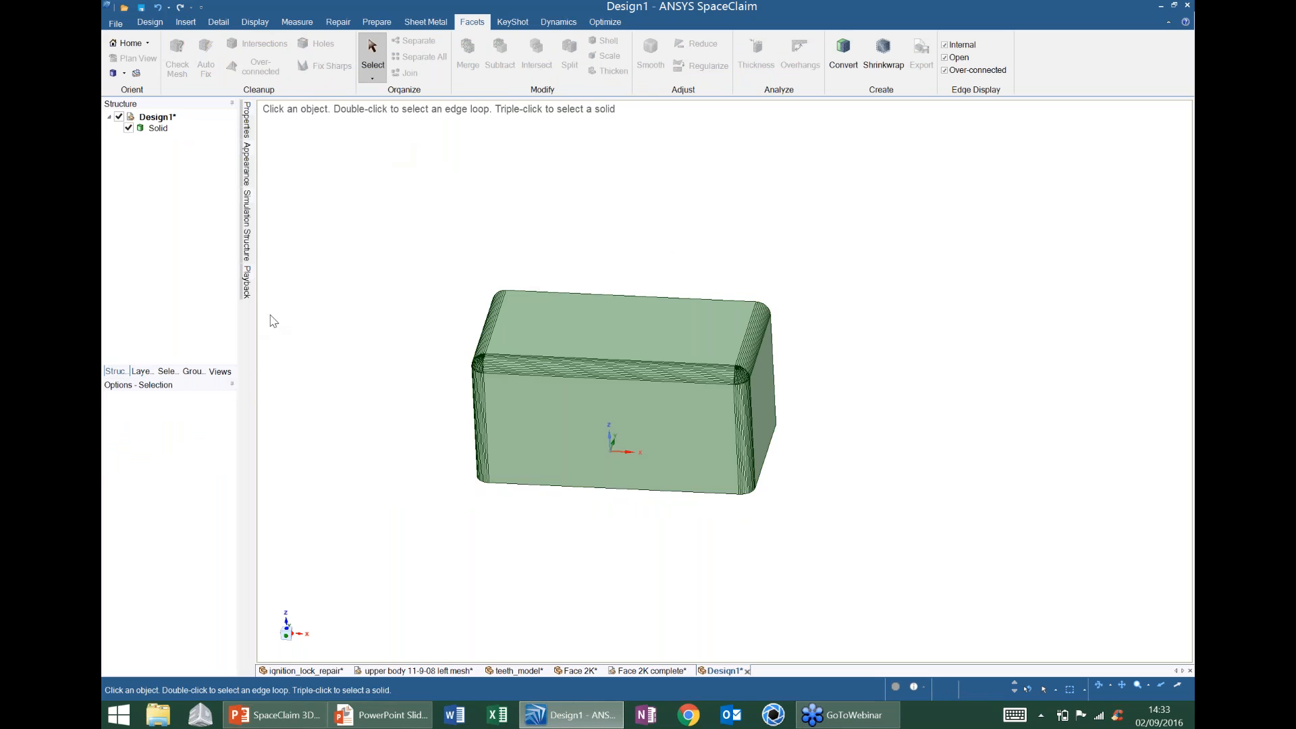
# - Try filling one faceted rounded vertical corner of the box, then undo it
pyautogui.moveTo(412, 303); pyautogui.dragTo(547, 321, button='middle')
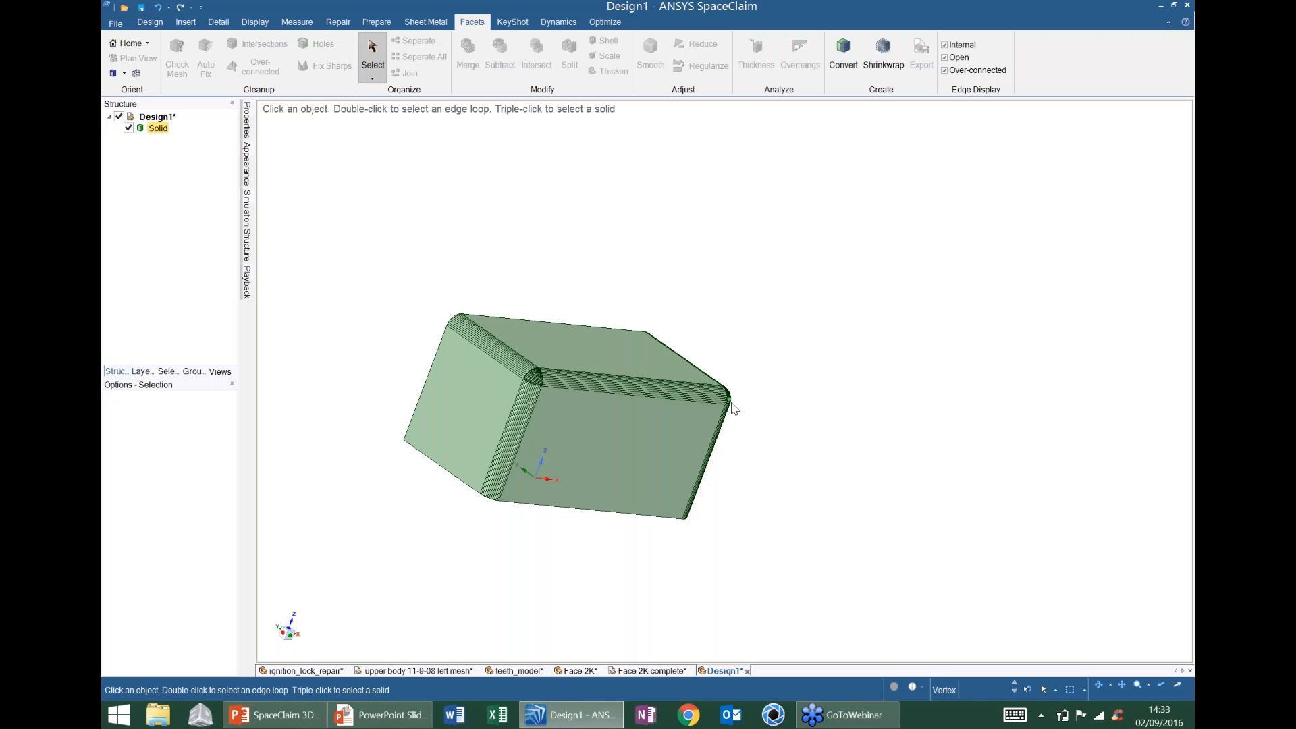
pyautogui.moveTo(733, 404); pyautogui.dragTo(695, 380, button='middle')
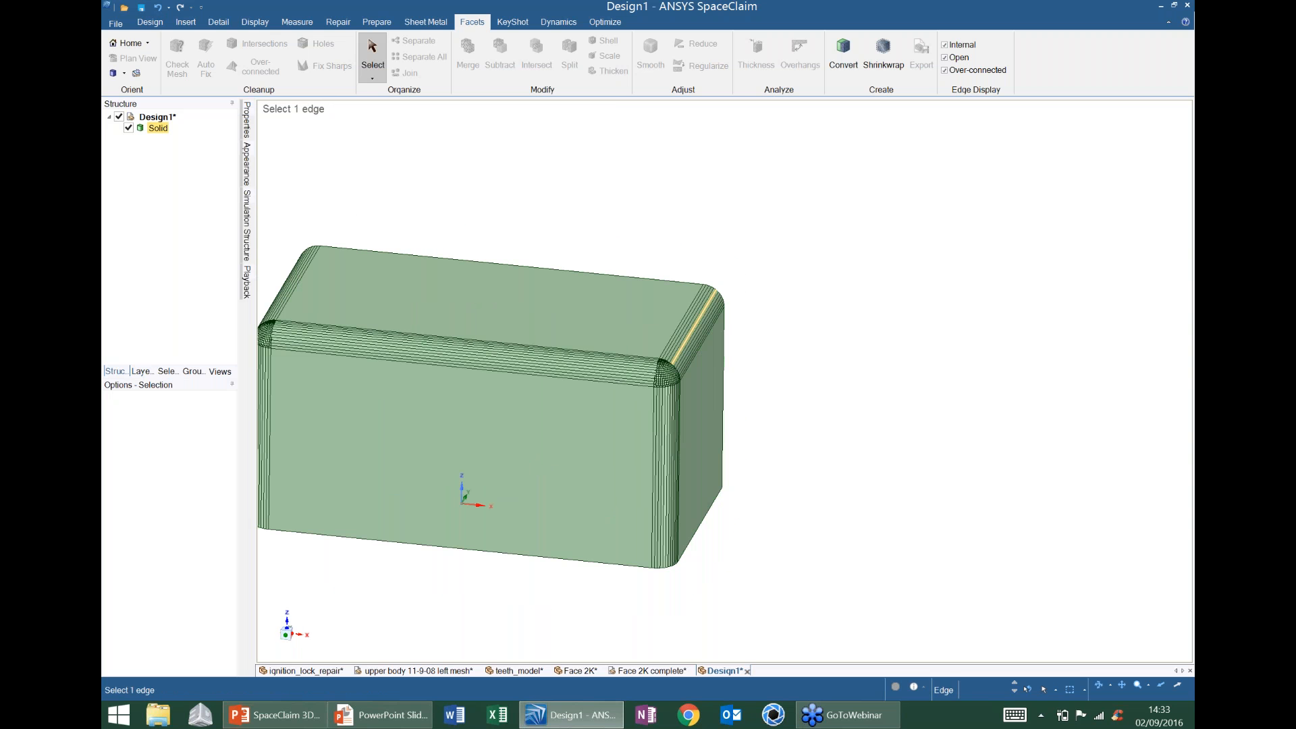
pyautogui.keyDown('ctrl'); pyautogui.moveTo(715, 289); pyautogui.dragTo(749, 219, button='middle'); pyautogui.keyUp('ctrl')
pyautogui.keyDown('shift'); pyautogui.moveTo(659, 429); pyautogui.dragTo(667, 193, button='middle'); pyautogui.keyUp('shift')
pyautogui.moveTo(667, 378); pyautogui.dragTo(651, 202, button='middle')
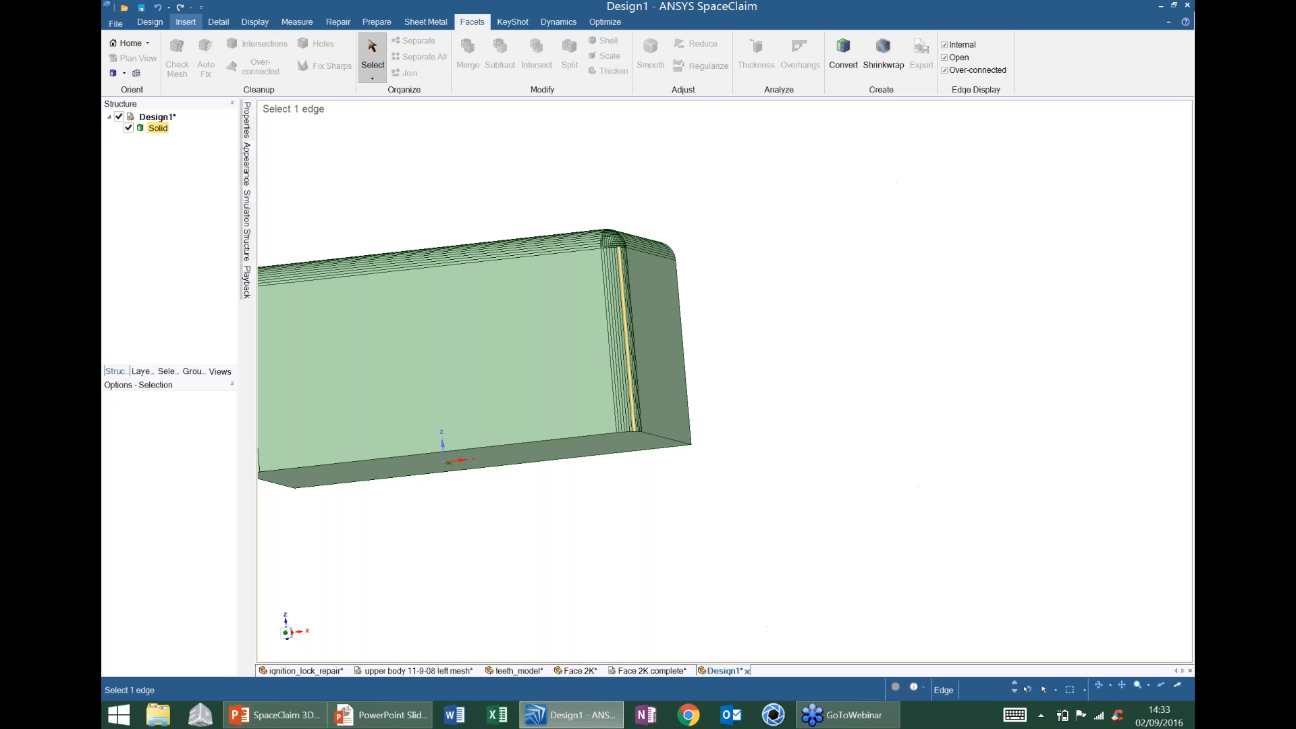
pyautogui.press('Escape')
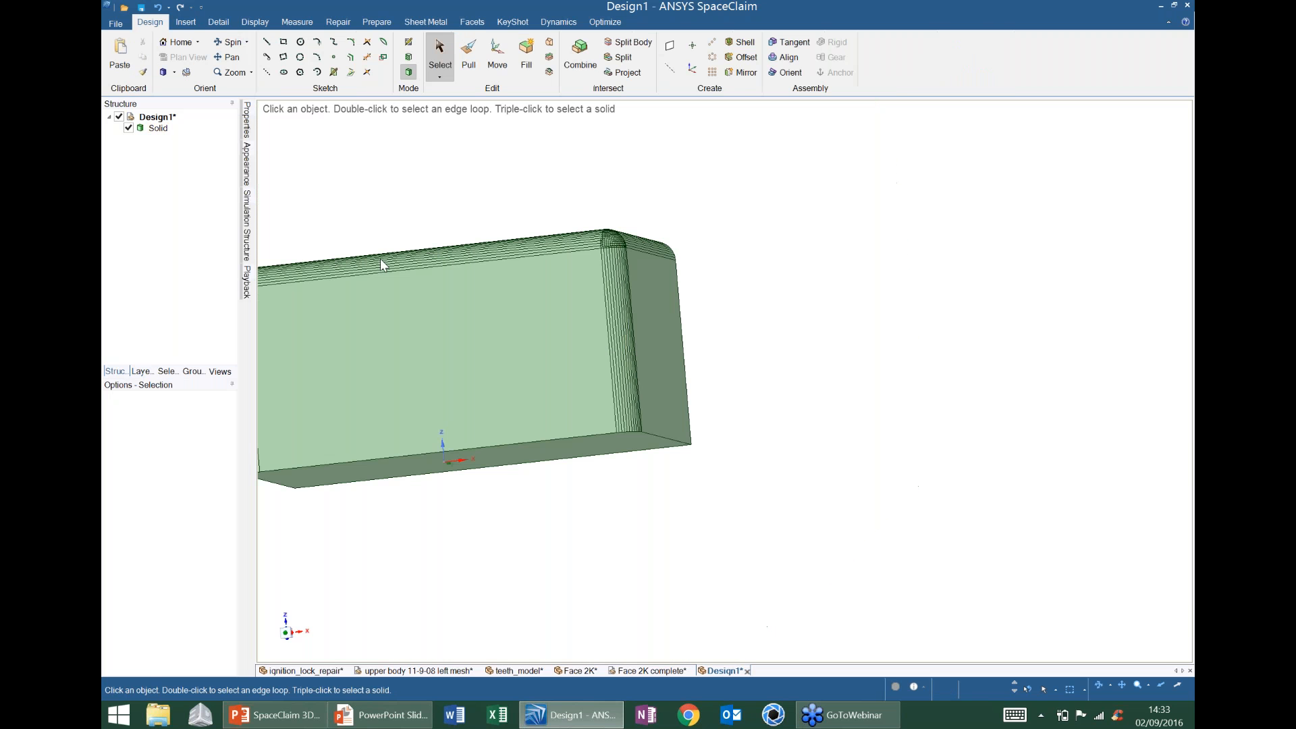
pyautogui.moveTo(671, 241); pyautogui.dragTo(601, 284, button='middle')
pyautogui.moveTo(536, 221); pyautogui.dragTo(585, 159, button='middle')
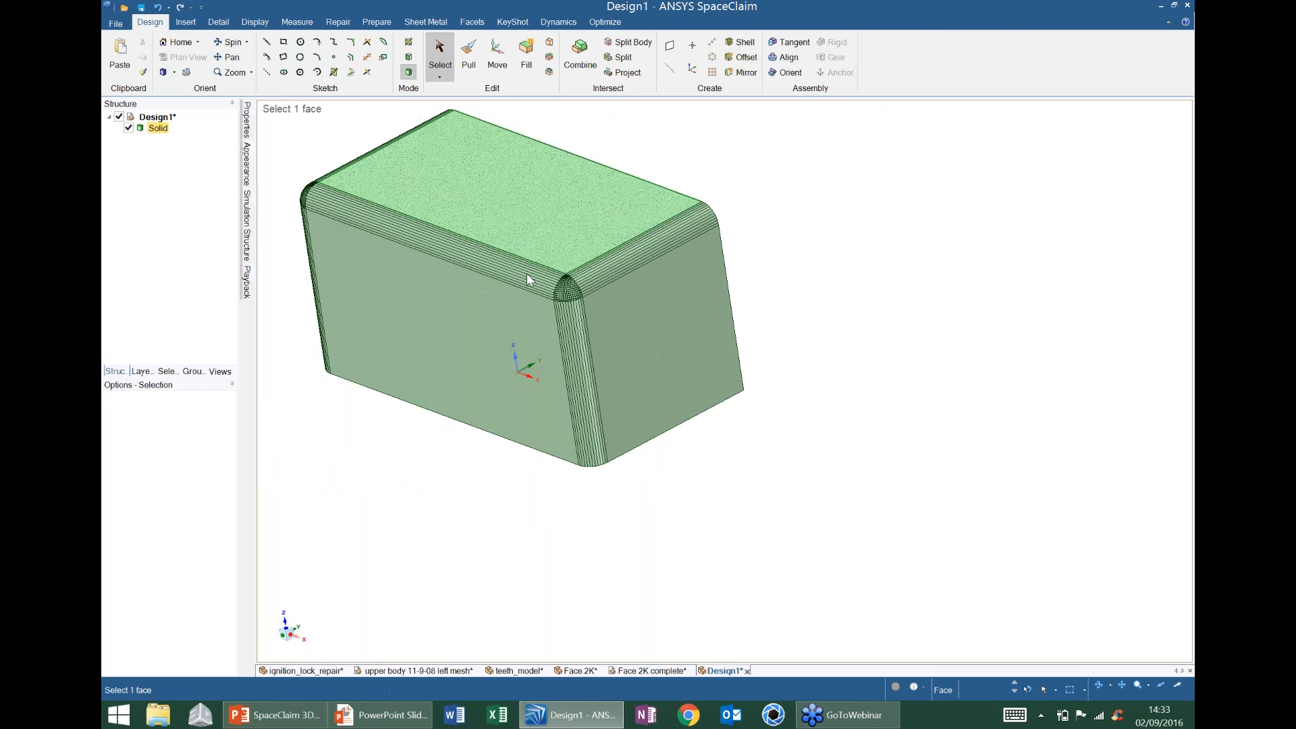
pyautogui.moveTo(527, 236); pyautogui.dragTo(632, 485)
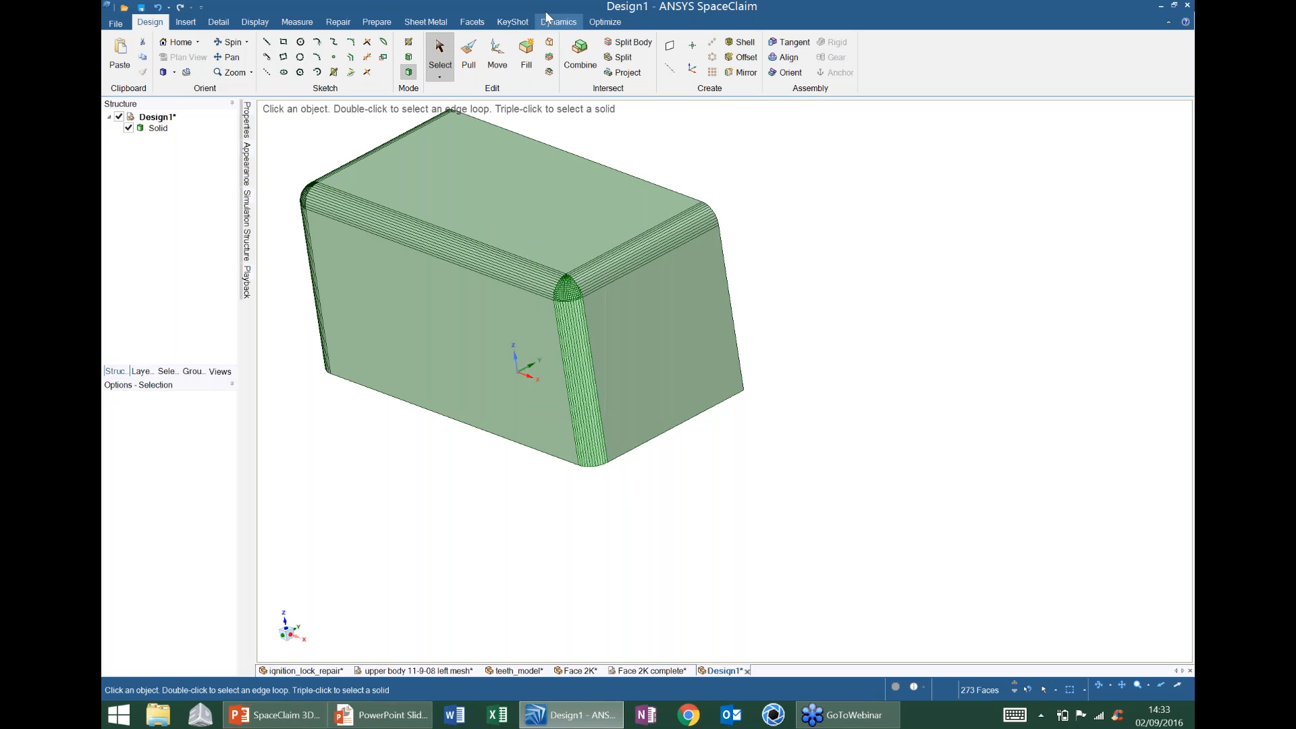
pyautogui.click(527, 54)
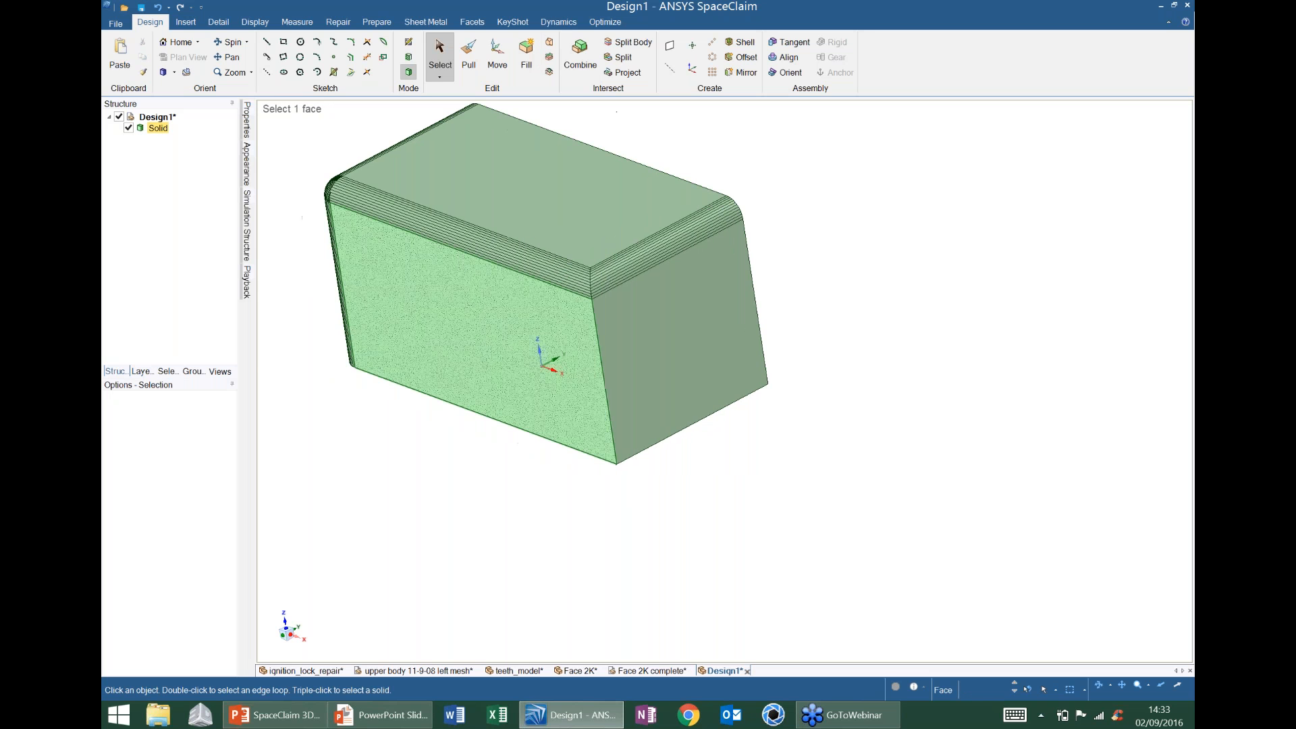
pyautogui.hotkey('ctrl', 'z')
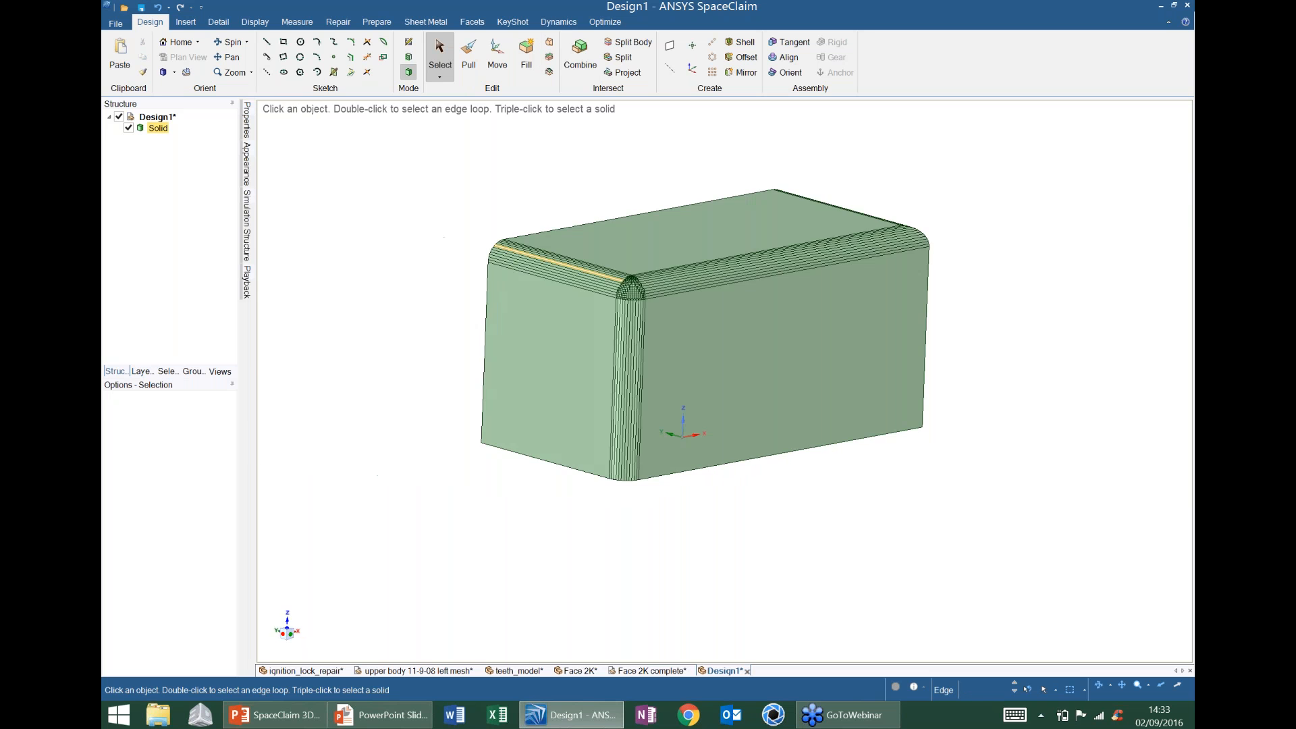
# - Fill the rounded vertical corner and the 12-face front rounded strip
pyautogui.moveTo(641, 528); pyautogui.dragTo(592, 472)
pyautogui.click(534, 64)
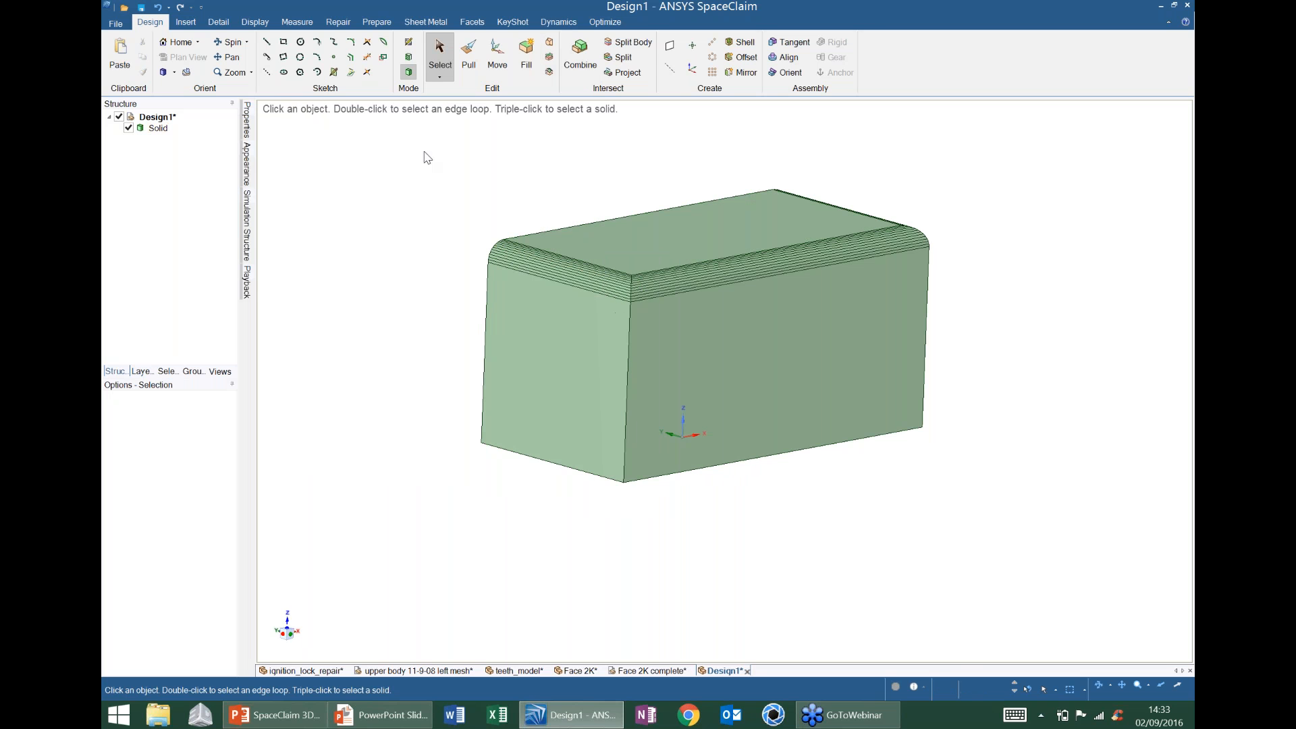
pyautogui.moveTo(627, 405); pyautogui.dragTo(743, 314, button='middle')
pyautogui.moveTo(397, 383); pyautogui.dragTo(687, 297)
pyautogui.click(529, 64)
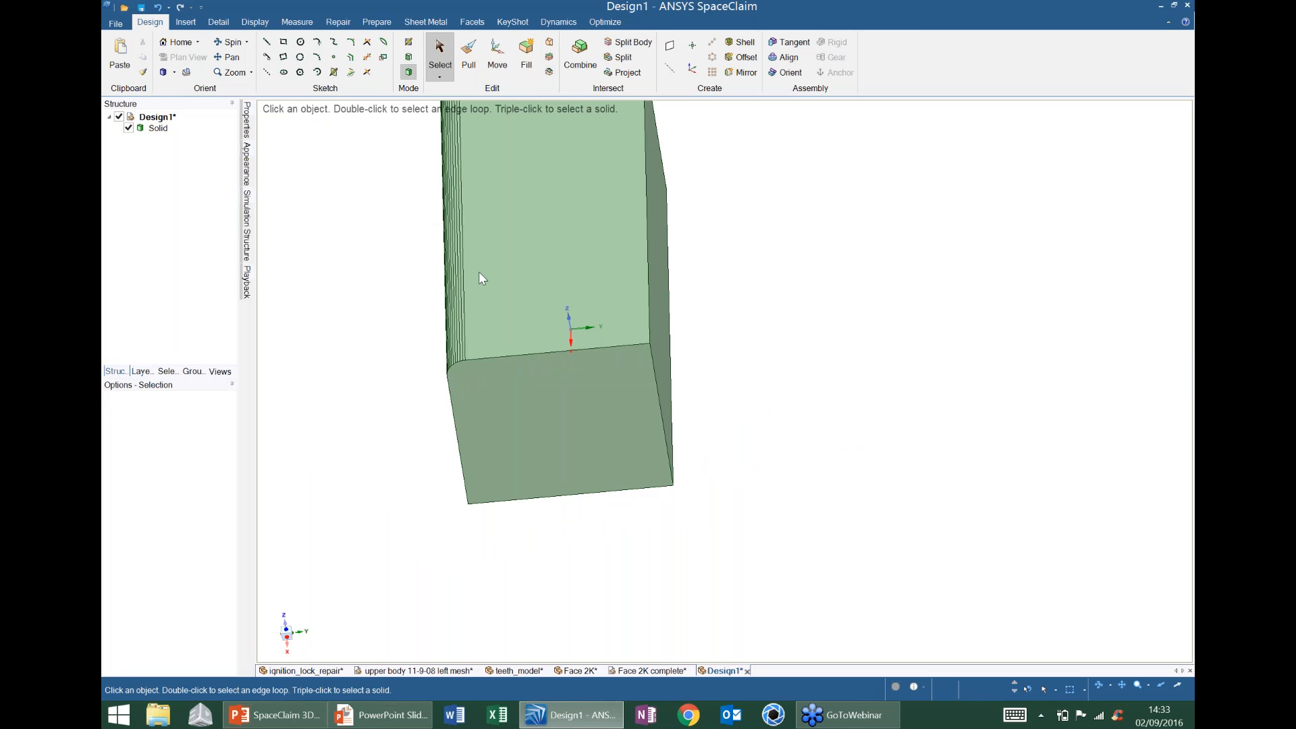
# - Fill the 13 left-side faces and the 12 narrow rounded faces into a sharp corner
pyautogui.keyDown('shift'); pyautogui.moveTo(479, 271); pyautogui.dragTo(512, 305, button='middle'); pyautogui.keyUp('shift')
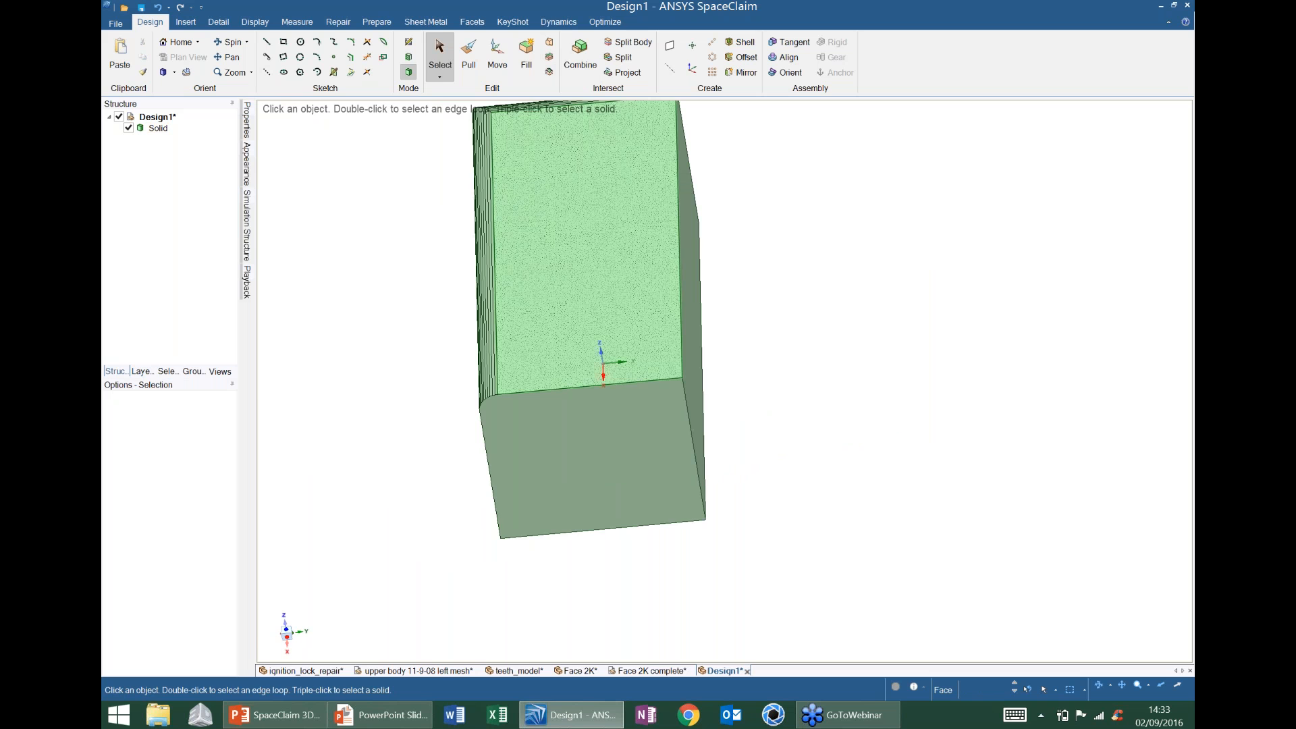
pyautogui.moveTo(567, 236); pyautogui.dragTo(607, 297, button='middle')
pyautogui.scroll(-3, 607, 297)
pyautogui.moveTo(521, 168); pyautogui.dragTo(611, 462)
pyautogui.click(526, 57)
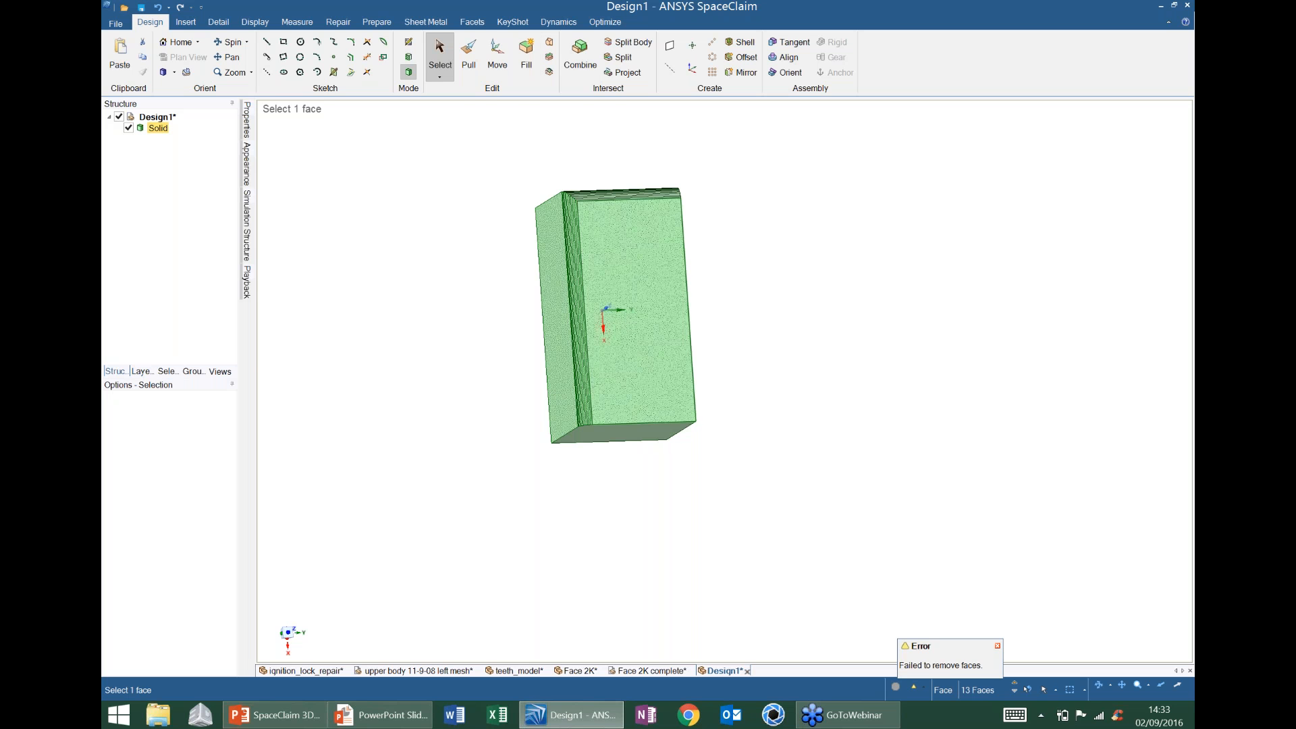
pyautogui.click(708, 315)
pyautogui.keyDown('shift'); pyautogui.moveTo(572, 304); pyautogui.dragTo(550, 226, button='middle'); pyautogui.keyUp('shift')
pyautogui.moveTo(537, 144); pyautogui.dragTo(638, 525)
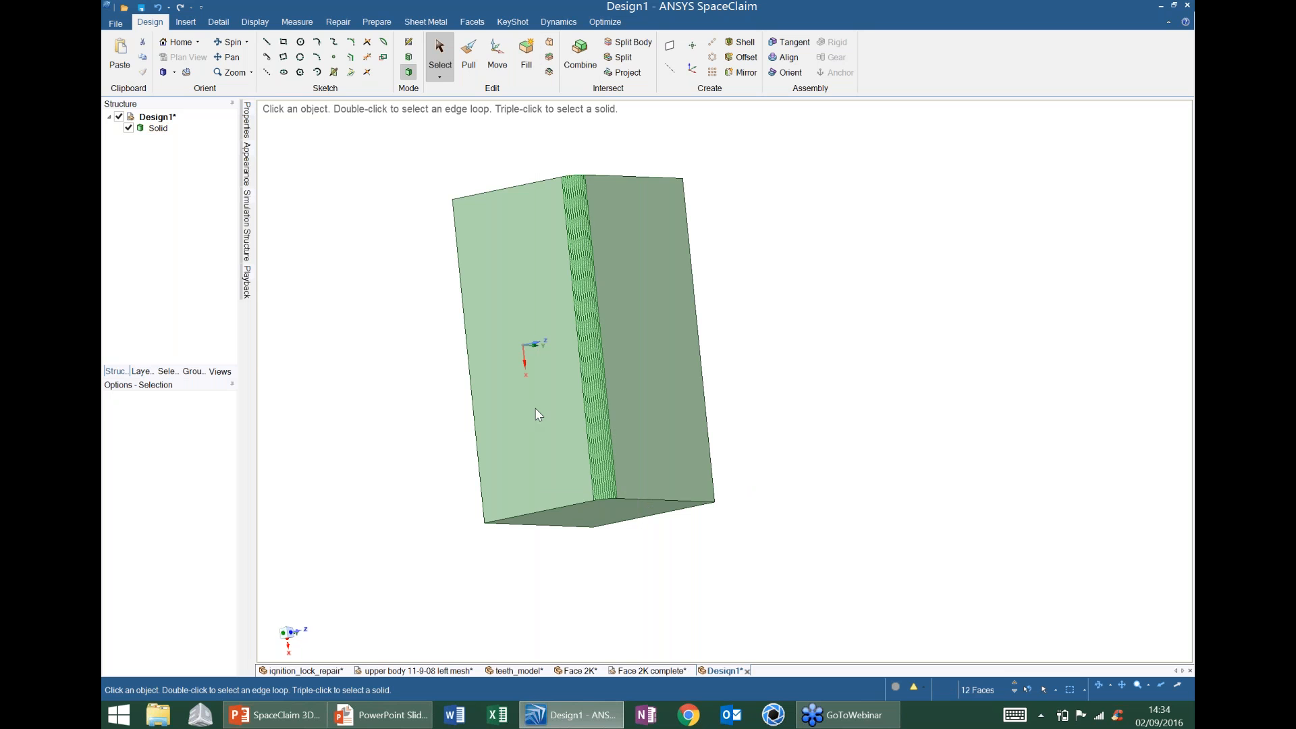
pyautogui.click(527, 58)
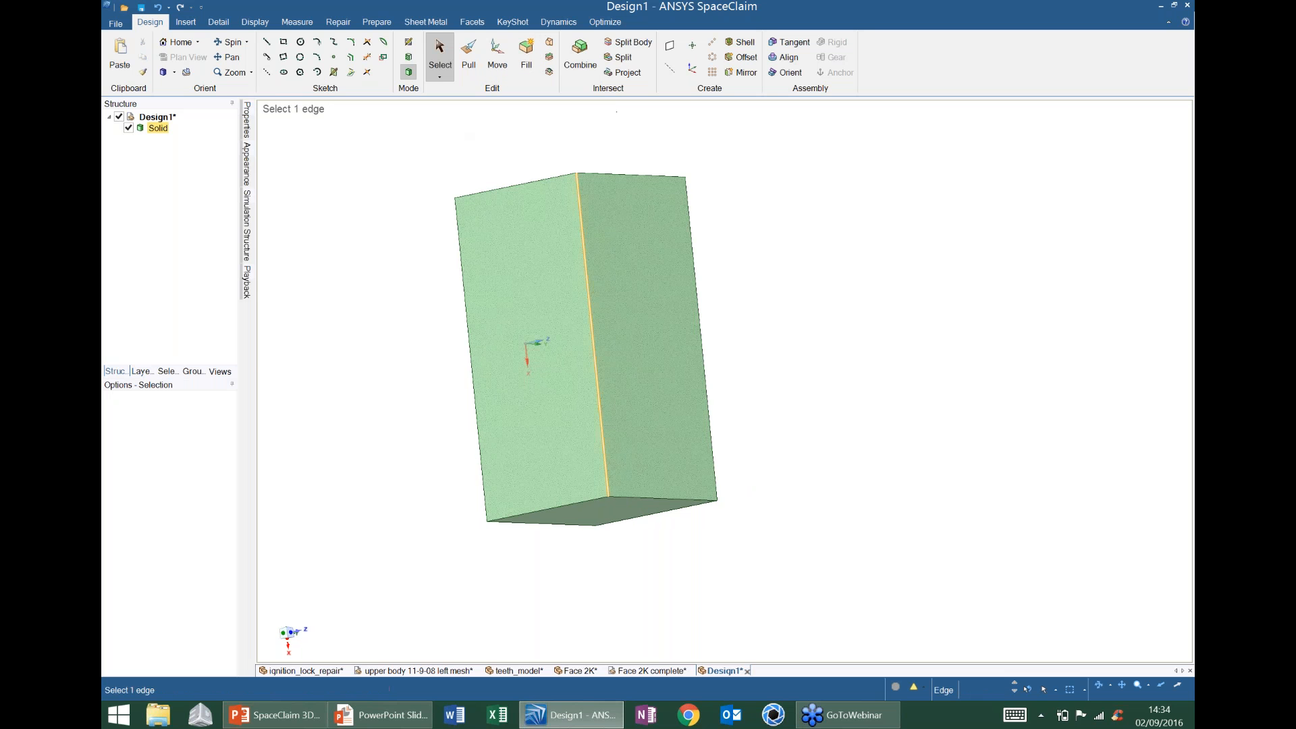
# - Select the box's bottom, top and vertical middle edges for rounding
pyautogui.moveTo(589, 291); pyautogui.dragTo(562, 243, button='middle')
pyautogui.scroll(-3, 589, 291)
pyautogui.click(639, 278)
pyautogui.click(445, 301)
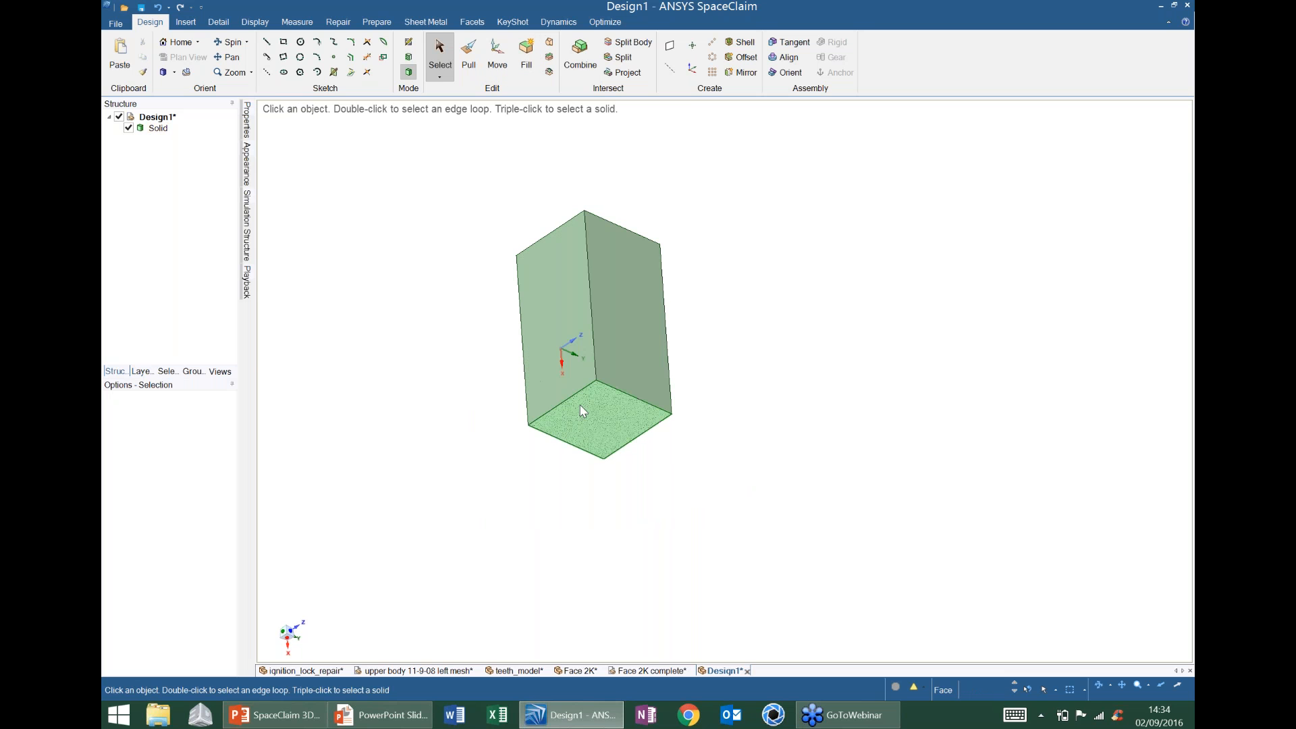
pyautogui.click(573, 393)
pyautogui.keyDown('ctrl'); pyautogui.click(621, 392); pyautogui.keyUp('ctrl')
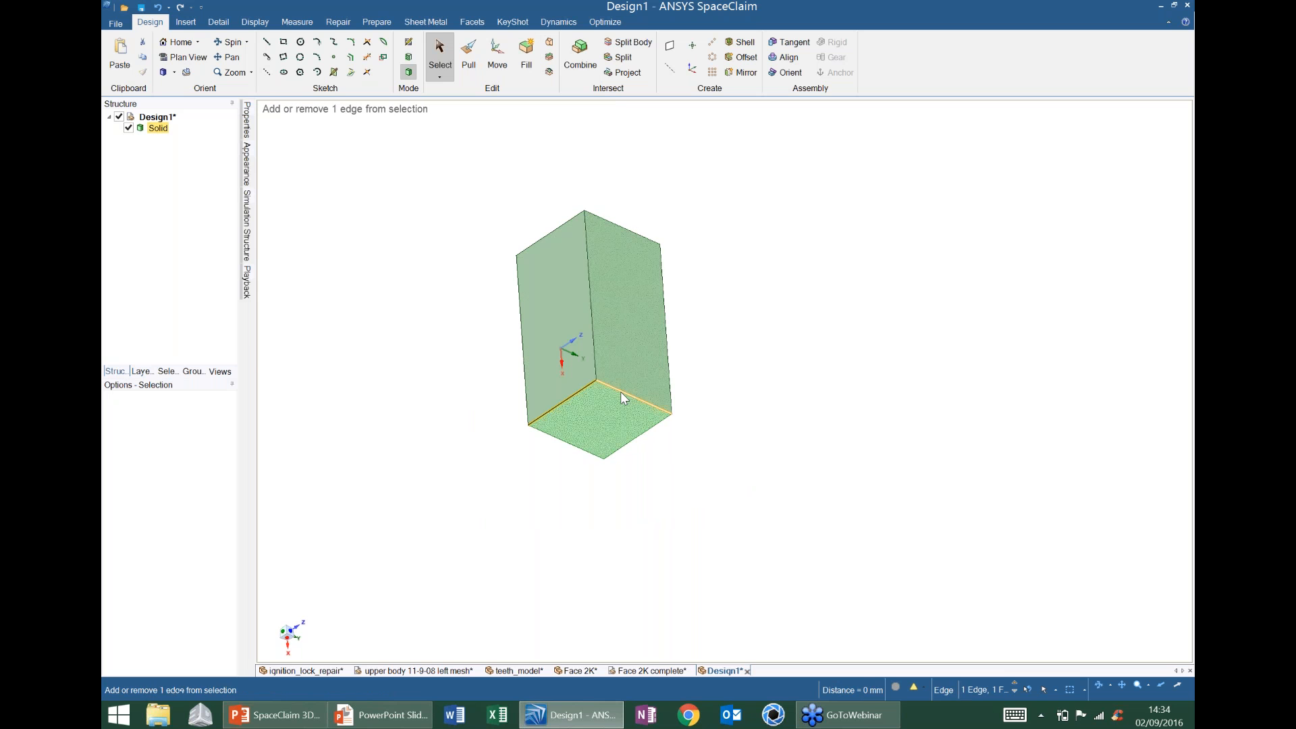
pyautogui.keyDown('ctrl'); pyautogui.click(570, 220); pyautogui.keyUp('ctrl')
pyautogui.keyDown('ctrl'); pyautogui.click(596, 216); pyautogui.keyUp('ctrl')
pyautogui.keyDown('ctrl'); pyautogui.click(587, 219); pyautogui.keyUp('ctrl')
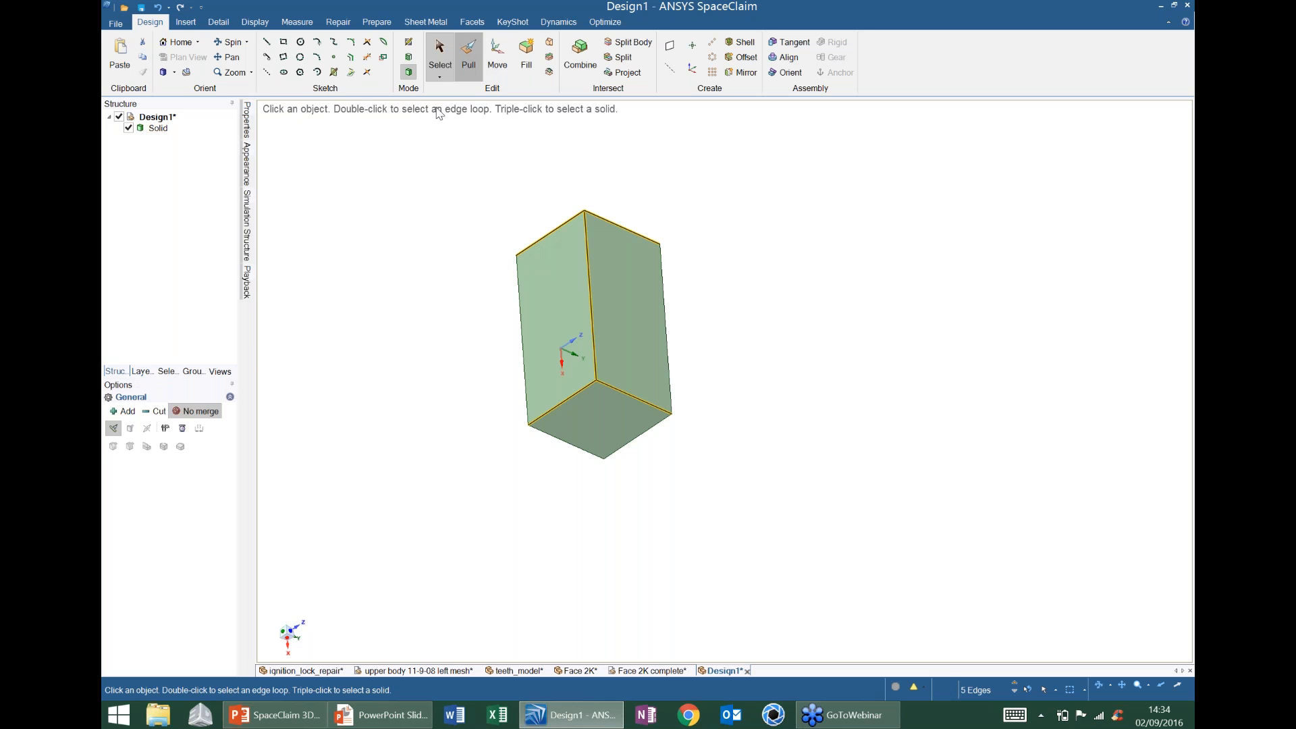
# - Pull the five selected edges into rounds with radius 1
pyautogui.press('p')
pyautogui.press('space')
pyautogui.moveTo(711, 304); pyautogui.dragTo(710, 295)
pyautogui.write('1')
pyautogui.press('Return')
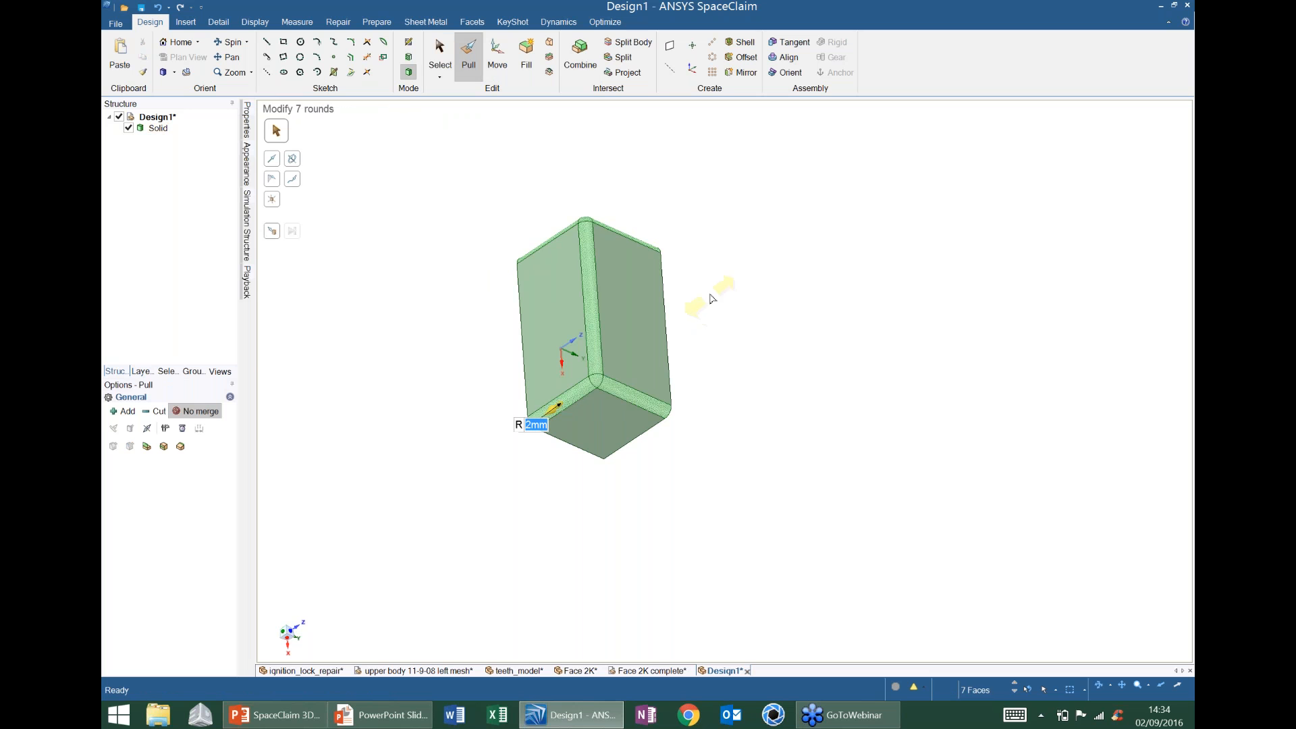
pyautogui.press('Escape')
# - Orbit and inspect the rounded box, checking its top face and top back edge
pyautogui.moveTo(607, 324); pyautogui.dragTo(627, 362, button='middle')
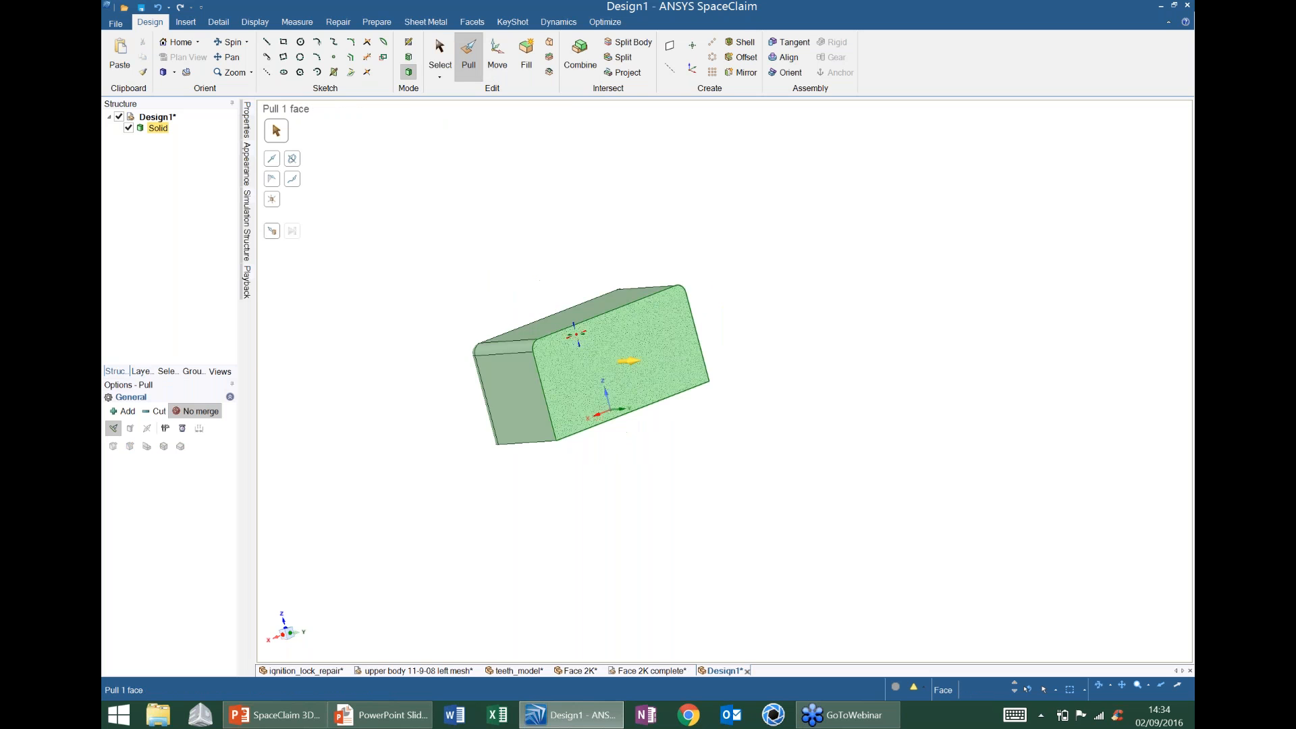
pyautogui.moveTo(473, 337); pyautogui.dragTo(547, 372, button='middle')
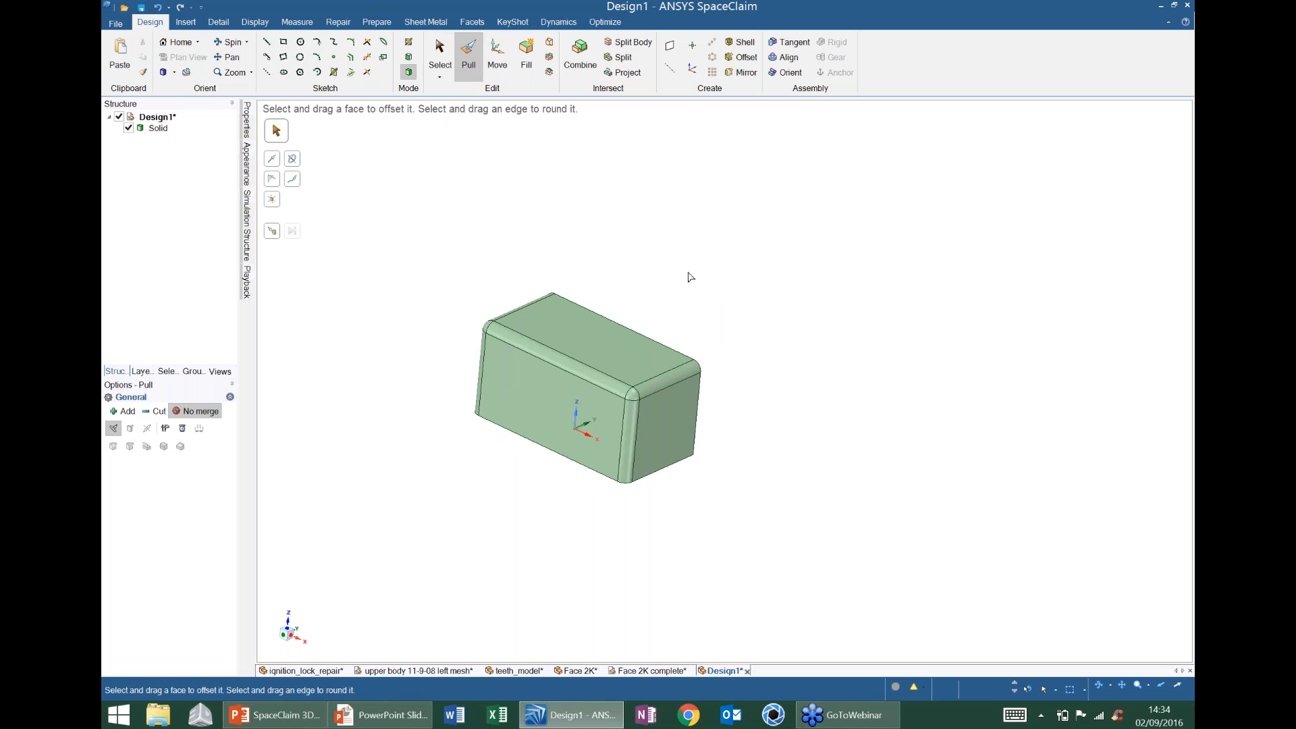
pyautogui.click(599, 350)
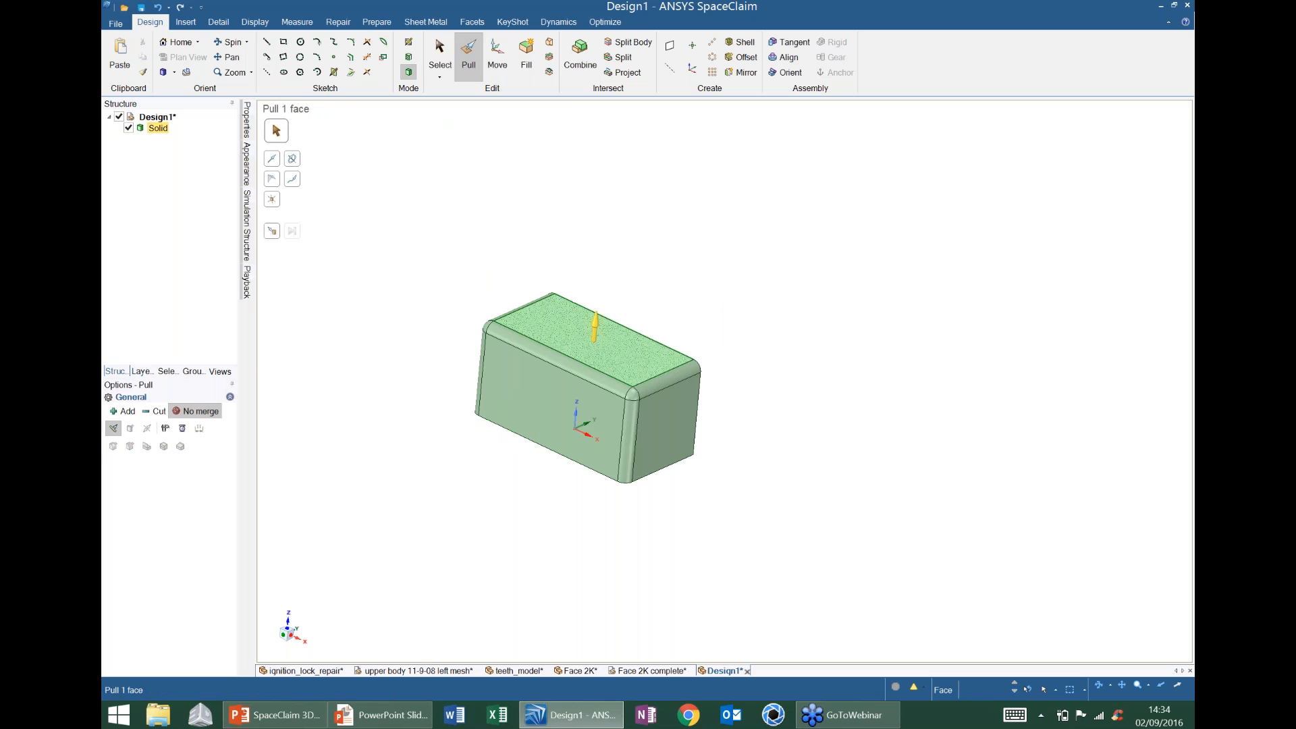
pyautogui.keyDown('ctrl'); pyautogui.moveTo(599, 352); pyautogui.dragTo(663, 313, button='middle'); pyautogui.keyUp('ctrl')
pyautogui.click(678, 325)
pyautogui.scroll(3, 755, 338)
pyautogui.click(755, 392)
pyautogui.click(722, 324)
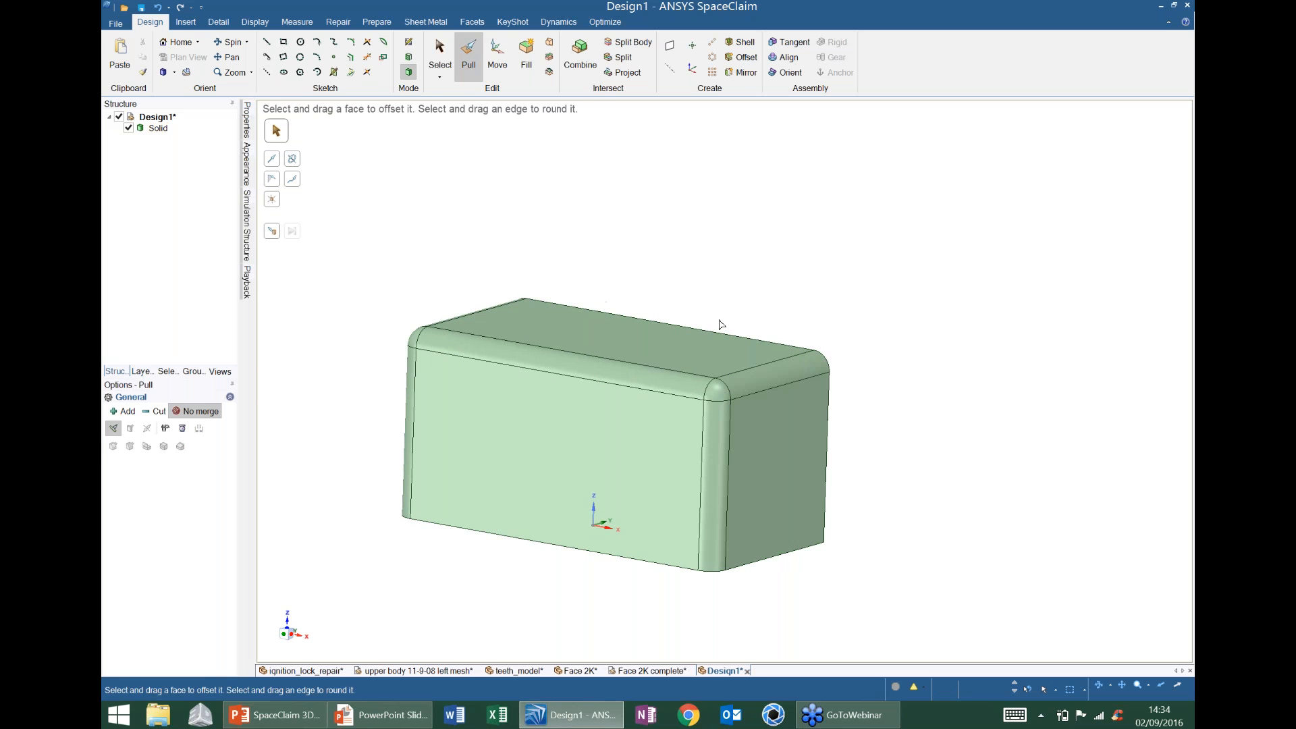
pyautogui.click(675, 324)
pyautogui.scroll(-3, 672, 338)
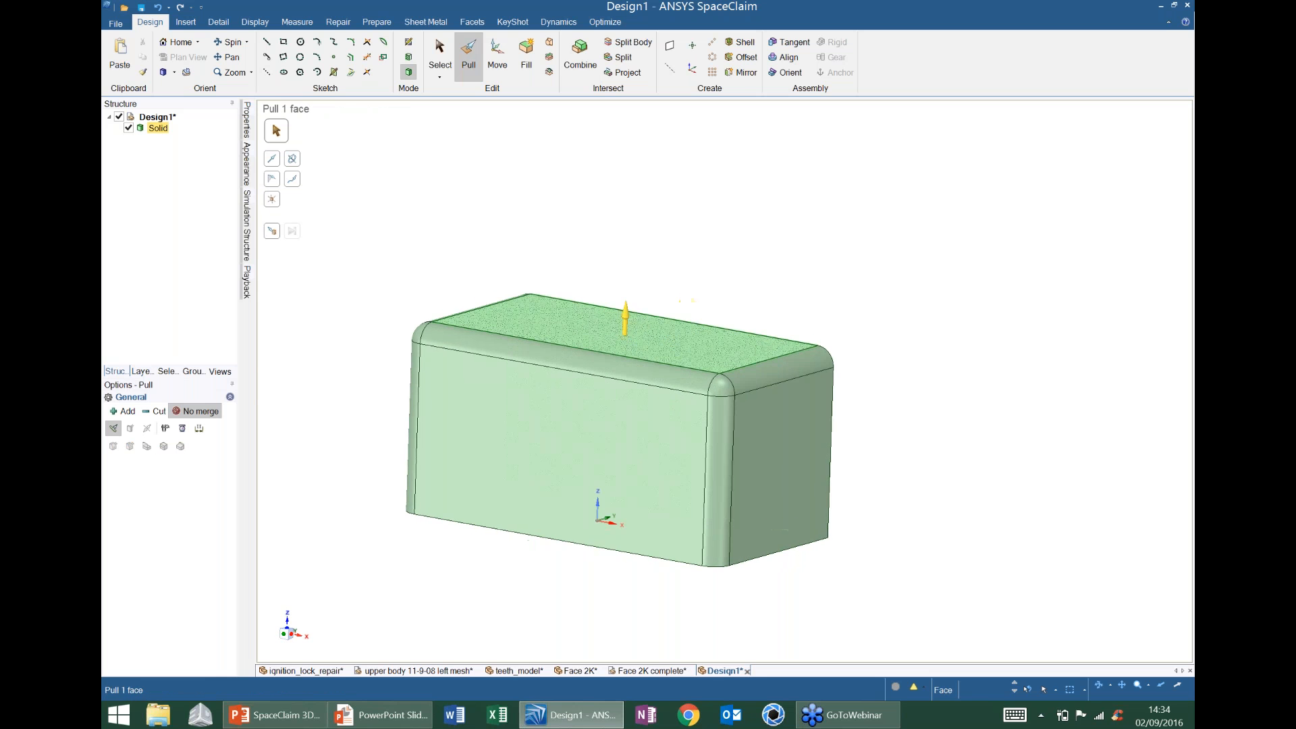
pyautogui.click(747, 337)
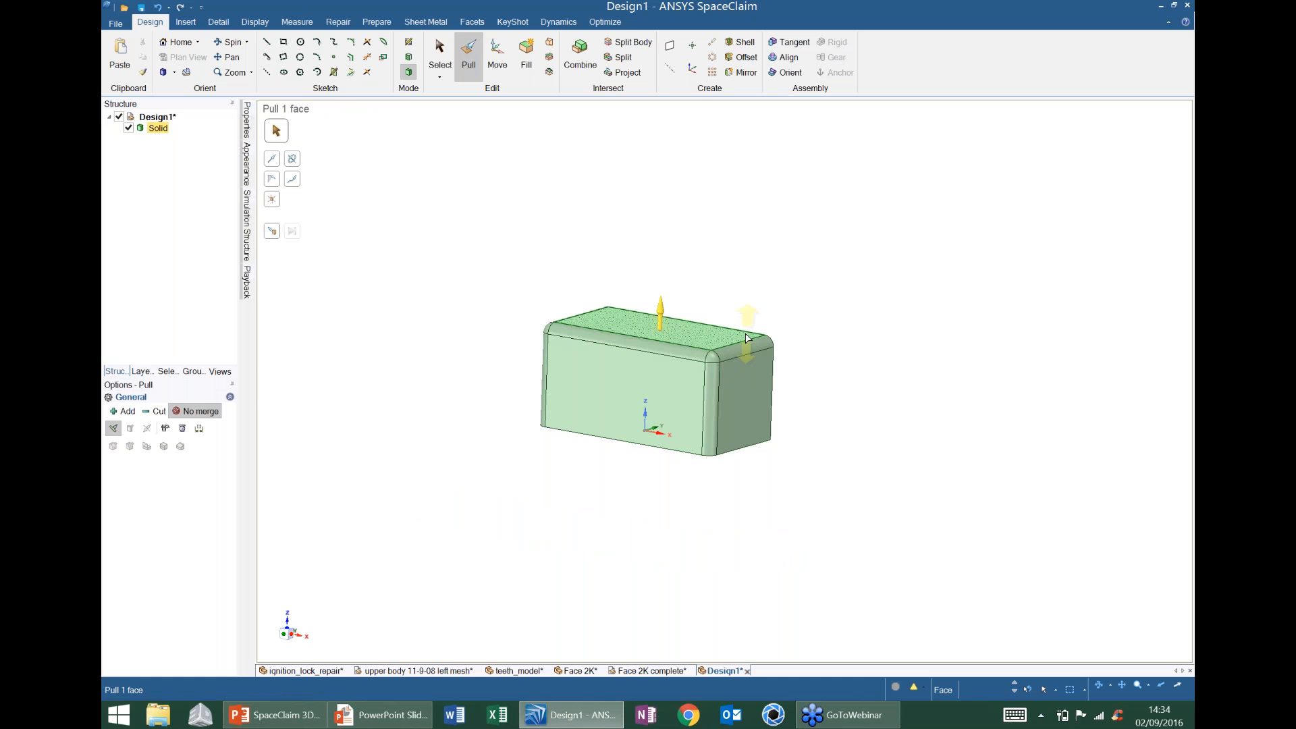
pyautogui.moveTo(747, 338); pyautogui.dragTo(744, 350, button='middle')
pyautogui.press('Escape')
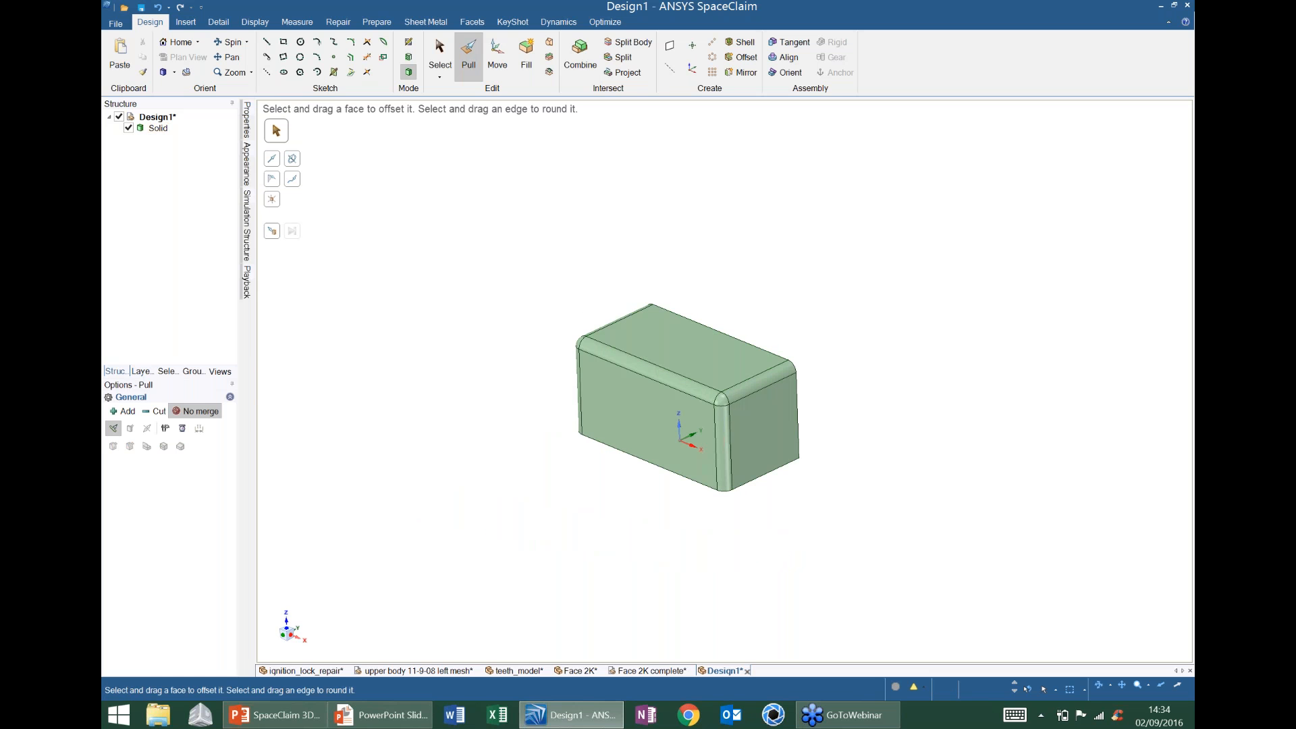